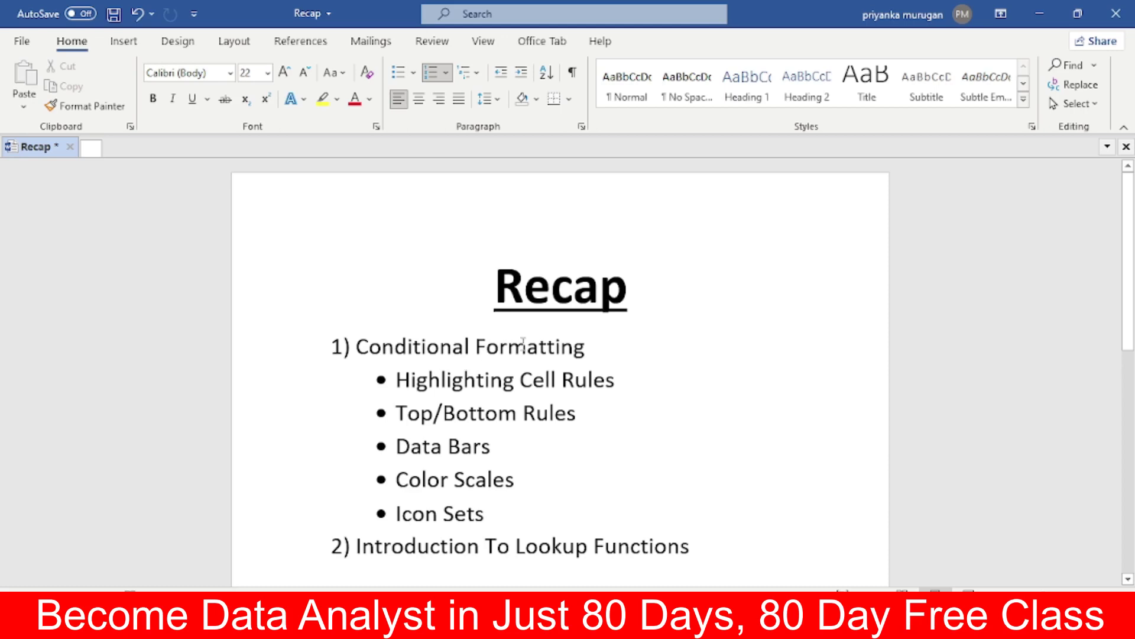
# Step: Scroll the Recap document down to the Agenda page listing the VLOOKUP and HLookup topics
pyautogui.scroll(-1, 583, 328)
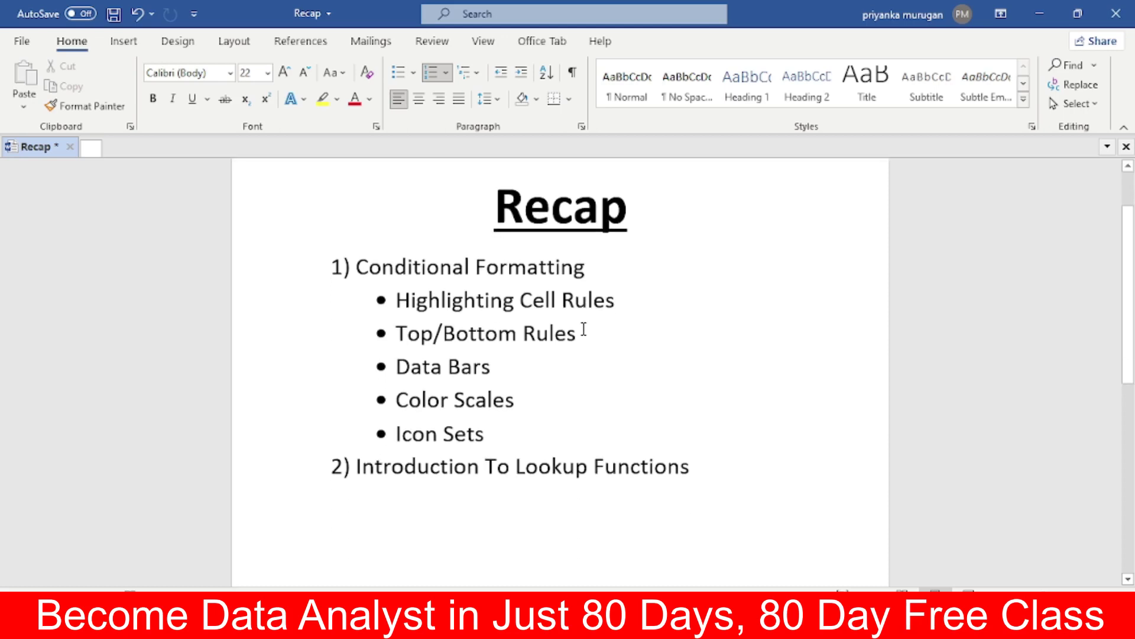
pyautogui.scroll(-2, 591, 340)
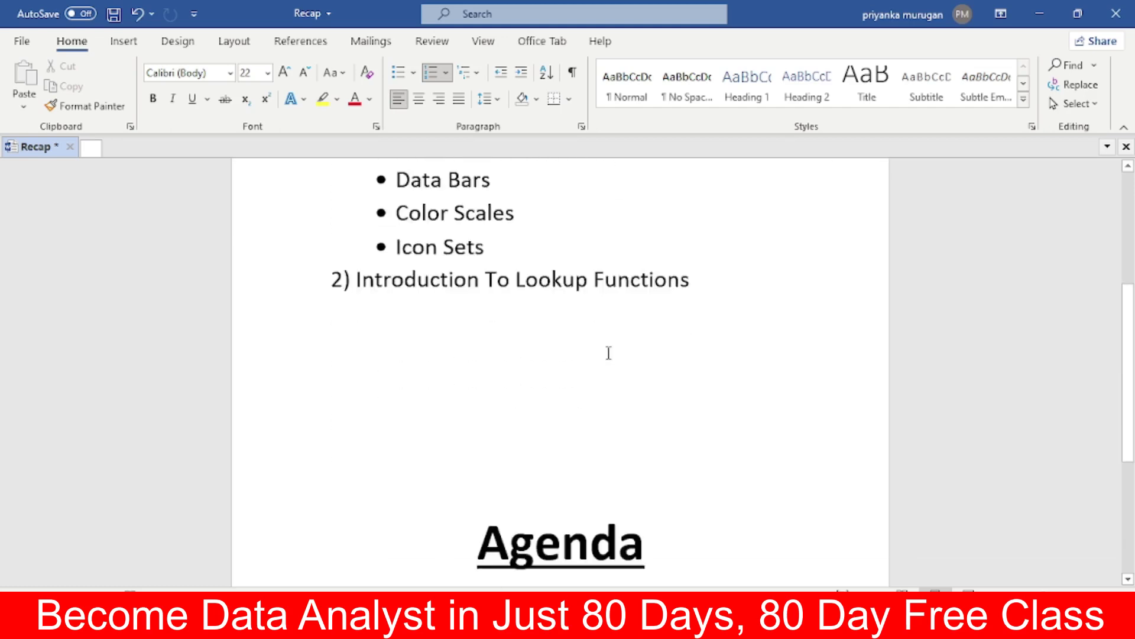
pyautogui.scroll(-2, 615, 360)
pyautogui.scroll(-1, 633, 379)
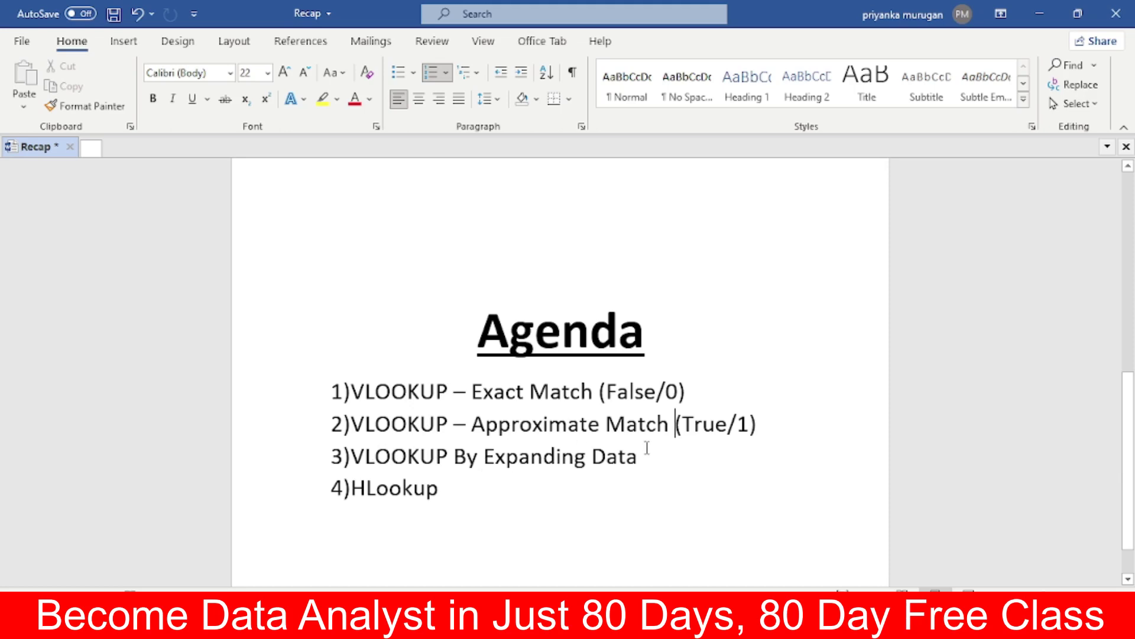
pyautogui.scroll(-1, 647, 448)
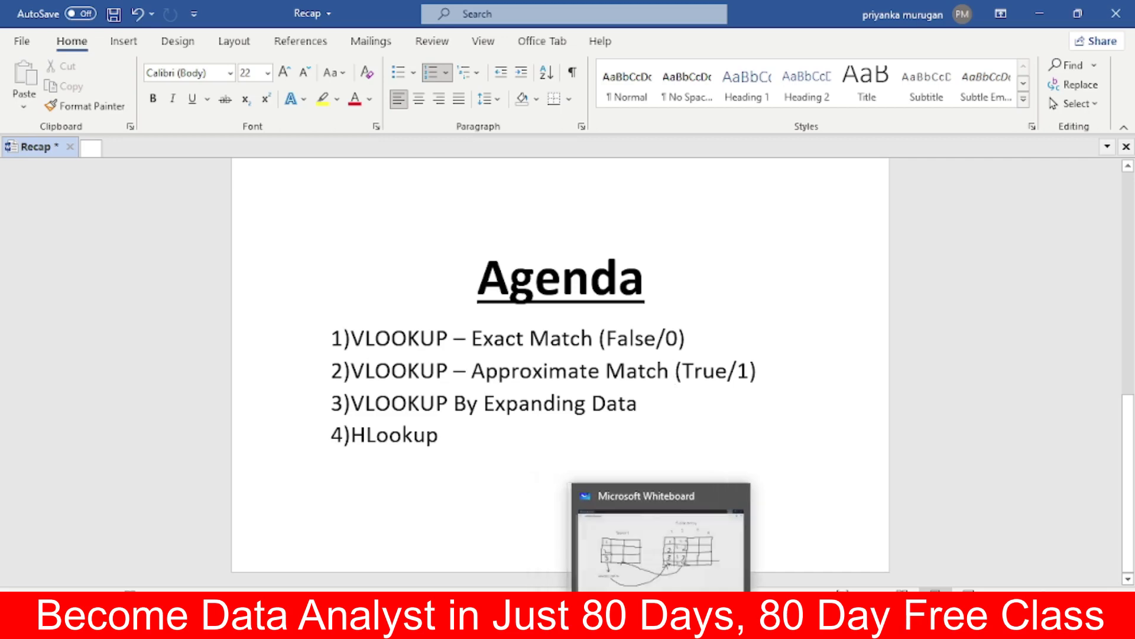
# Step: Switch to Whiteboard's lookup diagram and select, then deselect, the Sheet1 and Table Array drawings
pyautogui.click(563, 568)
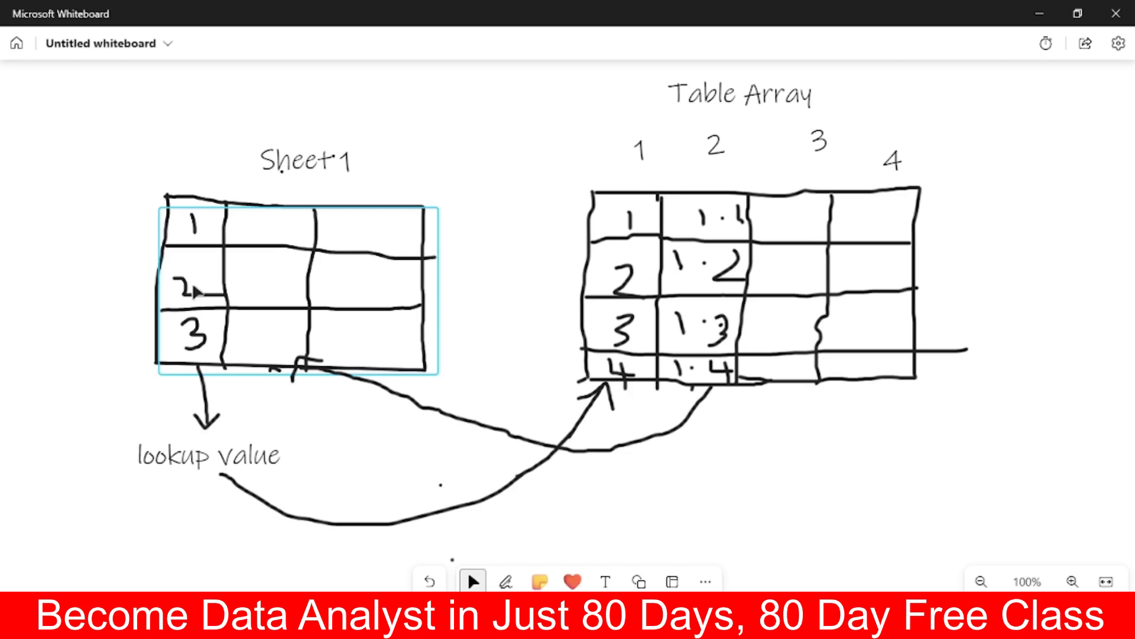
pyautogui.click(294, 328)
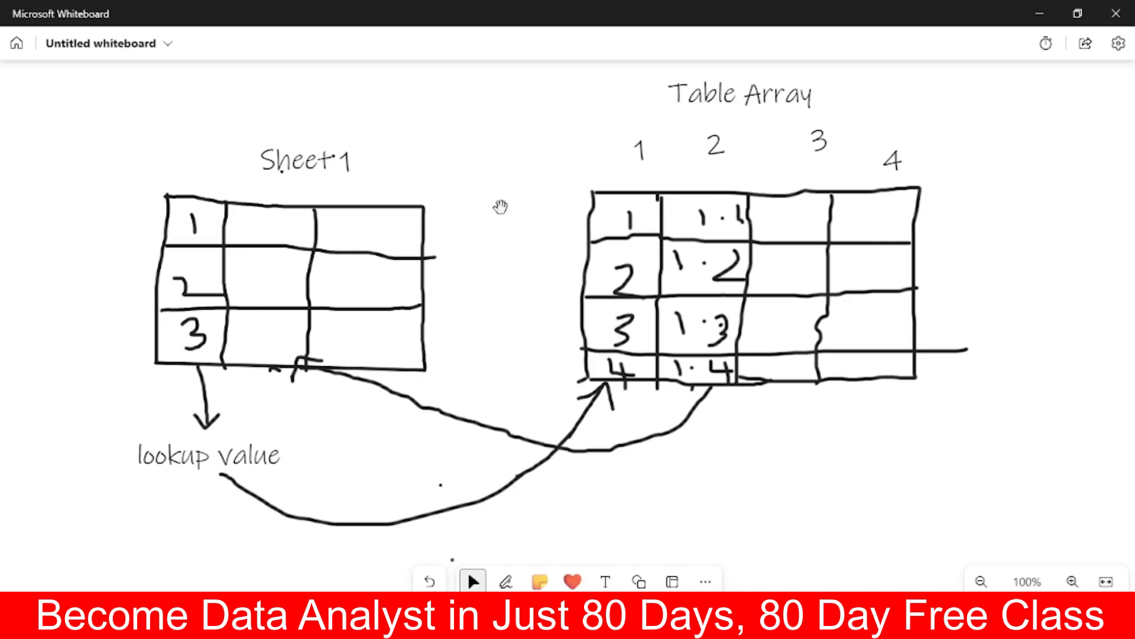
pyautogui.click(637, 247)
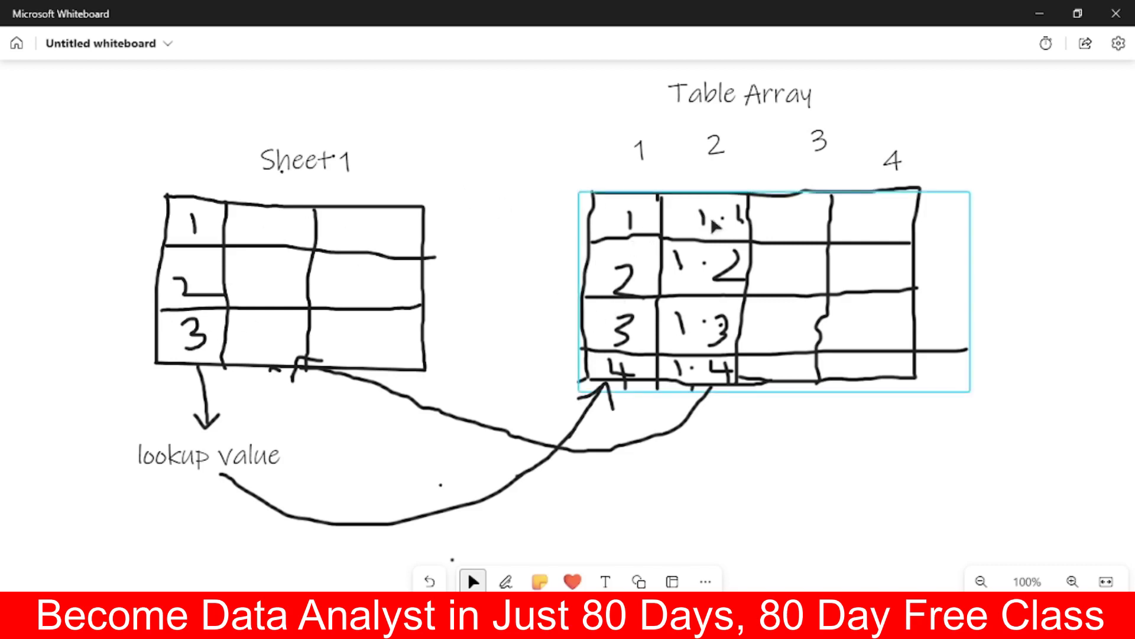
pyautogui.click(631, 444)
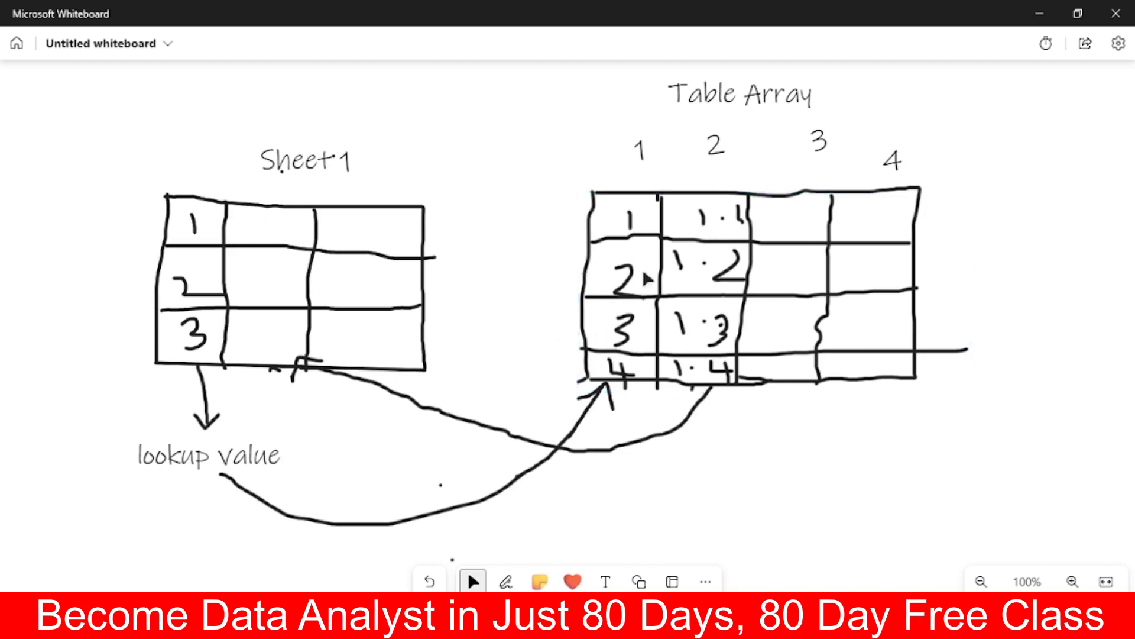
pyautogui.click(717, 349)
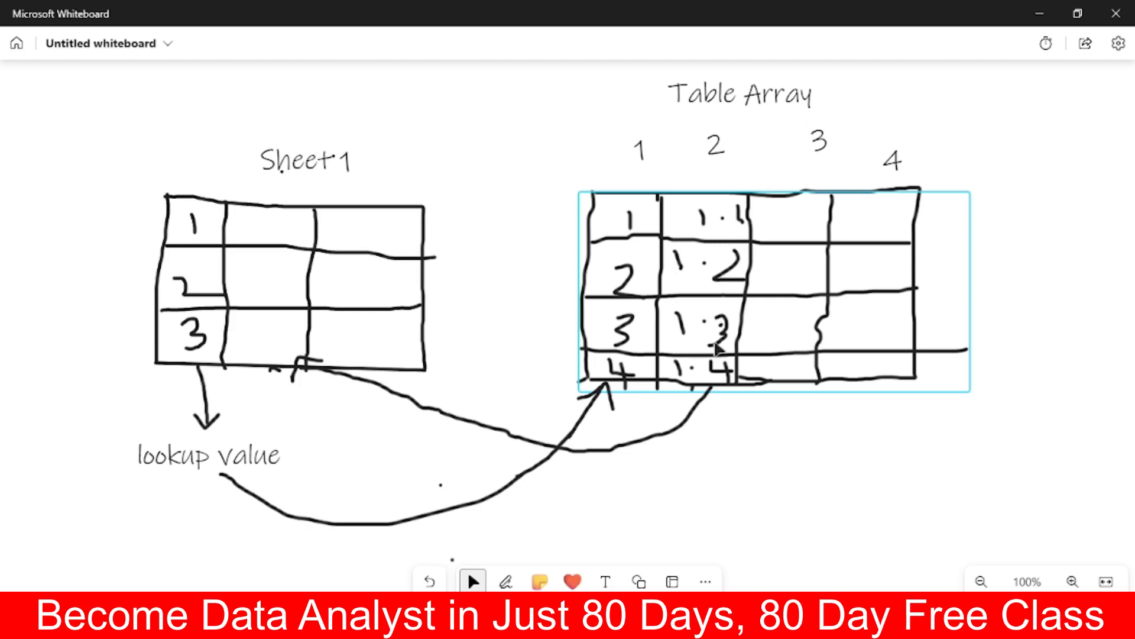
pyautogui.click(716, 349)
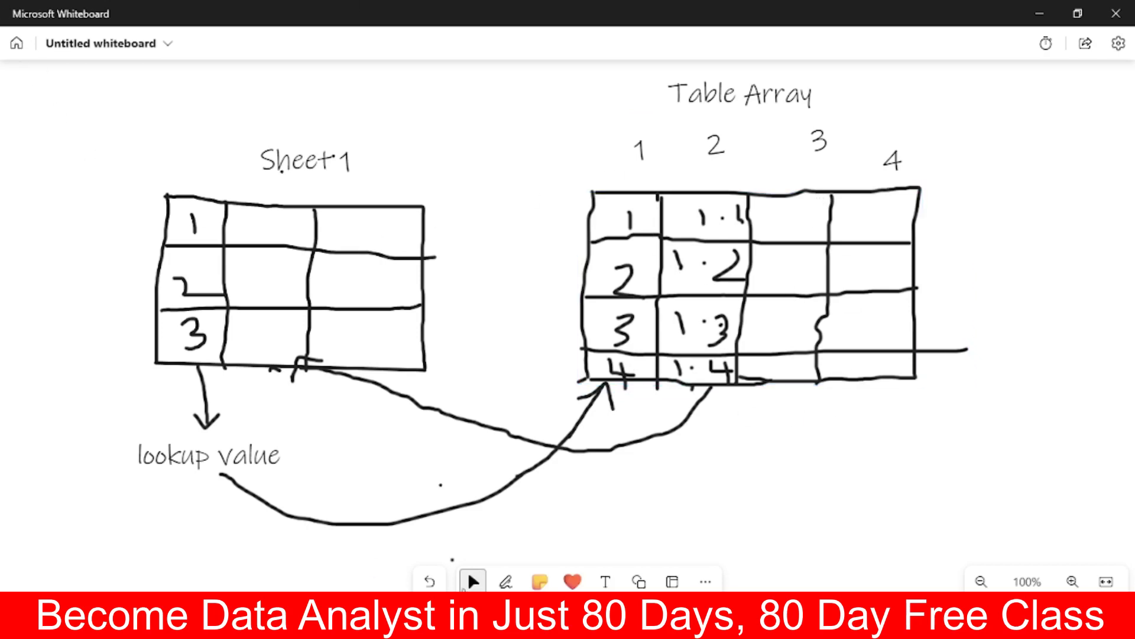
# Step: With the red pen, draw arrows under Table Array columns 1–4 and one arrow across above them
pyautogui.click(505, 581)
pyautogui.moveTo(640, 167)
pyautogui.mouseDown()
pyautogui.moveTo(642, 190)
pyautogui.moveTo(650, 181)
pyautogui.mouseUp()
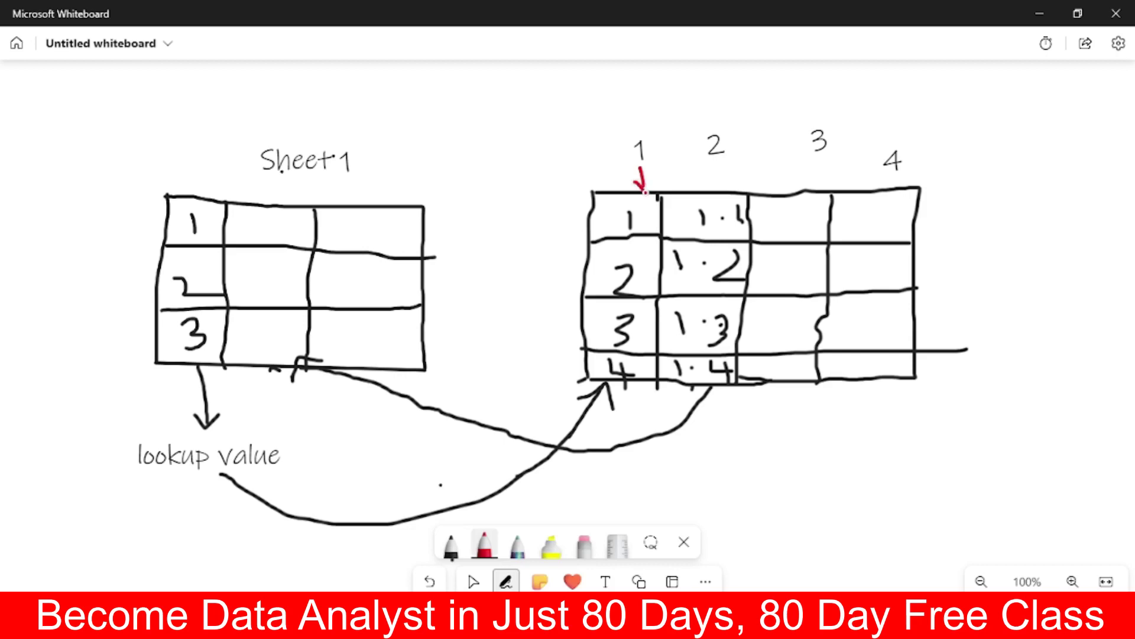
pyautogui.moveTo(711, 160)
pyautogui.mouseDown()
pyautogui.moveTo(714, 188)
pyautogui.moveTo(739, 59)
pyautogui.mouseUp()
pyautogui.moveTo(818, 152); pyautogui.dragTo(824, 177)
pyautogui.moveTo(893, 168); pyautogui.dragTo(896, 183)
pyautogui.click(905, 173)
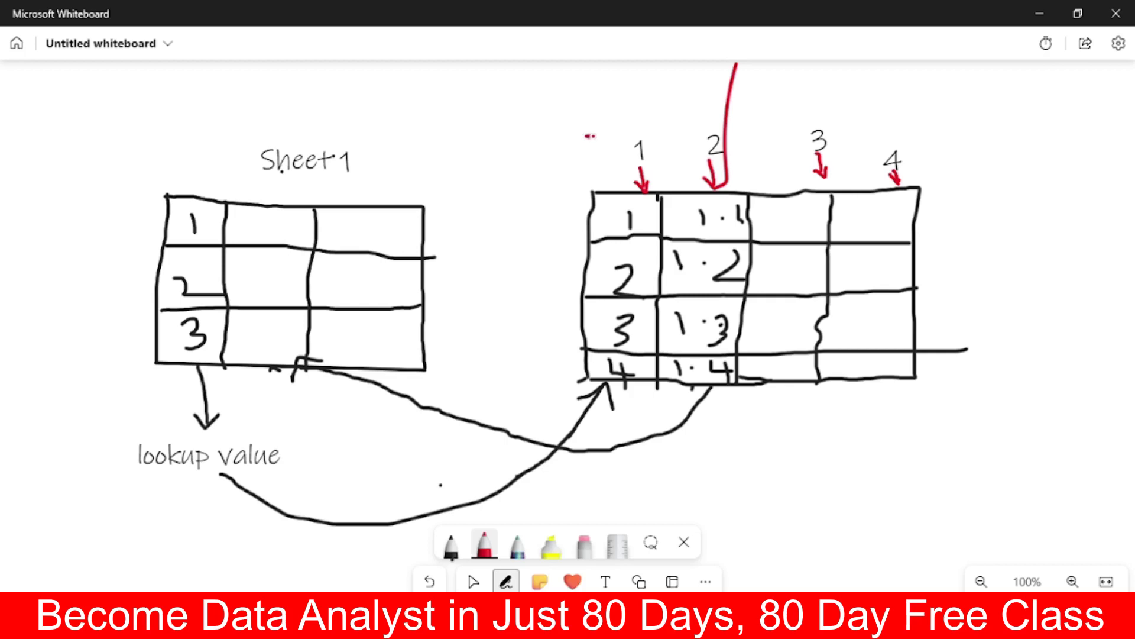
pyautogui.moveTo(590, 137)
pyautogui.mouseDown()
pyautogui.moveTo(910, 124)
pyautogui.moveTo(902, 141)
pyautogui.mouseUp()
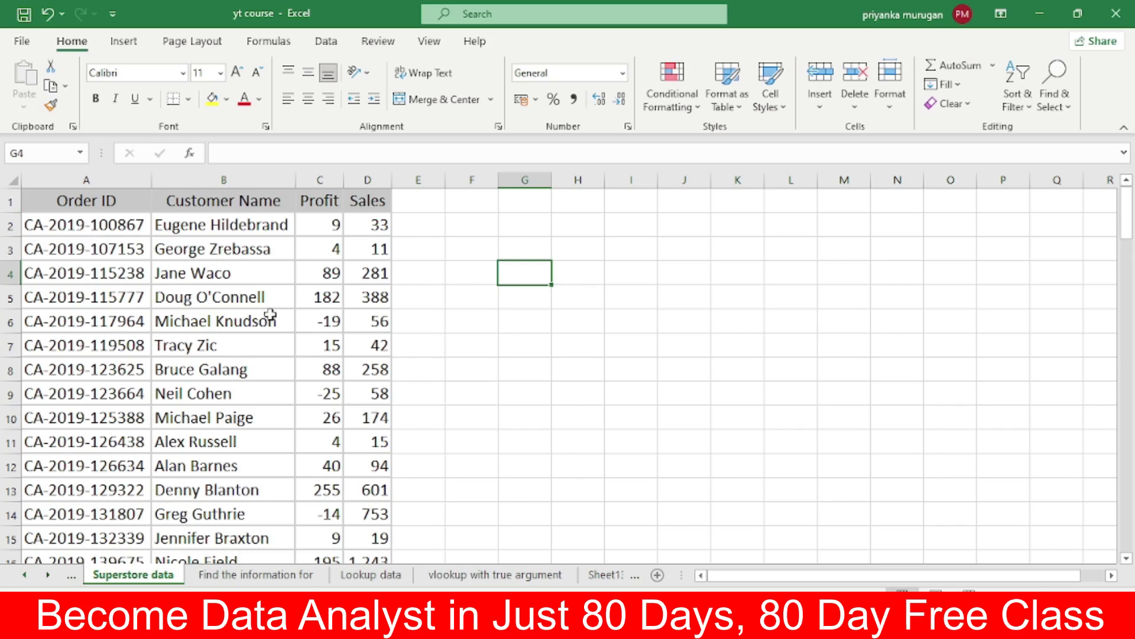
# Step: Compare the Superstore data and 'Find the information for' sheets, ending on cell C3
pyautogui.click(239, 576)
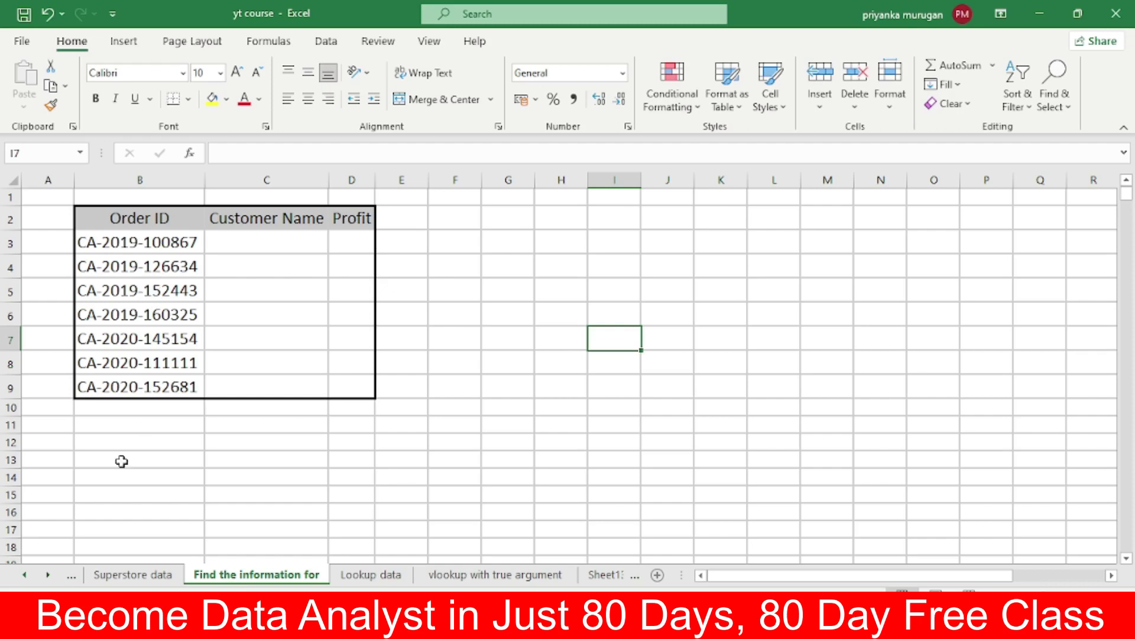
pyautogui.click(136, 575)
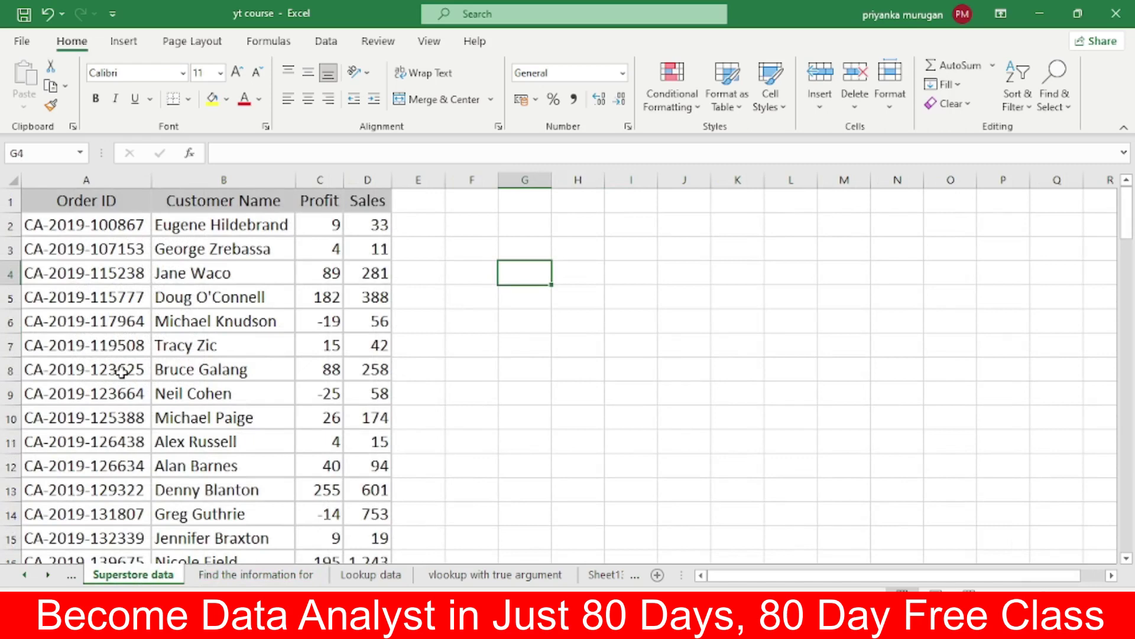
pyautogui.click(255, 574)
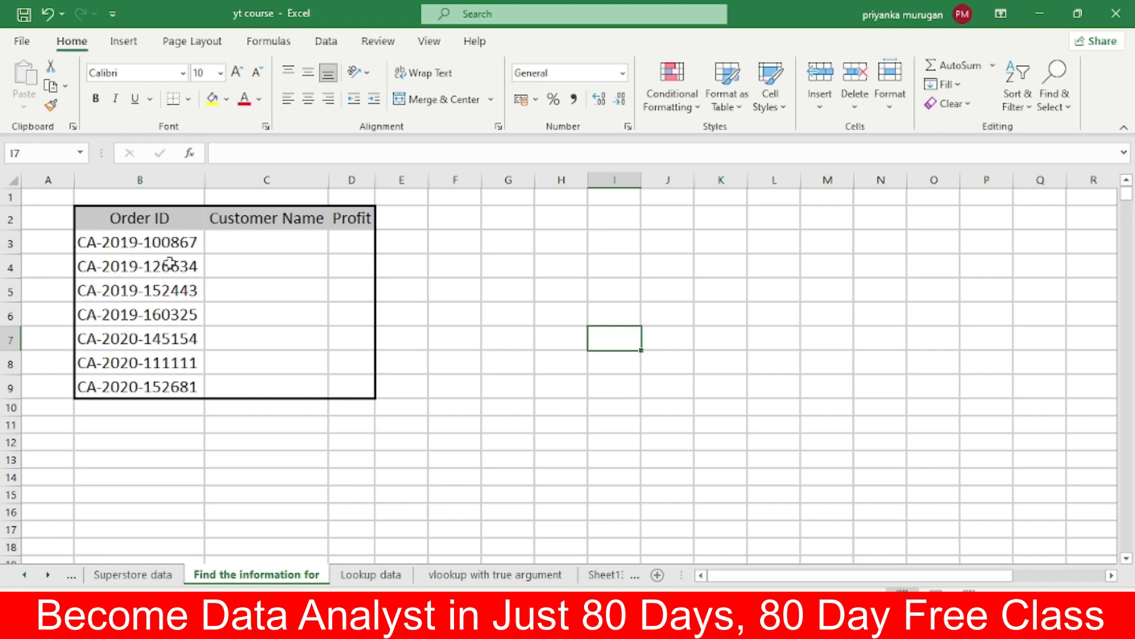
pyautogui.click(109, 577)
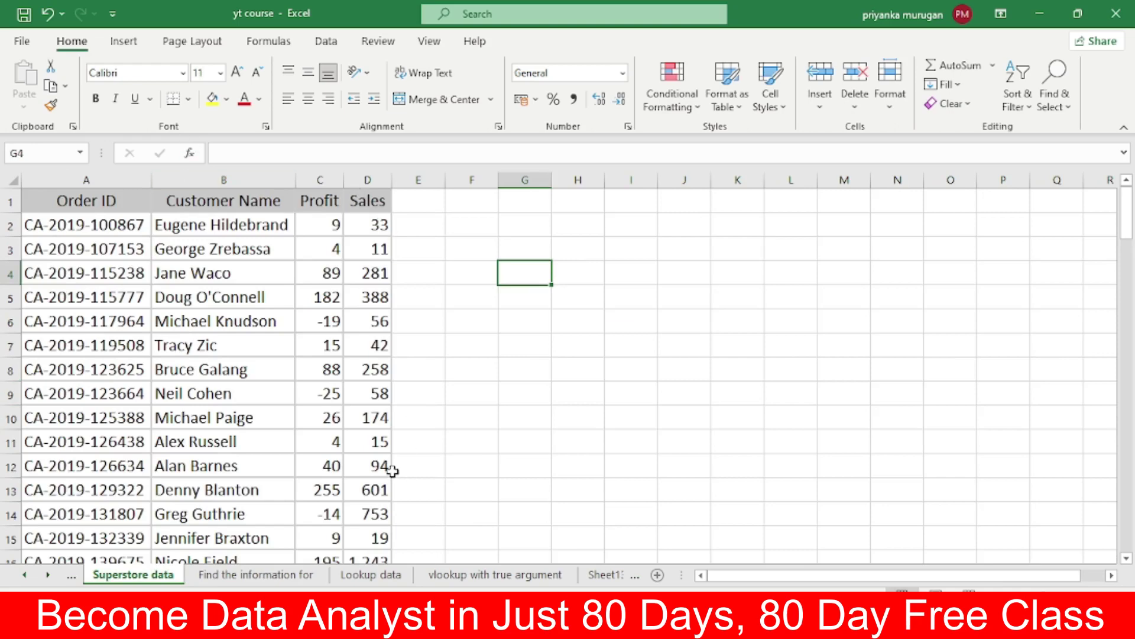
pyautogui.click(264, 579)
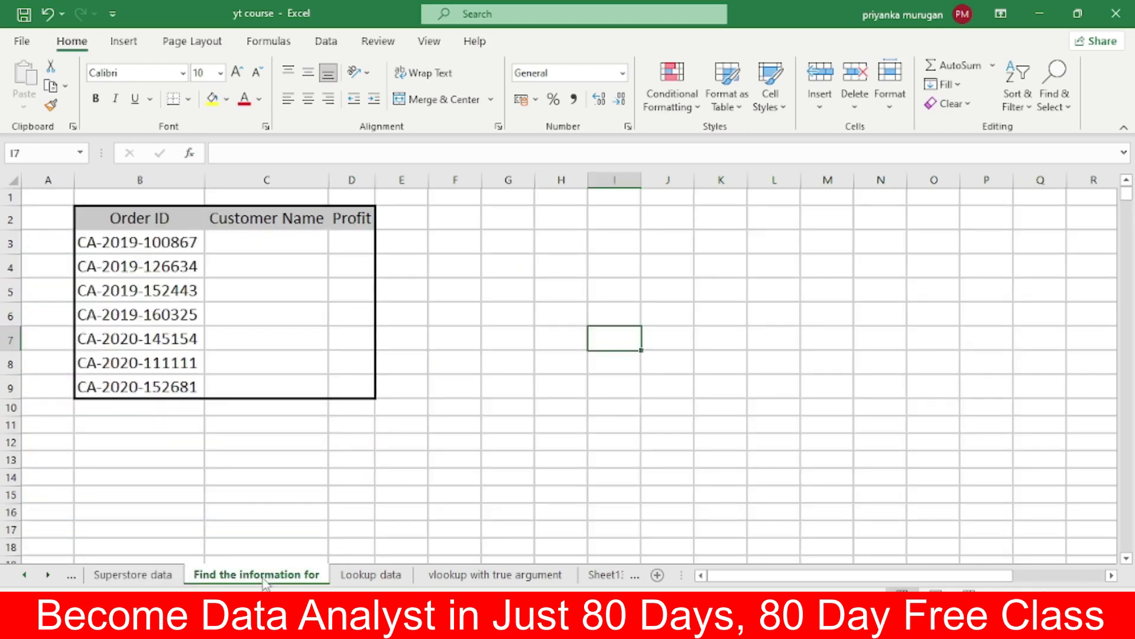
pyautogui.click(259, 243)
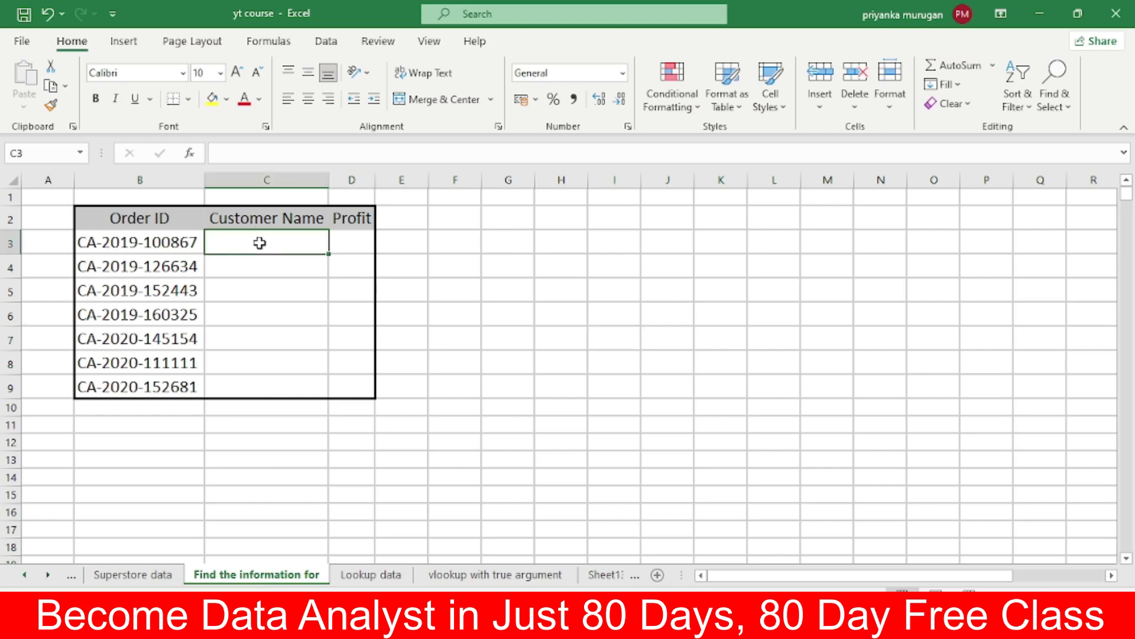
# Step: Start a VLOOKUP in C3, then erase the mistaken H7 reference and leave the cell
pyautogui.write('=')
pyautogui.write('vl')
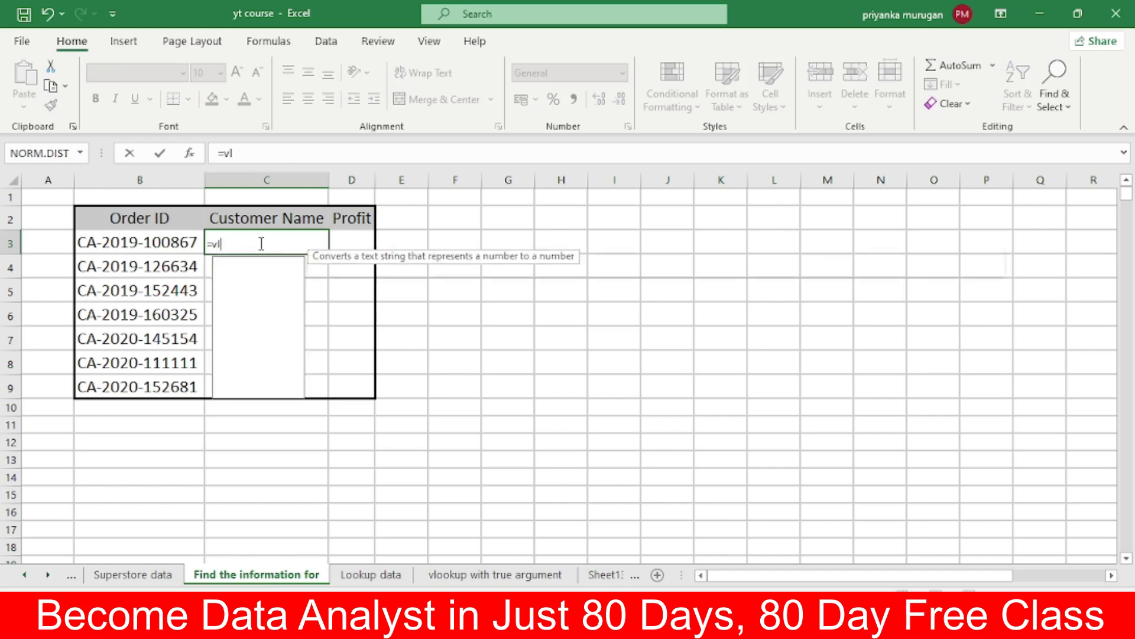
pyautogui.write('oo')
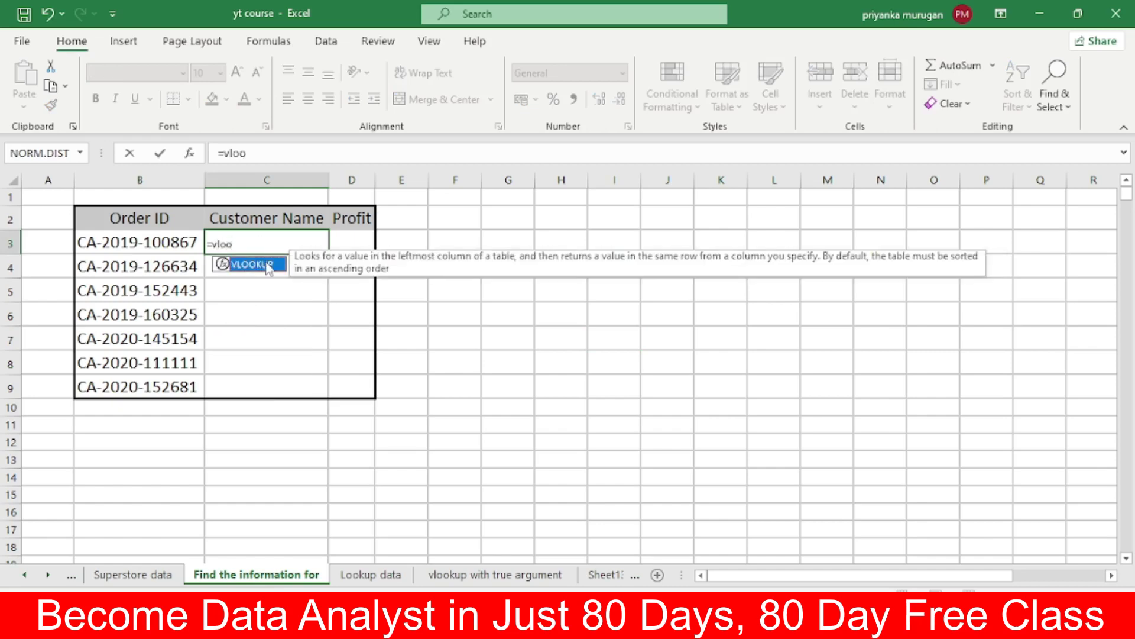
pyautogui.doubleClick(251, 264)
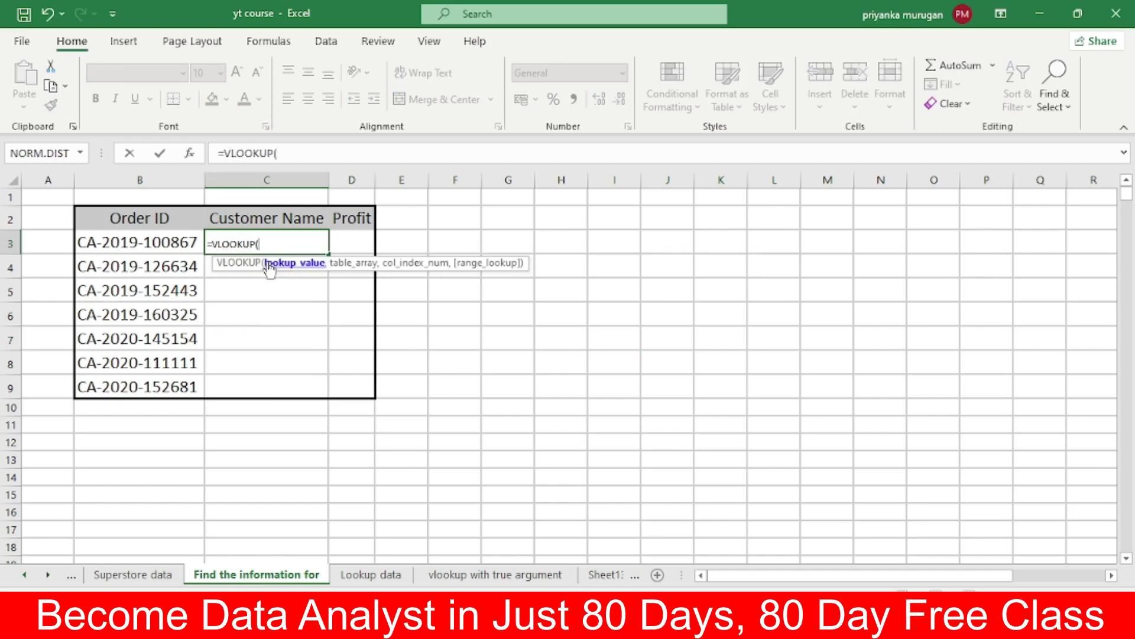
pyautogui.click(538, 348)
pyautogui.press('BackSpace')
pyautogui.press('BackSpace')
pyautogui.press('BackSpace')
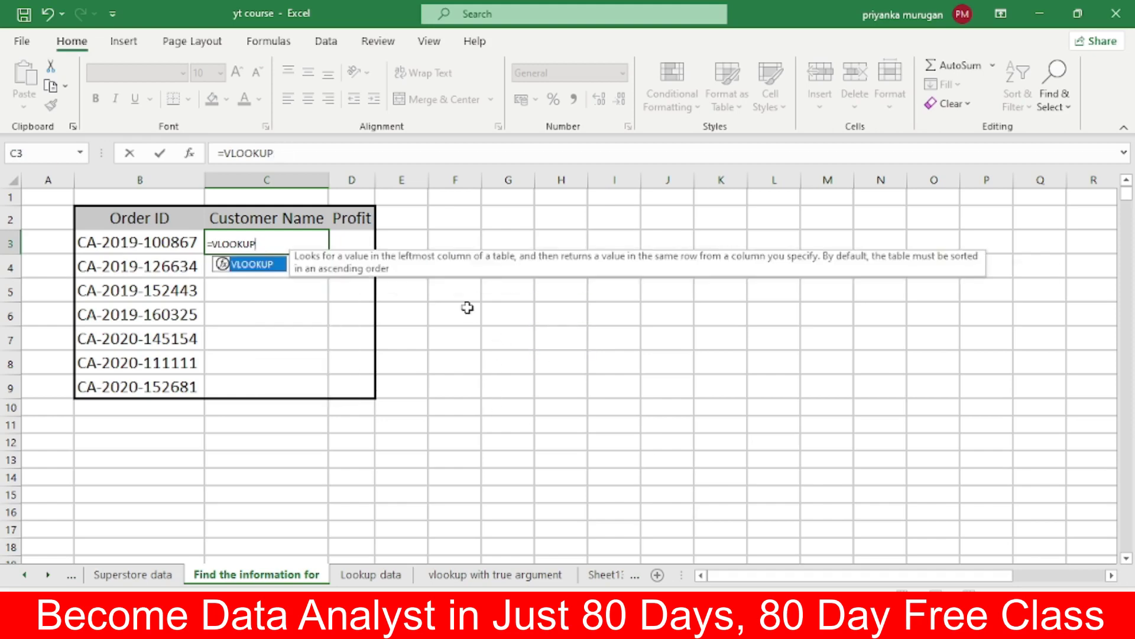
pyautogui.press('BackSpace')
pyautogui.press('BackSpace')
pyautogui.press('BackSpace')
pyautogui.press('BackSpace')
pyautogui.press('BackSpace')
pyautogui.press('BackSpace')
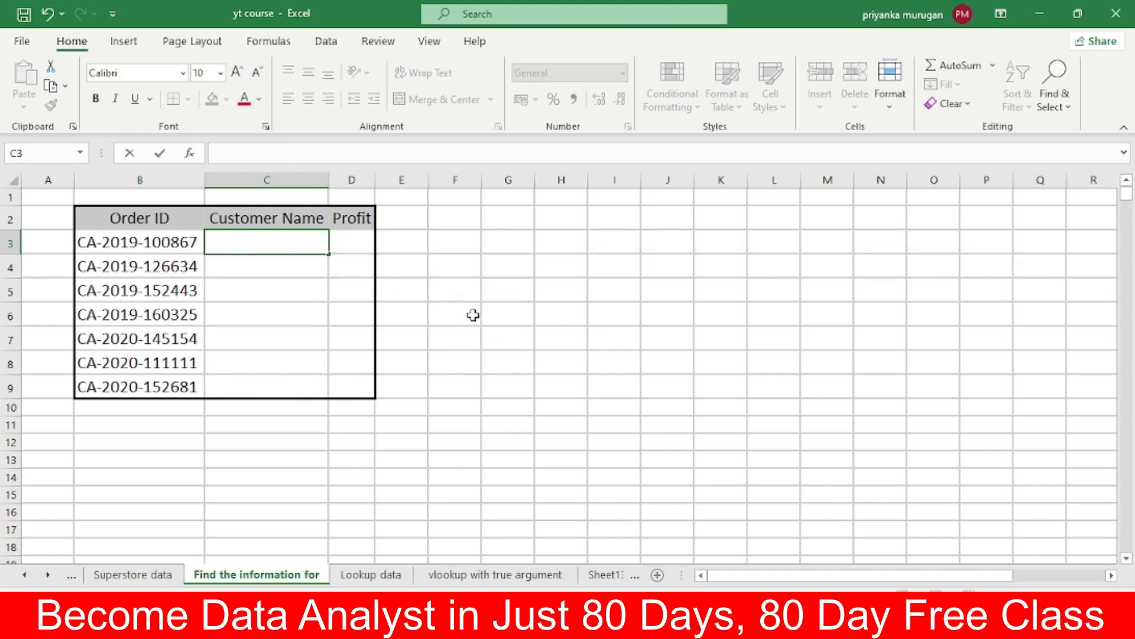
pyautogui.click(473, 316)
pyautogui.click(254, 506)
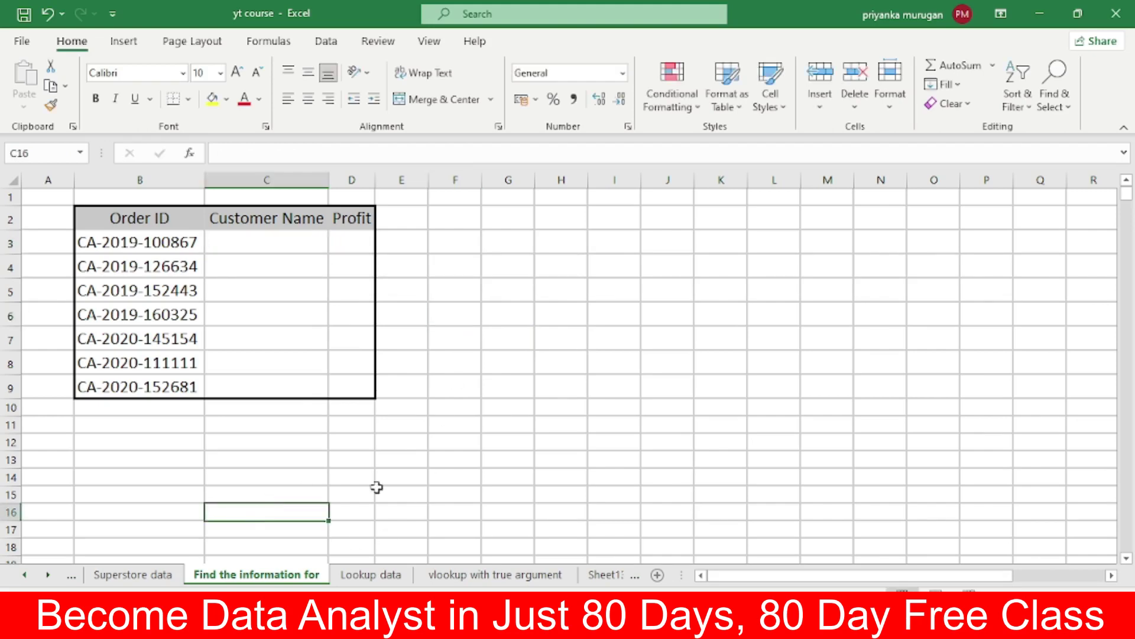
# Step: Zoom in on the sheet and return to C3 to restart the formula
pyautogui.keyDown('ctrl'); pyautogui.scroll(1, 1005, 577); pyautogui.keyUp('ctrl')
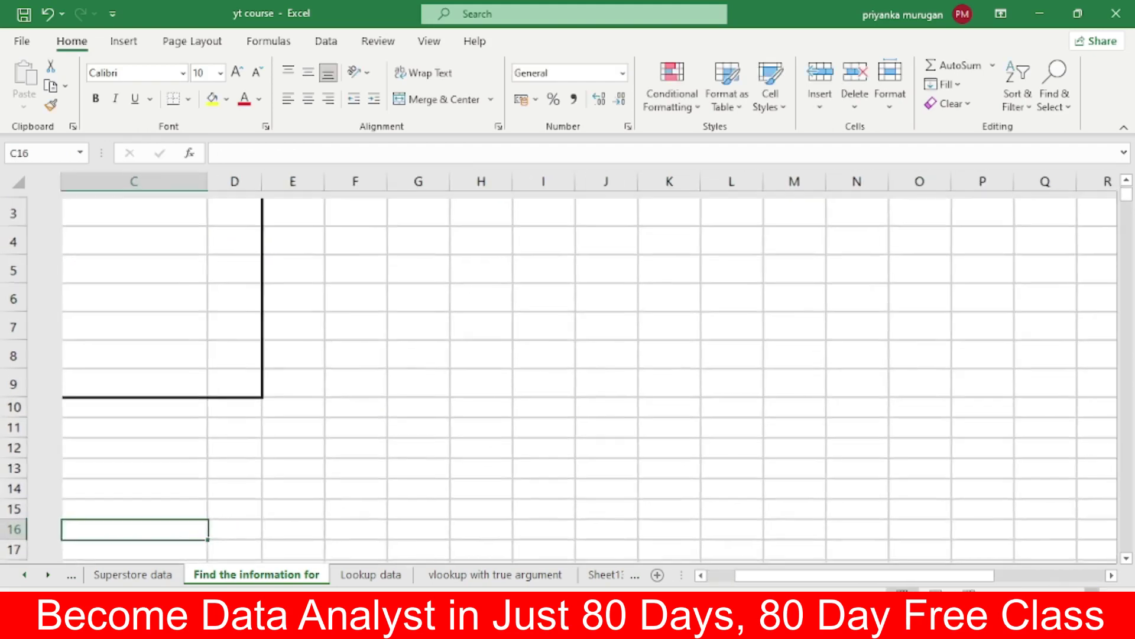
pyautogui.keyDown('ctrl'); pyautogui.scroll(1, 976, 577); pyautogui.keyUp('ctrl')
pyautogui.moveTo(885, 583); pyautogui.dragTo(852, 583)
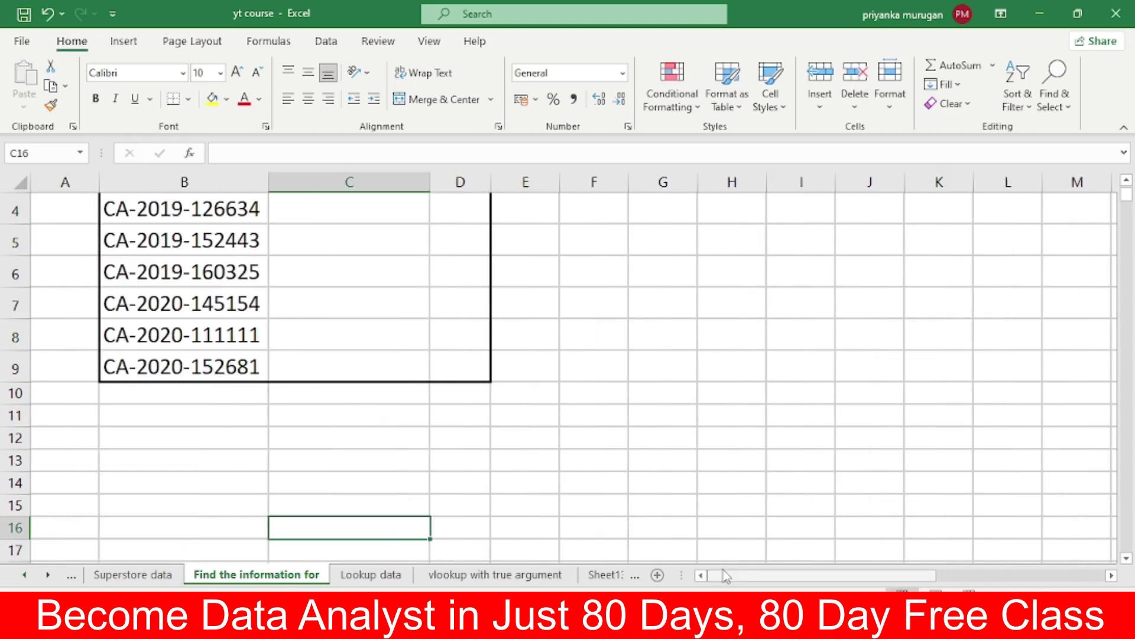
pyautogui.scroll(1, 473, 354)
pyautogui.click(348, 263)
# Step: Begin =VLOOKUP in C3 with B3 as the lookup value
pyautogui.write('=vloo')
pyautogui.press('Tab')
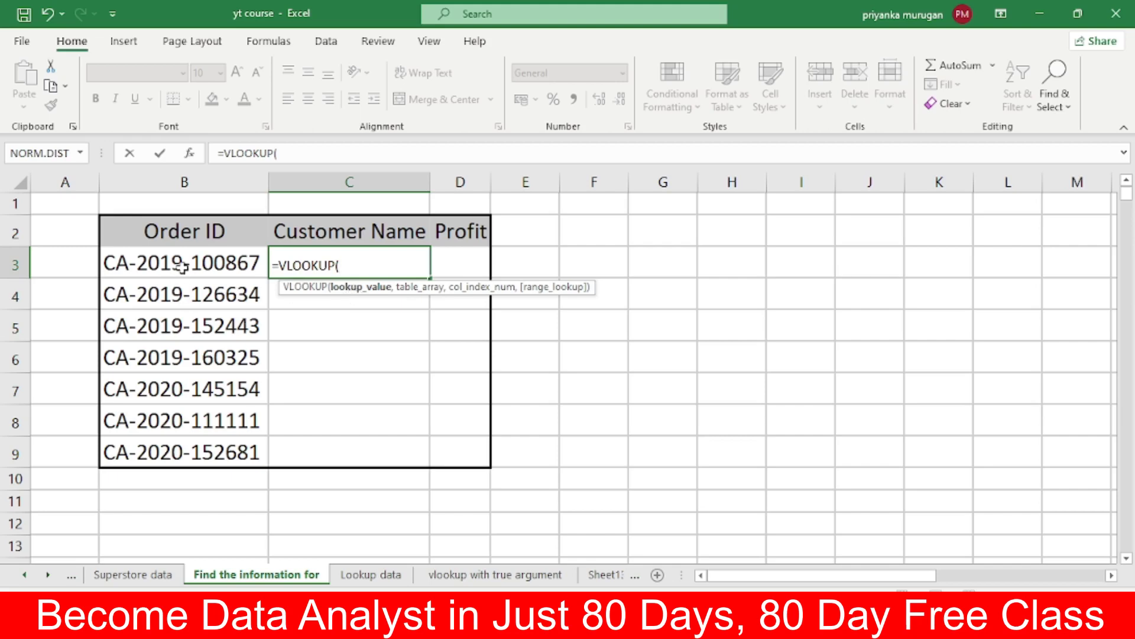
pyautogui.click(183, 266)
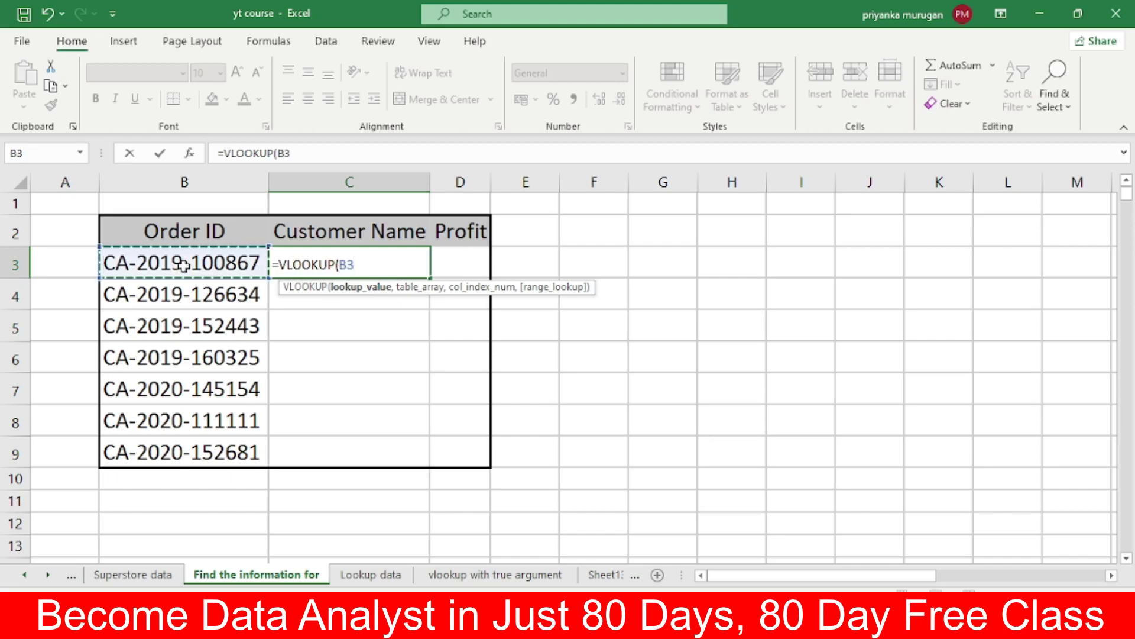
pyautogui.write(',')
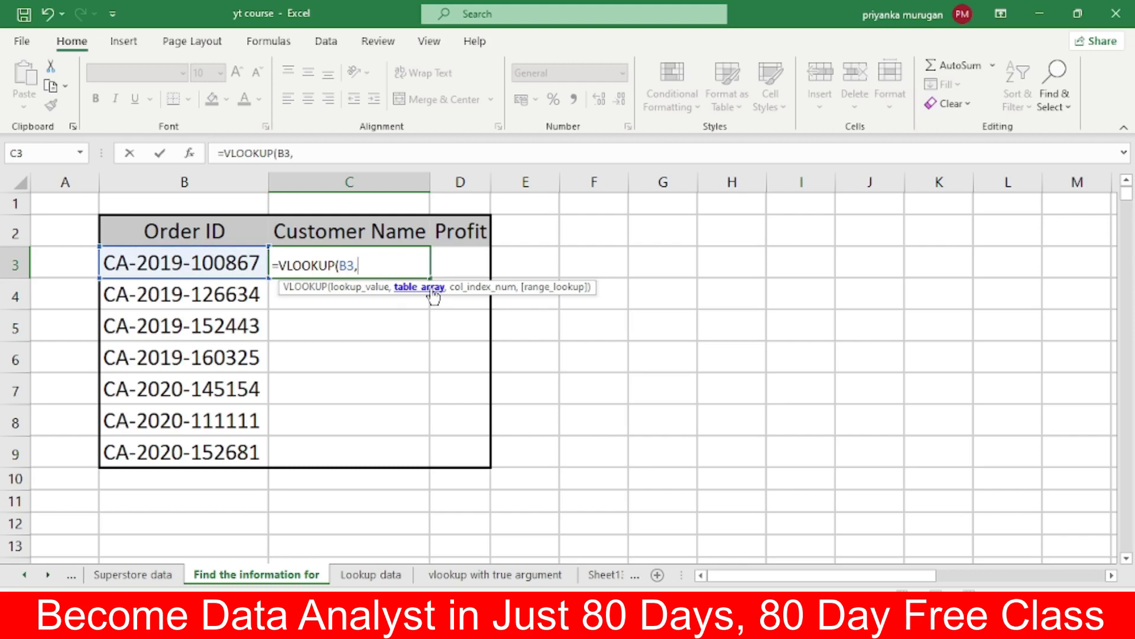
# Step: Select Superstore data A2:D103 as the table array, then return to 'Find the information for'
pyautogui.click(133, 575)
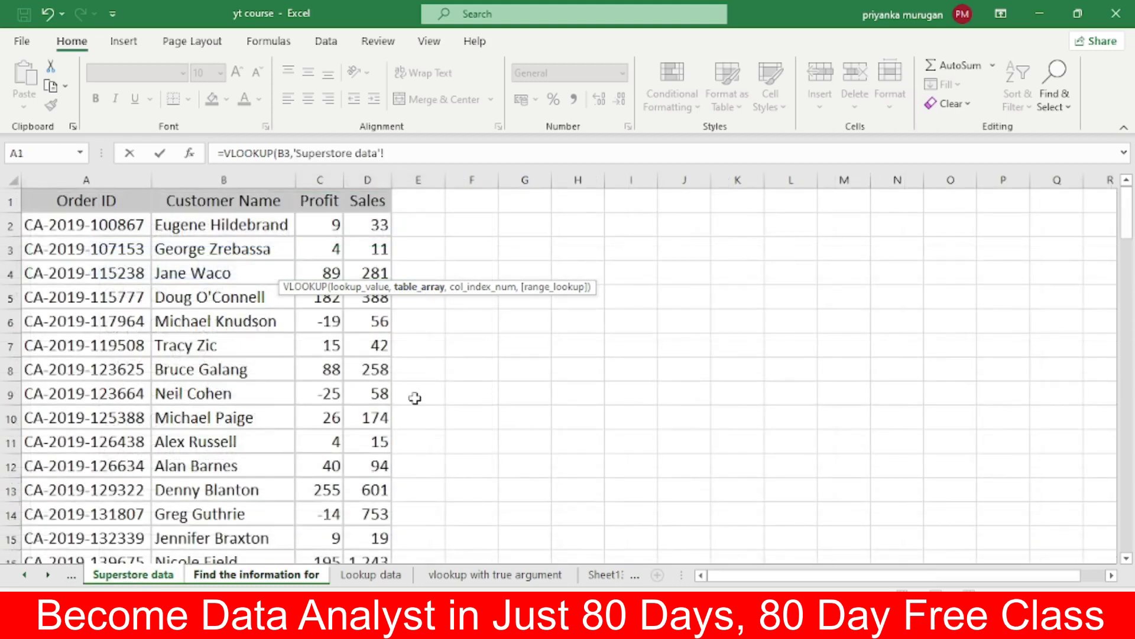
pyautogui.moveTo(60, 233)
pyautogui.mouseDown()
pyautogui.moveTo(334, 417)
pyautogui.moveTo(320, 539)
pyautogui.moveTo(358, 577)
pyautogui.mouseUp()
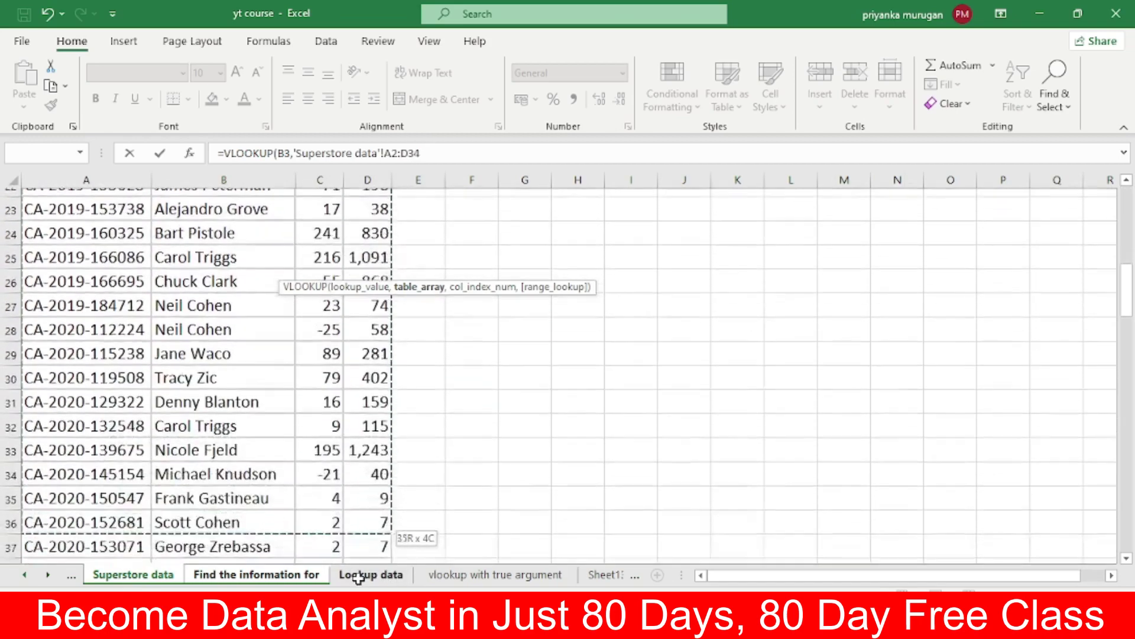
pyautogui.moveTo(358, 577); pyautogui.dragTo(359, 576)
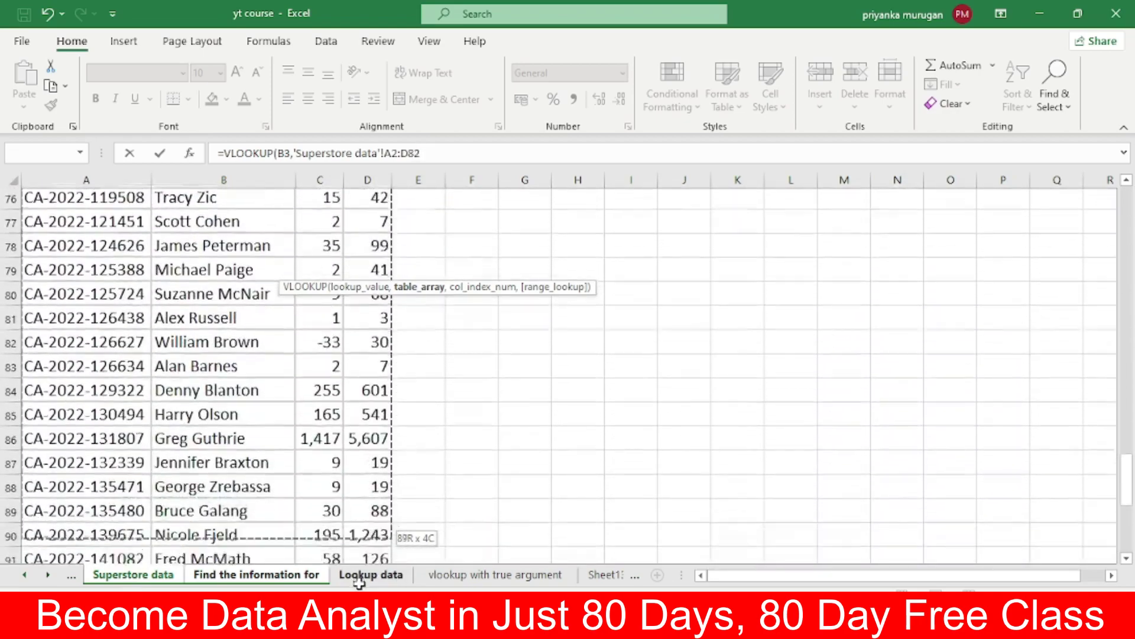
pyautogui.moveTo(359, 577); pyautogui.dragTo(359, 490)
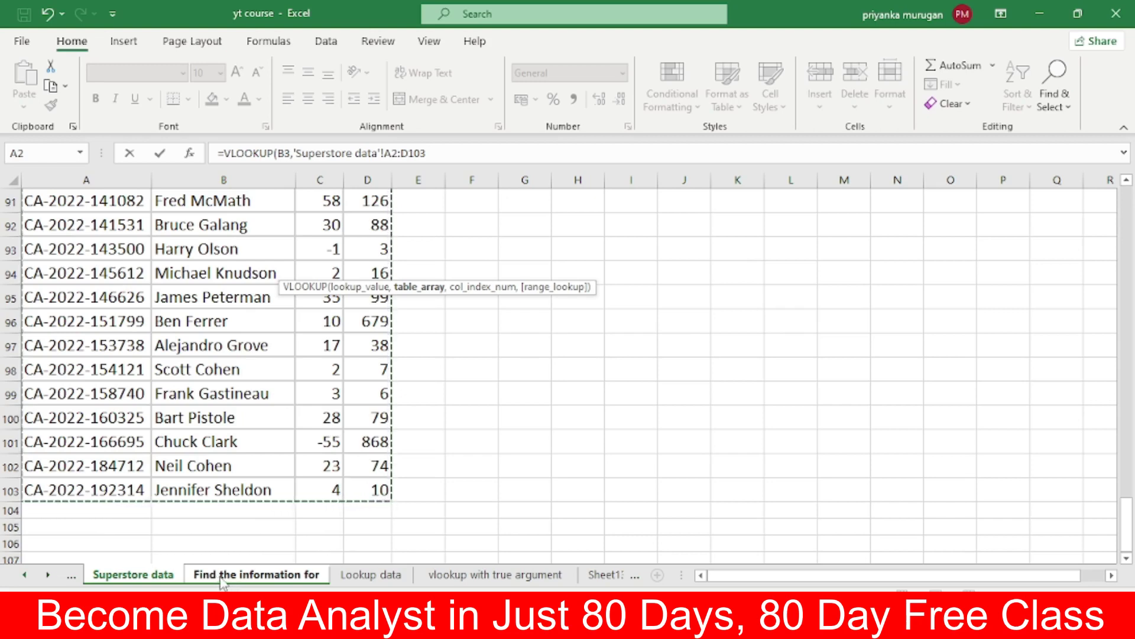
pyautogui.click(276, 575)
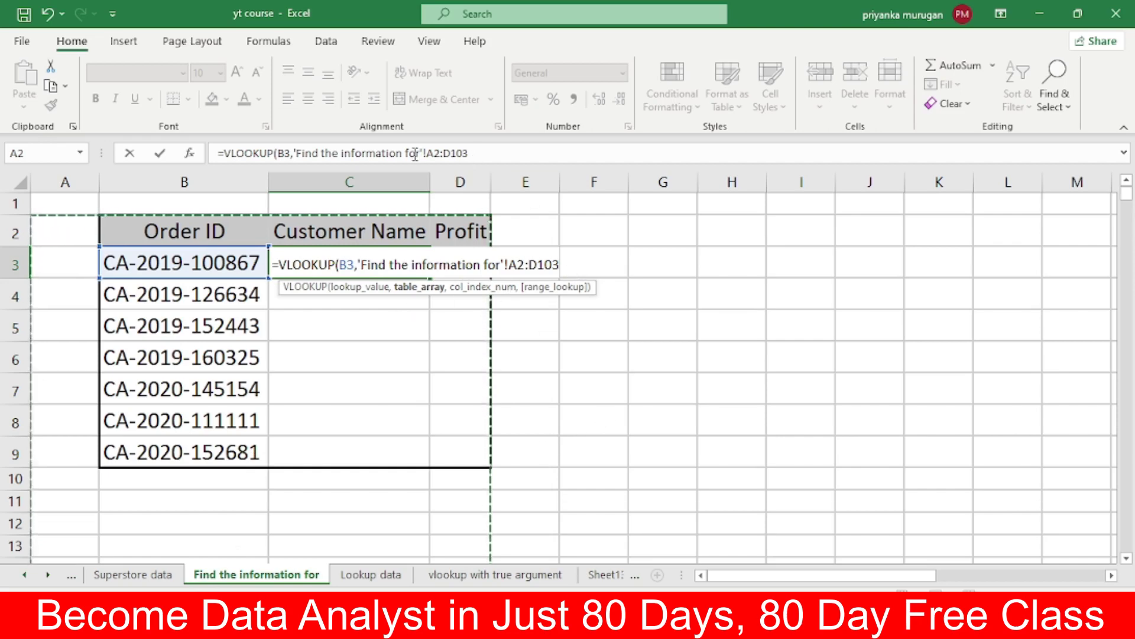
# Step: Remove the wrong sheet reference and reselect 'Superstore data'!A2:D103 as the table array
pyautogui.click(488, 150)
pyautogui.click(488, 149)
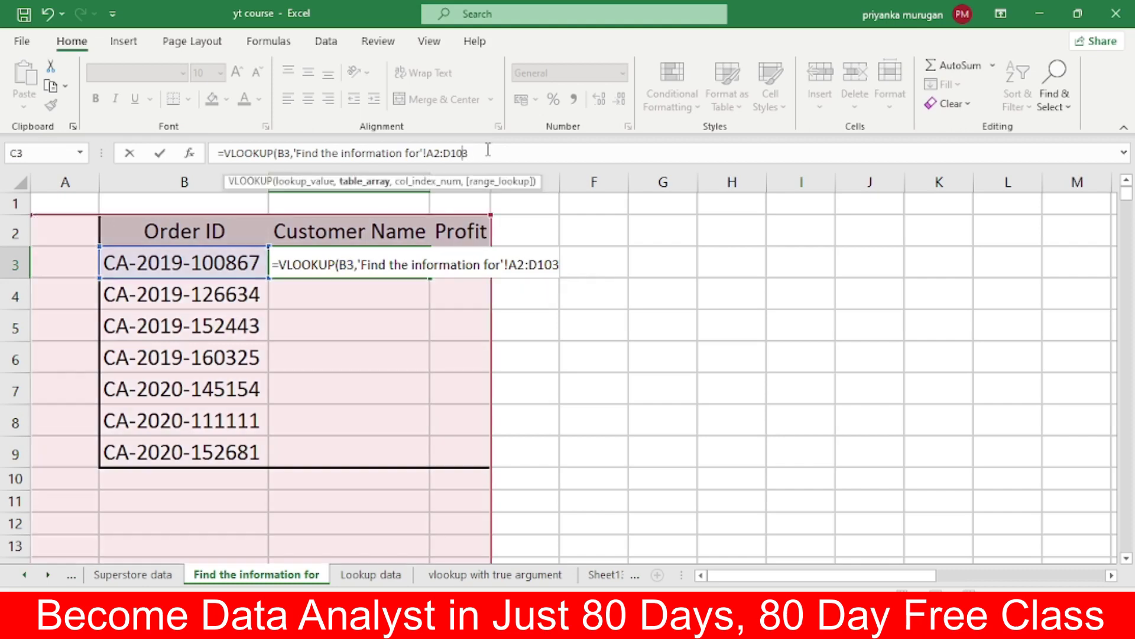
pyautogui.press('BackSpace')
pyautogui.press('BackSpace')
pyautogui.press('BackSpace')
pyautogui.press('BackSpace')
pyautogui.press('BackSpace')
pyautogui.press('BackSpace')
pyautogui.press('BackSpace')
pyautogui.press('BackSpace')
pyautogui.press('BackSpace')
pyautogui.press('BackSpace')
pyautogui.press('BackSpace')
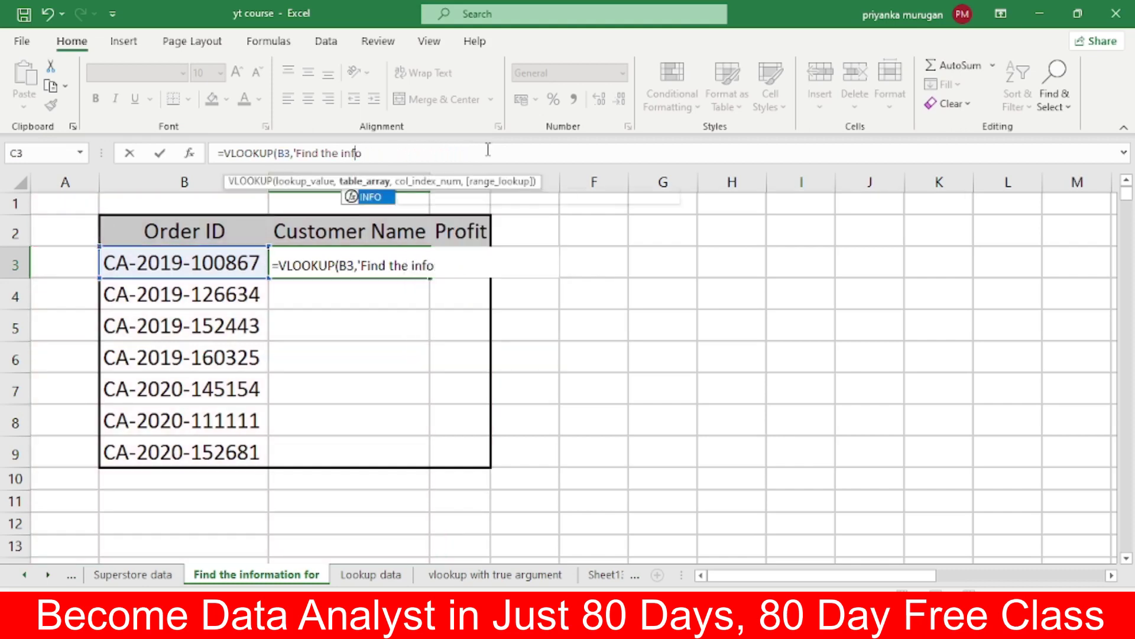
pyautogui.press('BackSpace')
pyautogui.press('BackSpace')
pyautogui.press('BackSpace')
pyautogui.press('BackSpace')
pyautogui.press('BackSpace')
pyautogui.press('BackSpace')
pyautogui.press('BackSpace')
pyautogui.press('BackSpace')
pyautogui.press('BackSpace')
pyautogui.press('BackSpace')
pyautogui.press('BackSpace')
pyautogui.press('BackSpace')
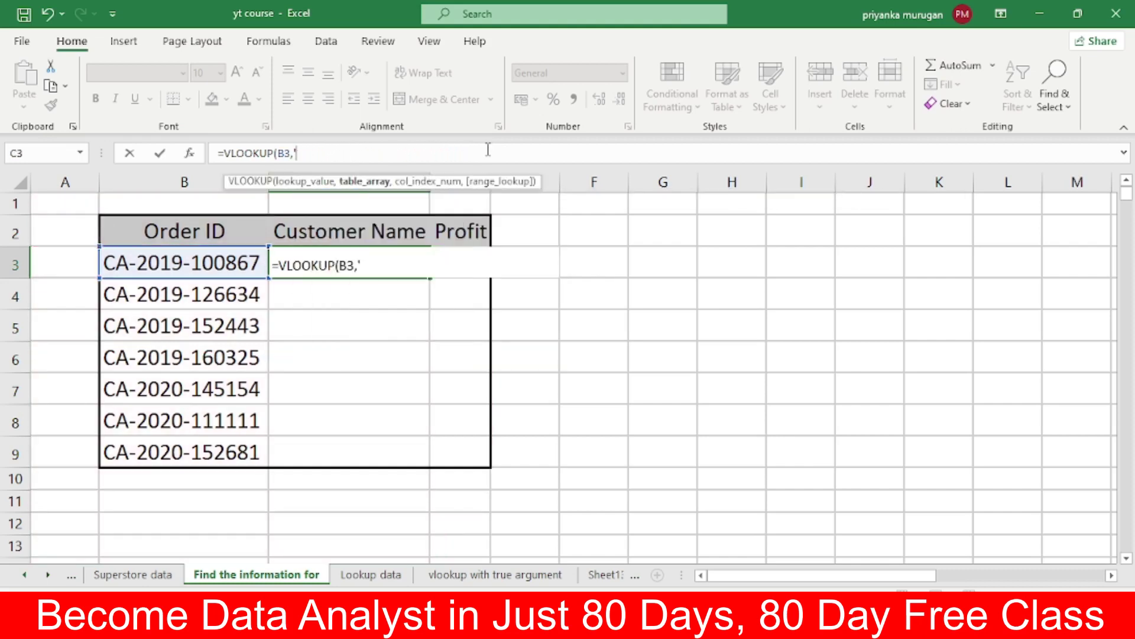
pyautogui.click(142, 574)
pyautogui.scroll(7, 342, 418)
pyautogui.scroll(13, 274, 418)
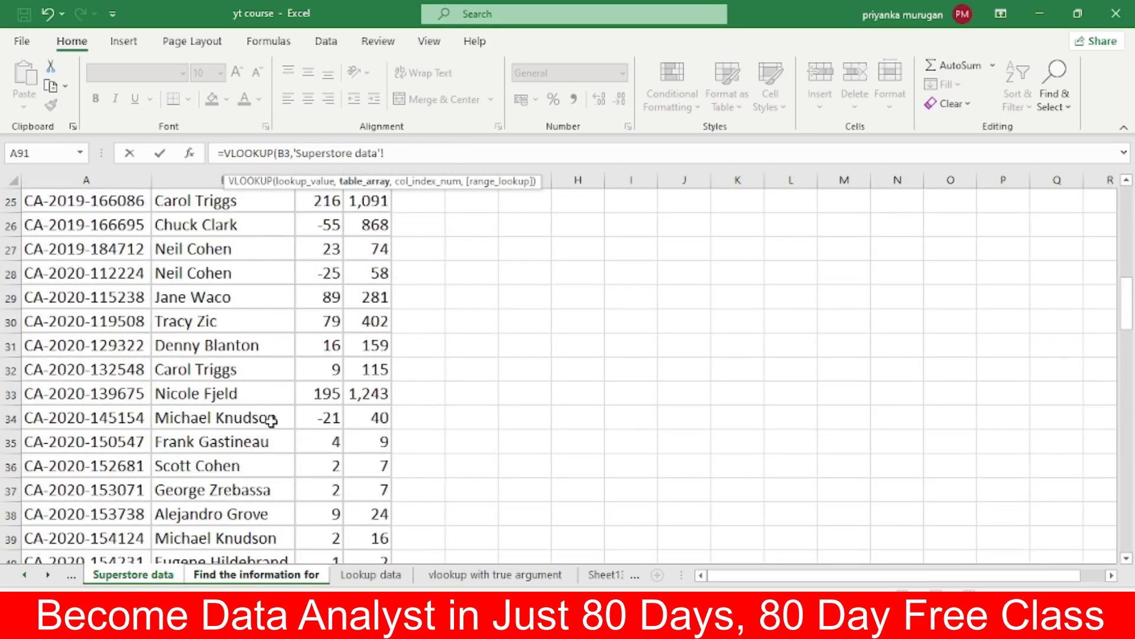
pyautogui.scroll(10, 271, 423)
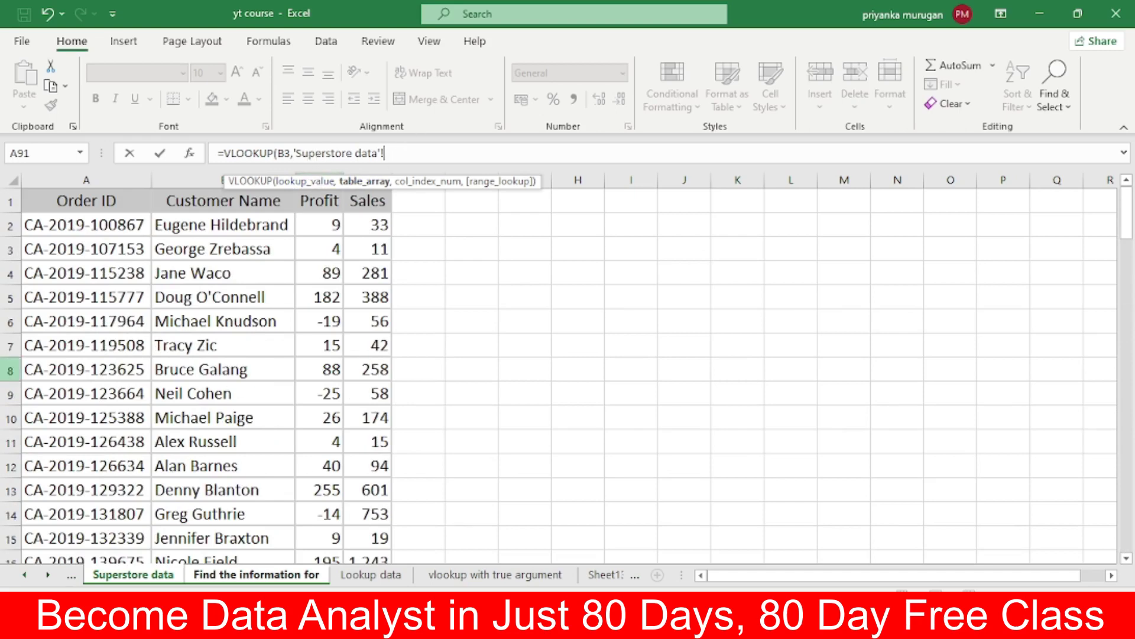
pyautogui.click(30, 231)
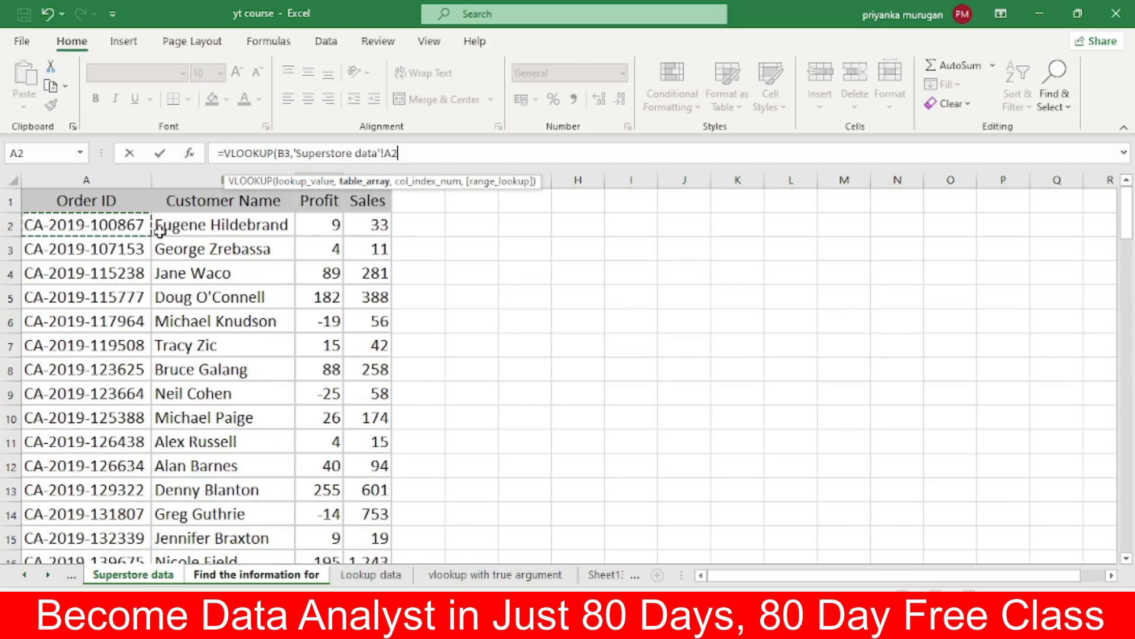
pyautogui.moveTo(148, 230); pyautogui.dragTo(370, 224)
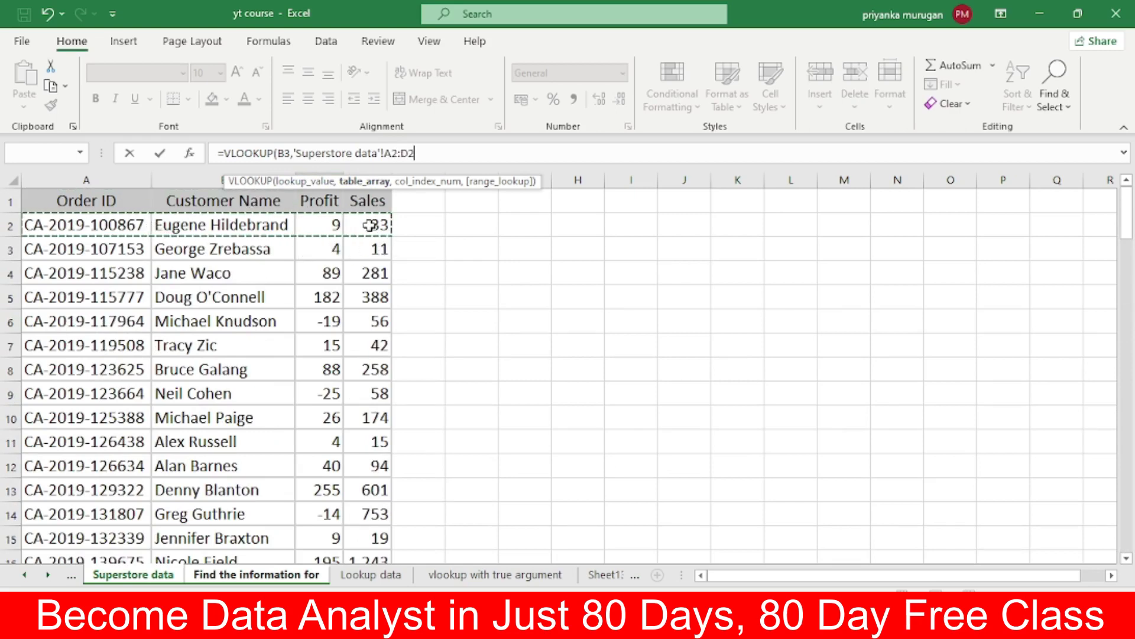
pyautogui.hotkey('ctrl', 'shift', 'Down')
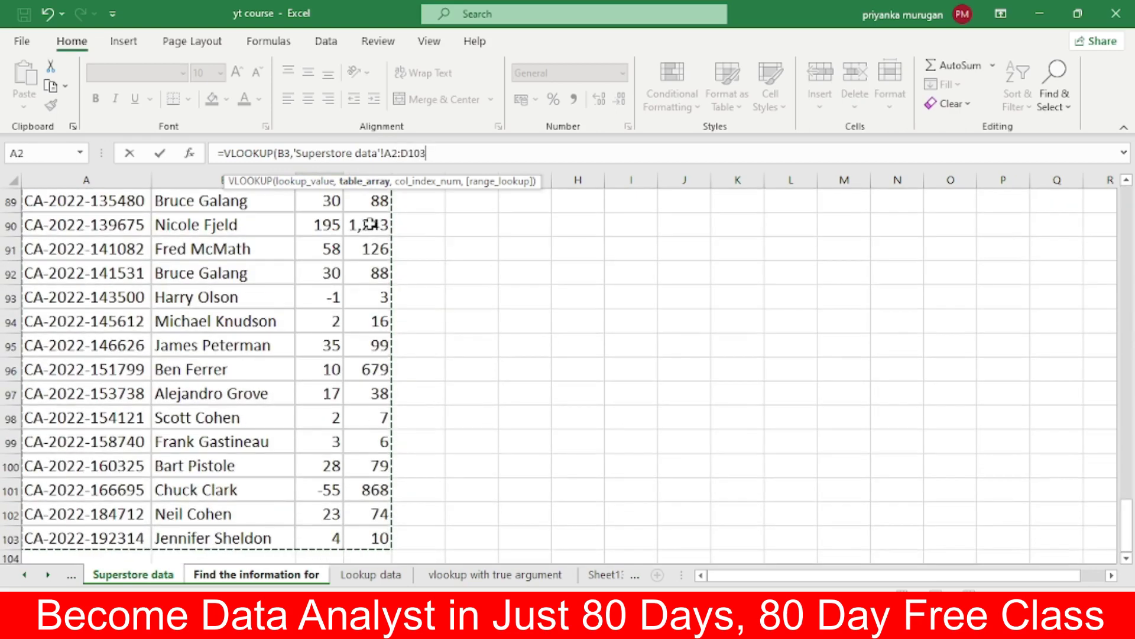
# Step: Add column index 2 and exact-match FALSE, then commit the customer name formula
pyautogui.write(',')
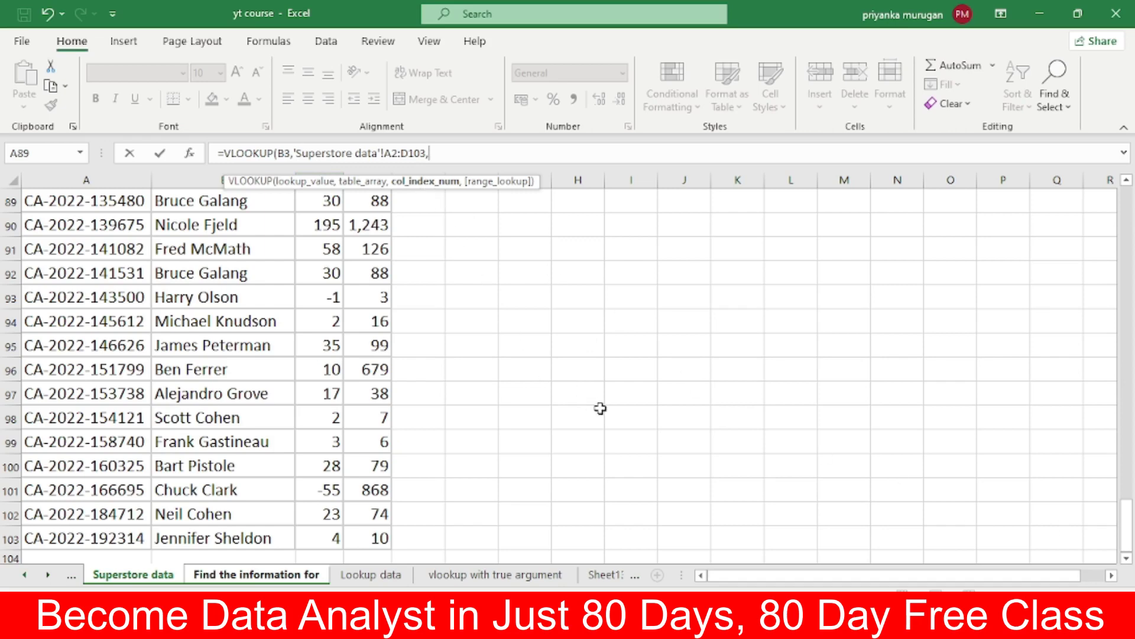
pyautogui.scroll(3, 605, 412)
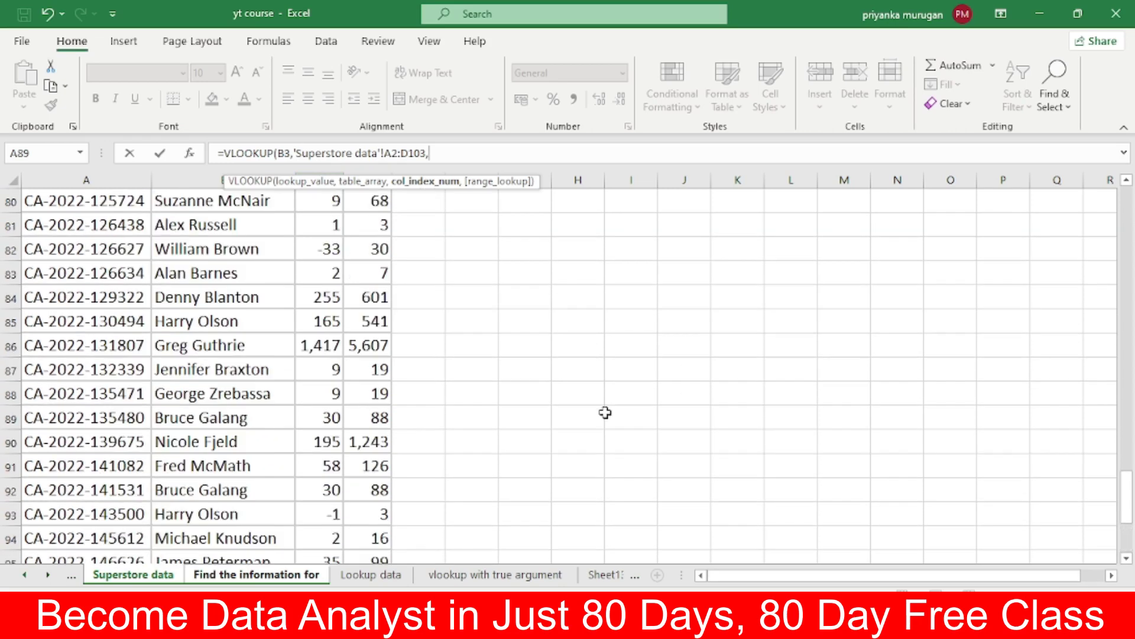
pyautogui.scroll(2, 605, 413)
pyautogui.scroll(5, 605, 412)
pyautogui.scroll(5, 605, 412)
pyautogui.scroll(5, 605, 413)
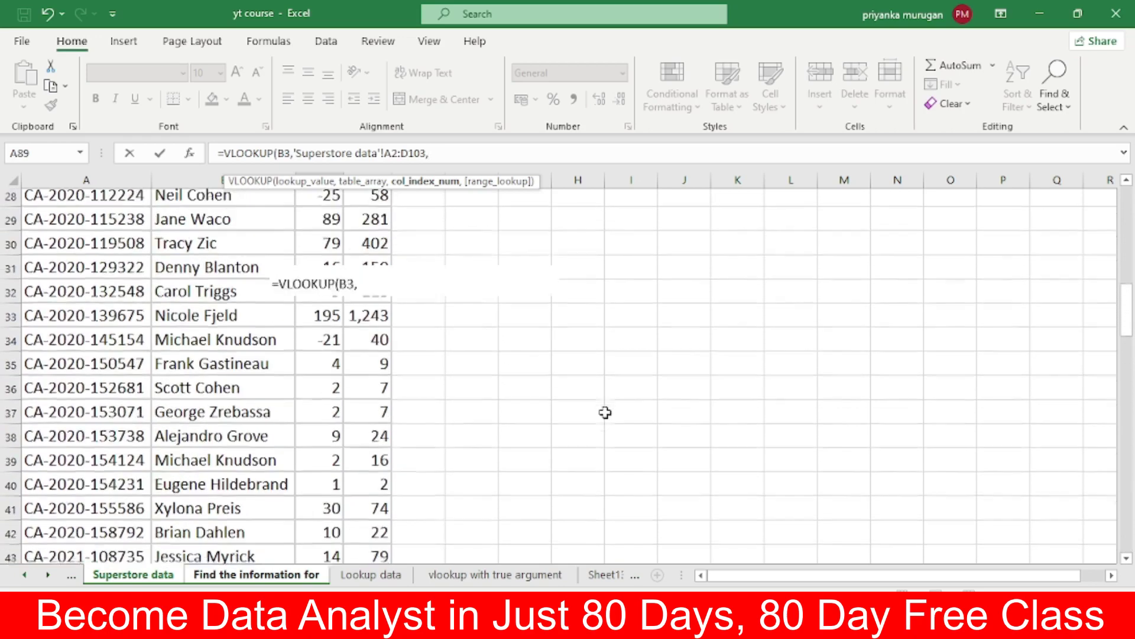
pyautogui.scroll(5, 606, 411)
pyautogui.scroll(5, 627, 414)
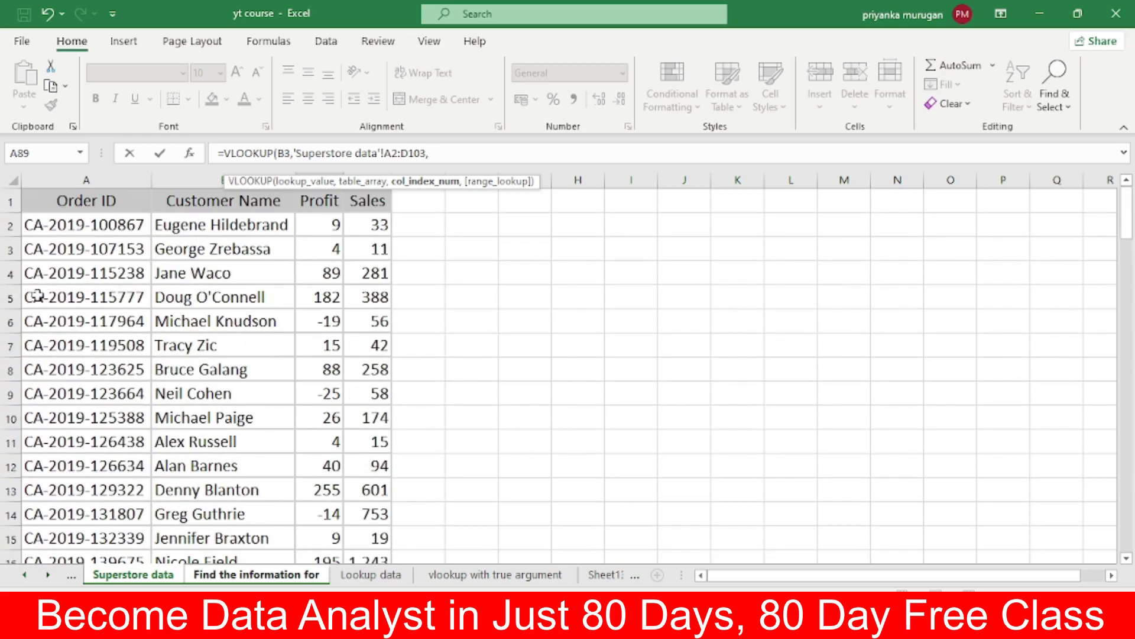
pyautogui.click(83, 181)
pyautogui.write(',')
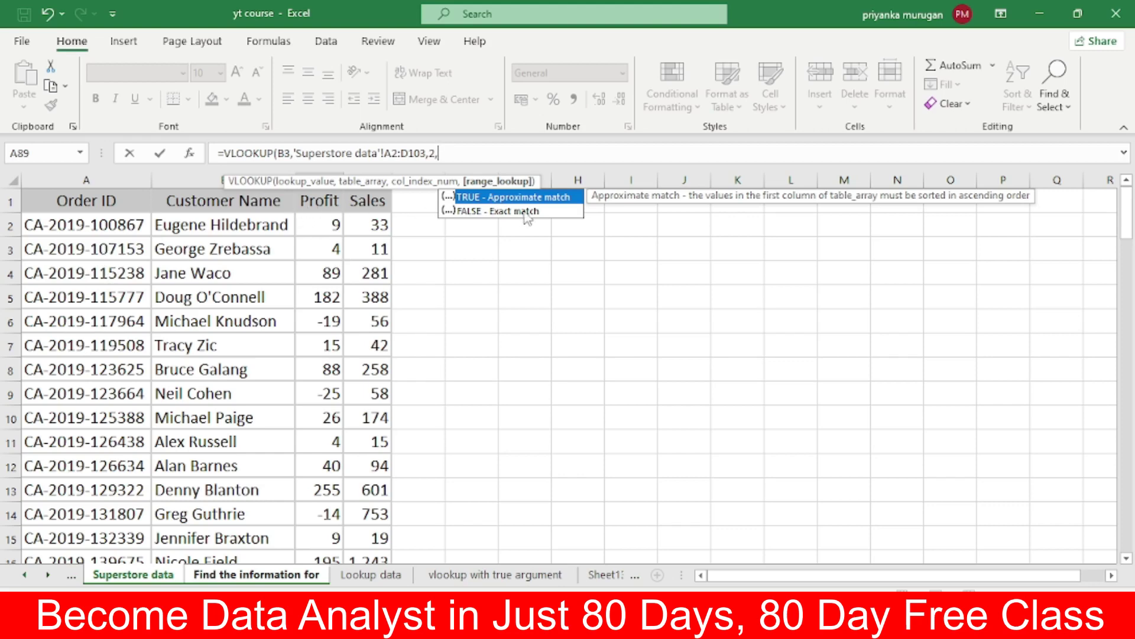
pyautogui.click(525, 213)
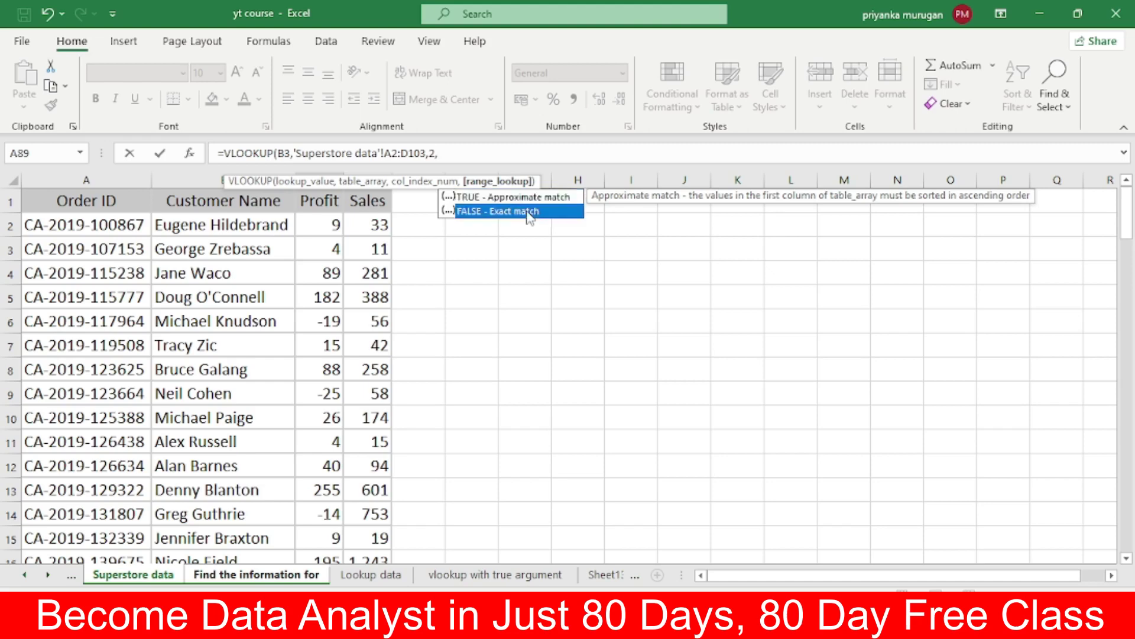
pyautogui.doubleClick(484, 214)
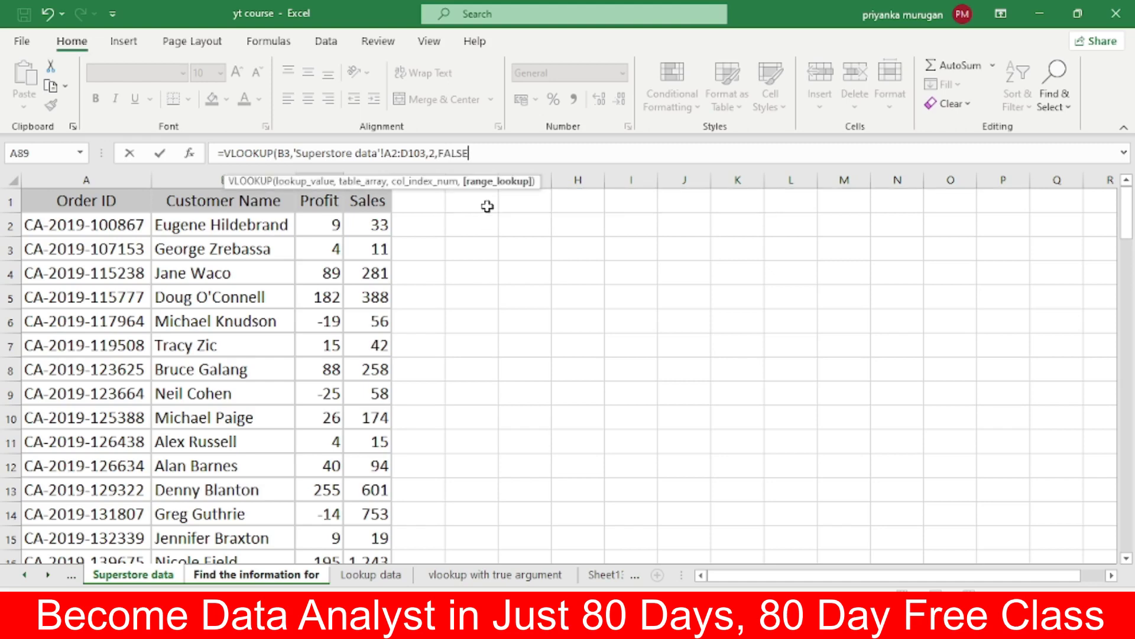
pyautogui.press('Return')
# Step: Clear the stray 0 from C4, fill C3's lookup down to C9, and widen the Profit column
pyautogui.write('0')
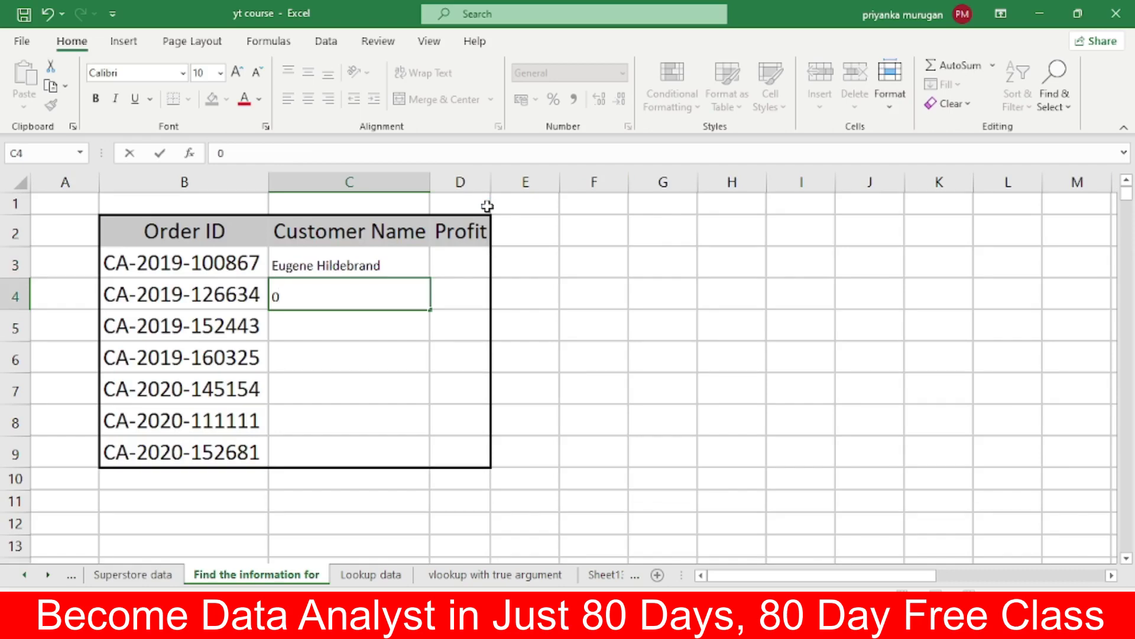
pyautogui.press('BackSpace')
pyautogui.click(406, 256)
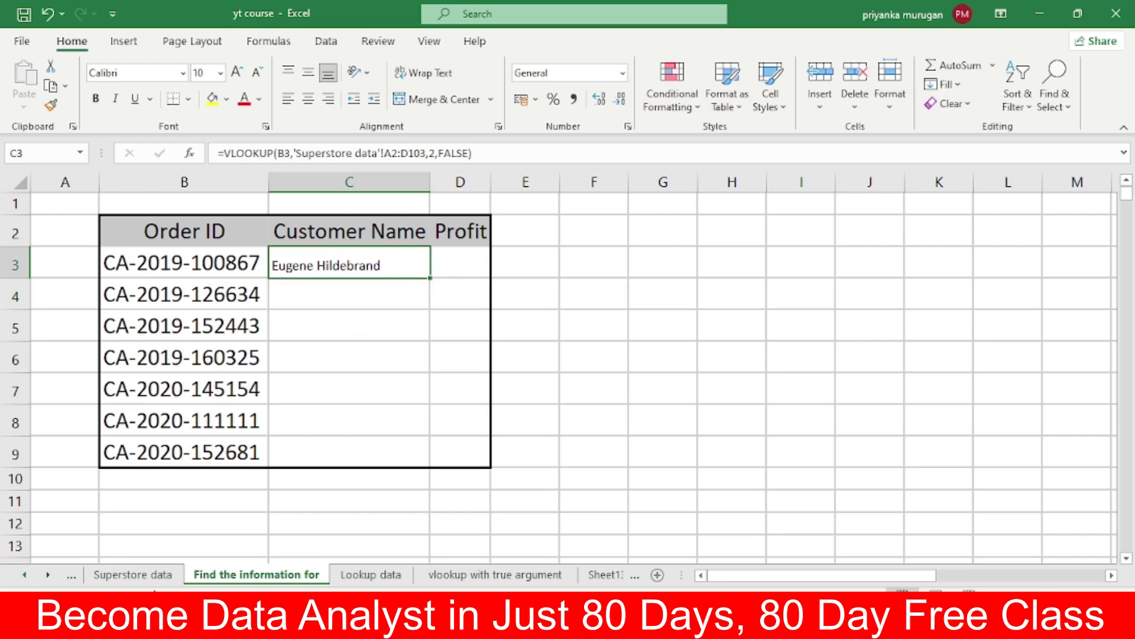
pyautogui.click(133, 575)
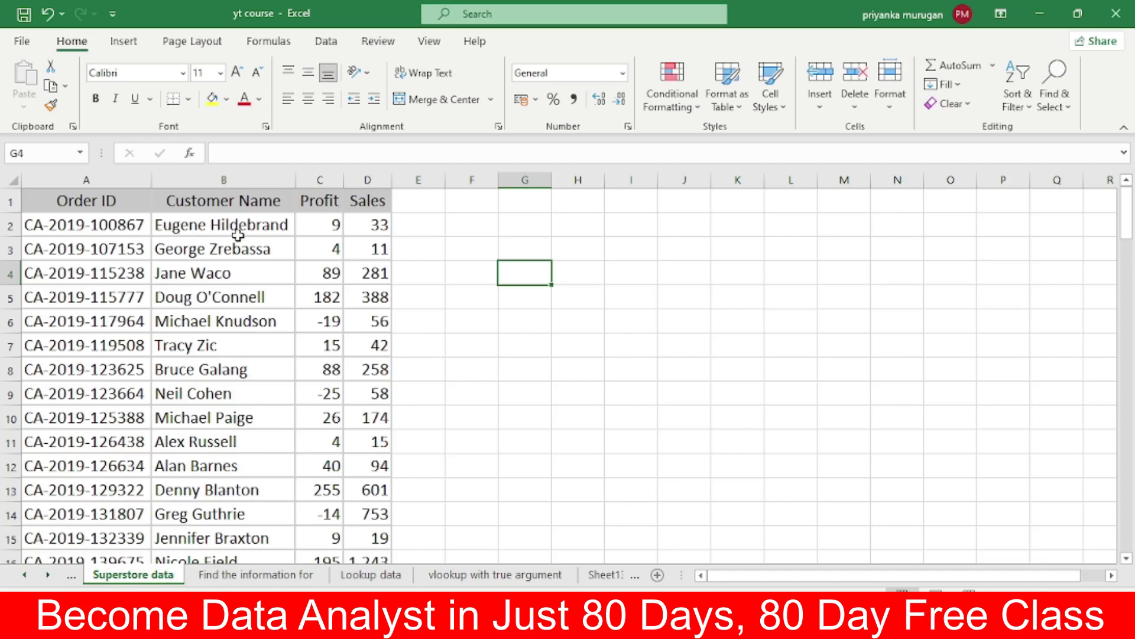
pyautogui.click(265, 575)
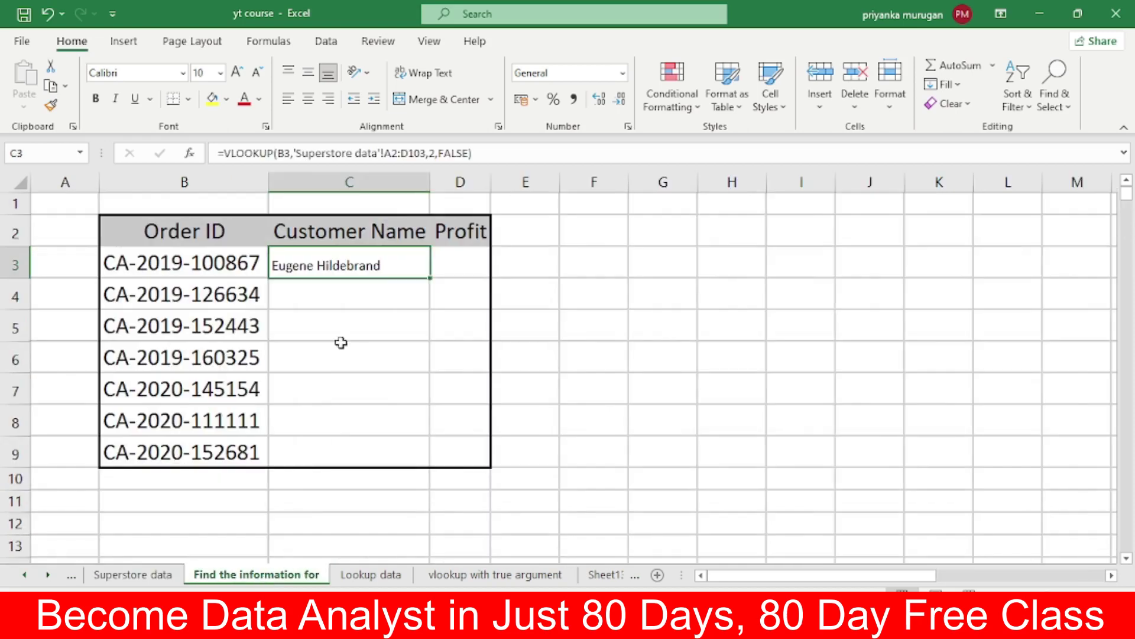
pyautogui.doubleClick(429, 279)
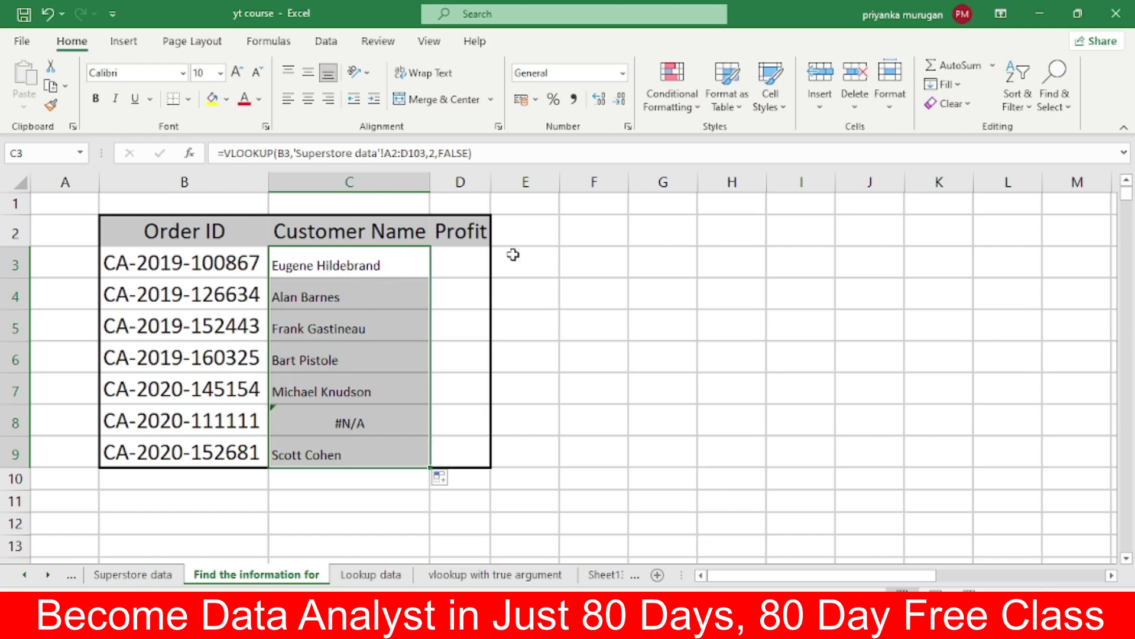
pyautogui.moveTo(496, 178); pyautogui.dragTo(564, 179)
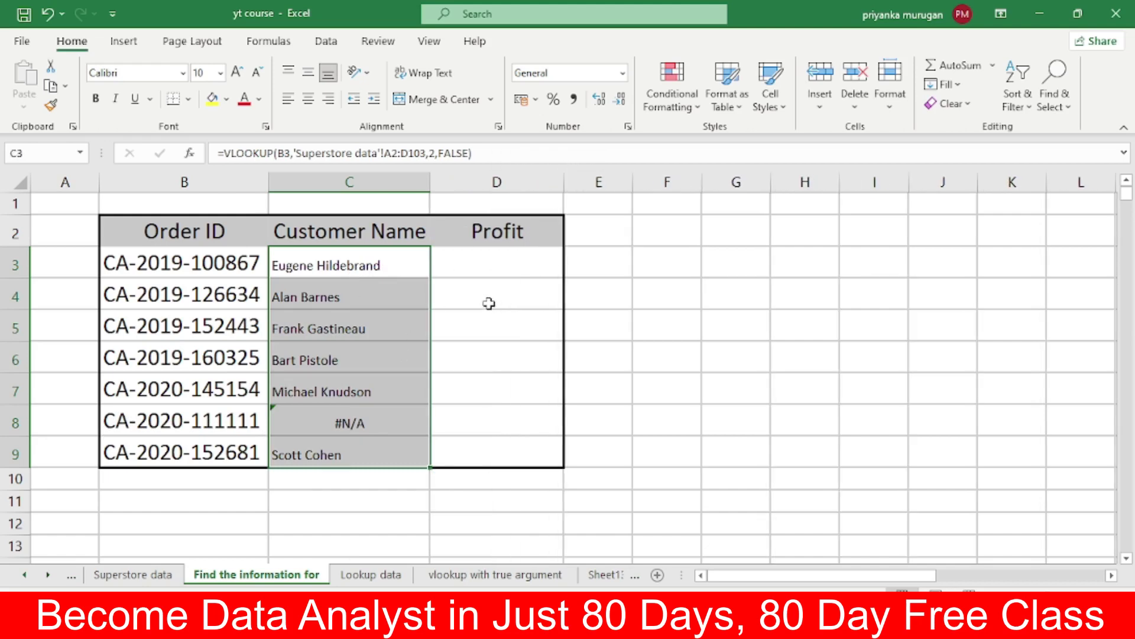
# Step: Start a VLOOKUP in Profit cell D3 with B3 as the lookup value
pyautogui.doubleClick(477, 269)
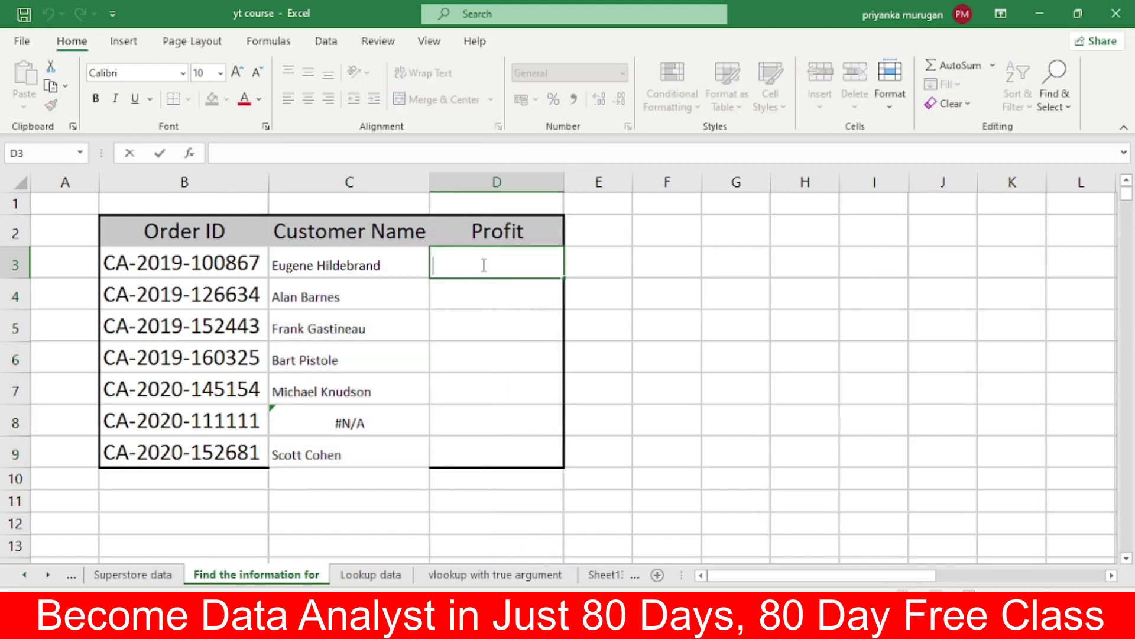
pyautogui.write('=v')
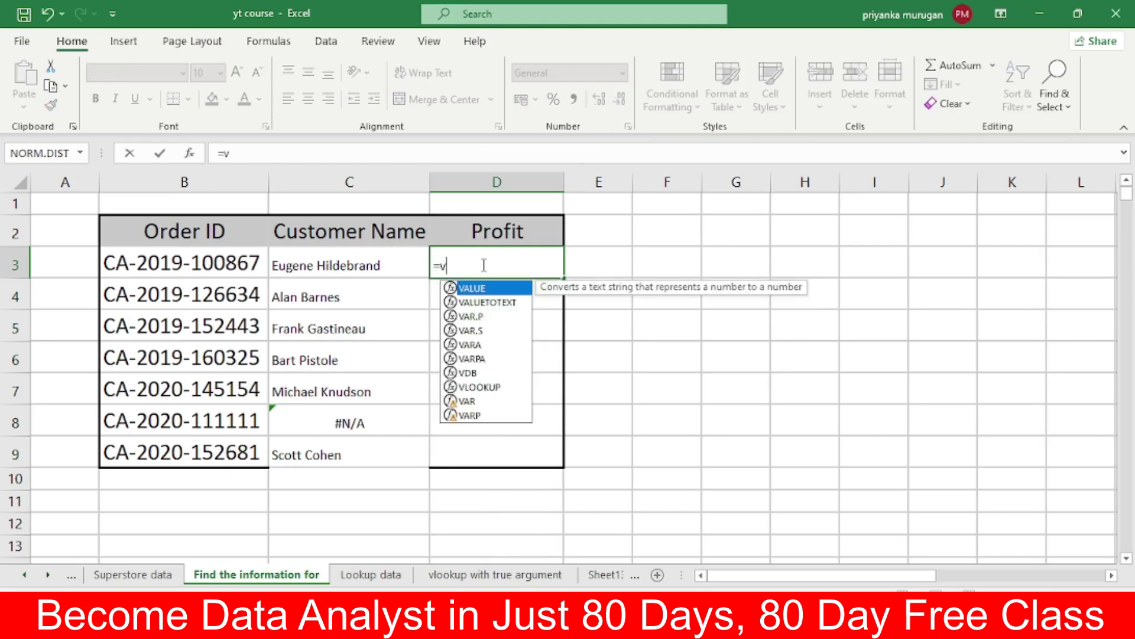
pyautogui.write('loo')
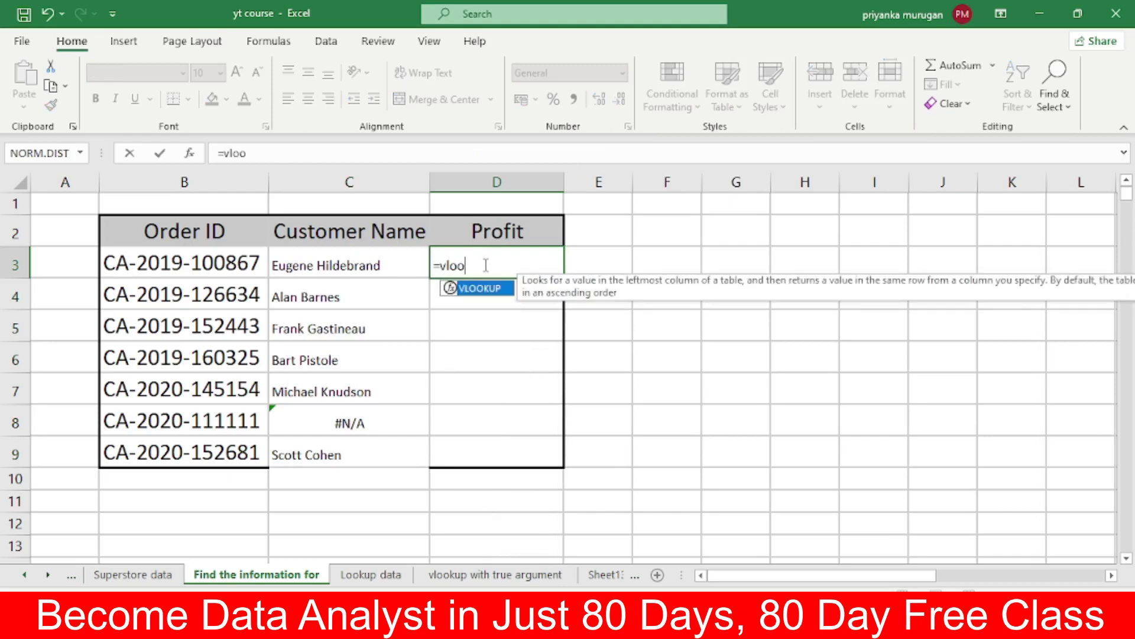
pyautogui.doubleClick(479, 289)
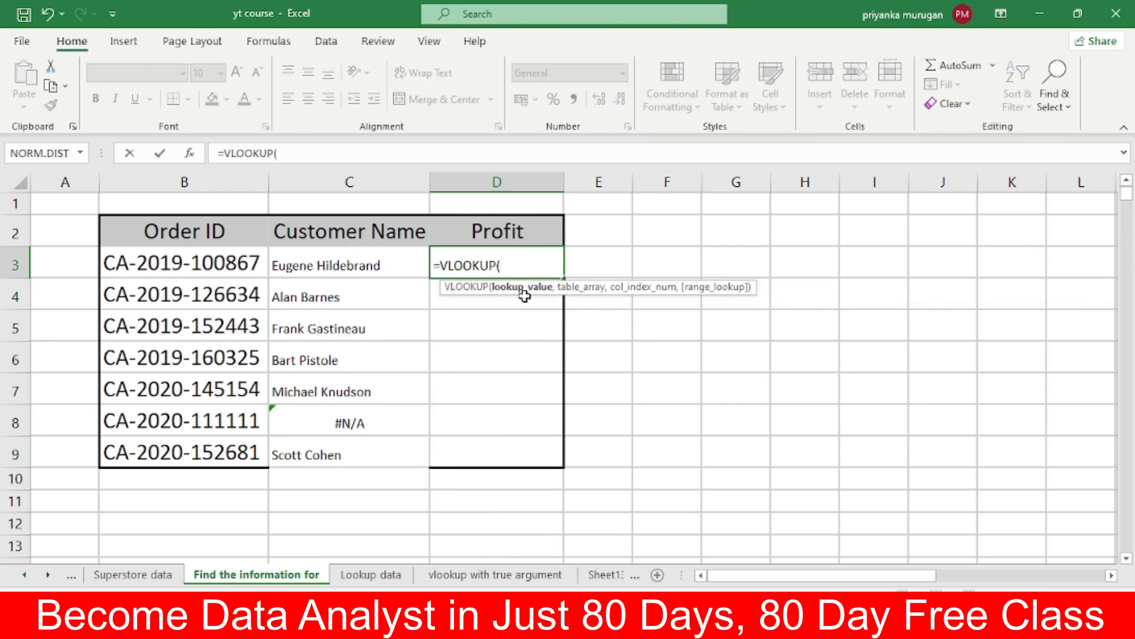
pyautogui.click(236, 267)
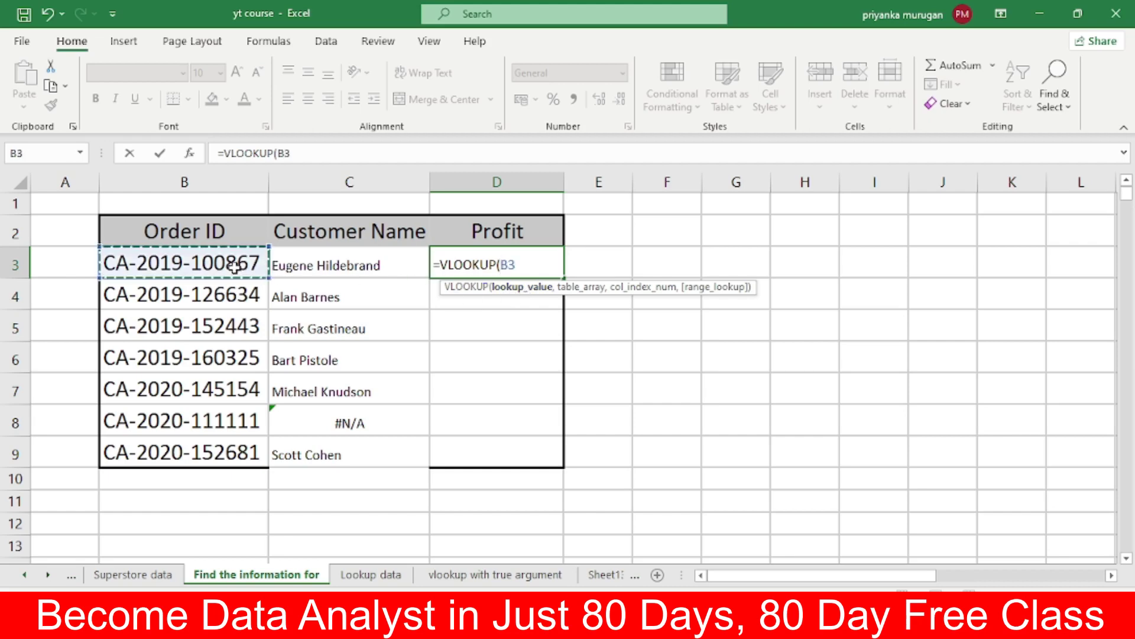
pyautogui.write(',')
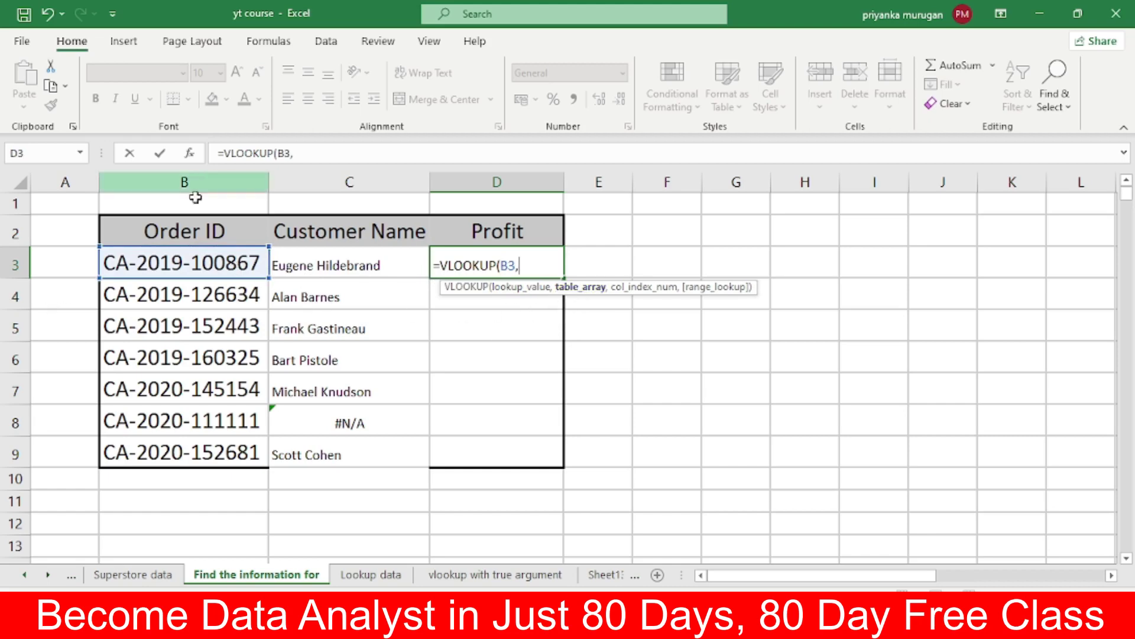
# Step: Set the table array to 'Superstore data'!A2:D103 and place the edit point on D103
pyautogui.click(120, 569)
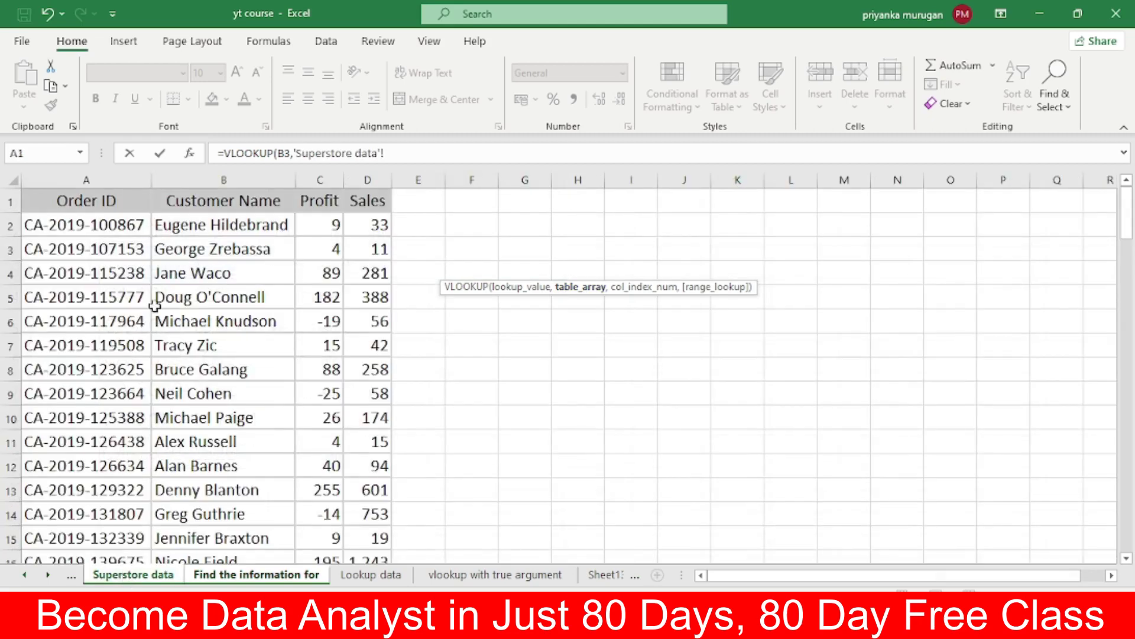
pyautogui.moveTo(37, 227); pyautogui.dragTo(381, 220)
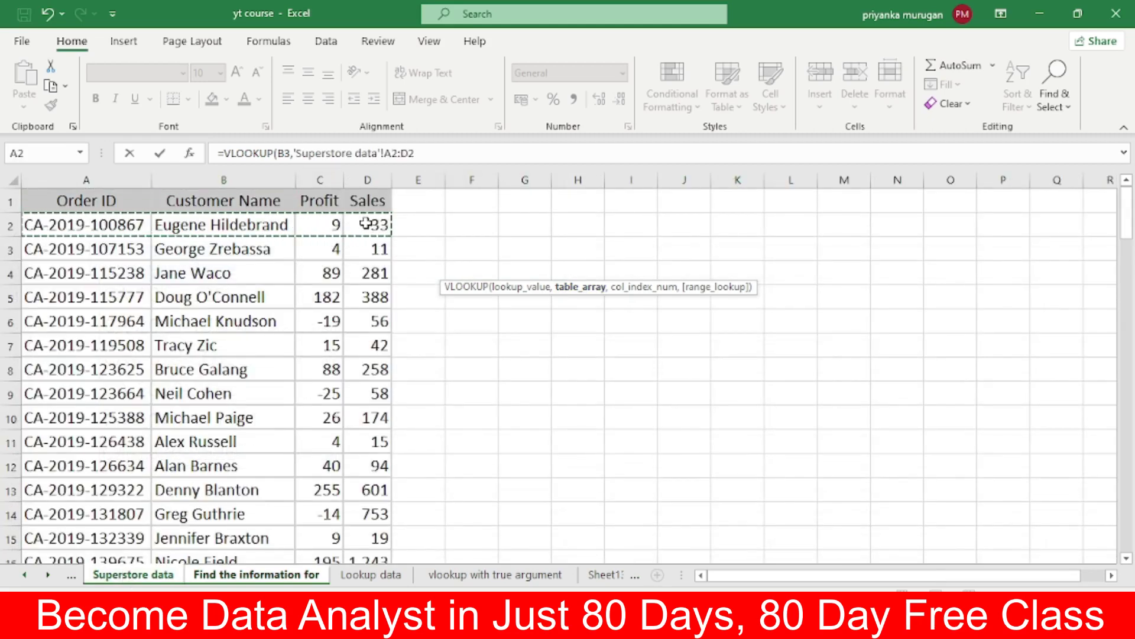
pyautogui.hotkey('ctrl', 'shift', 'Down')
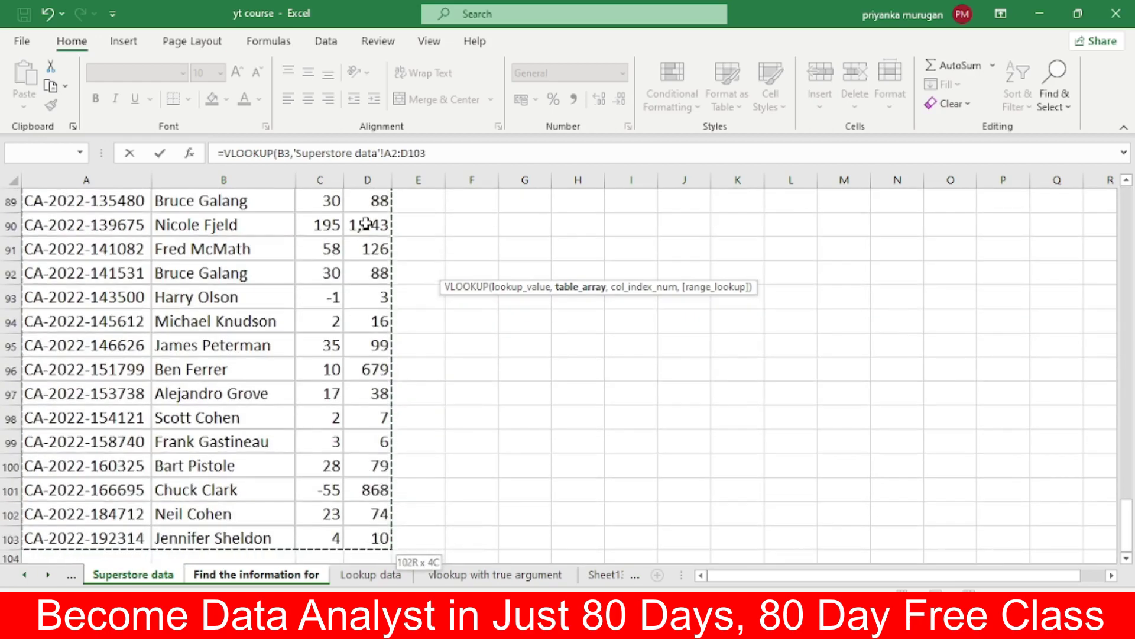
pyautogui.write(',')
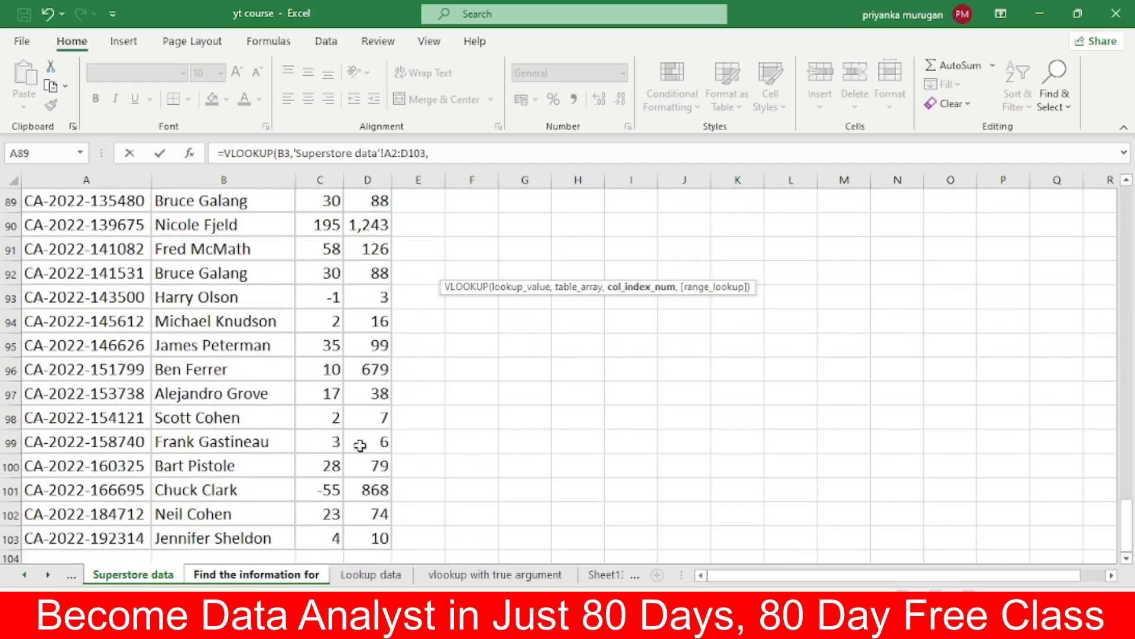
pyautogui.scroll(2, 340, 440)
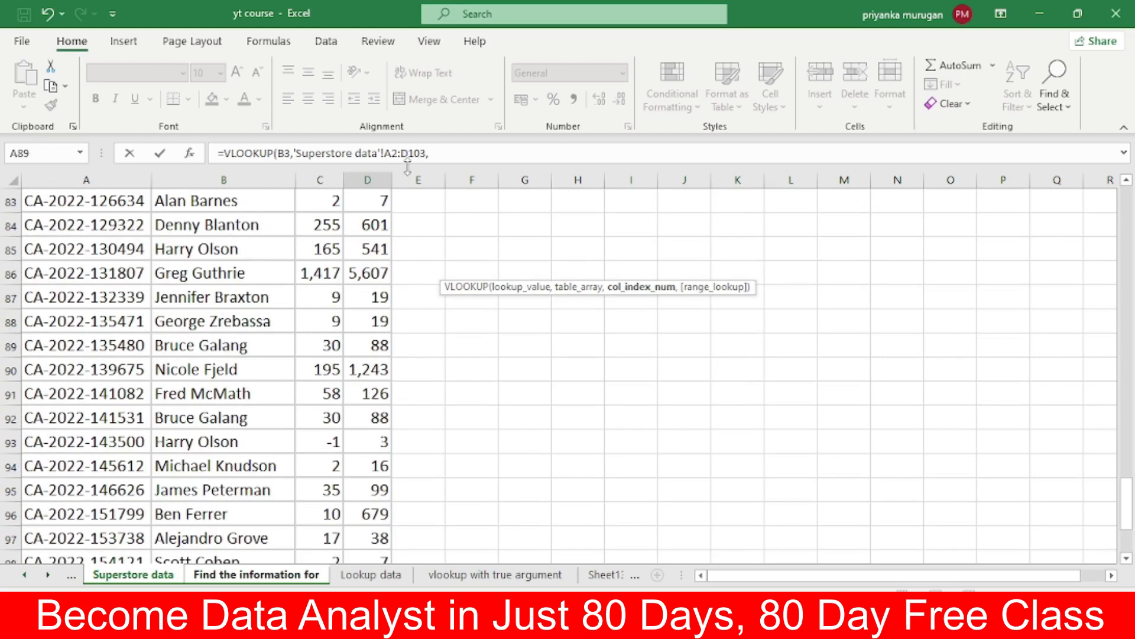
pyautogui.scroll(-4, 418, 272)
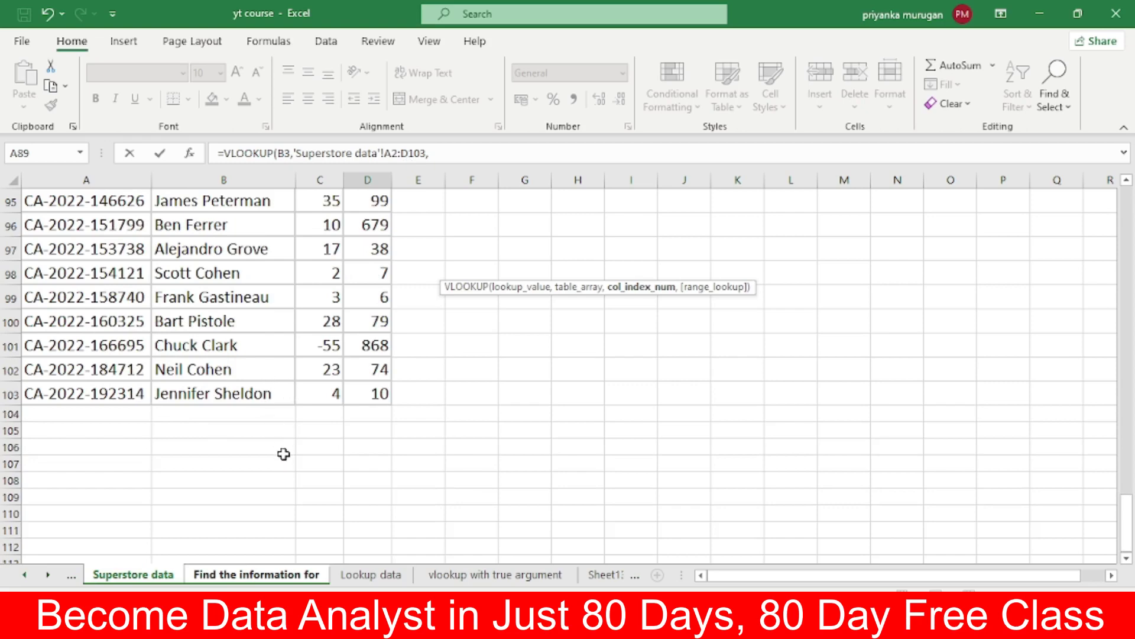
pyautogui.scroll(1, 282, 452)
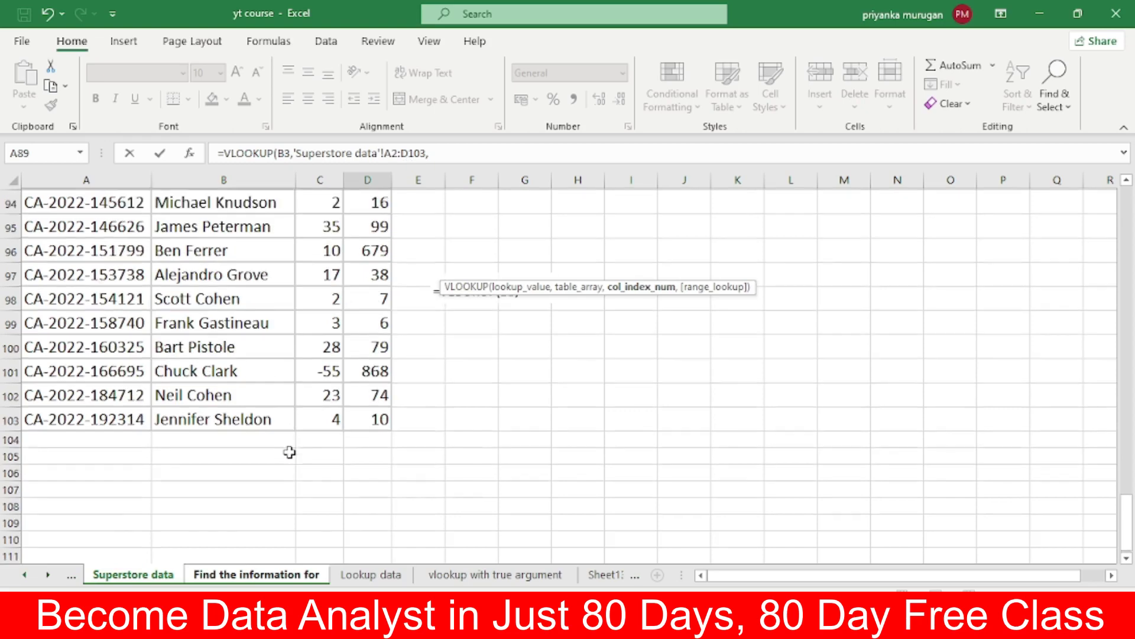
pyautogui.scroll(5, 281, 451)
pyautogui.scroll(4, 248, 378)
pyautogui.scroll(5, 223, 321)
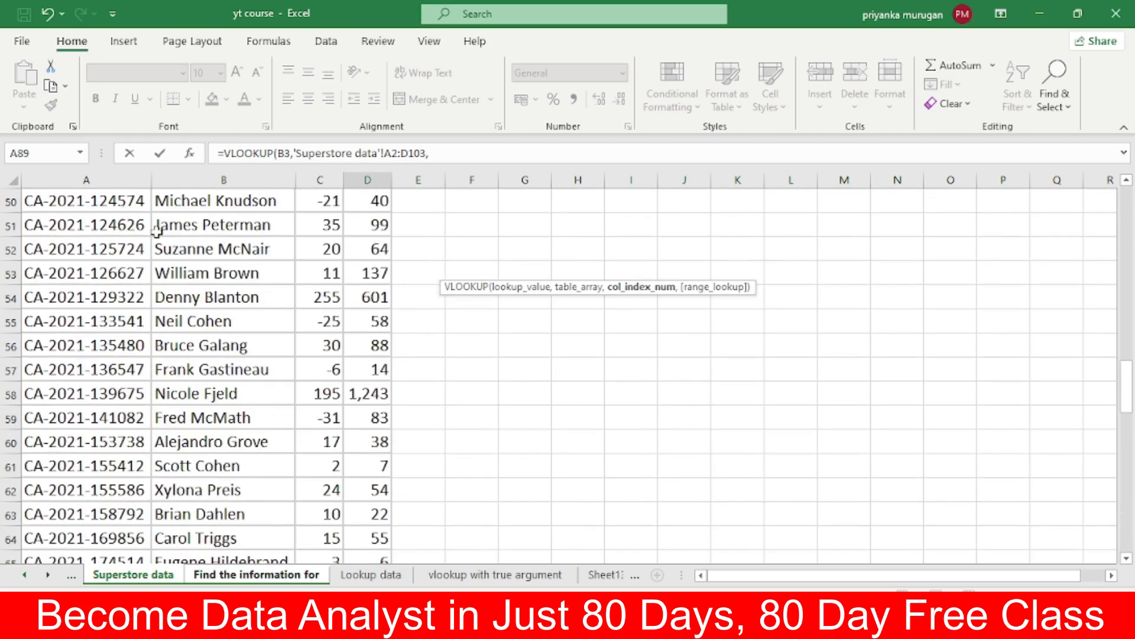
pyautogui.scroll(6, 177, 236)
pyautogui.scroll(4, 216, 260)
pyautogui.scroll(1, 216, 258)
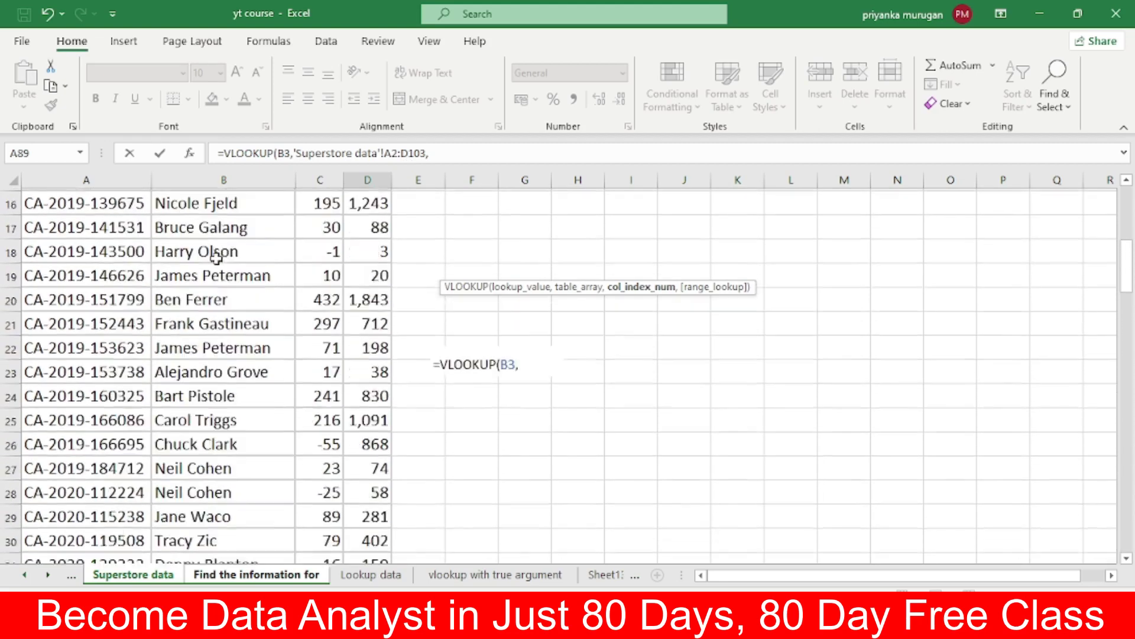
pyautogui.scroll(1, 223, 251)
pyautogui.click(411, 153)
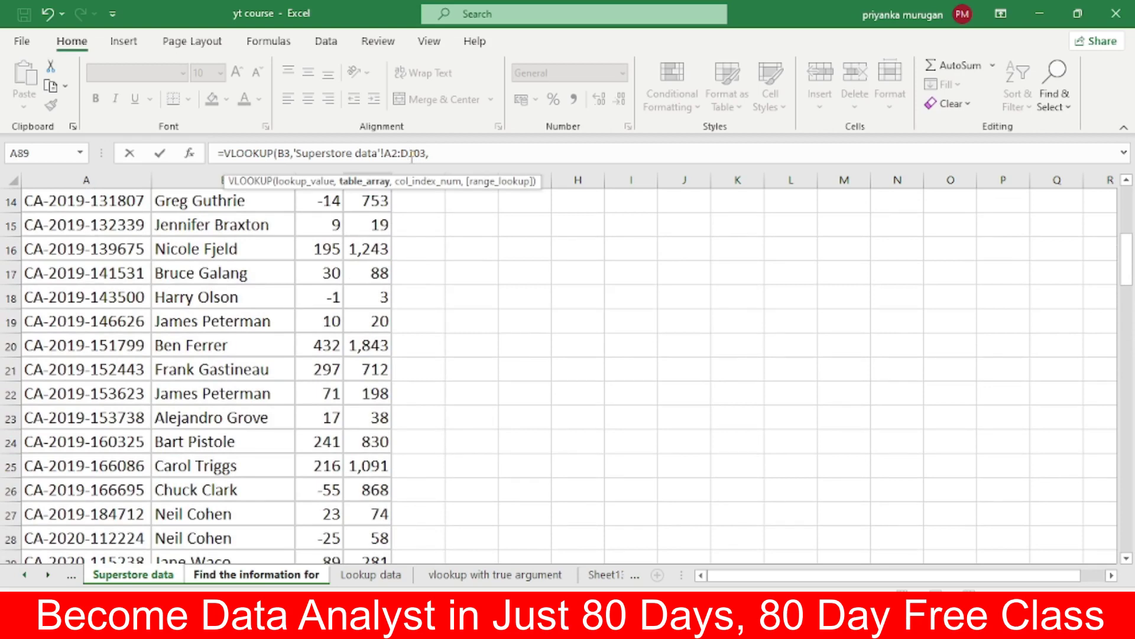
# Step: Make the range $A$2:$D$103, add column 3 with exact-match FALSE, and enter the formula
pyautogui.press('F4')
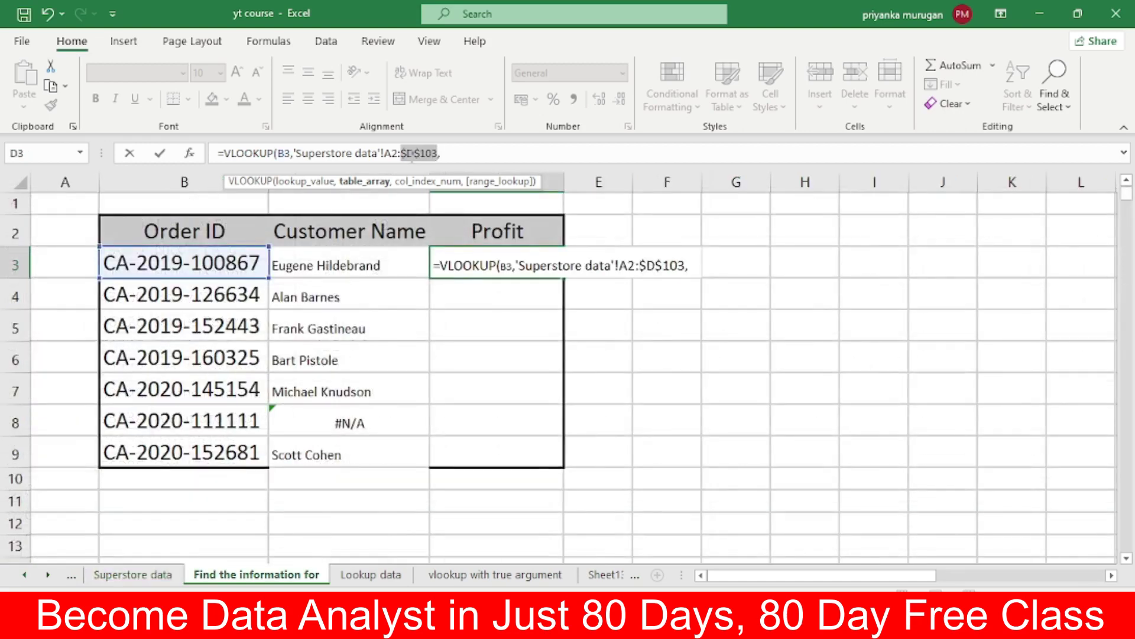
pyautogui.click(391, 155)
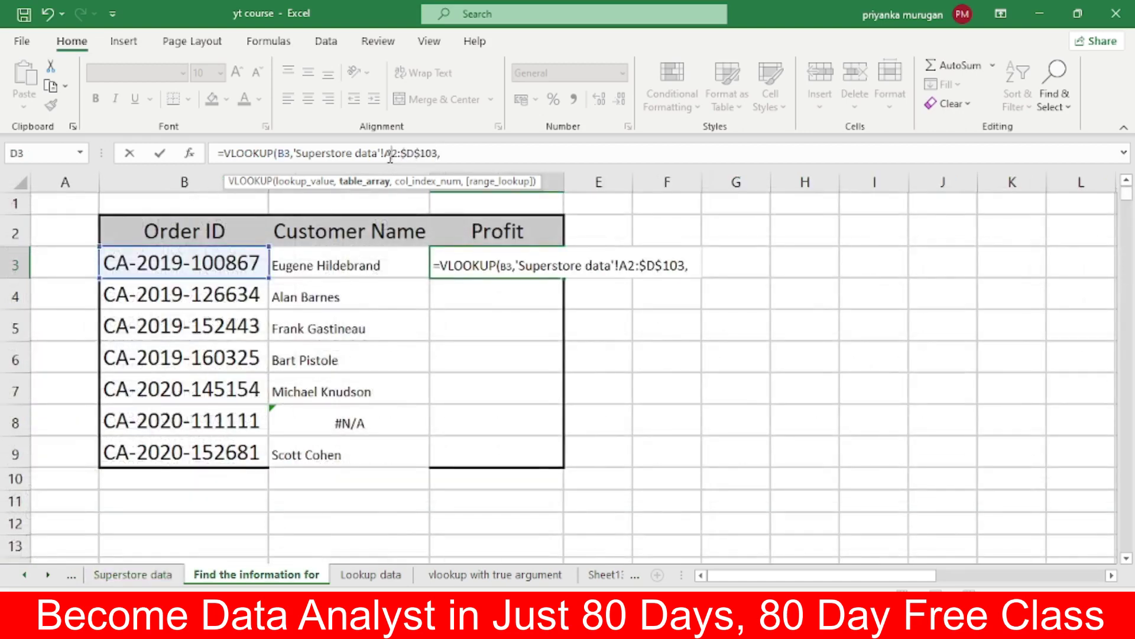
pyautogui.press('F4')
pyautogui.click(482, 154)
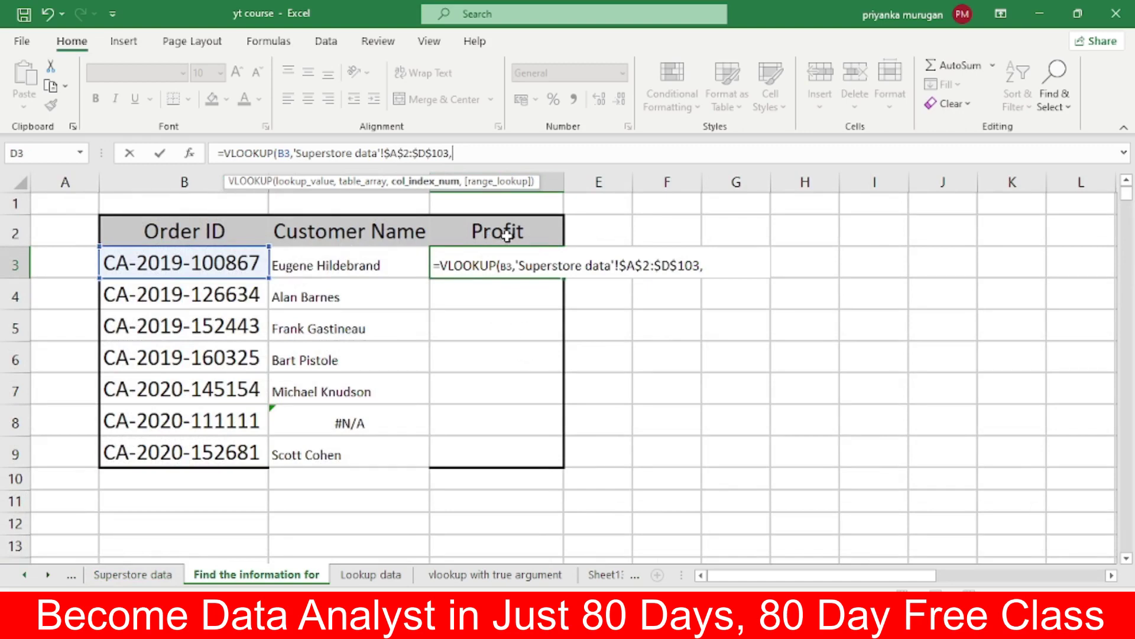
pyautogui.click(132, 575)
pyautogui.scroll(5, 494, 319)
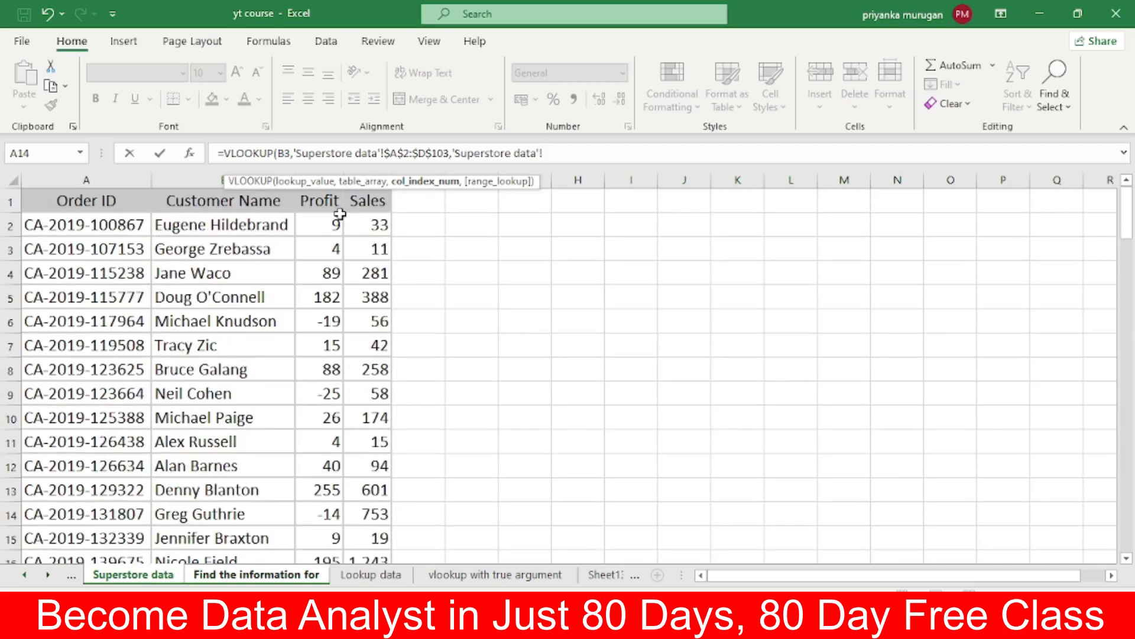
pyautogui.write(',3')
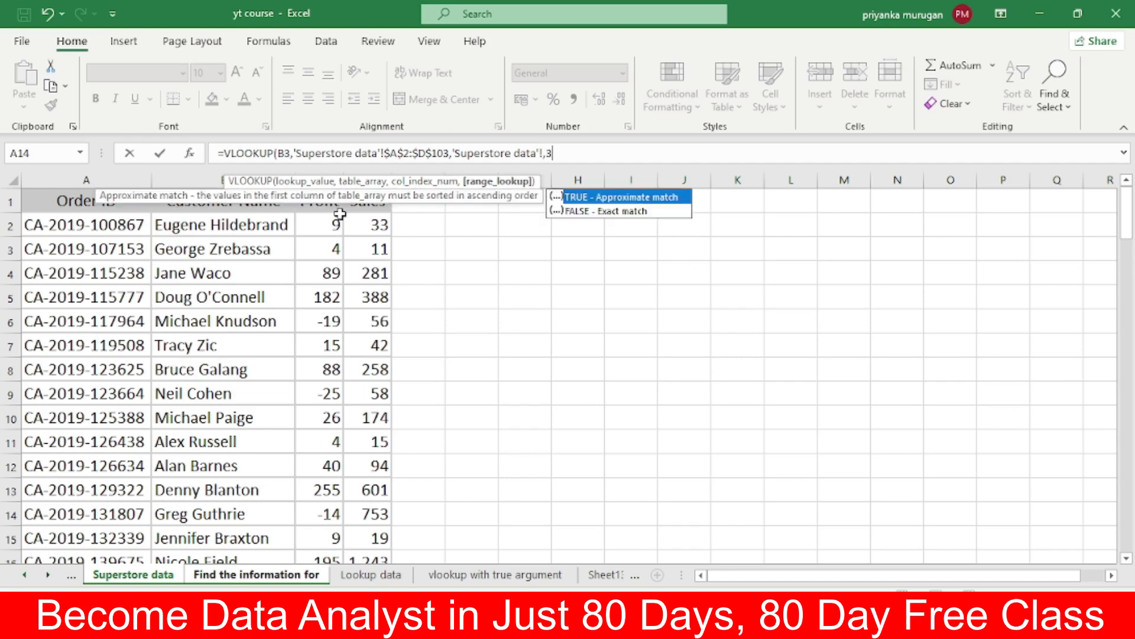
pyautogui.write(',')
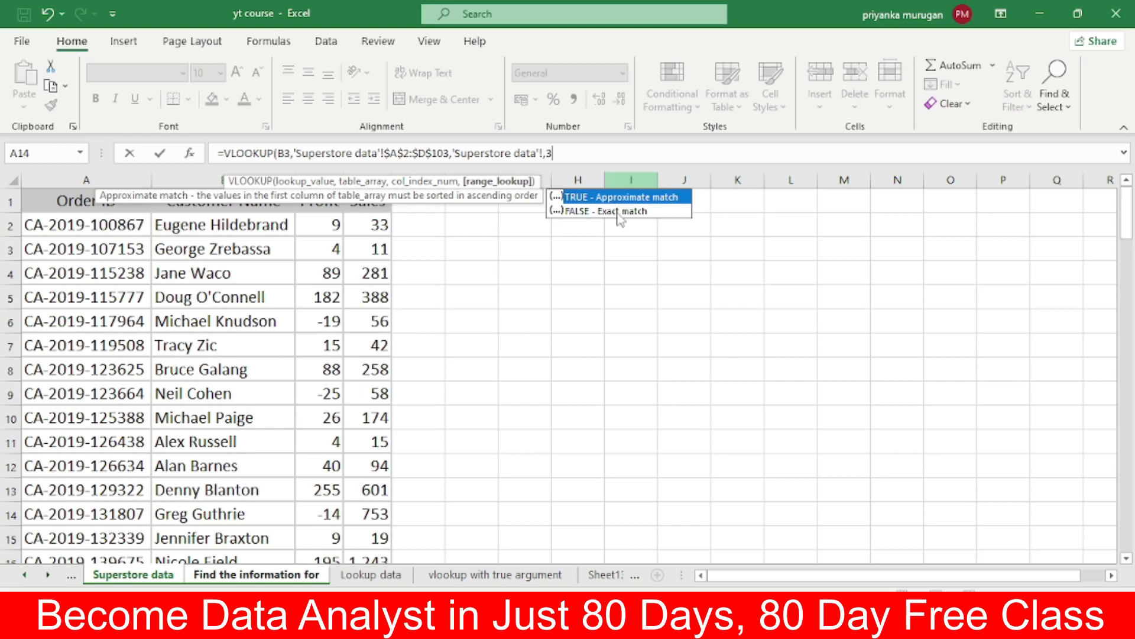
pyautogui.doubleClick(618, 211)
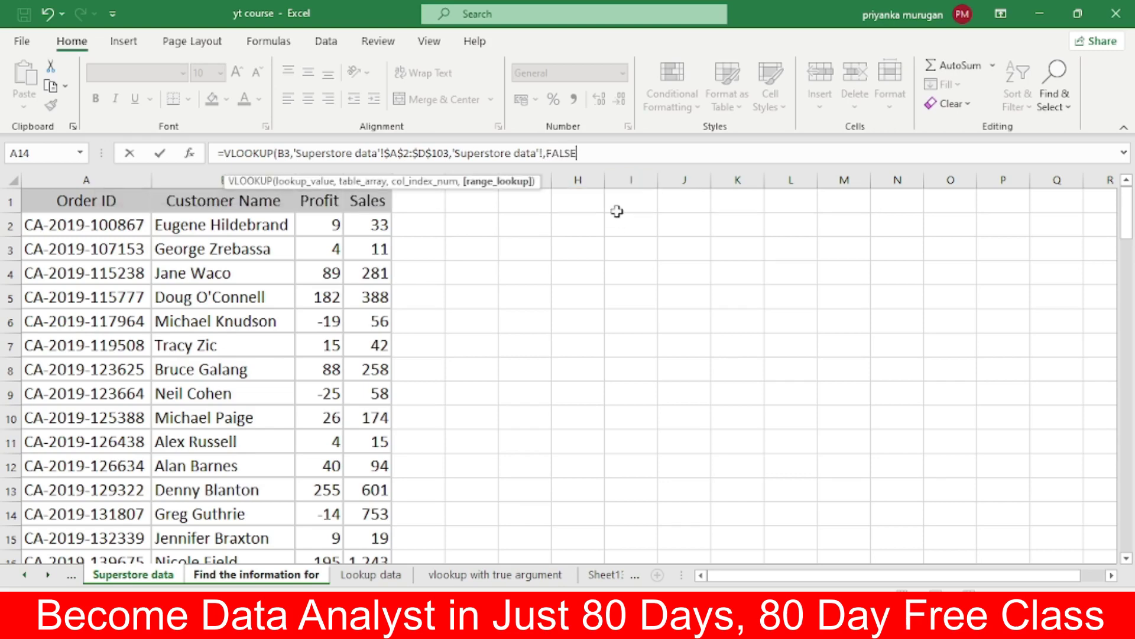
pyautogui.press('Return')
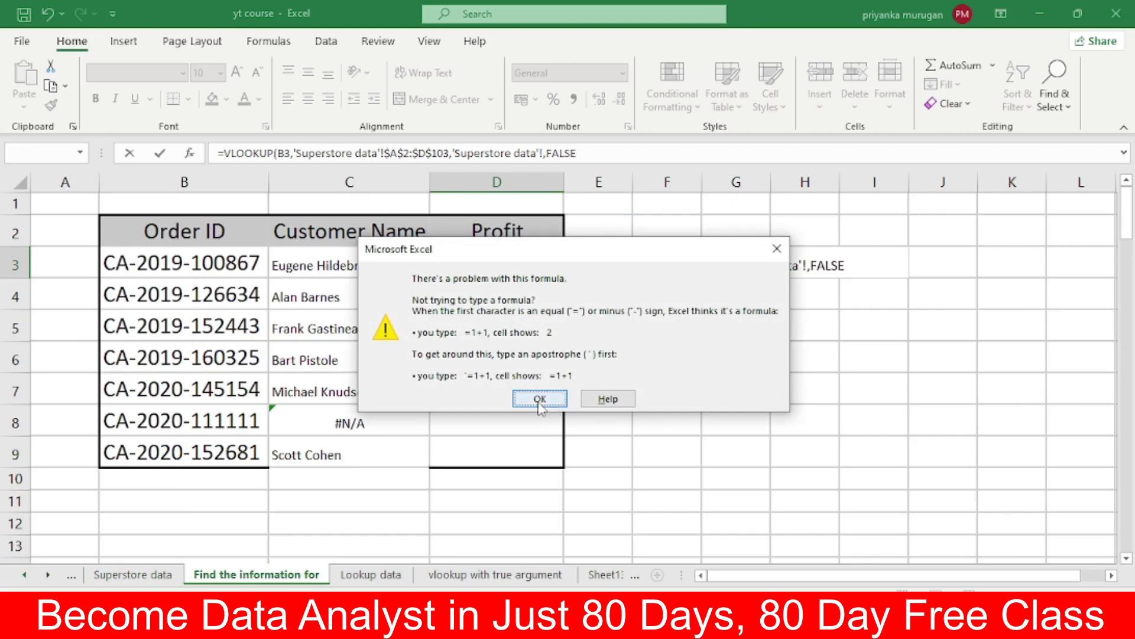
# Step: Dismiss the formula error and delete the stray sheet reference from D3's formula
pyautogui.click(540, 399)
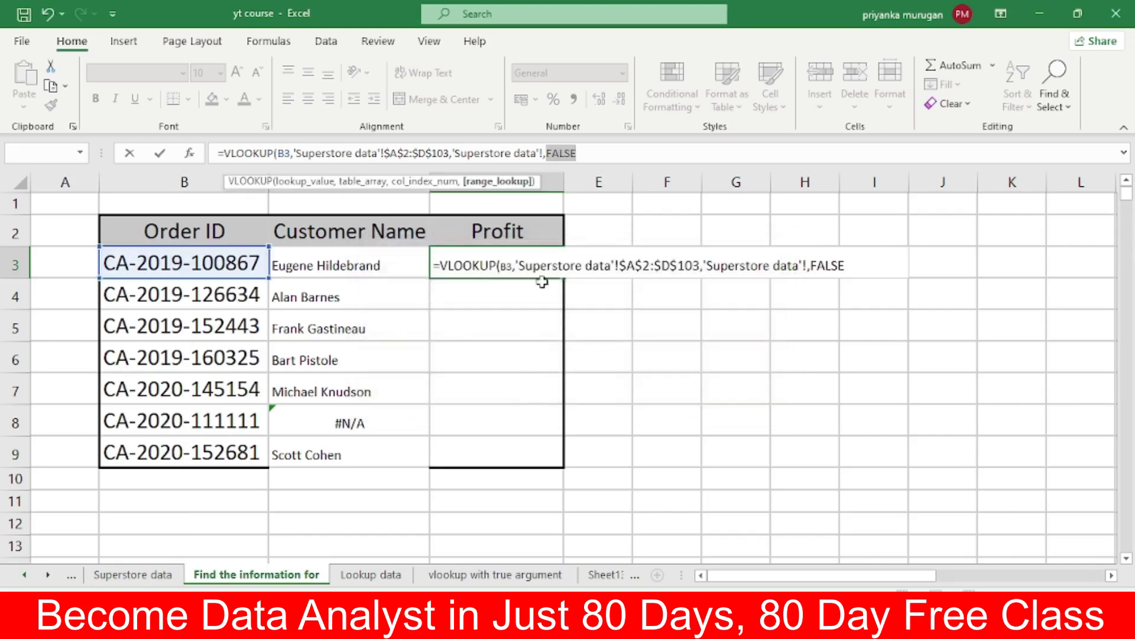
pyautogui.click(544, 153)
pyautogui.press('BackSpace')
pyautogui.press('BackSpace')
pyautogui.press('BackSpace')
pyautogui.press('BackSpace')
pyautogui.press('BackSpace')
pyautogui.press('BackSpace')
pyautogui.press('BackSpace')
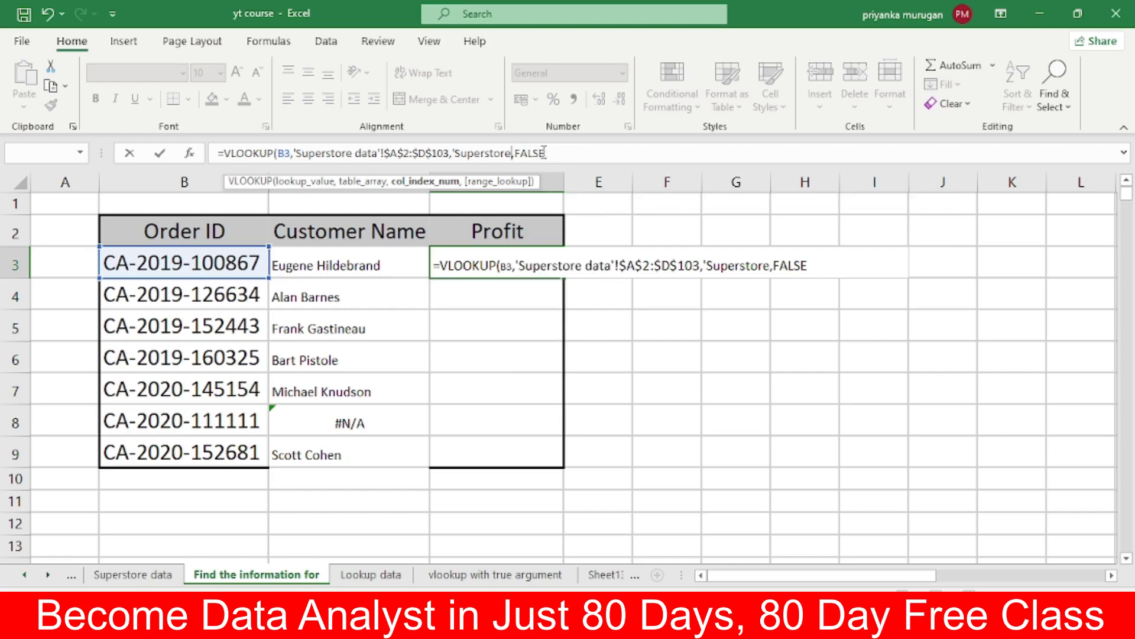
pyautogui.press('BackSpace')
pyautogui.press('BackSpace')
pyautogui.press('BackSpace')
pyautogui.press('BackSpace')
pyautogui.press('BackSpace')
pyautogui.press('BackSpace')
pyautogui.press('BackSpace')
pyautogui.press('BackSpace')
pyautogui.press('BackSpace')
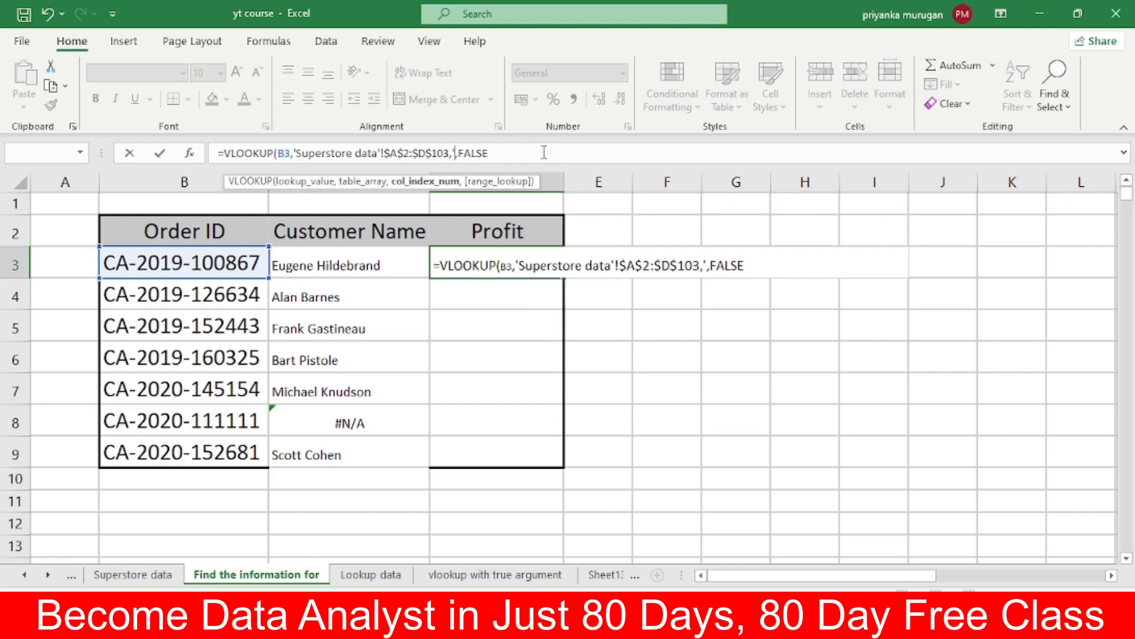
pyautogui.press('BackSpace')
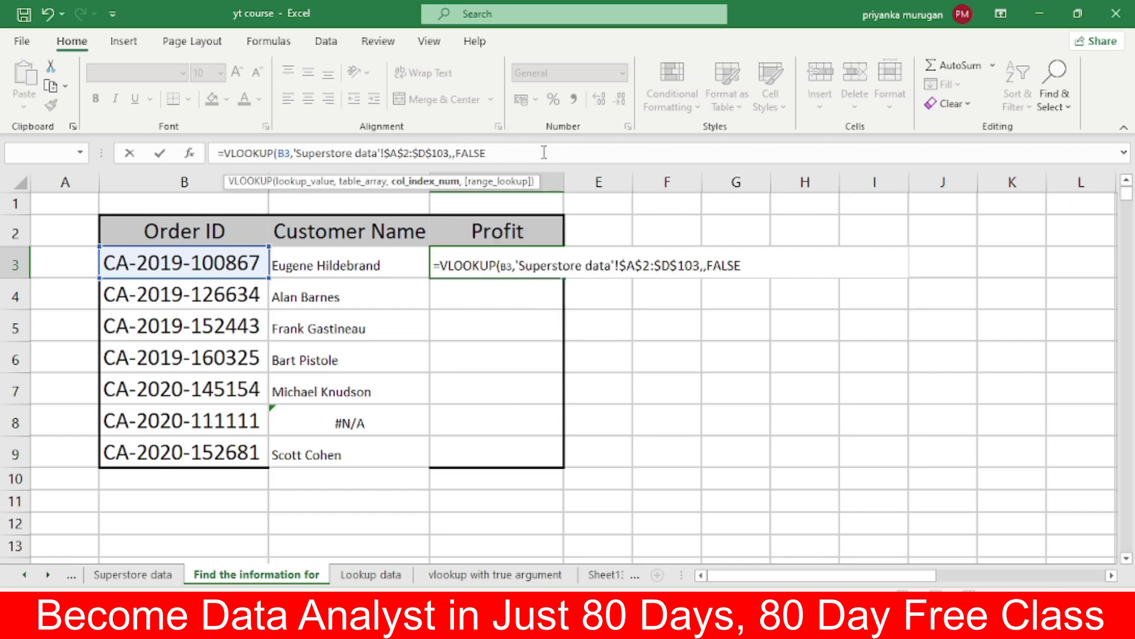
# Step: Commit the corrected Profit VLOOKUP in D3 and fill it down to D9
pyautogui.write('3')
pyautogui.press('Return')
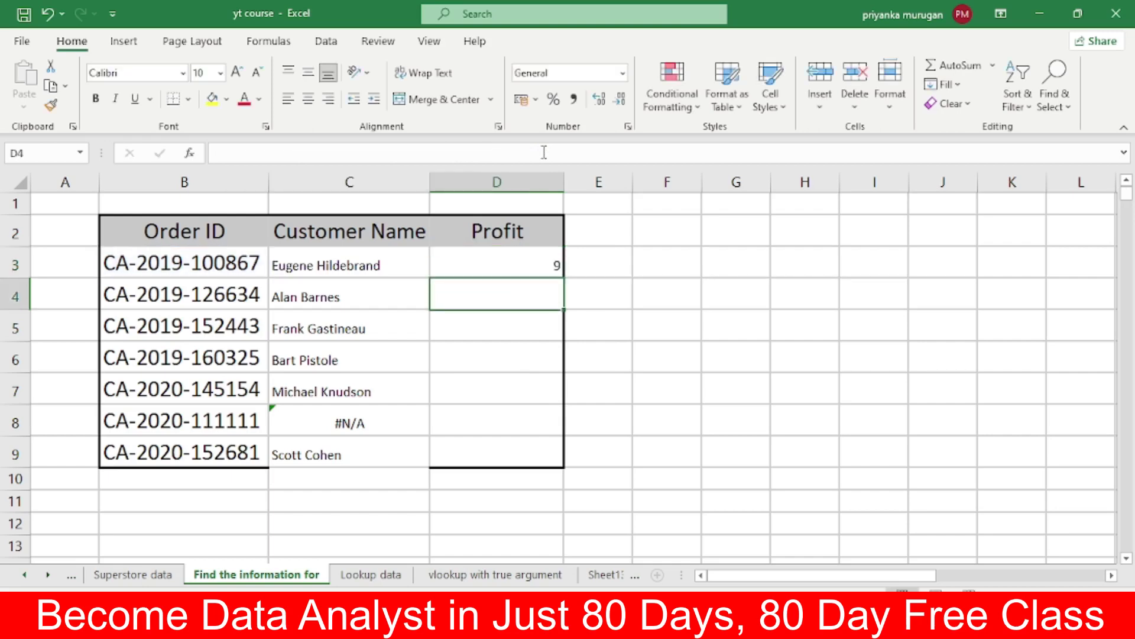
pyautogui.click(533, 270)
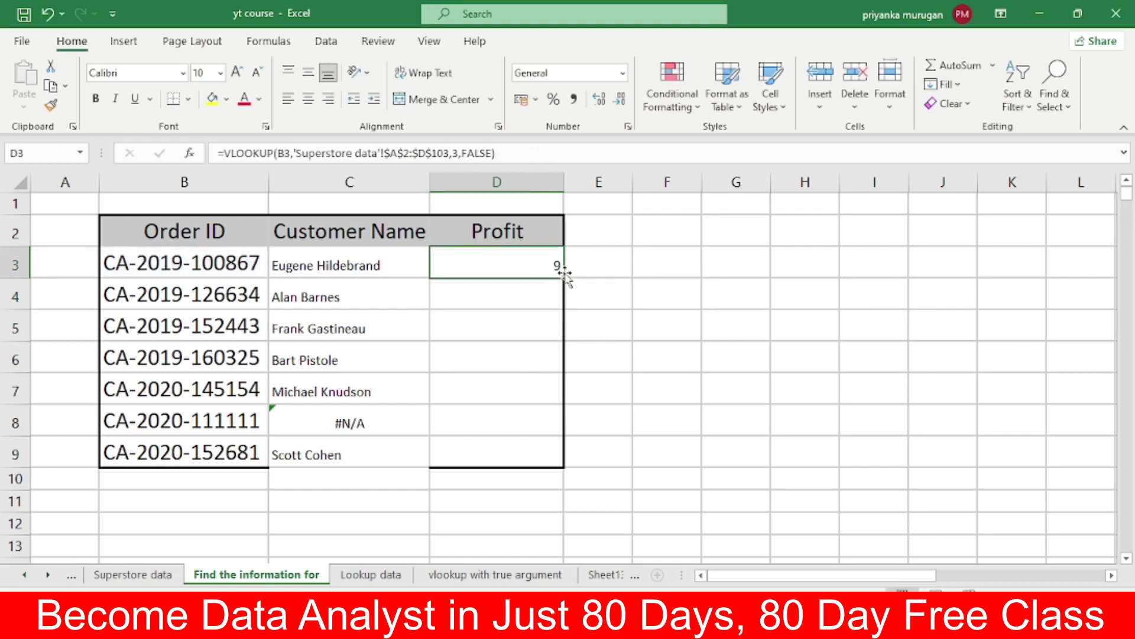
pyautogui.doubleClick(561, 276)
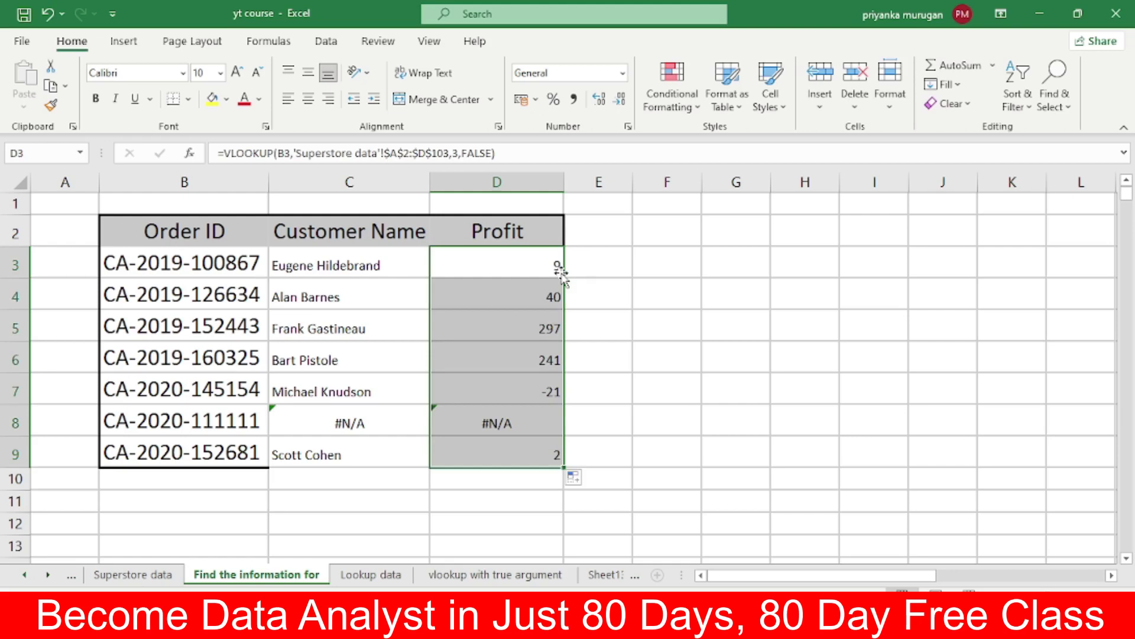
# Step: Clear the Customer Name and Profit results in C3:D9
pyautogui.moveTo(277, 255); pyautogui.dragTo(500, 444)
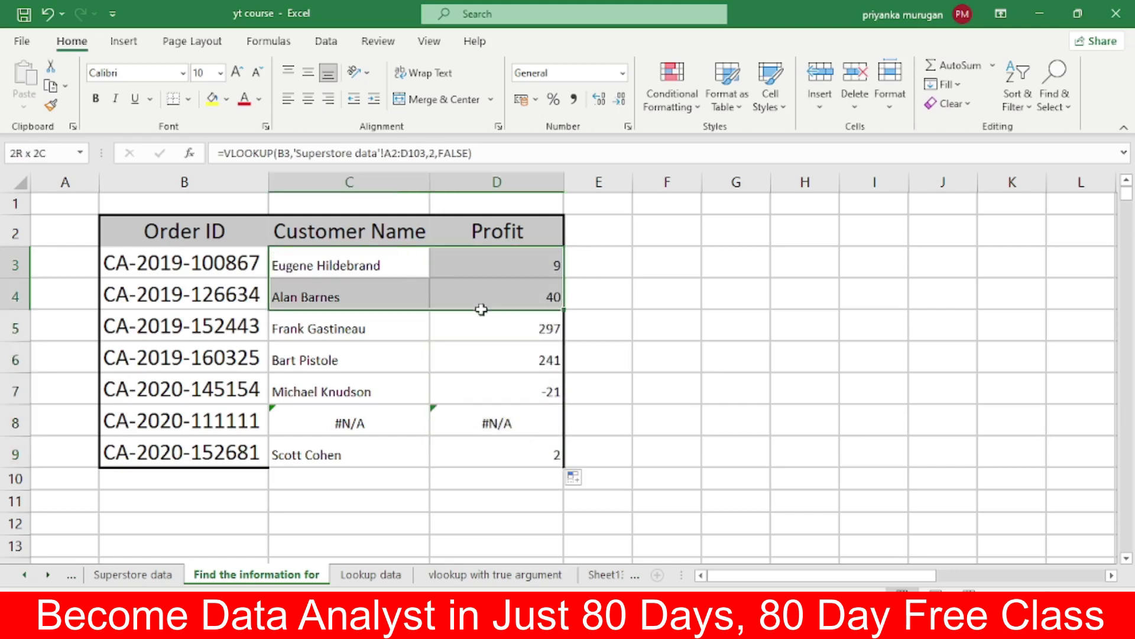
pyautogui.press('Delete')
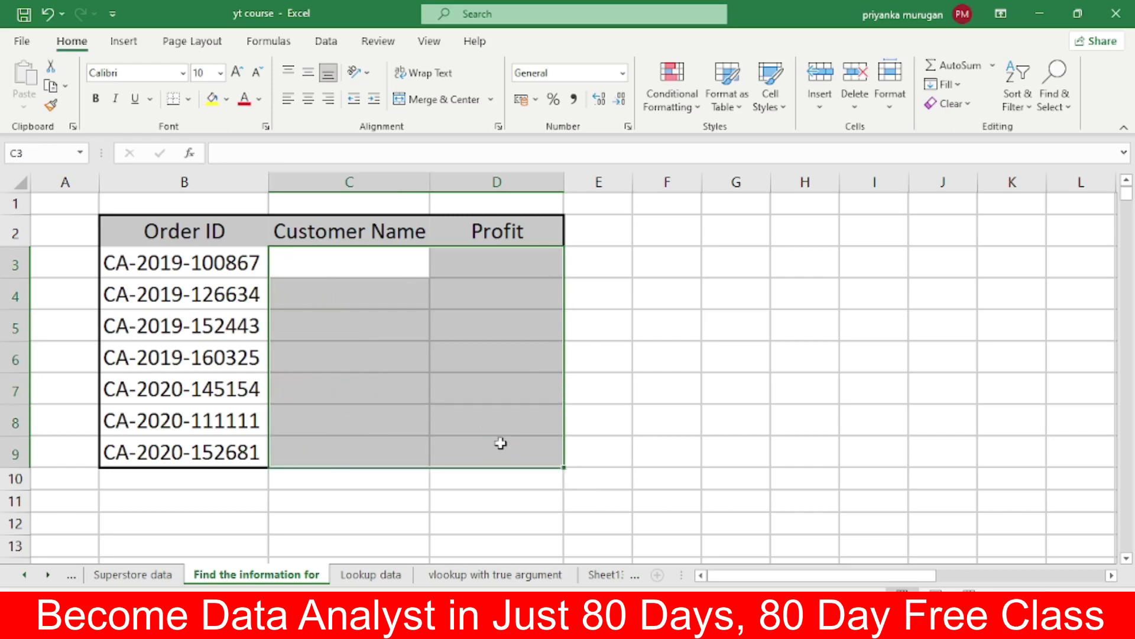
pyautogui.click(729, 439)
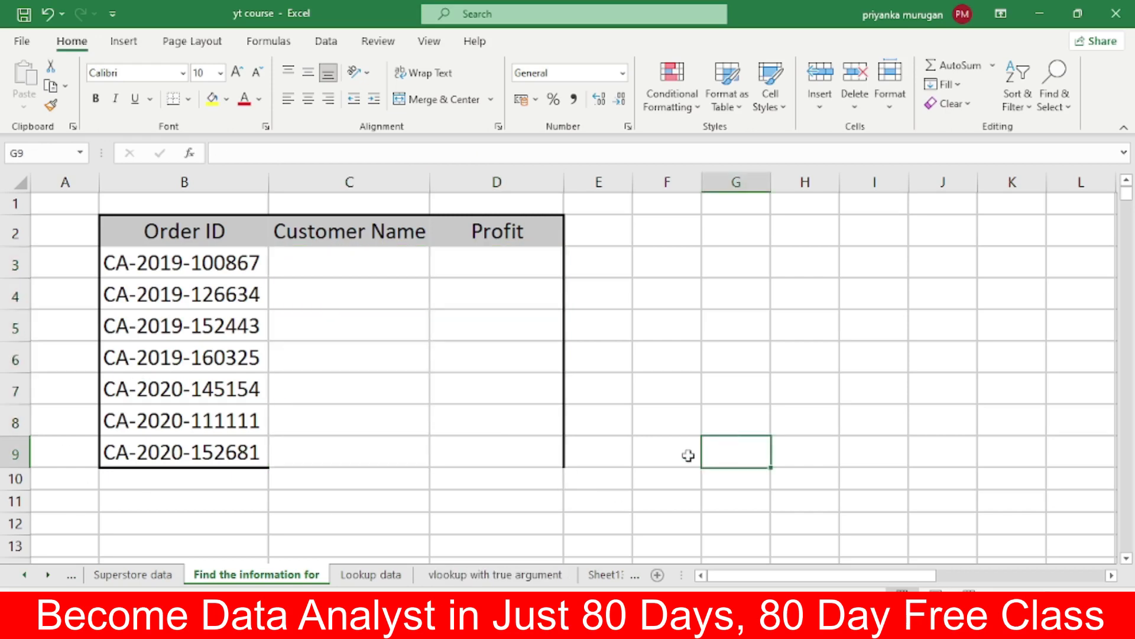
# Step: Start a new VLOOKUP in G9 by searching 'lookup' in Insert Function
pyautogui.click(271, 43)
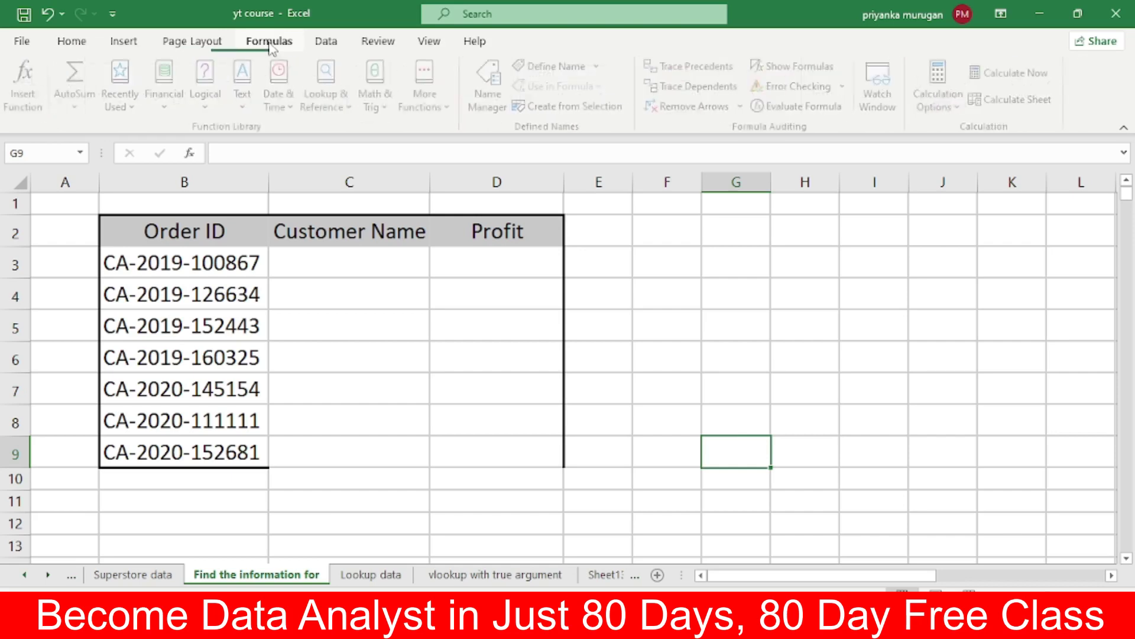
pyautogui.click(31, 89)
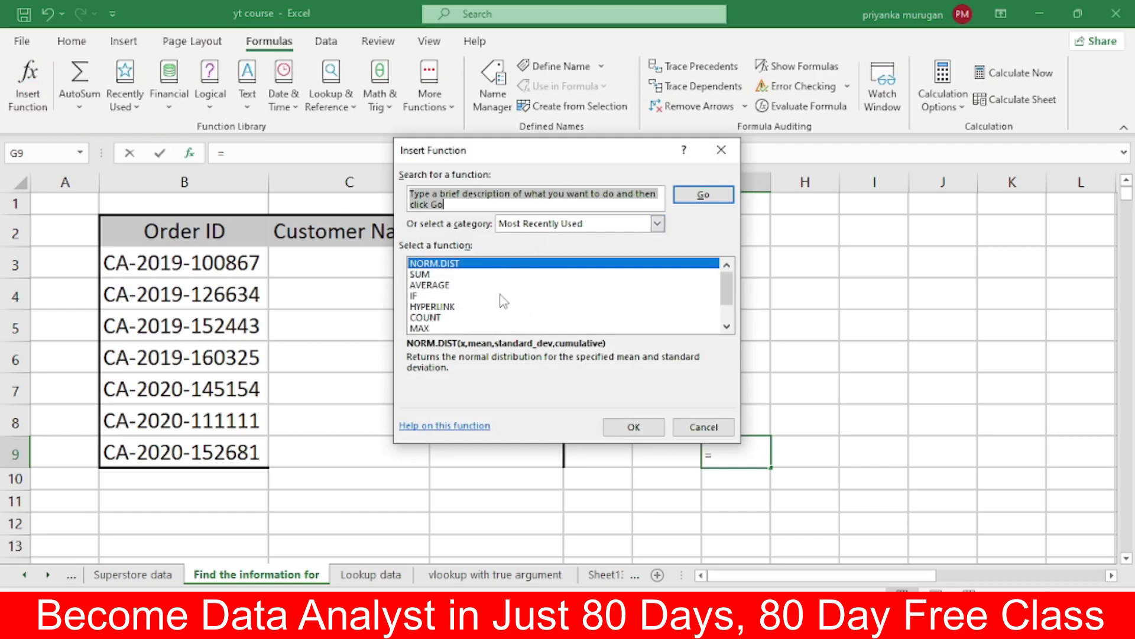
pyautogui.scroll(-1, 503, 298)
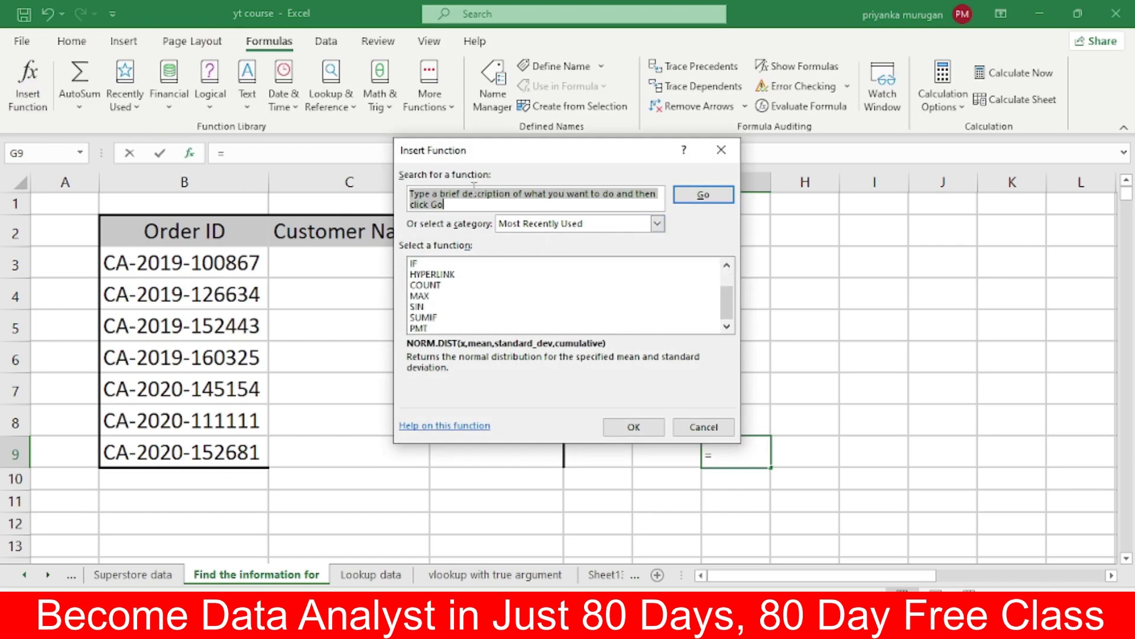
pyautogui.press('BackSpace')
pyautogui.write('lookup')
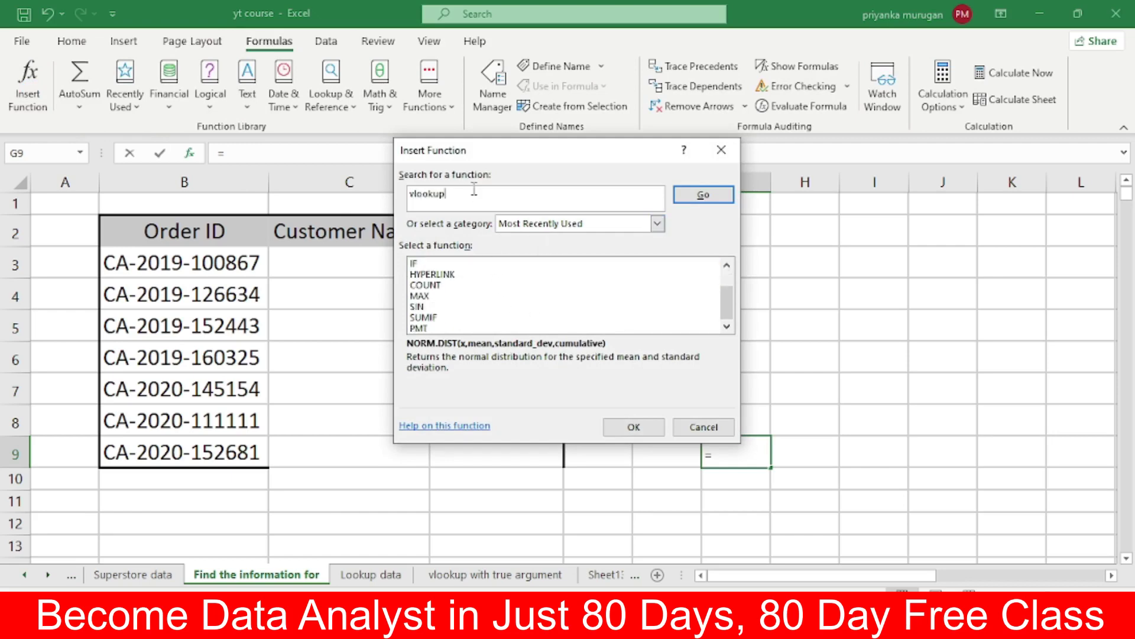
pyautogui.click(703, 196)
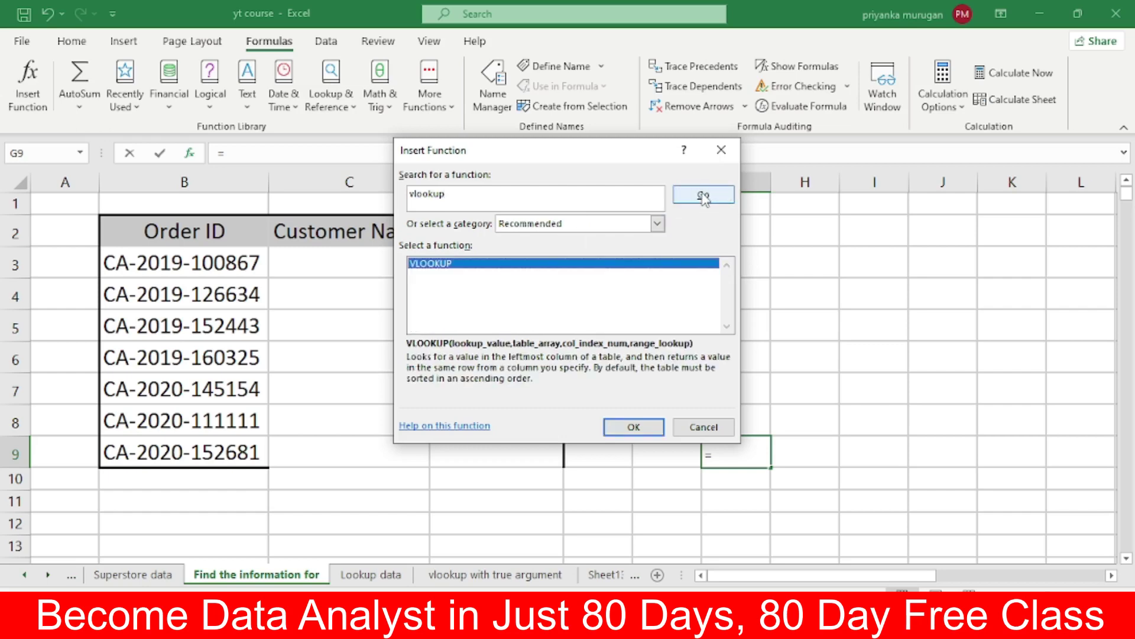
pyautogui.doubleClick(435, 264)
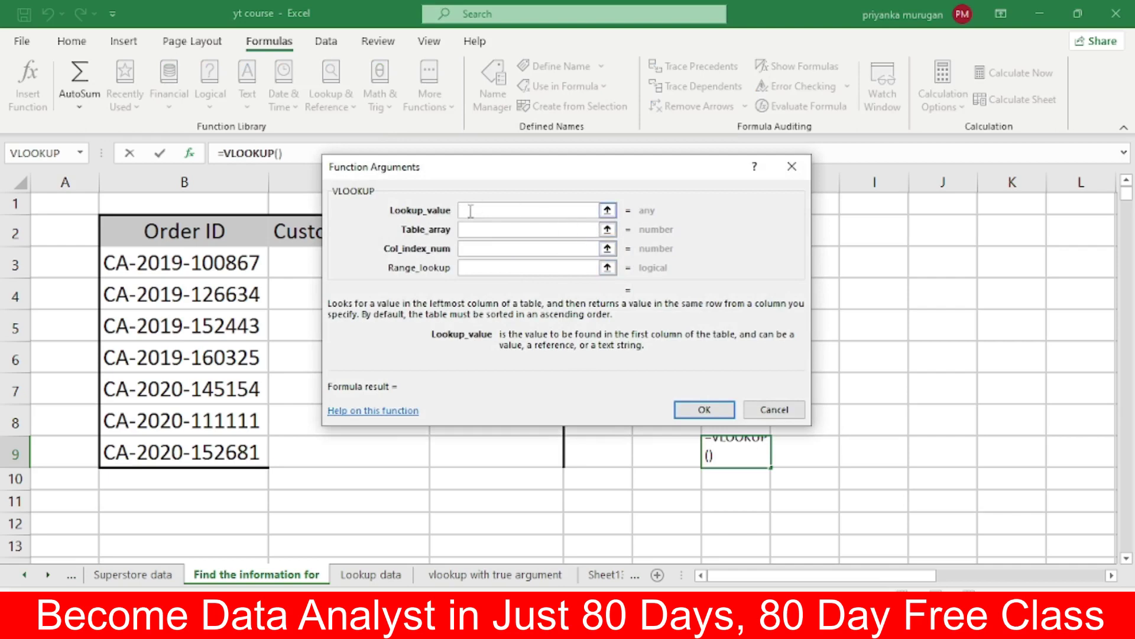
# Step: Set the VLOOKUP lookup value to B3 and table array to 'Superstore data'!A2:D103
pyautogui.click(236, 265)
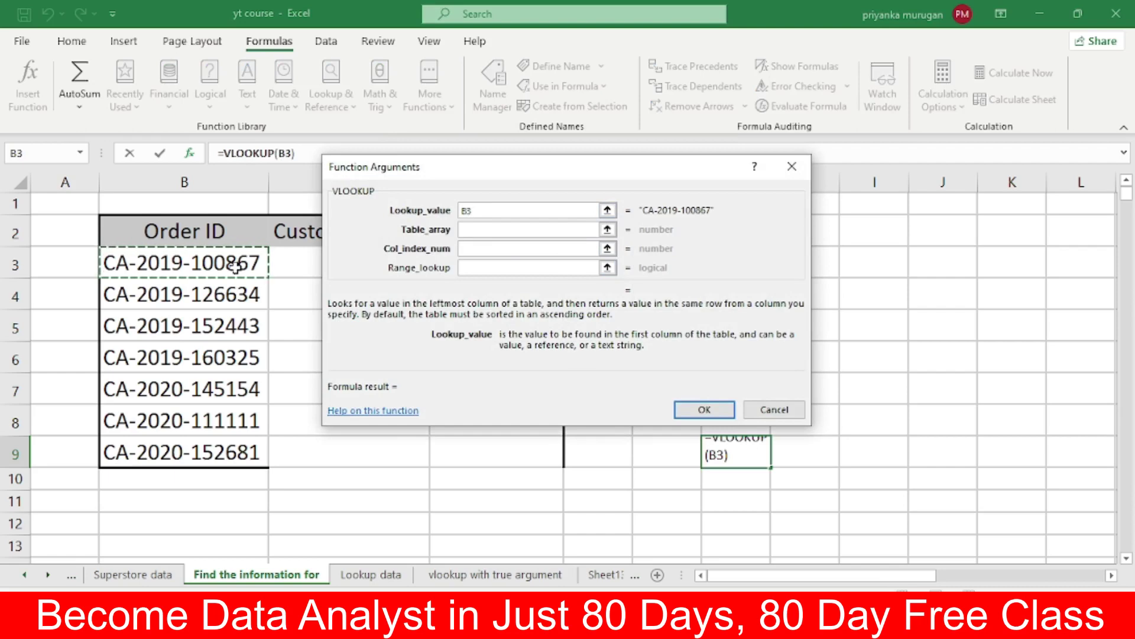
pyautogui.click(502, 229)
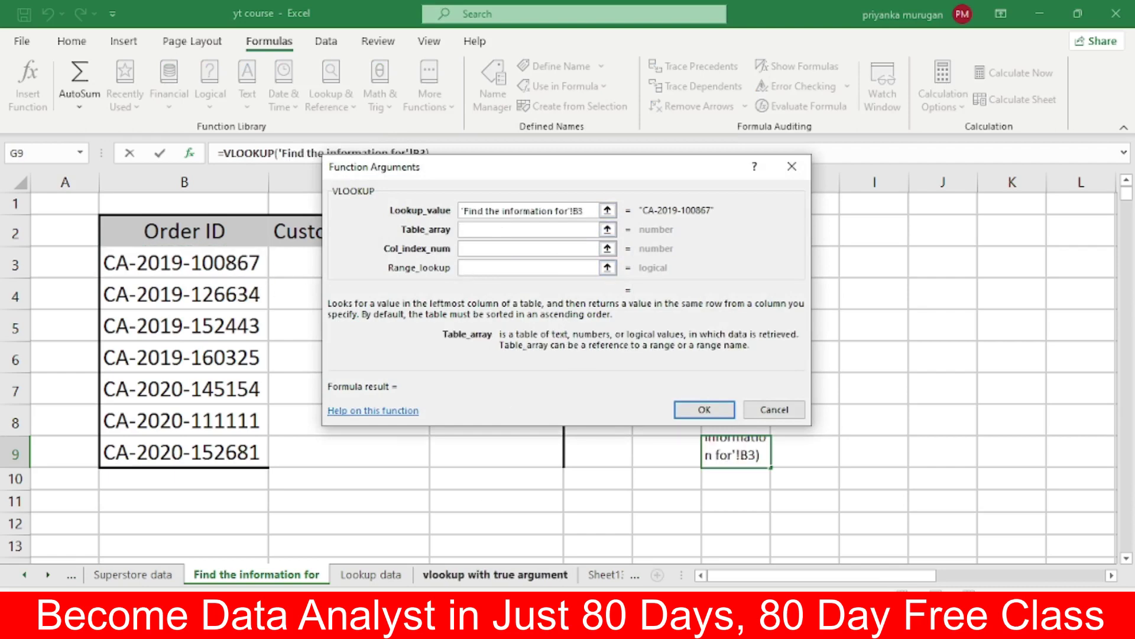
pyautogui.click(152, 574)
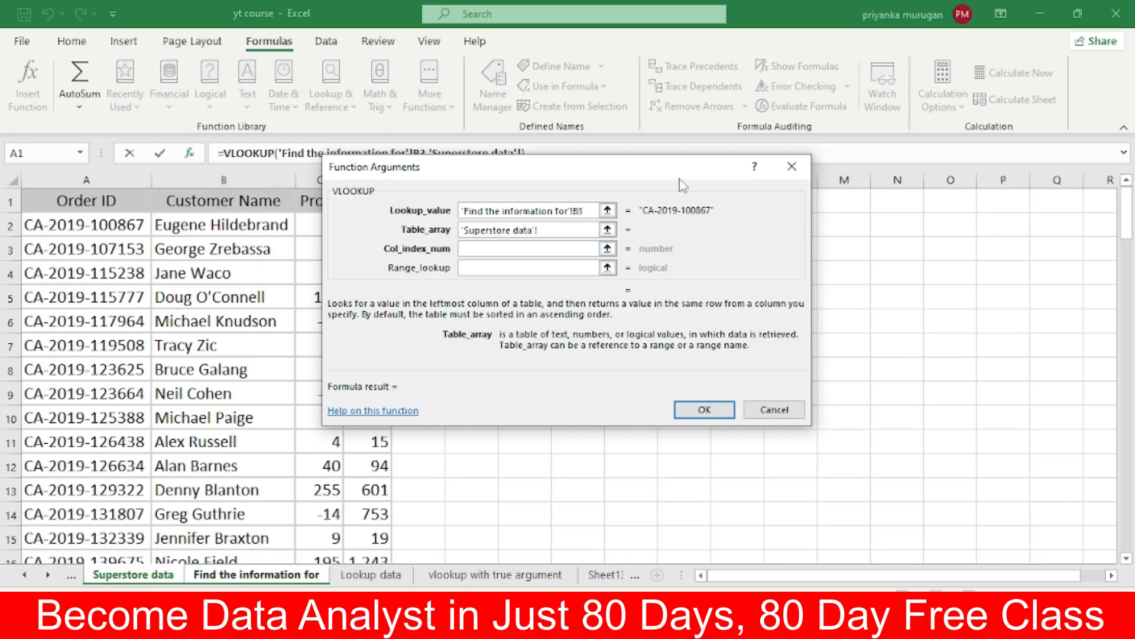
pyautogui.moveTo(684, 173); pyautogui.dragTo(1016, 209)
pyautogui.moveTo(27, 228); pyautogui.dragTo(377, 226)
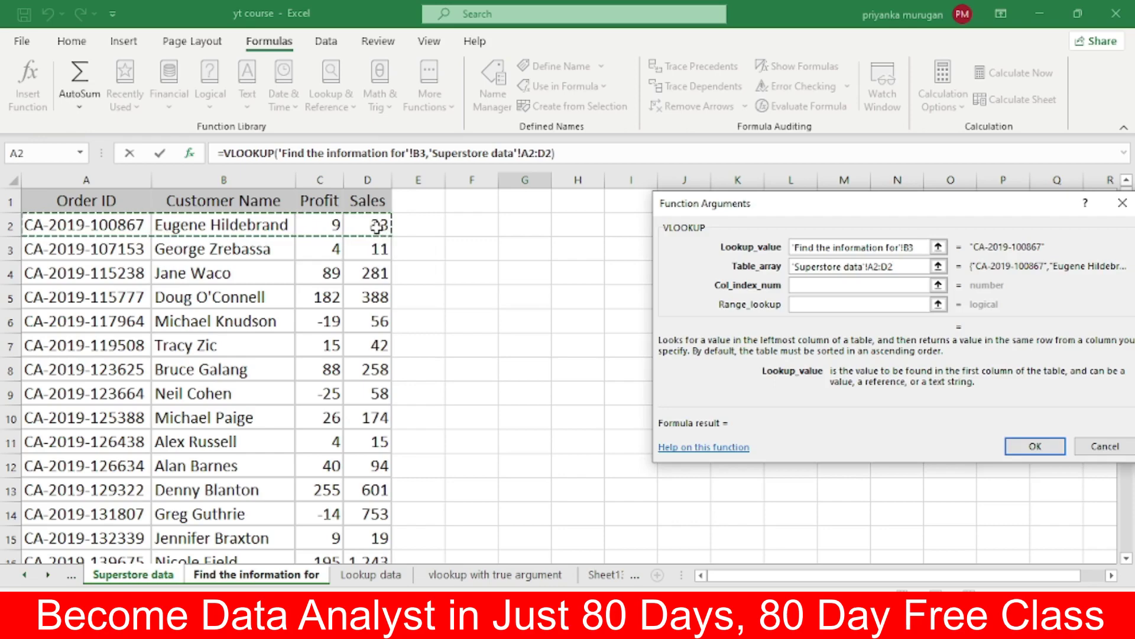
pyautogui.hotkey('ctrl', 'shift', 'Down')
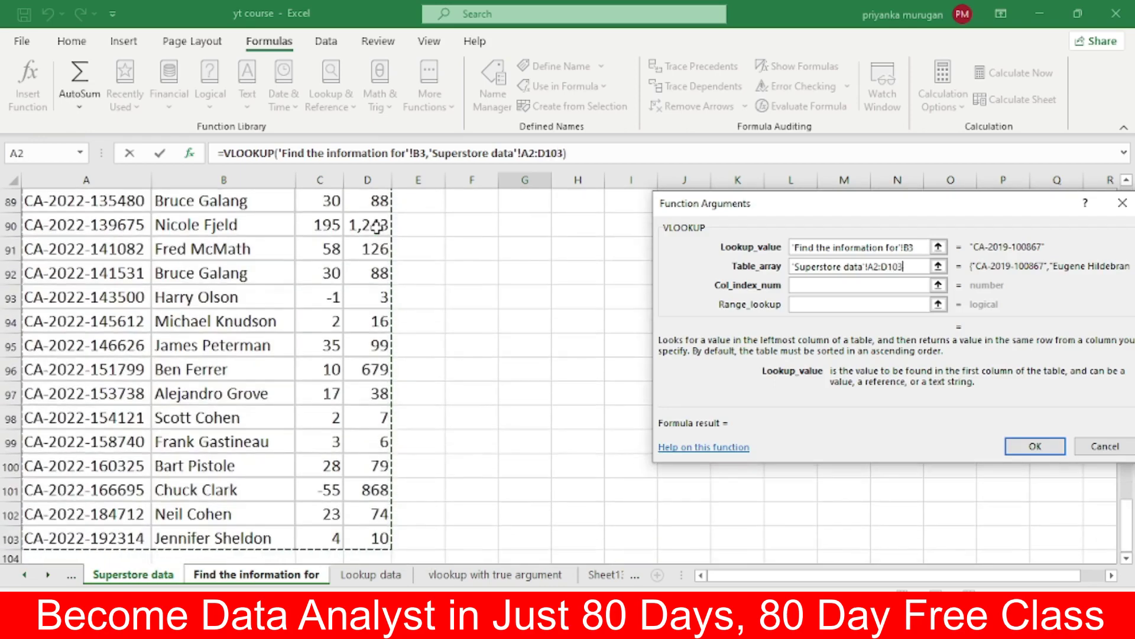
# Step: Enter column index 2 and range lookup 0, then confirm the formula in G9
pyautogui.click(809, 285)
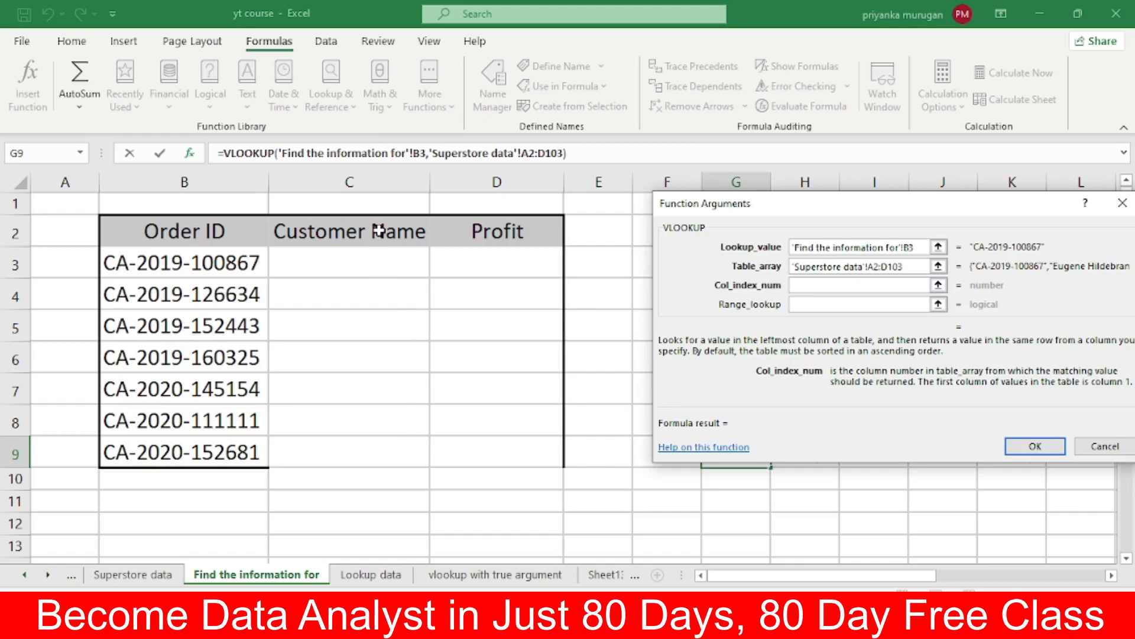
pyautogui.scroll(2, 246, 363)
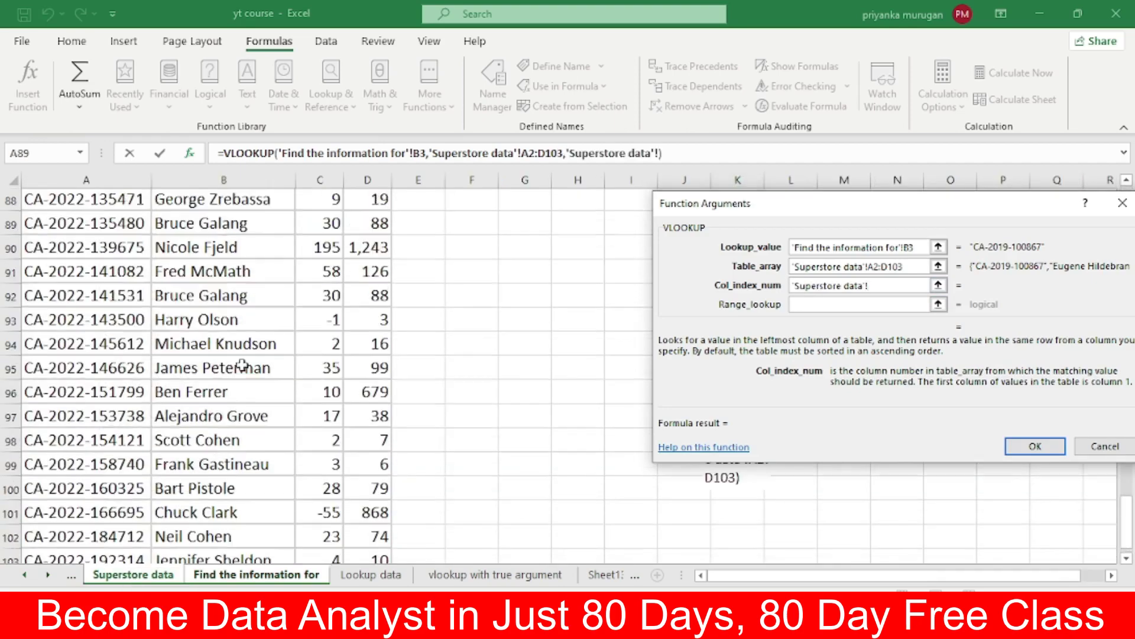
pyautogui.scroll(12, 245, 362)
pyautogui.scroll(10, 245, 363)
pyautogui.scroll(5, 253, 364)
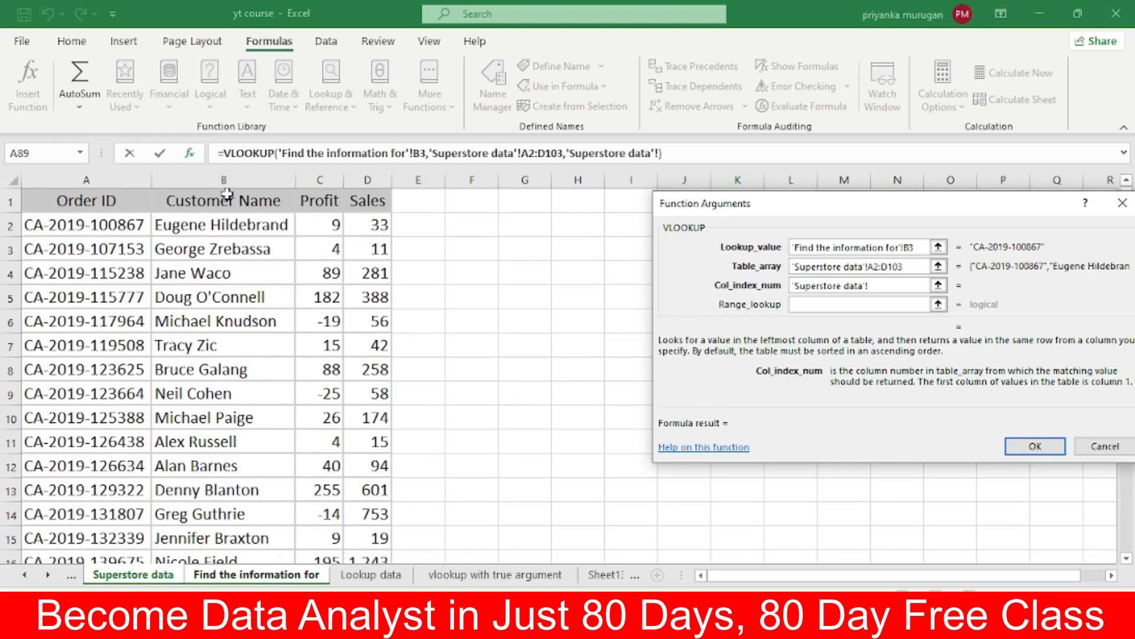
pyautogui.write('2')
pyautogui.click(813, 304)
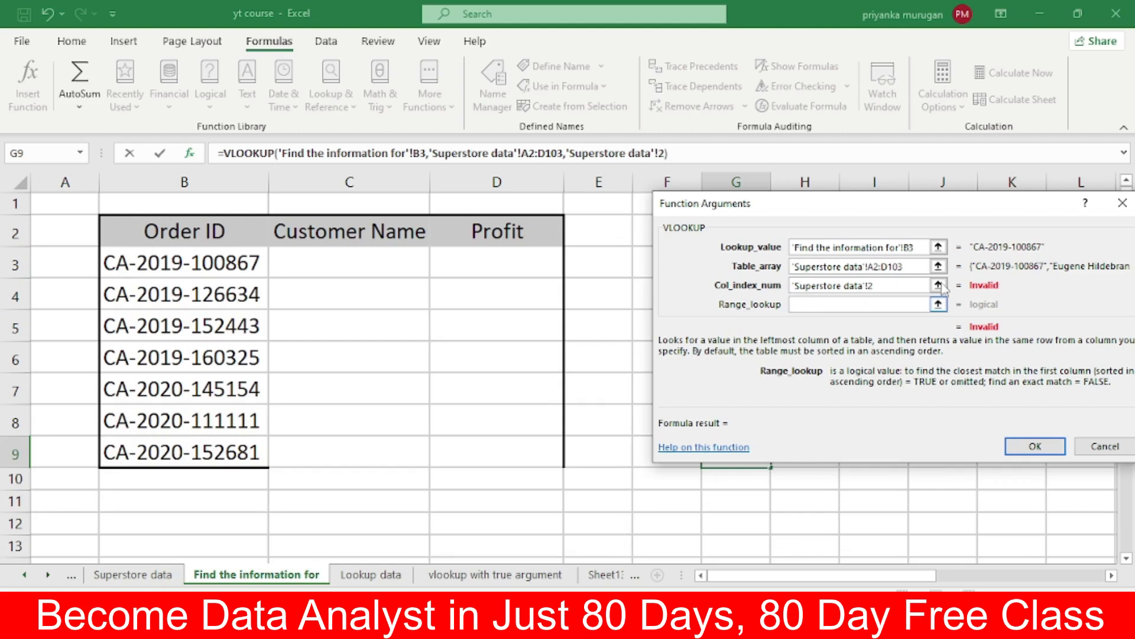
pyautogui.click(869, 286)
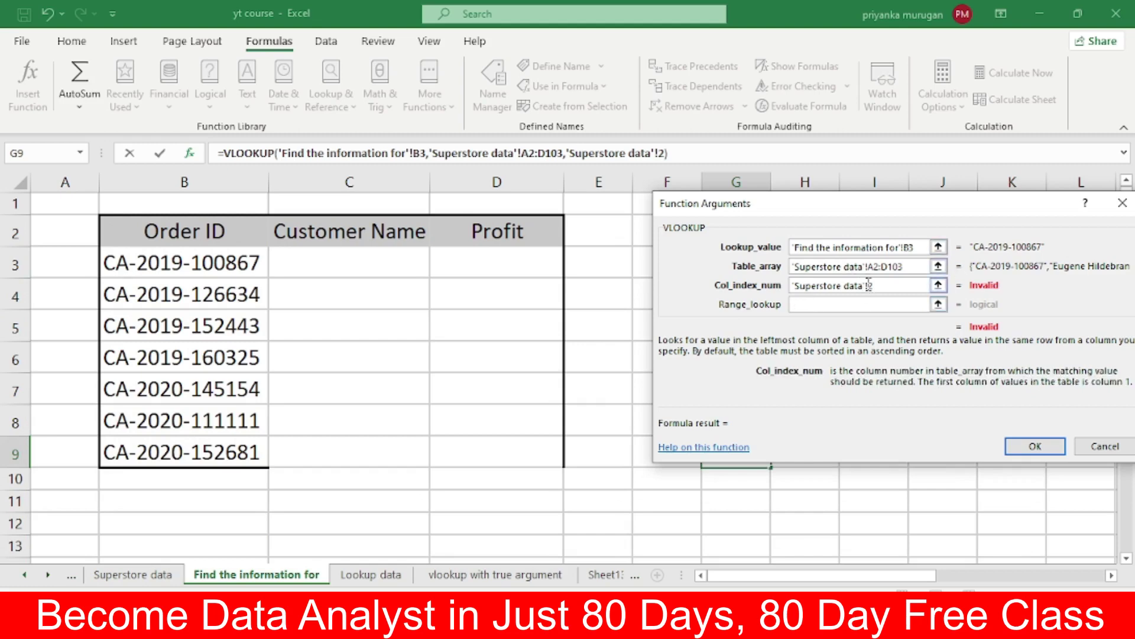
pyautogui.press('BackSpace')
pyautogui.press('BackSpace')
pyautogui.press('BackSpace')
pyautogui.press('BackSpace')
pyautogui.press('BackSpace')
pyautogui.press('BackSpace')
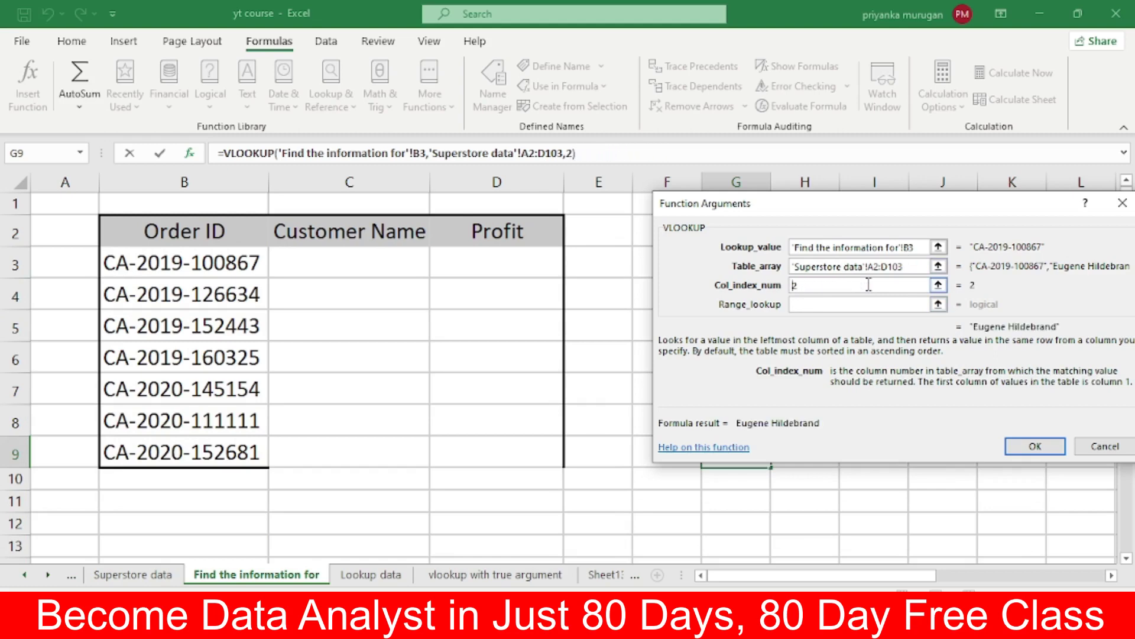
pyautogui.click(812, 305)
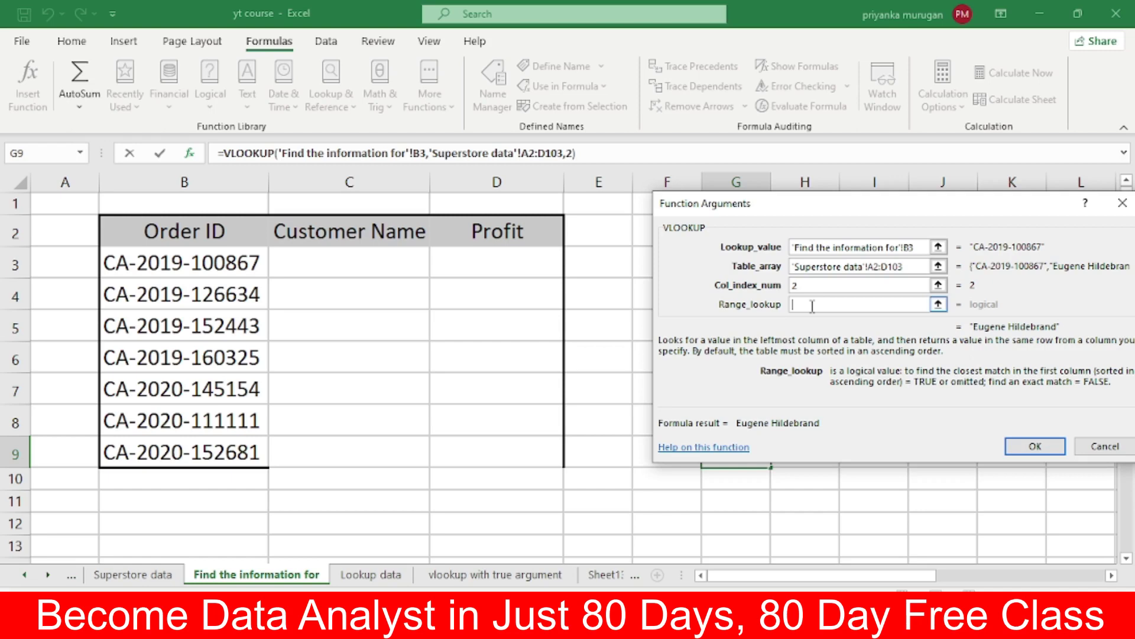
pyautogui.write(',0')
pyautogui.click(1034, 448)
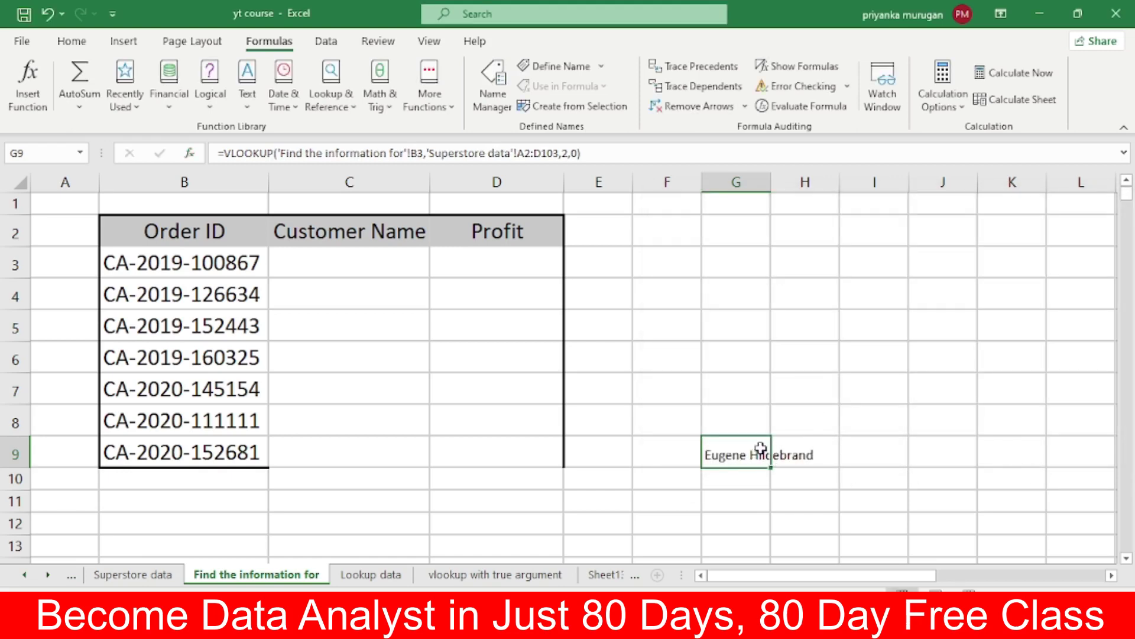
pyautogui.moveTo(730, 451); pyautogui.dragTo(633, 447)
pyautogui.click(936, 451)
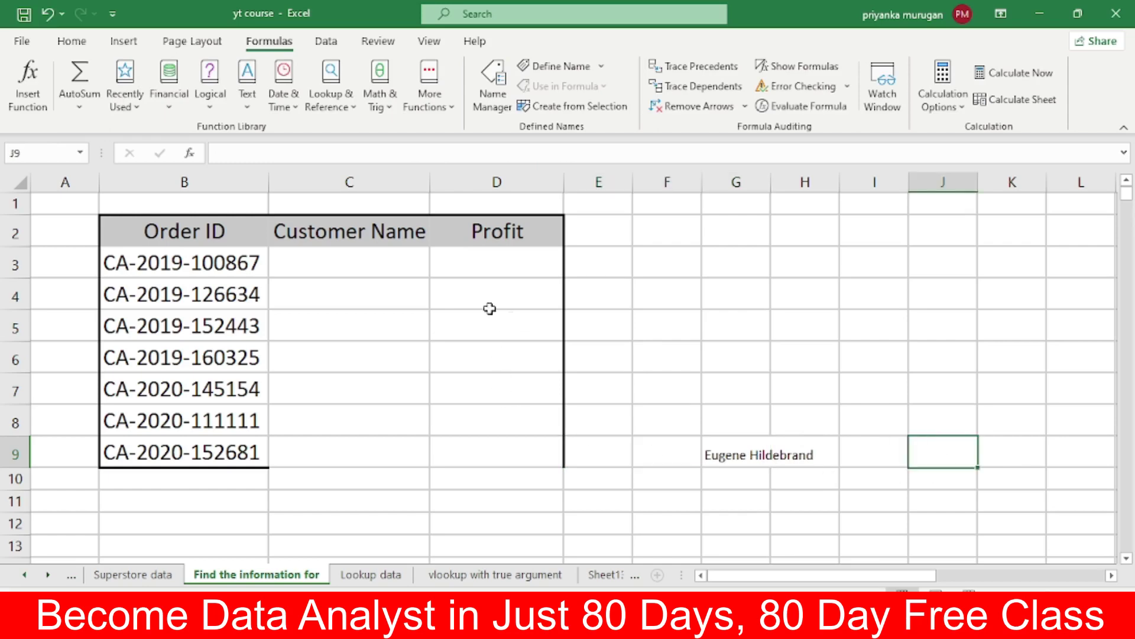
# Step: Start a VLOOKUP in C3 with lookup value B3 and table 'Superstore data'!A2:D103
pyautogui.click(344, 272)
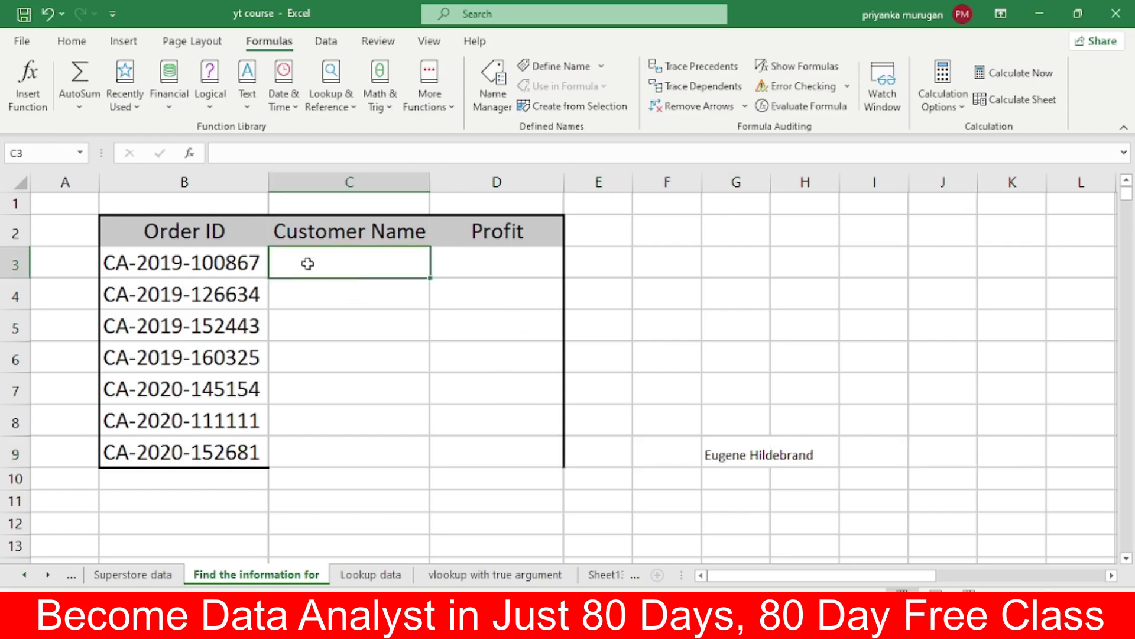
pyautogui.click(18, 98)
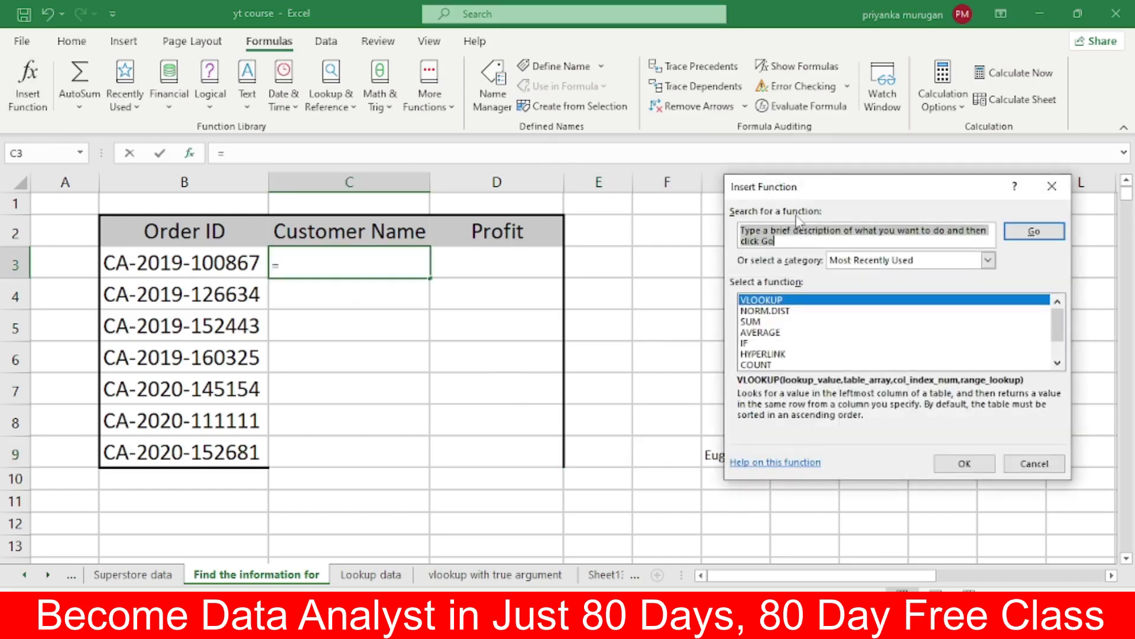
pyautogui.click(767, 305)
pyautogui.doubleClick(768, 306)
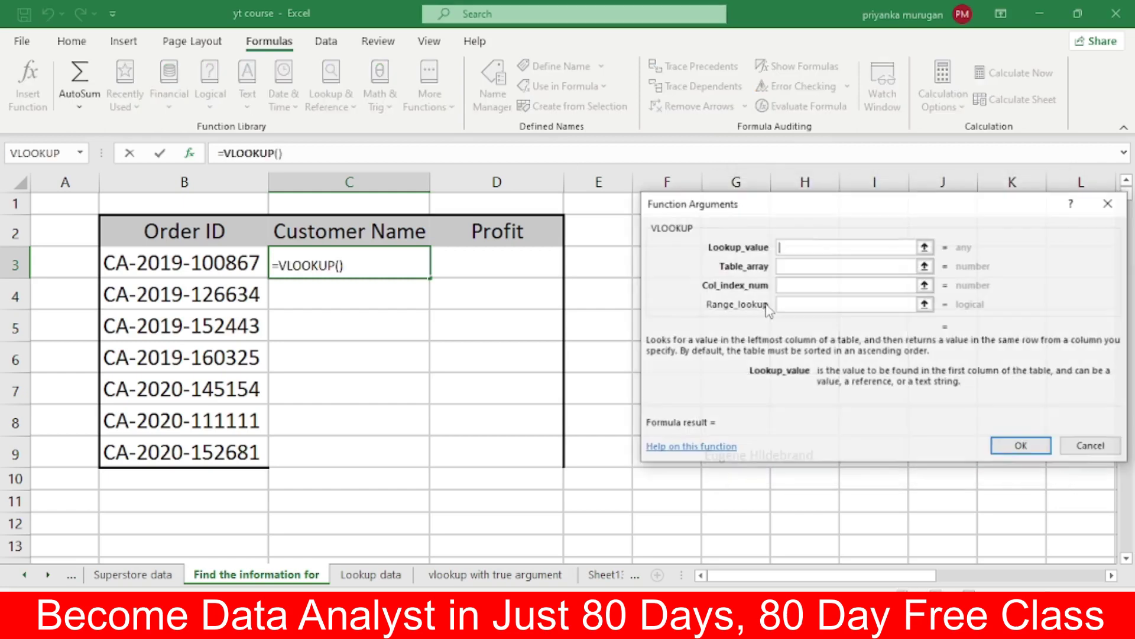
pyautogui.click(176, 268)
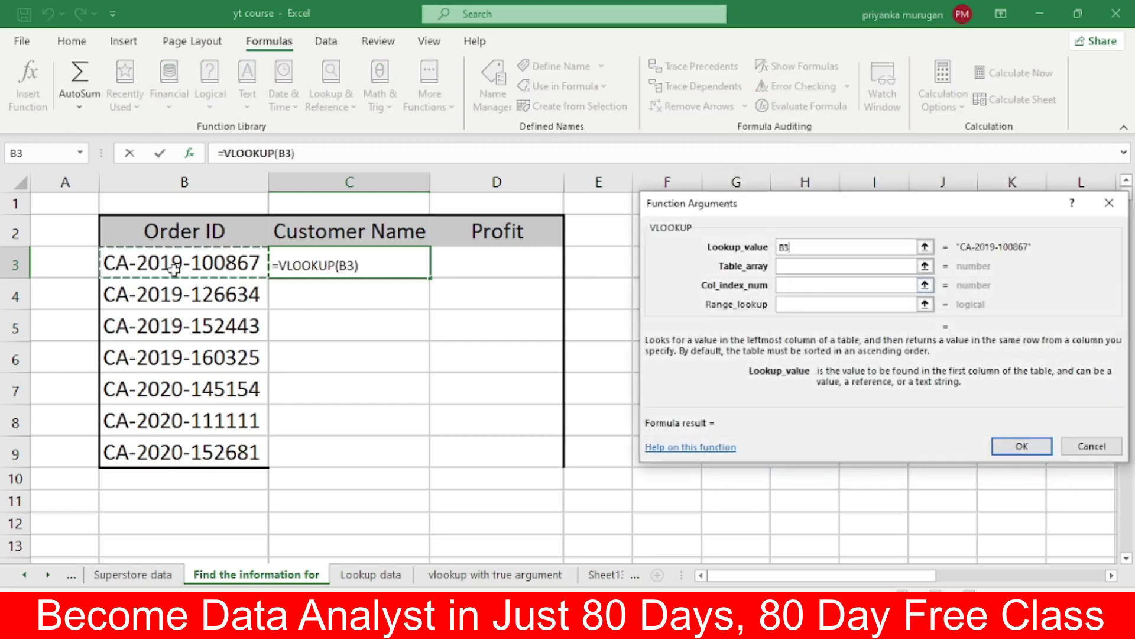
pyautogui.click(797, 266)
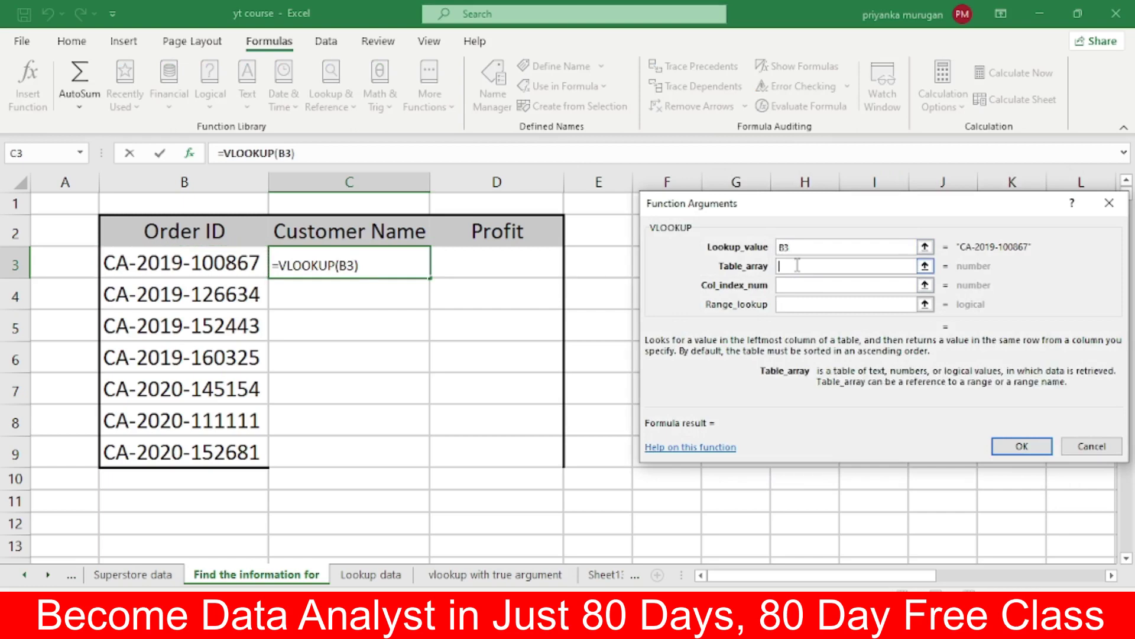
pyautogui.click(131, 577)
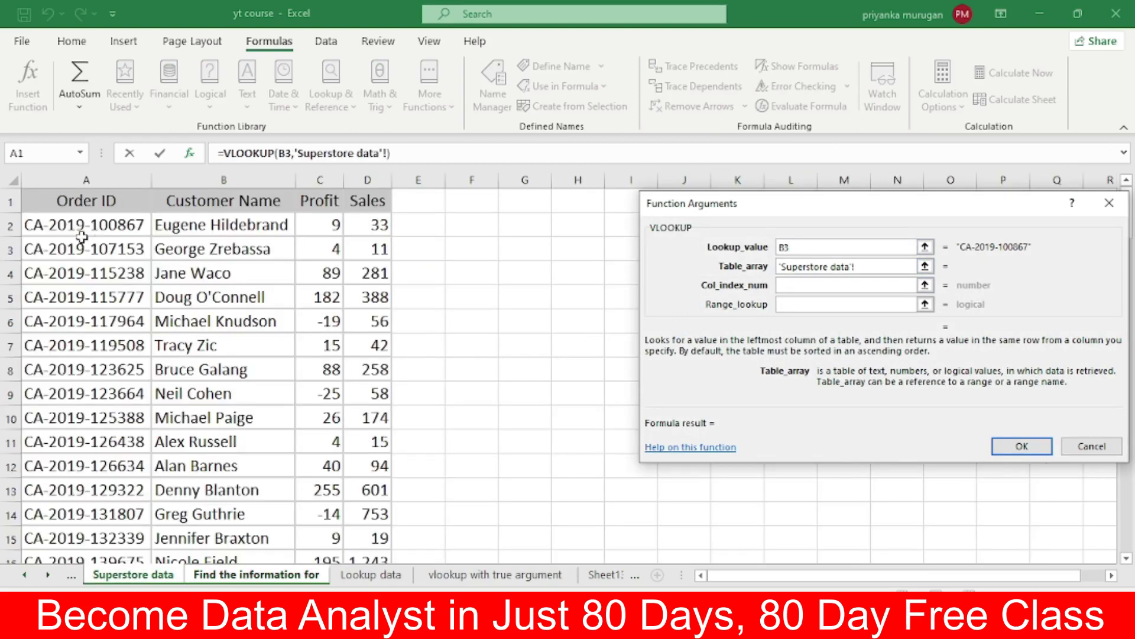
pyautogui.moveTo(33, 225)
pyautogui.mouseDown()
pyautogui.moveTo(357, 241)
pyautogui.moveTo(361, 227)
pyautogui.mouseUp()
pyautogui.hotkey('ctrl', 'shift', 'Down')
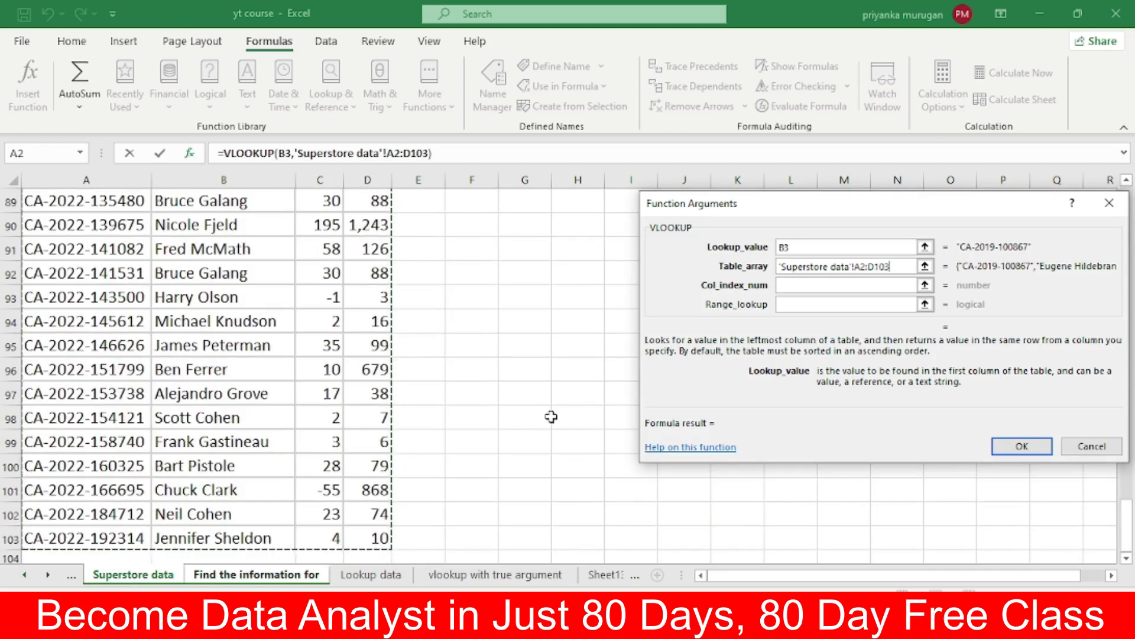
# Step: Set column 2 and exact match 0, confirm, and fill the lookup down to C9
pyautogui.click(783, 285)
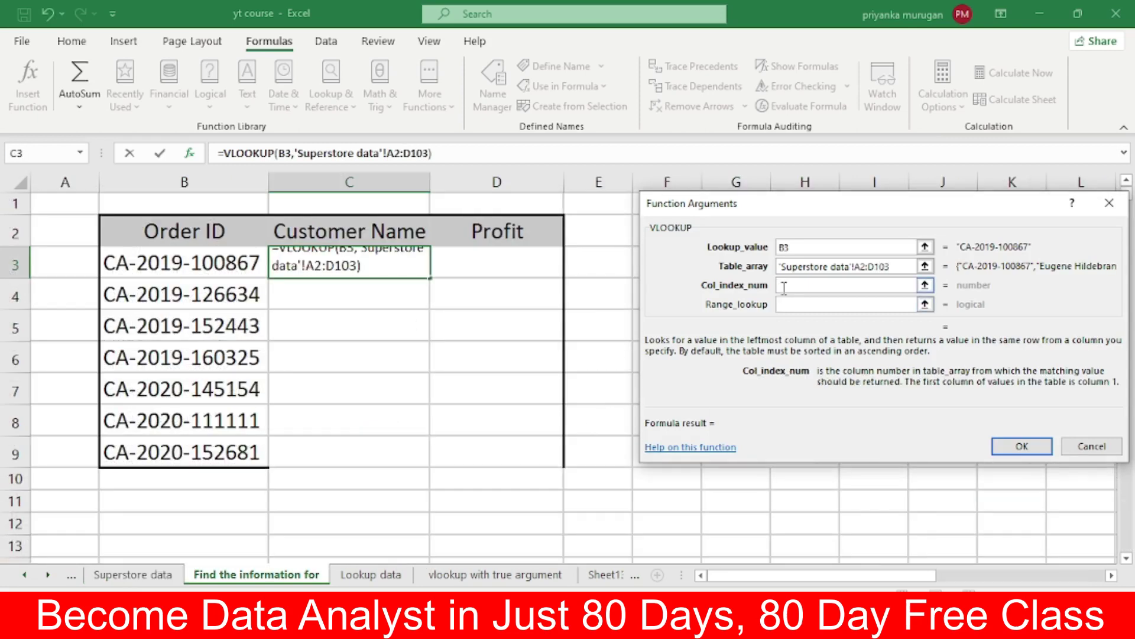
pyautogui.write('2')
pyautogui.click(791, 304)
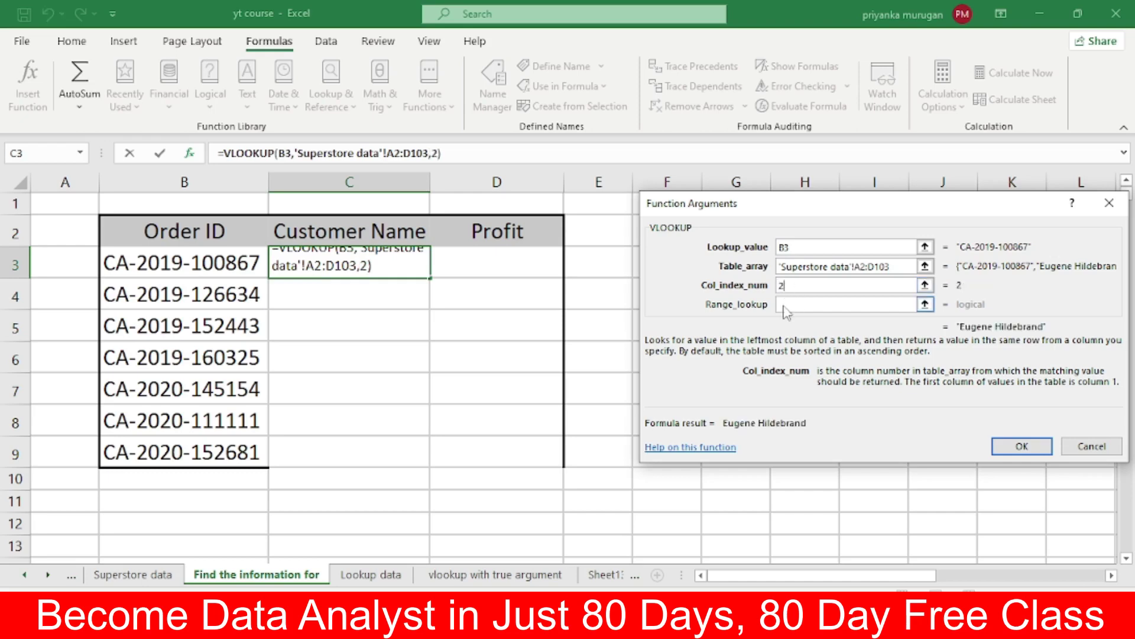
pyautogui.write('0')
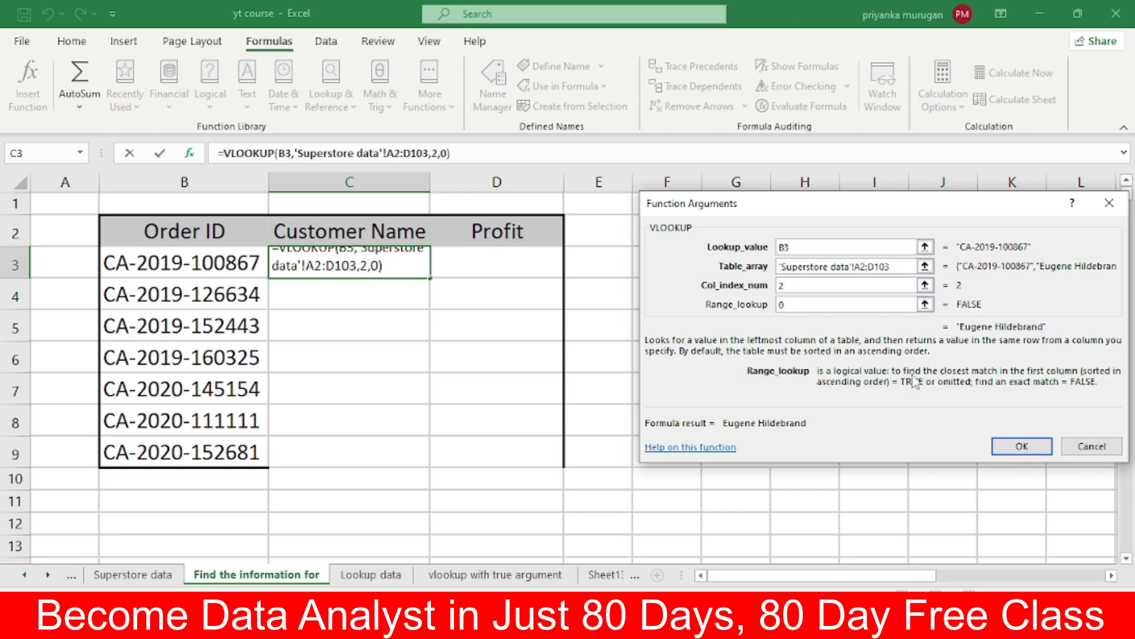
pyautogui.click(1022, 446)
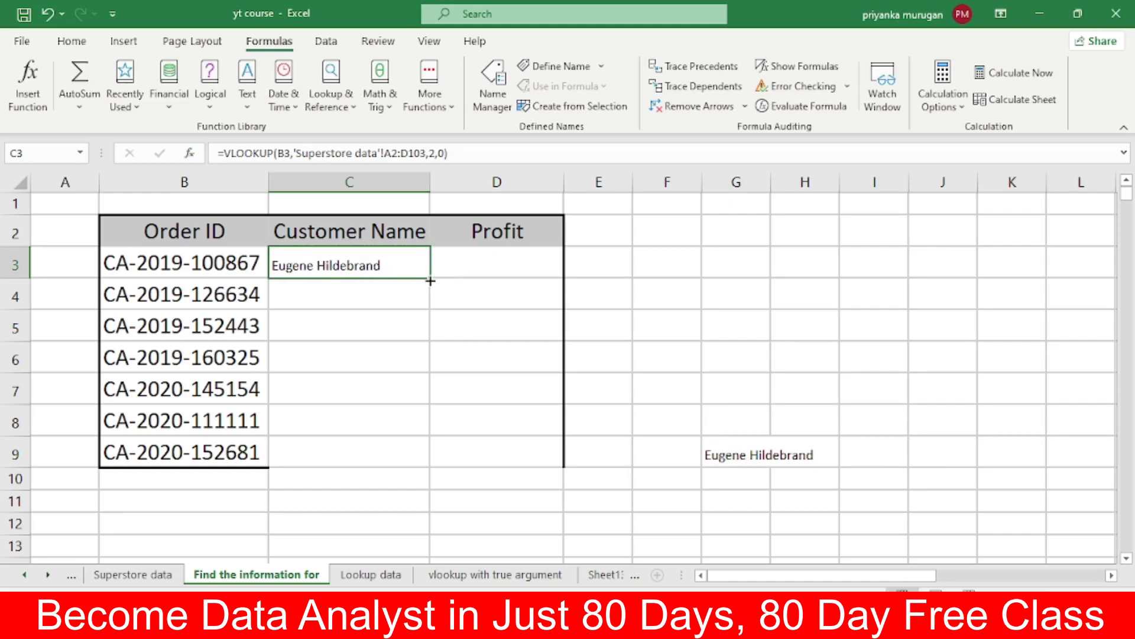
pyautogui.doubleClick(430, 281)
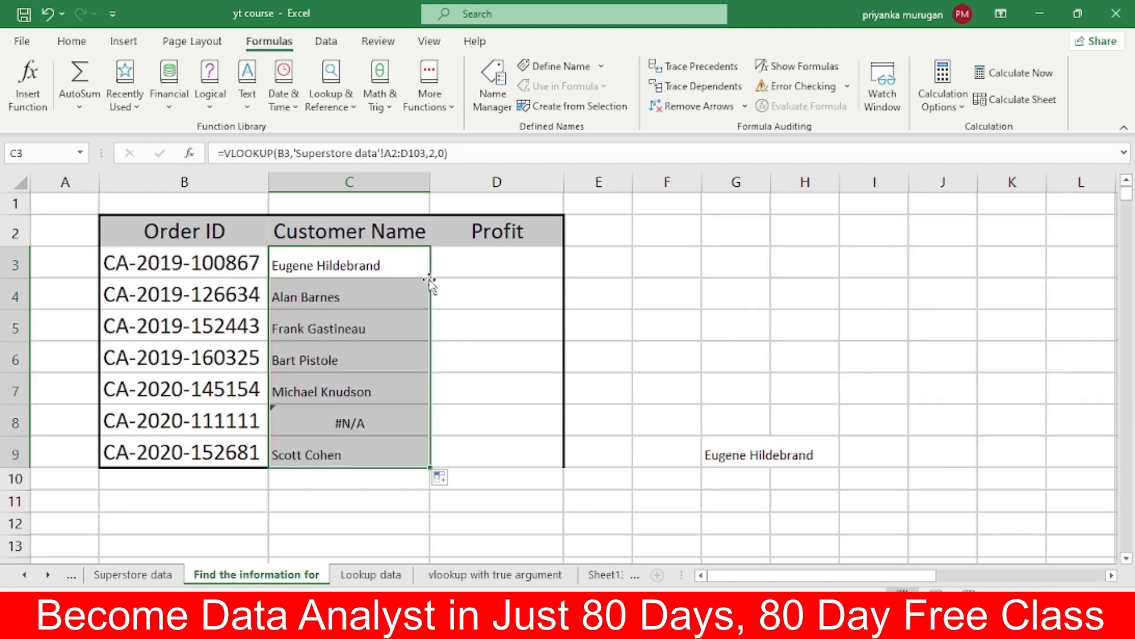
# Step: Switch to the Superstore data sheet and scroll back up to its header row
pyautogui.click(524, 260)
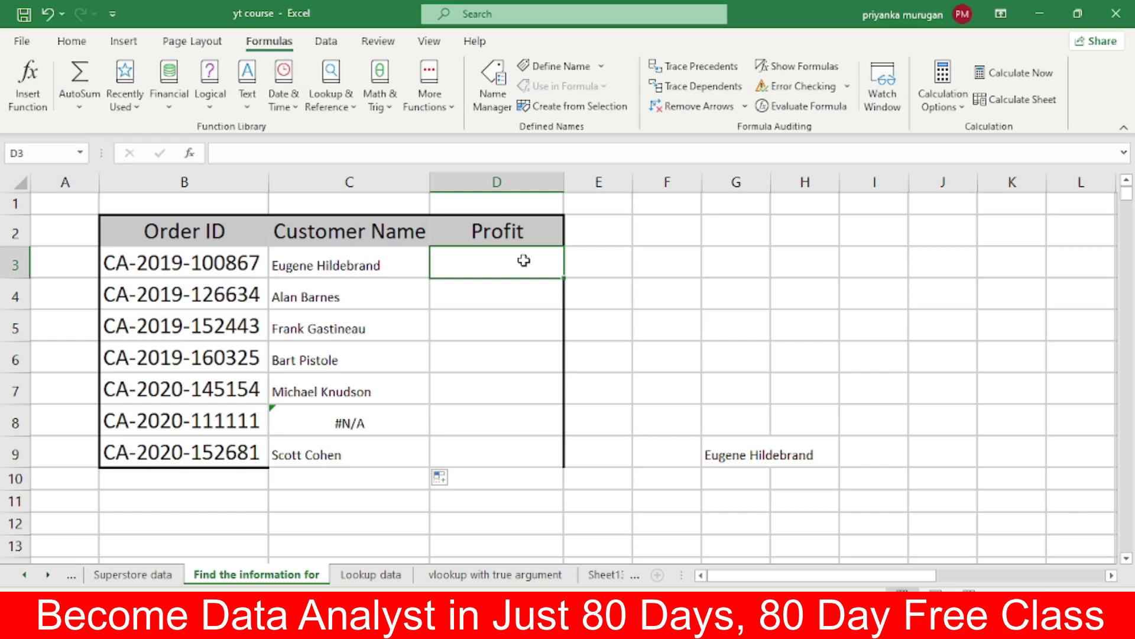
pyautogui.click(134, 574)
pyautogui.scroll(-4, 366, 466)
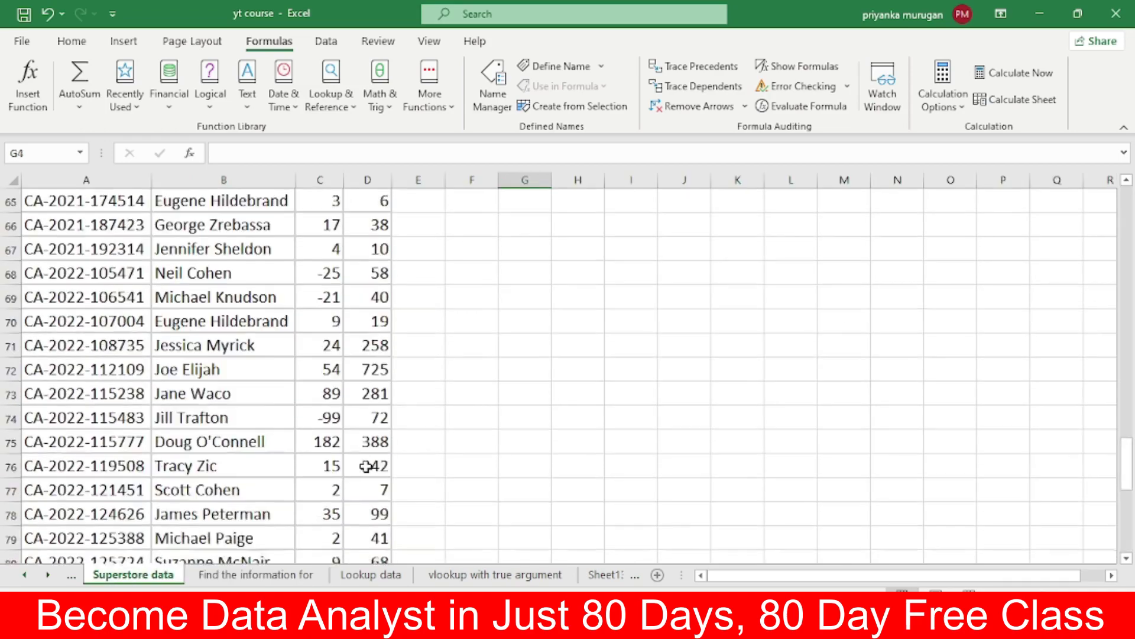
pyautogui.scroll(6, 365, 466)
pyautogui.scroll(6, 366, 465)
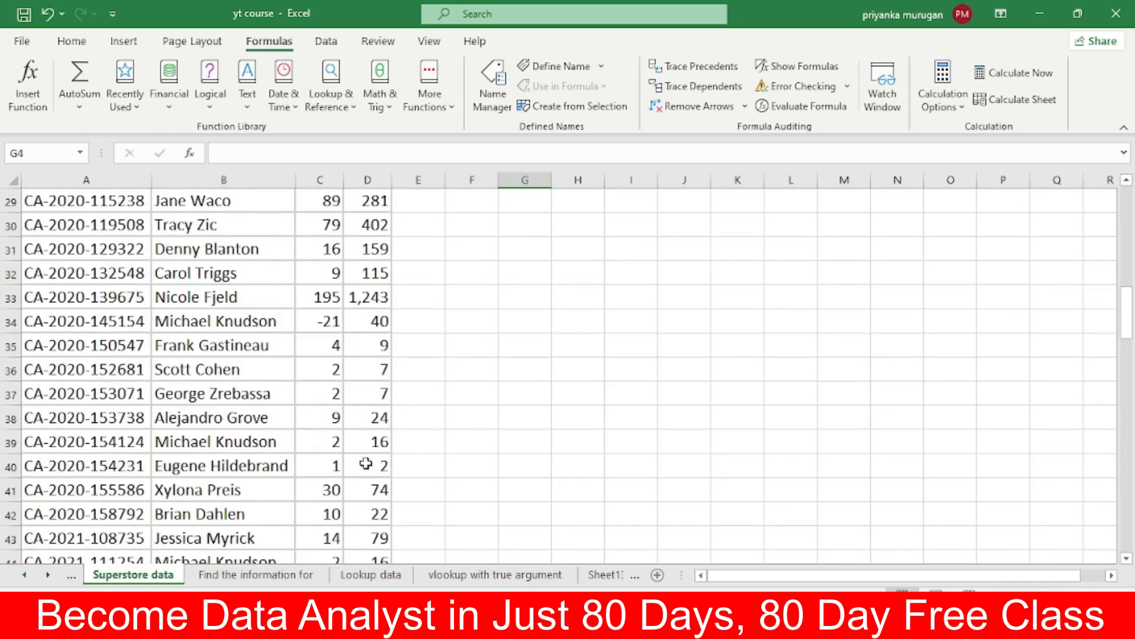
pyautogui.scroll(6, 355, 465)
pyautogui.scroll(4, 347, 467)
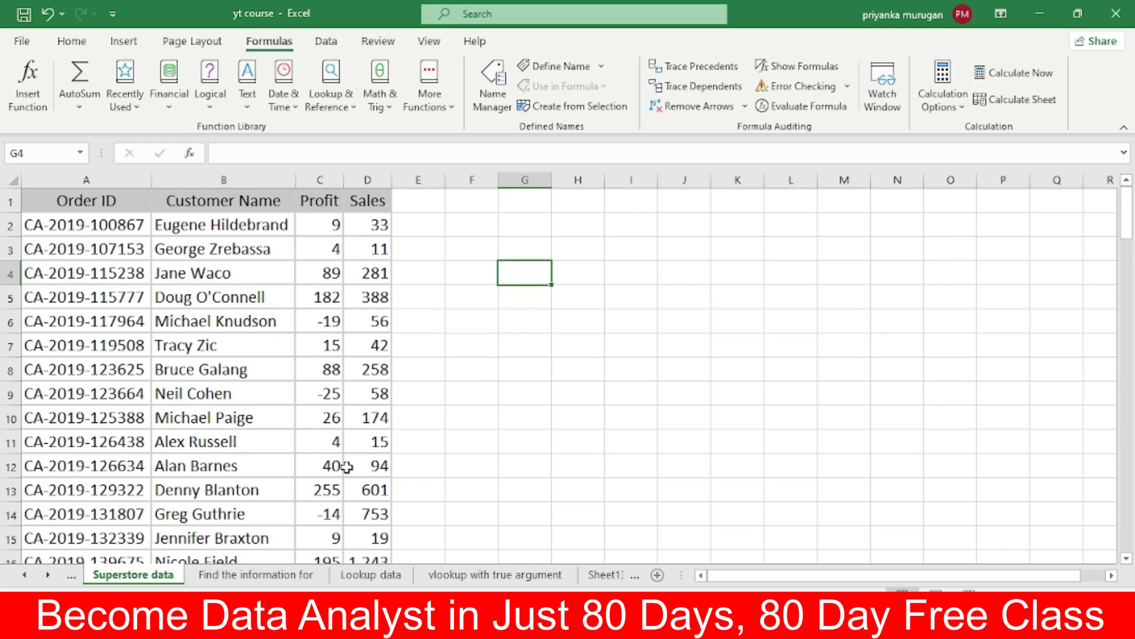
# Step: Select A2:D103 and name it Superstore_data through the Name Box
pyautogui.moveTo(35, 224); pyautogui.dragTo(359, 223)
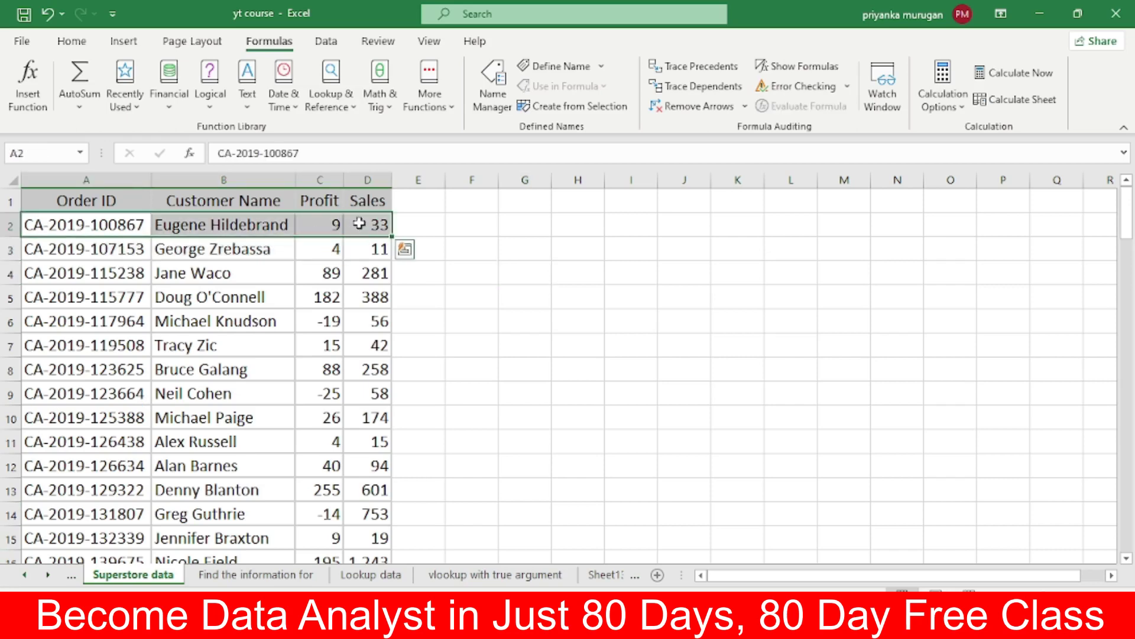
pyautogui.hotkey('ctrl', 'shift', 'Down')
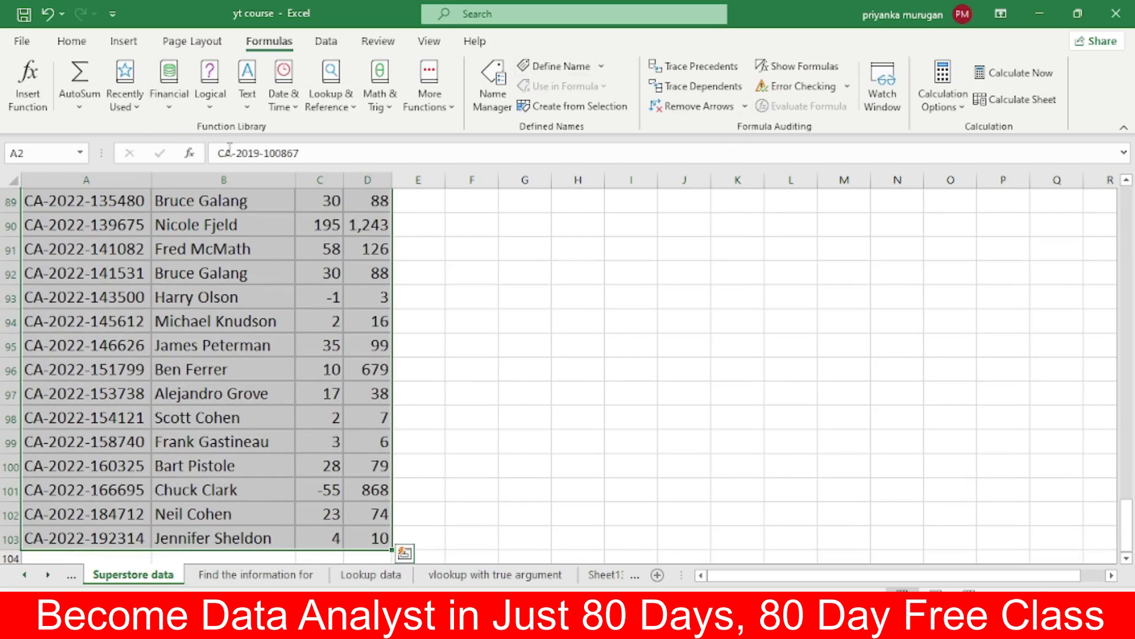
pyautogui.click(34, 155)
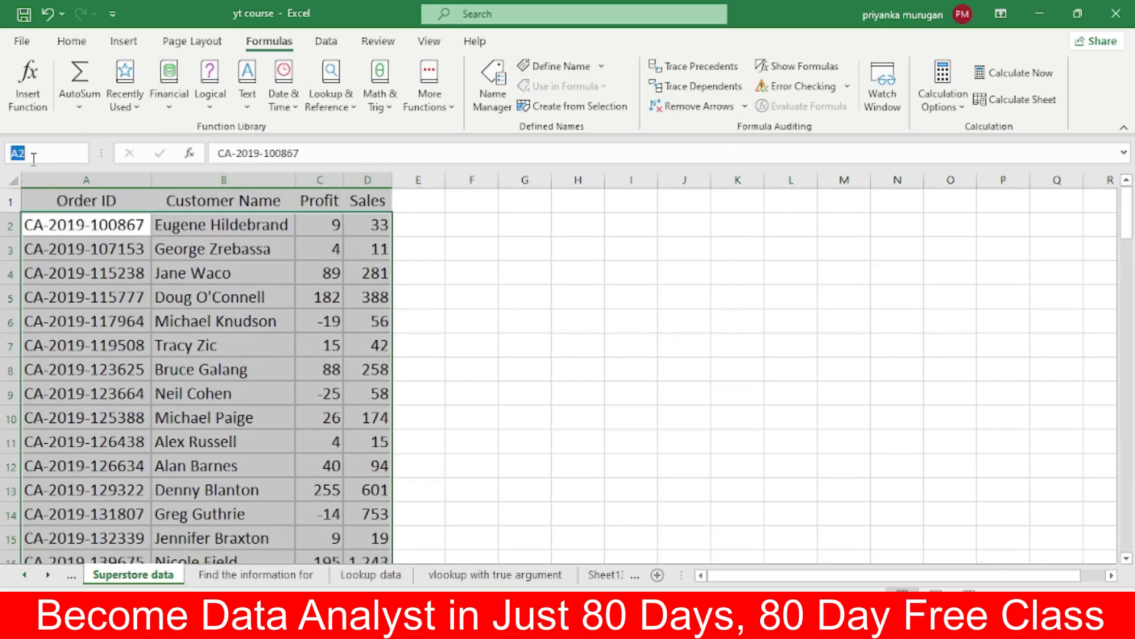
pyautogui.press('BackSpace')
pyautogui.write('Super')
pyautogui.write('sto')
pyautogui.write('re')
pyautogui.write('_')
pyautogui.write('d')
pyautogui.write('ata')
pyautogui.press('Return')
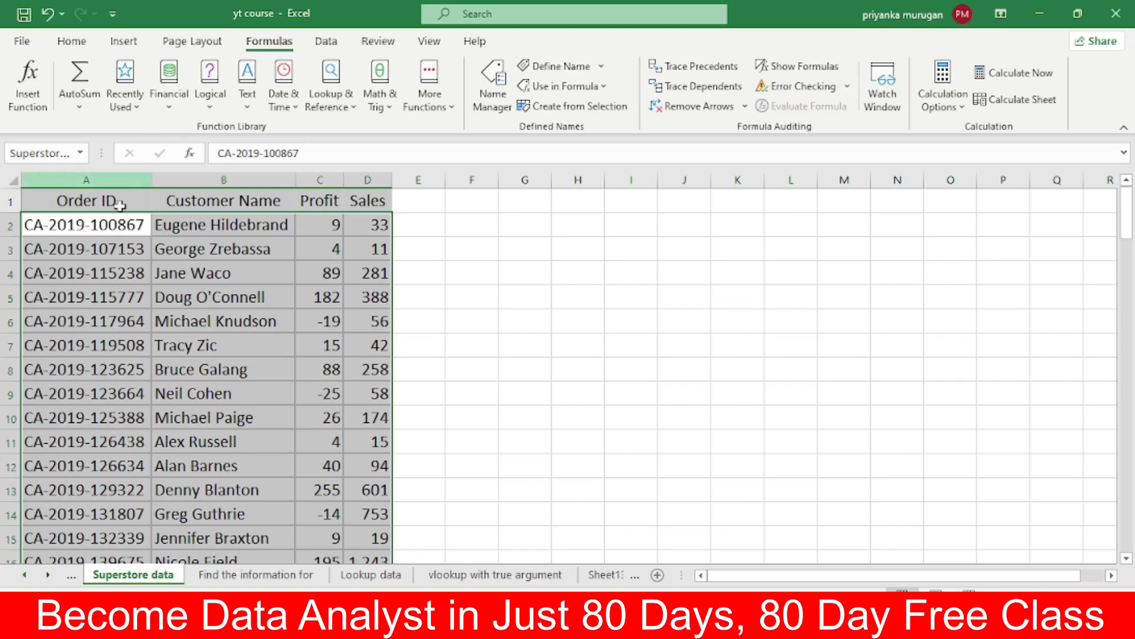
pyautogui.scroll(-3, 214, 268)
pyautogui.scroll(-8, 287, 426)
pyautogui.scroll(-9, 294, 421)
pyautogui.scroll(-7, 292, 424)
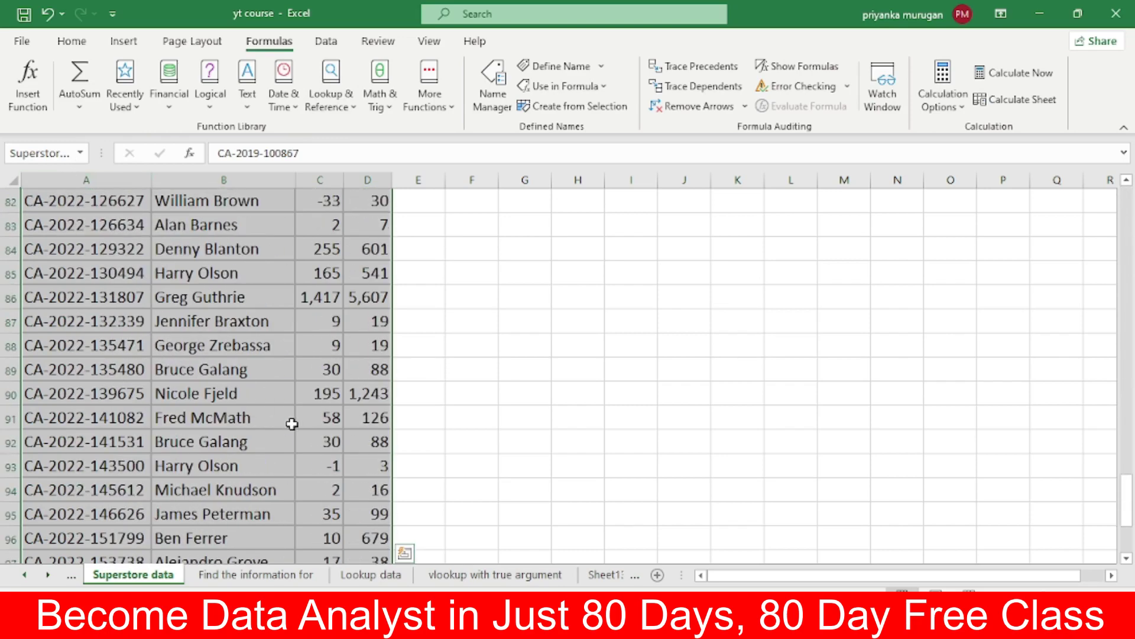
# Step: Clear the old Customer Name results C3:C9 on the 'Find the information for' sheet
pyautogui.click(255, 575)
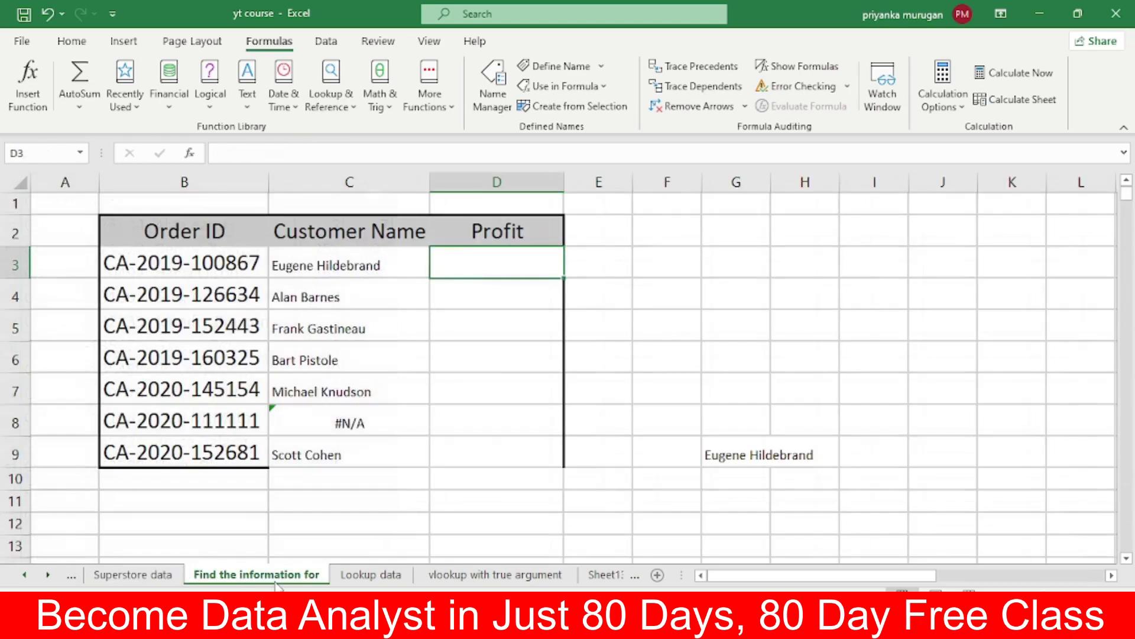
pyautogui.moveTo(372, 263); pyautogui.dragTo(422, 465)
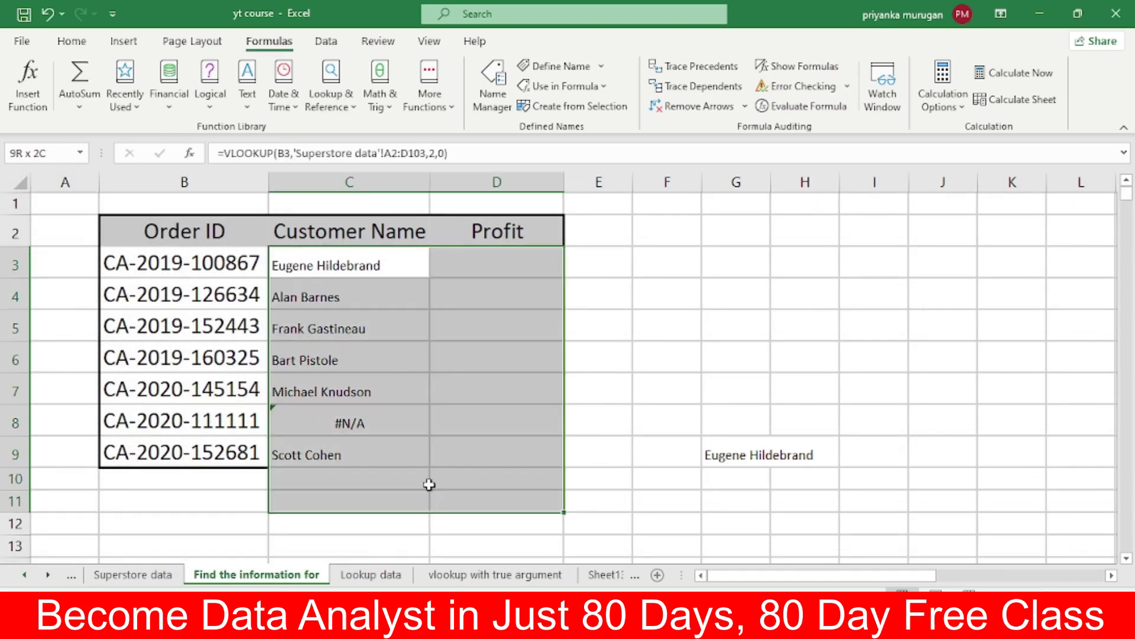
pyautogui.press('Delete')
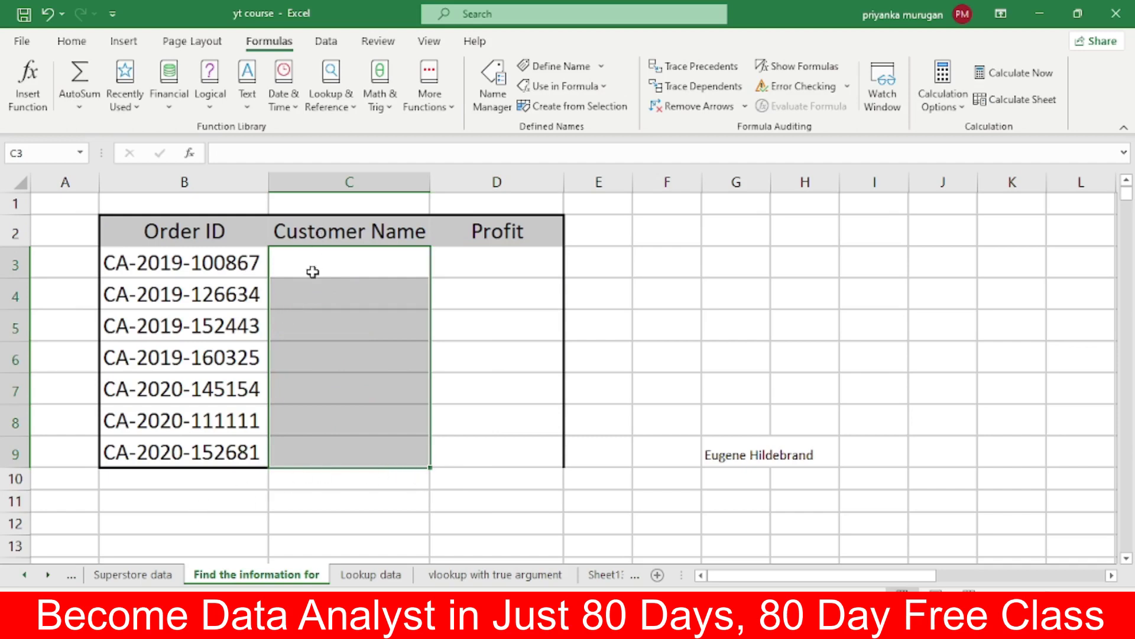
# Step: Enter =VLOOKUP(B3,Superstore_data,2,0) into all of C3:C9 at once using Ctrl+Enter
pyautogui.write('=v')
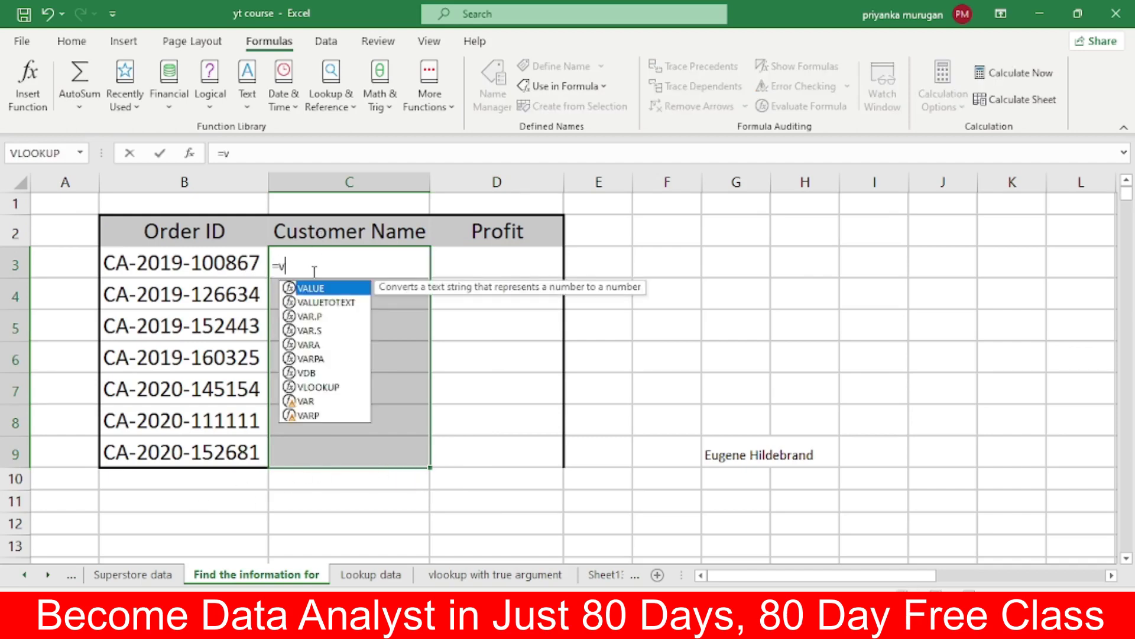
pyautogui.write('l')
pyautogui.doubleClick(324, 294)
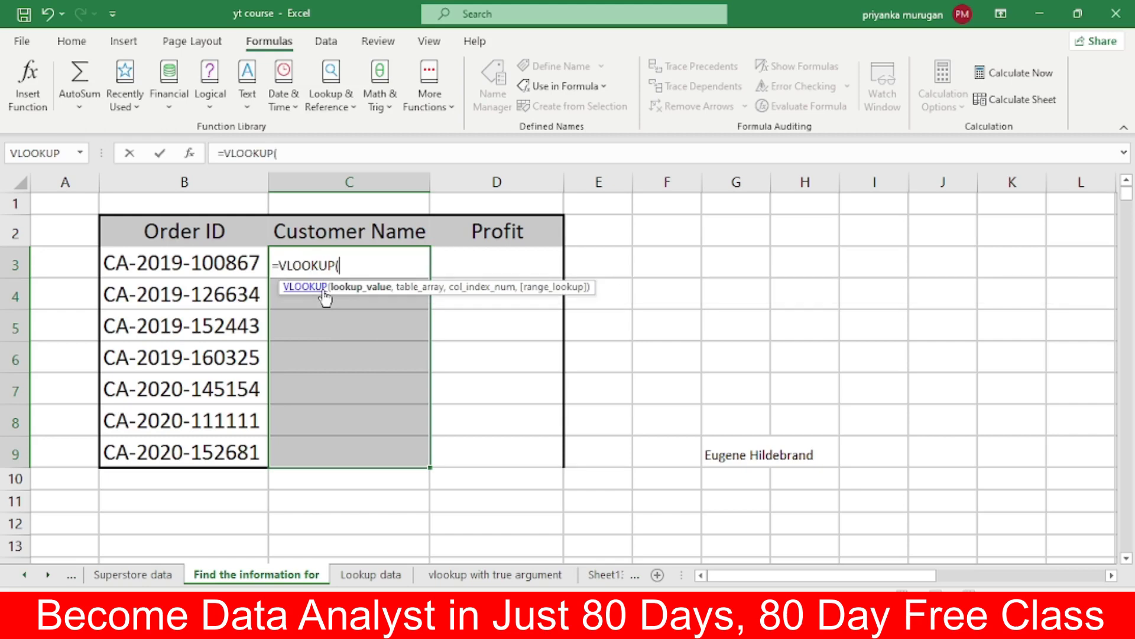
pyautogui.click(181, 266)
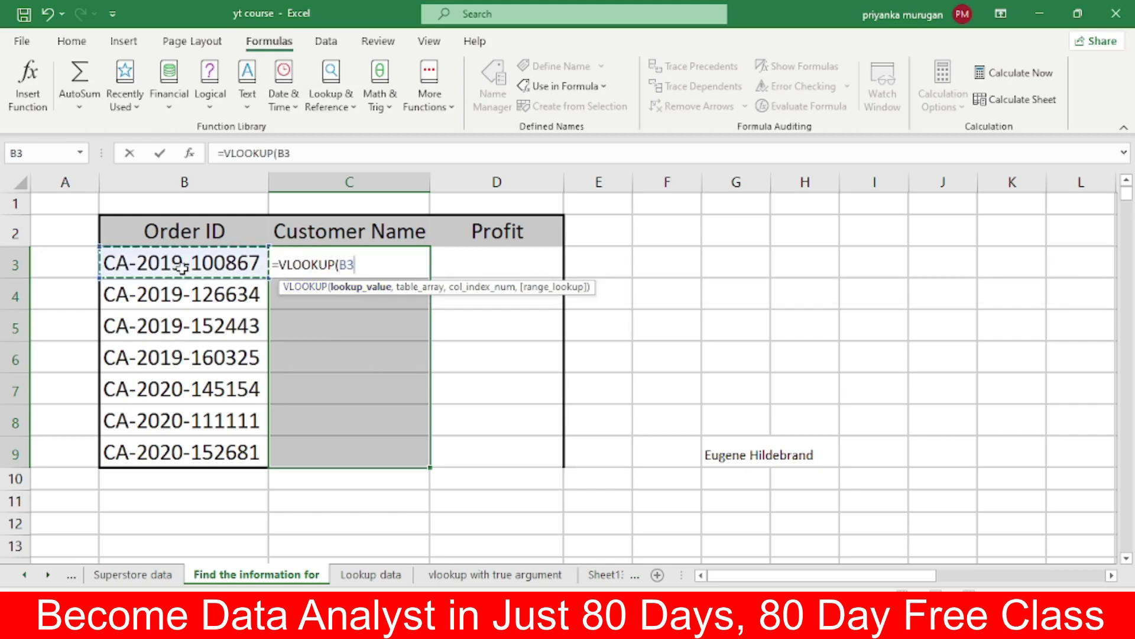
pyautogui.write(',')
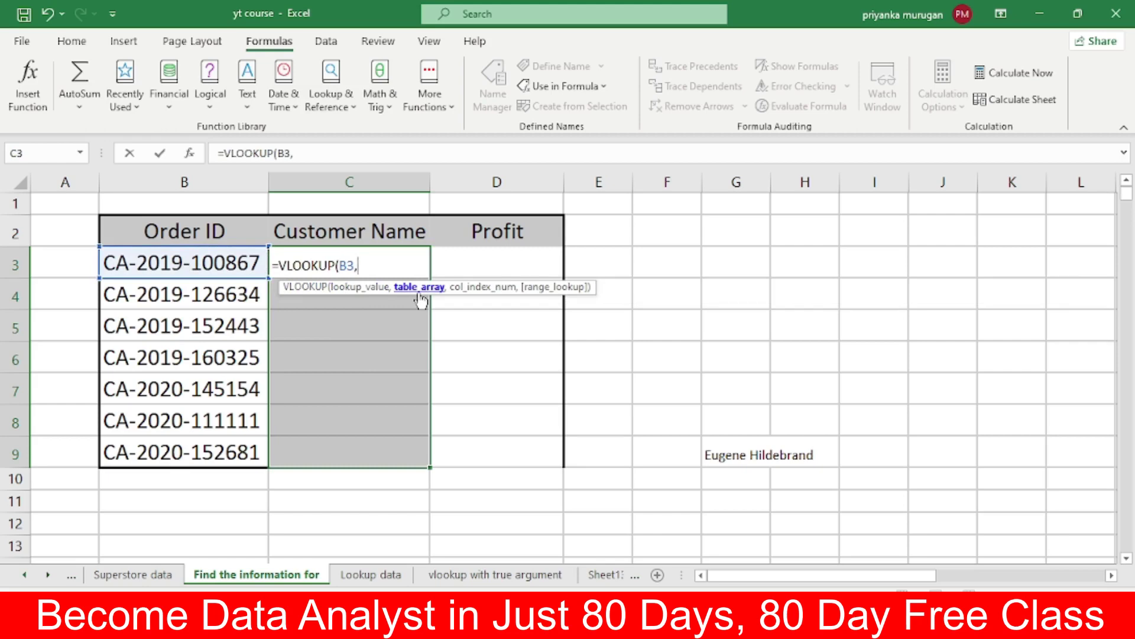
pyautogui.press('F3')
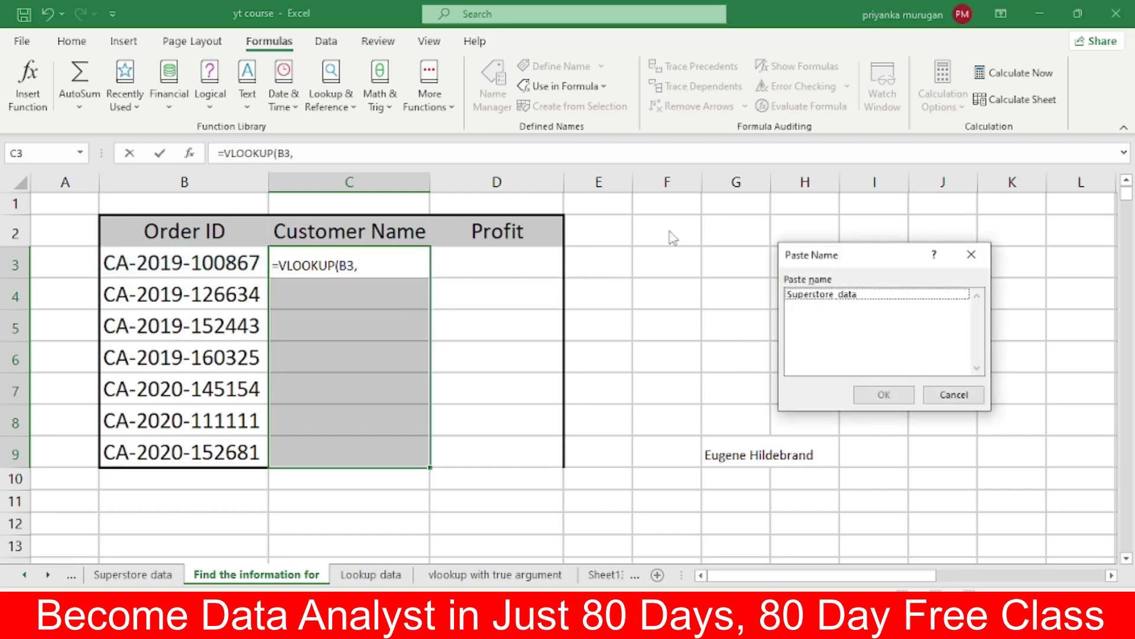
pyautogui.click(839, 298)
pyautogui.click(878, 395)
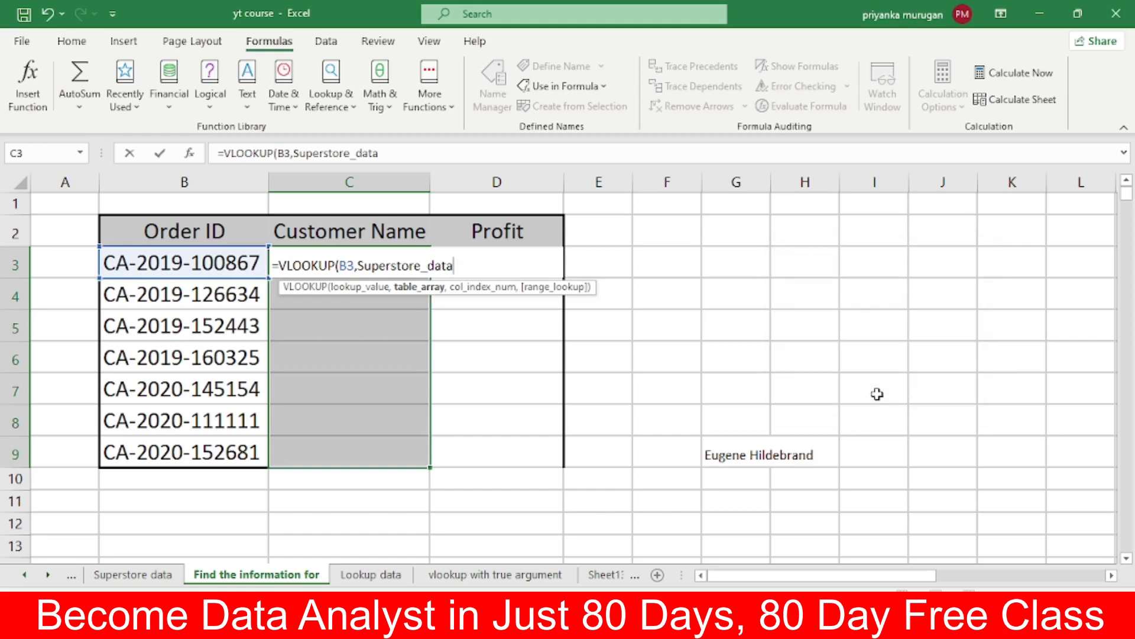
pyautogui.write(',')
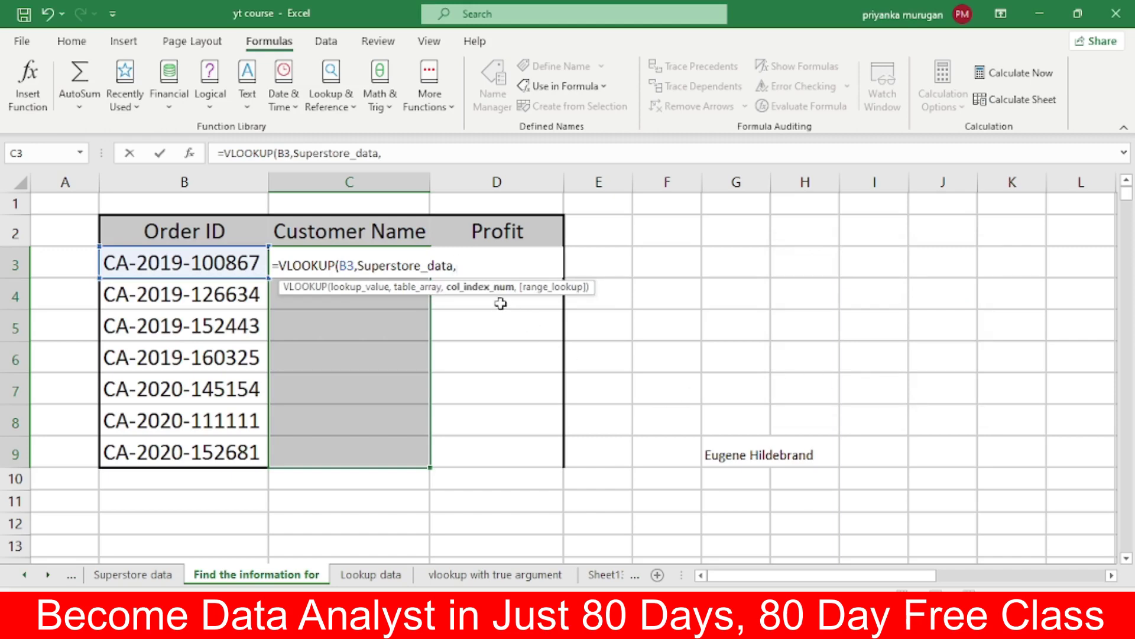
pyautogui.write('2,0')
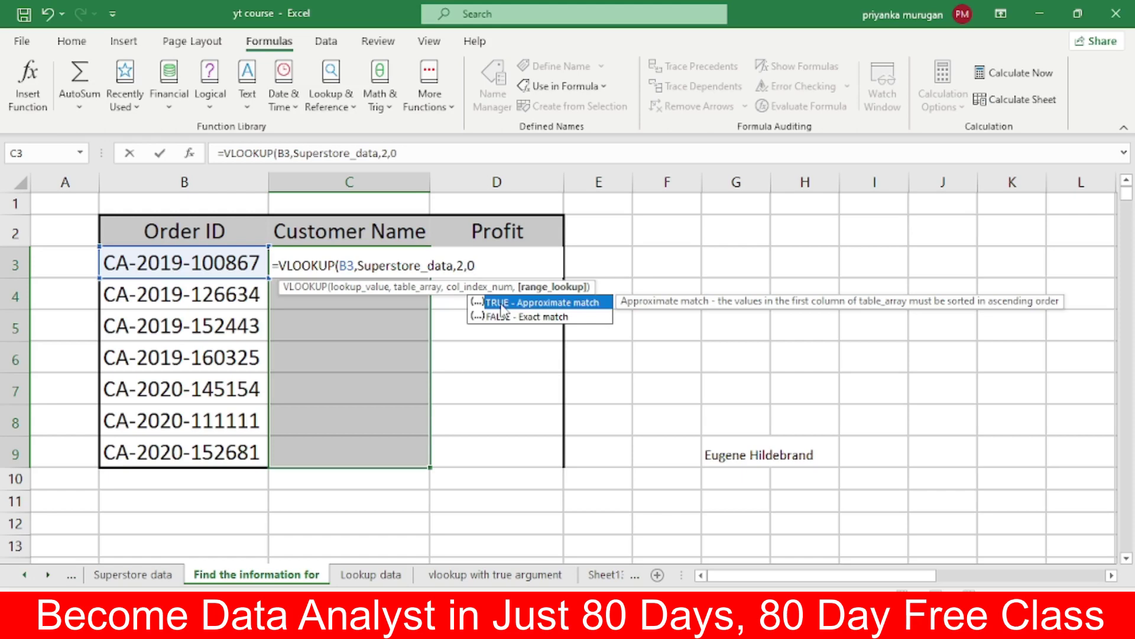
pyautogui.hotkey('ctrl', 'Return')
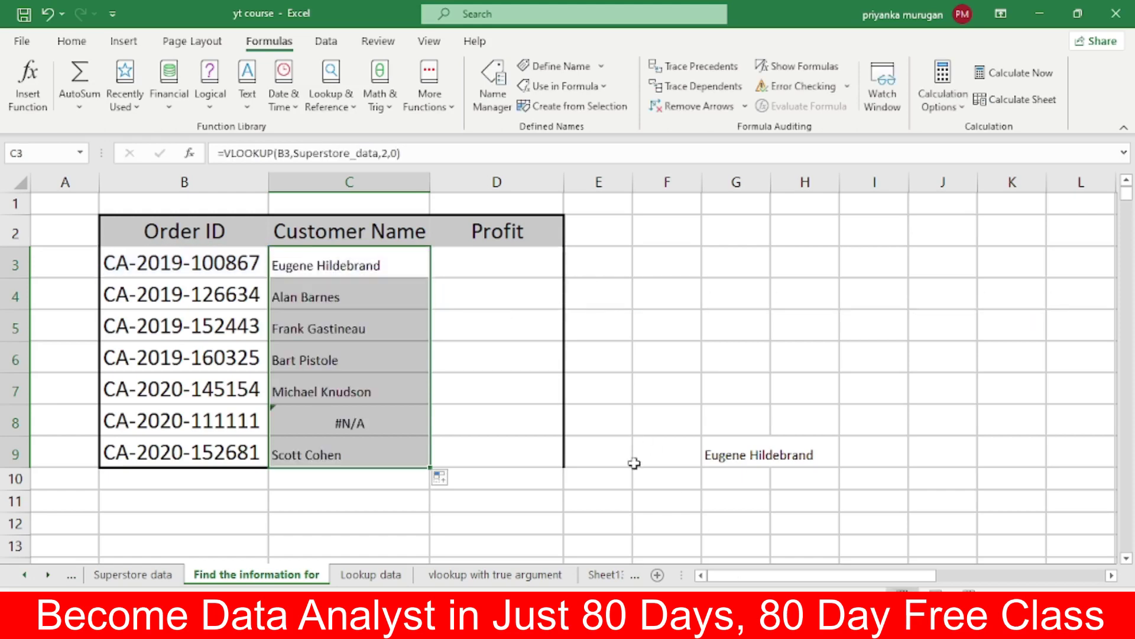
pyautogui.click(645, 493)
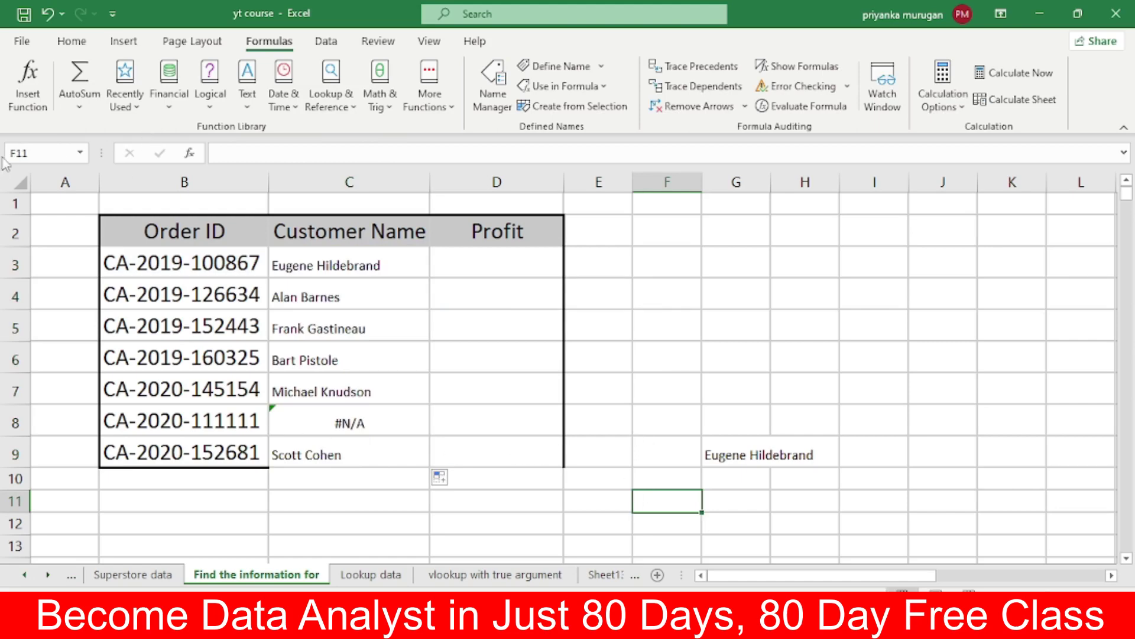
# Step: Start a VLOOKUP in F11 with lookup value B3 and table Superstore_data
pyautogui.click(14, 89)
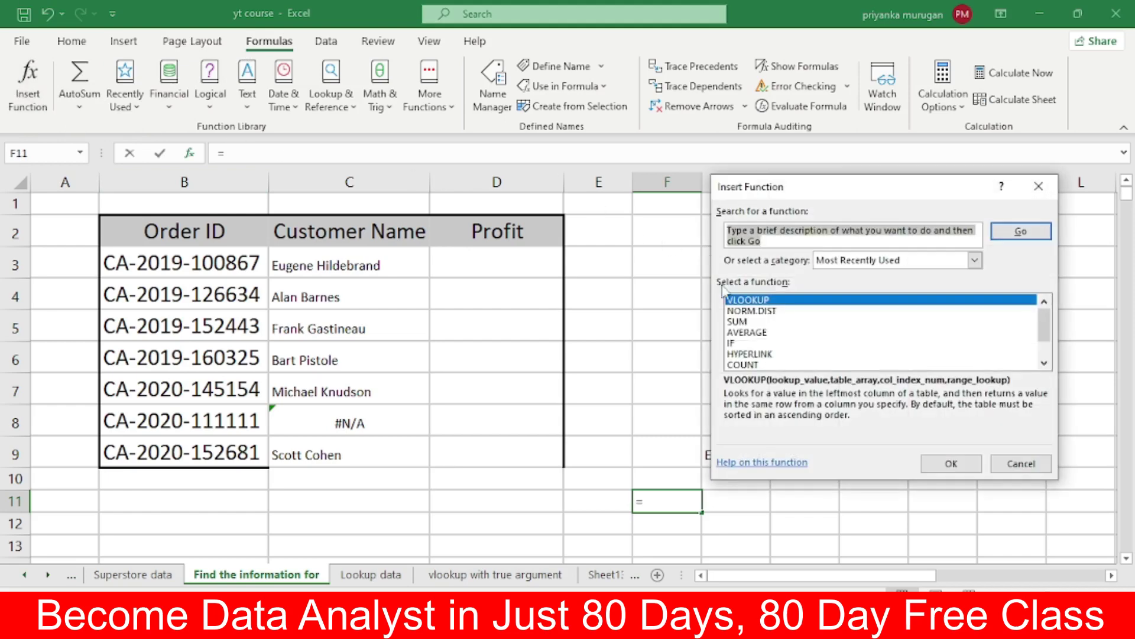
pyautogui.click(743, 298)
pyautogui.doubleClick(743, 299)
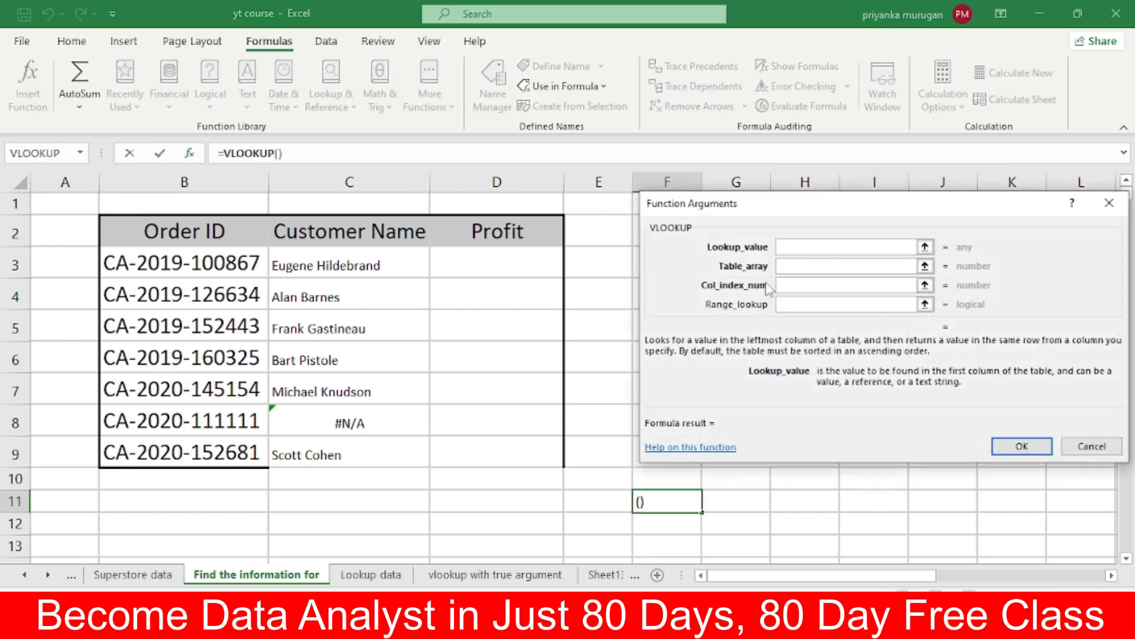
pyautogui.click(183, 273)
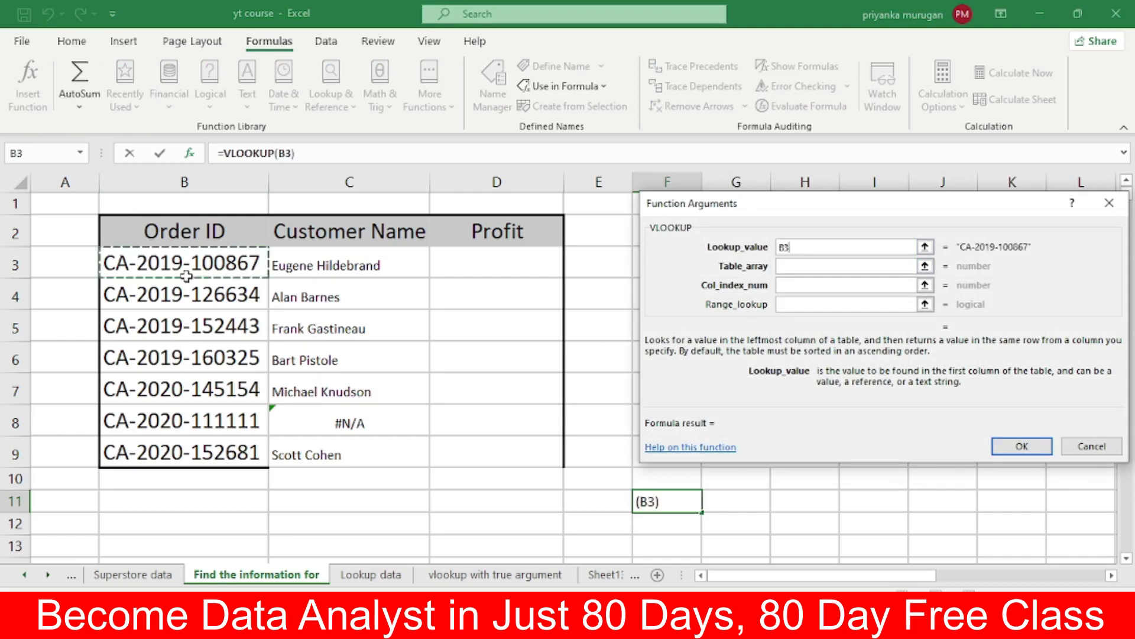
pyautogui.click(805, 268)
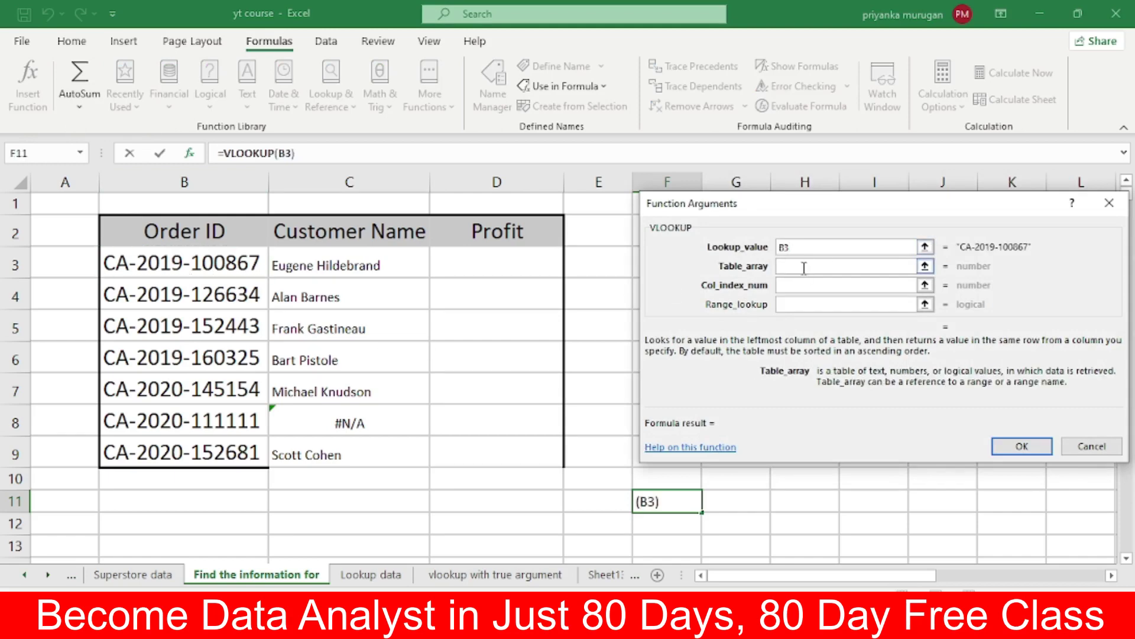
pyautogui.press('F3')
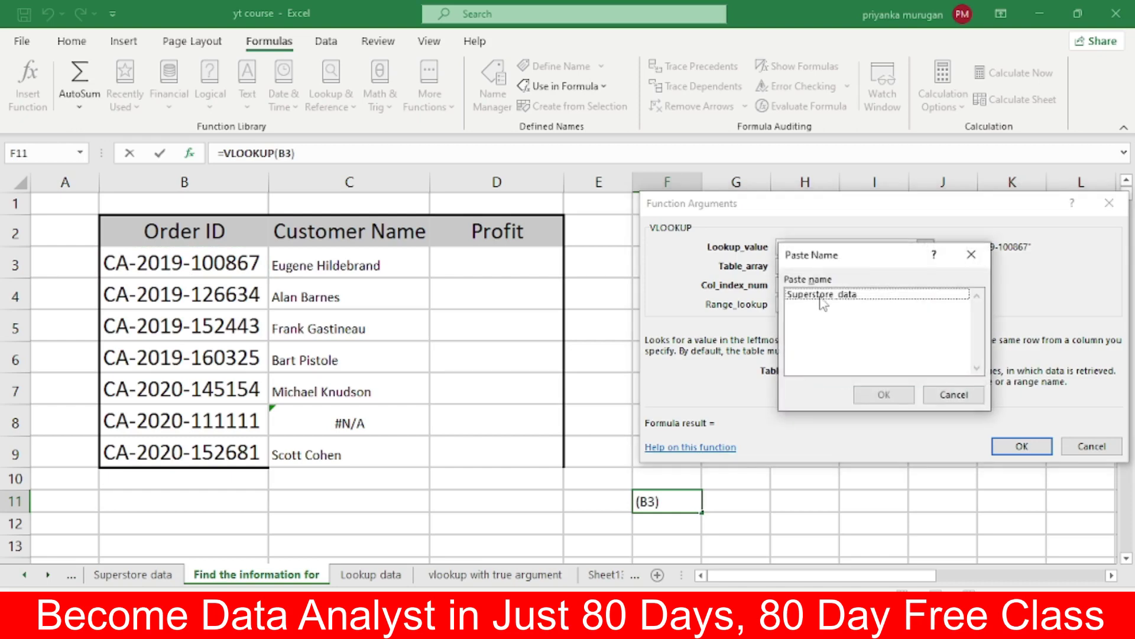
pyautogui.click(821, 296)
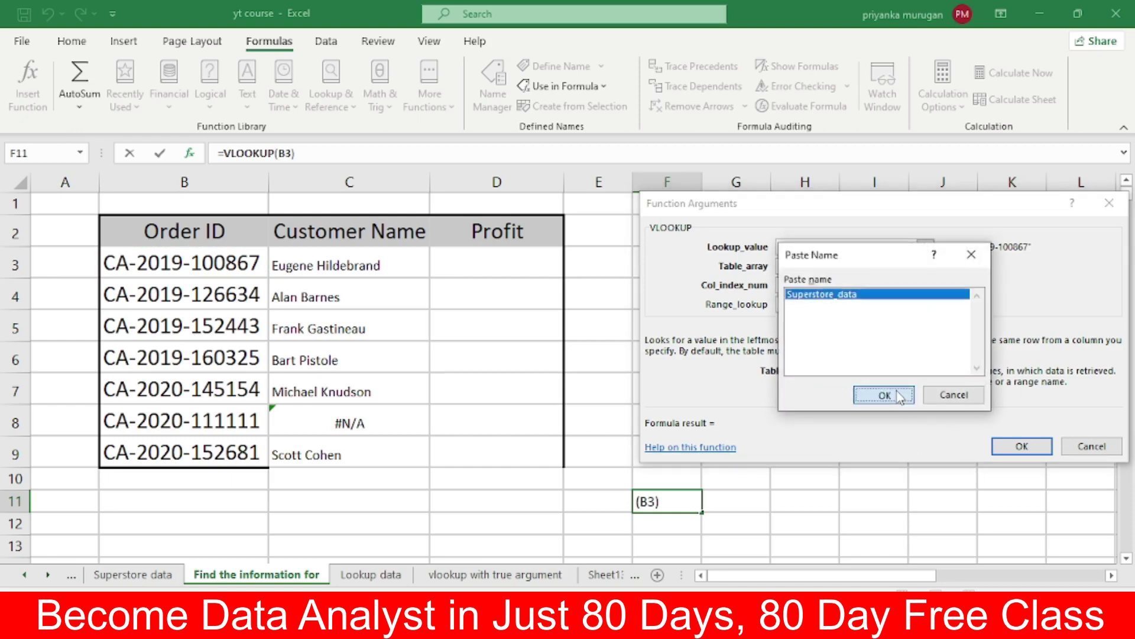
pyautogui.click(881, 394)
# Step: Set column 3 and exact match 0 so F11 shows 9, then select the formula text
pyautogui.click(801, 285)
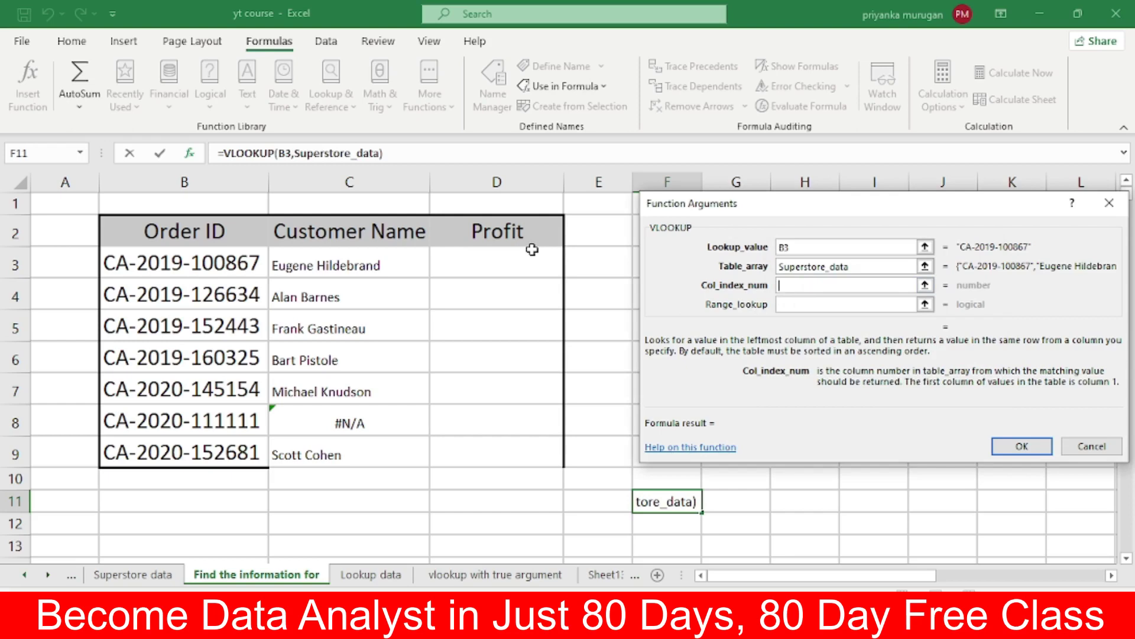
pyautogui.write('3')
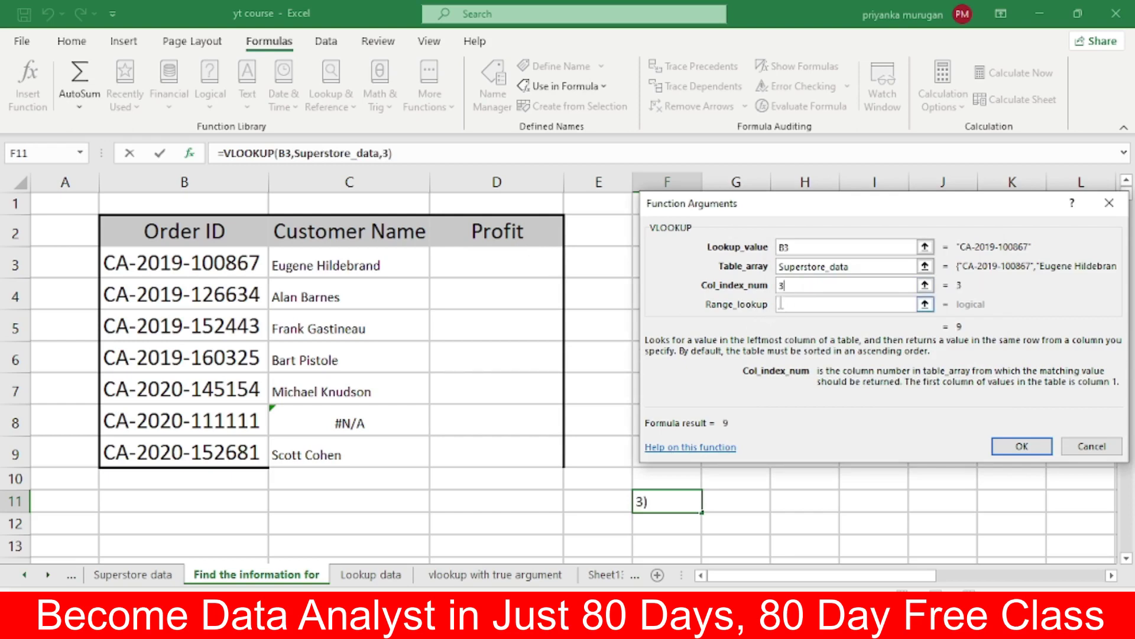
pyautogui.click(782, 304)
pyautogui.write('0')
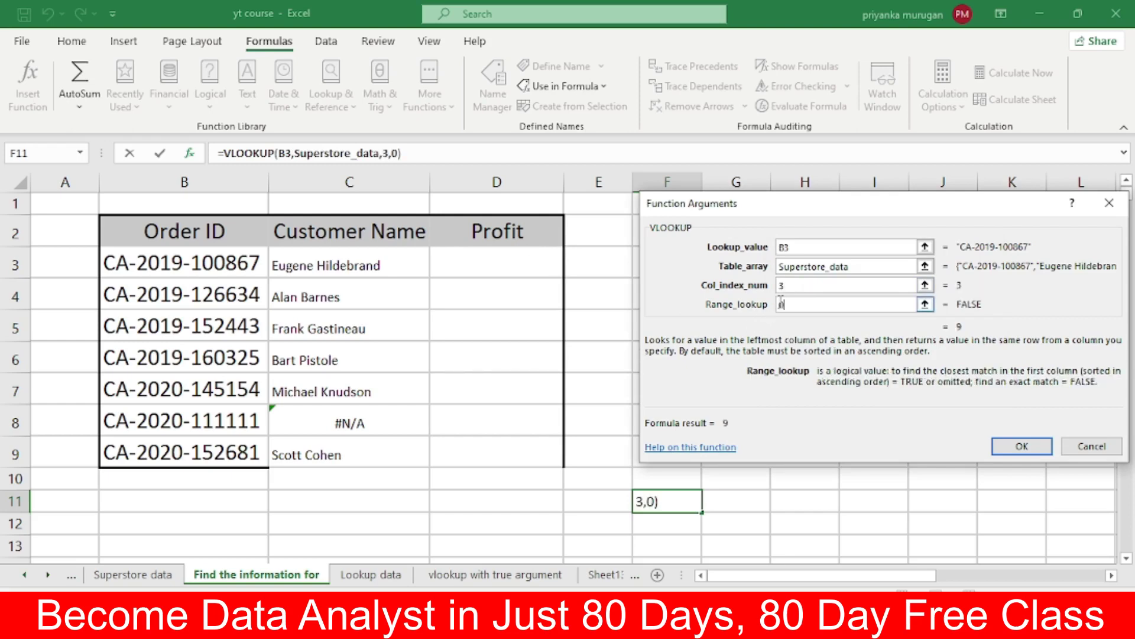
pyautogui.click(1016, 445)
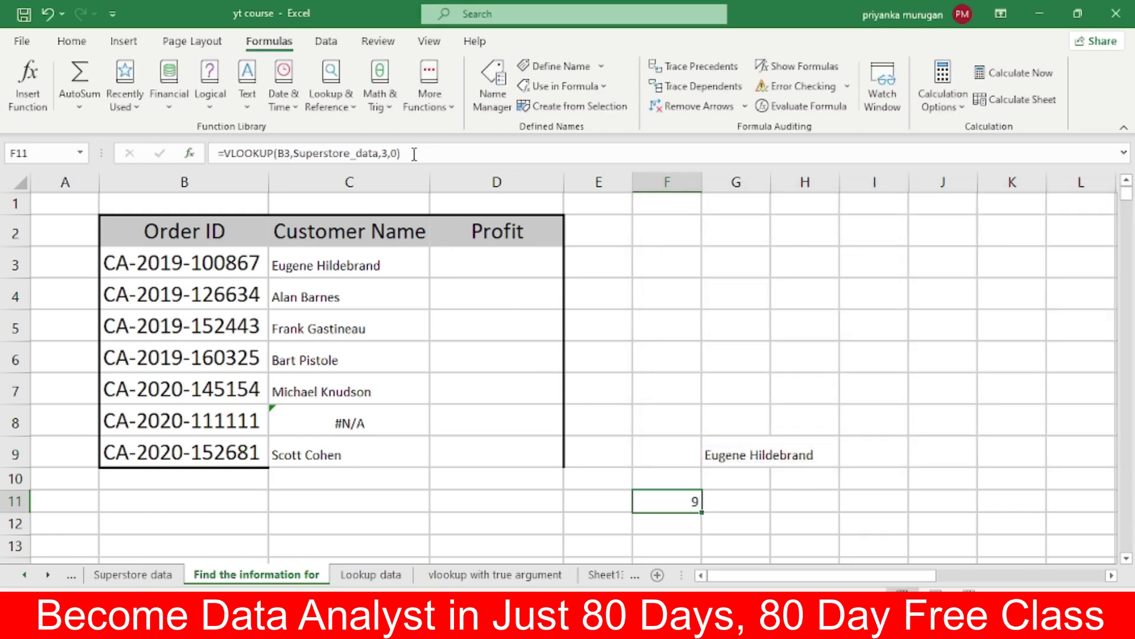
pyautogui.moveTo(414, 153); pyautogui.dragTo(217, 152)
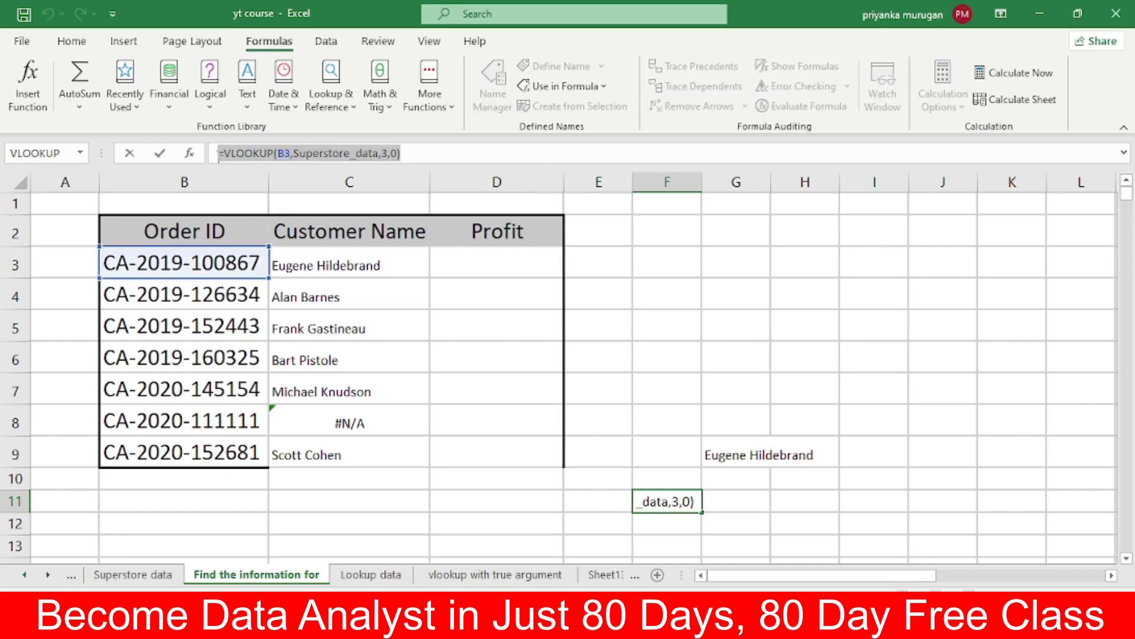
pyautogui.write('=')
pyautogui.click(461, 271)
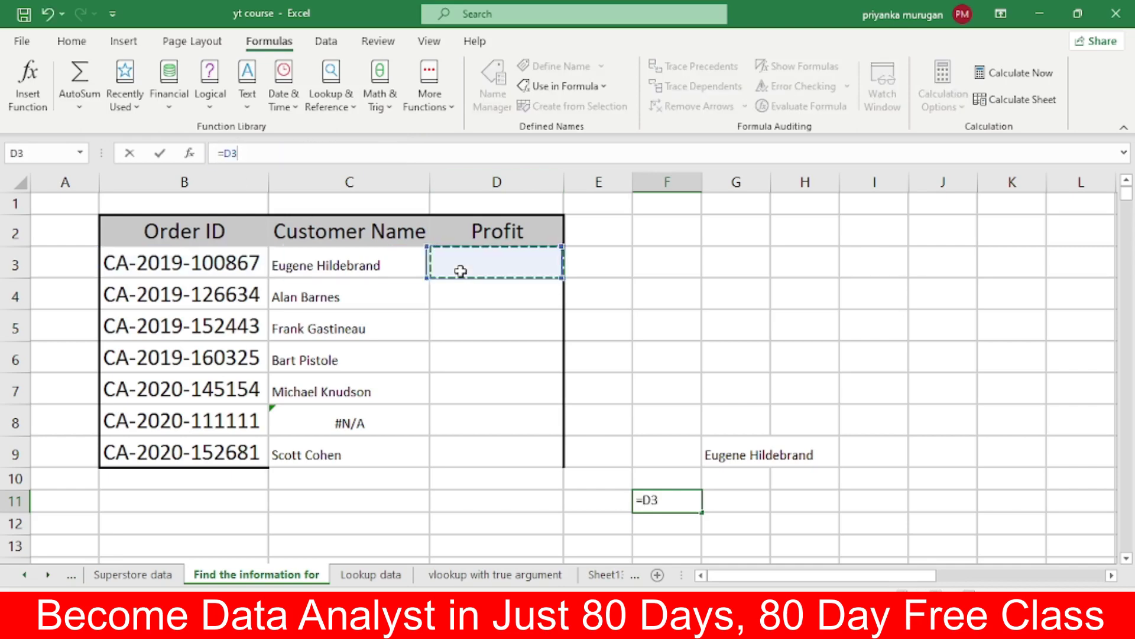
pyautogui.write('=')
pyautogui.hotkey('ctrl', 'v')
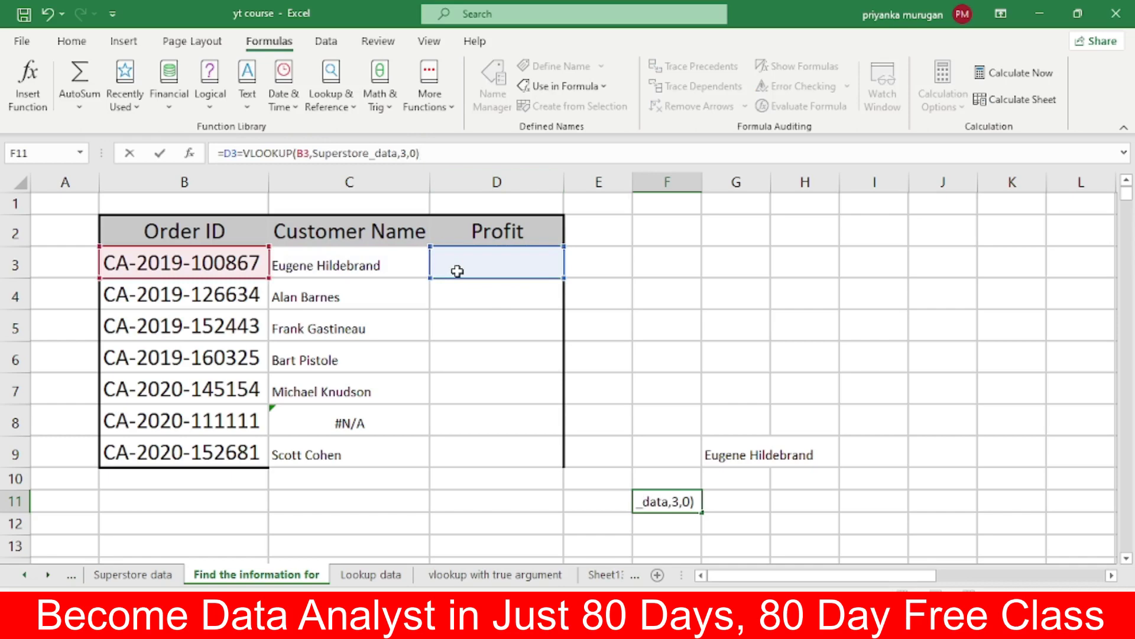
pyautogui.click(482, 266)
pyautogui.write('=')
pyautogui.hotkey('ctrl', 'v')
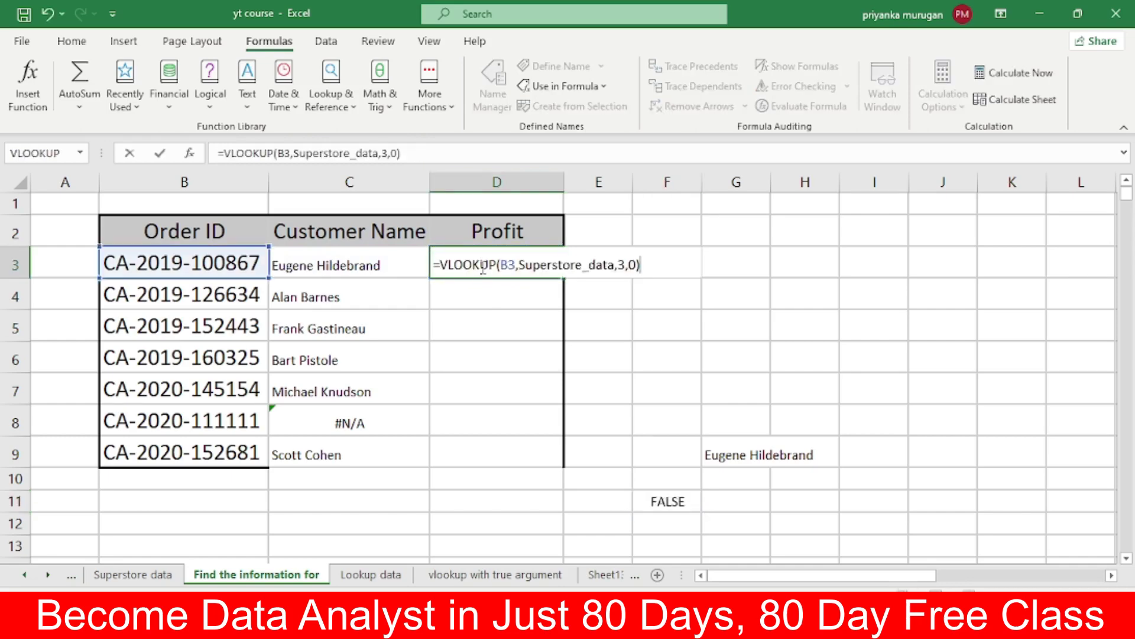
pyautogui.press('Return')
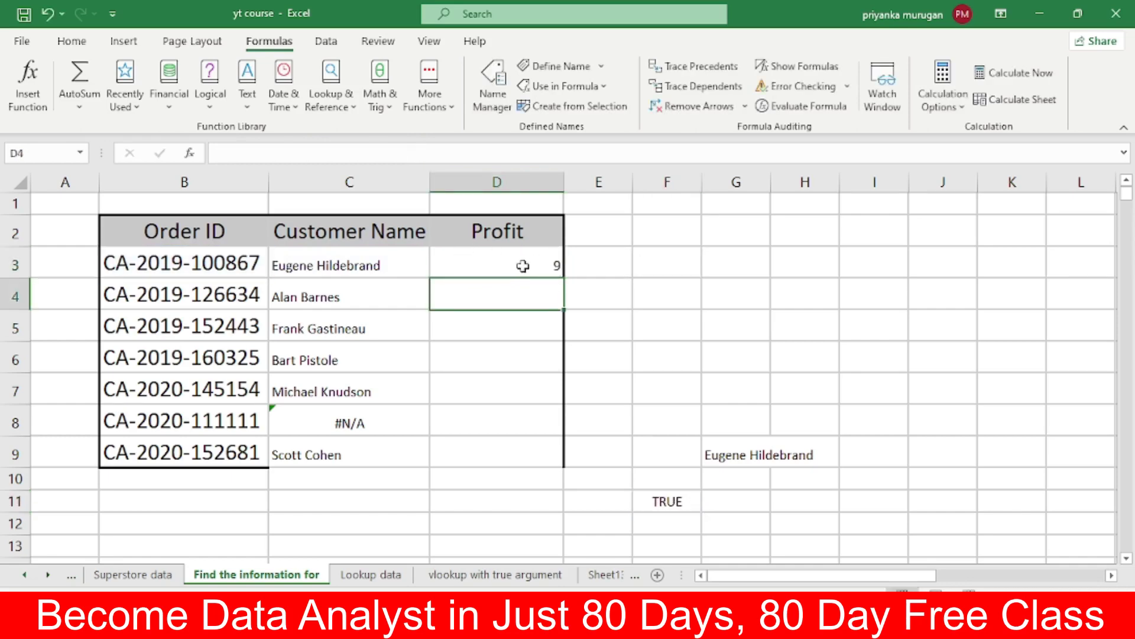
pyautogui.click(533, 272)
pyautogui.doubleClick(562, 278)
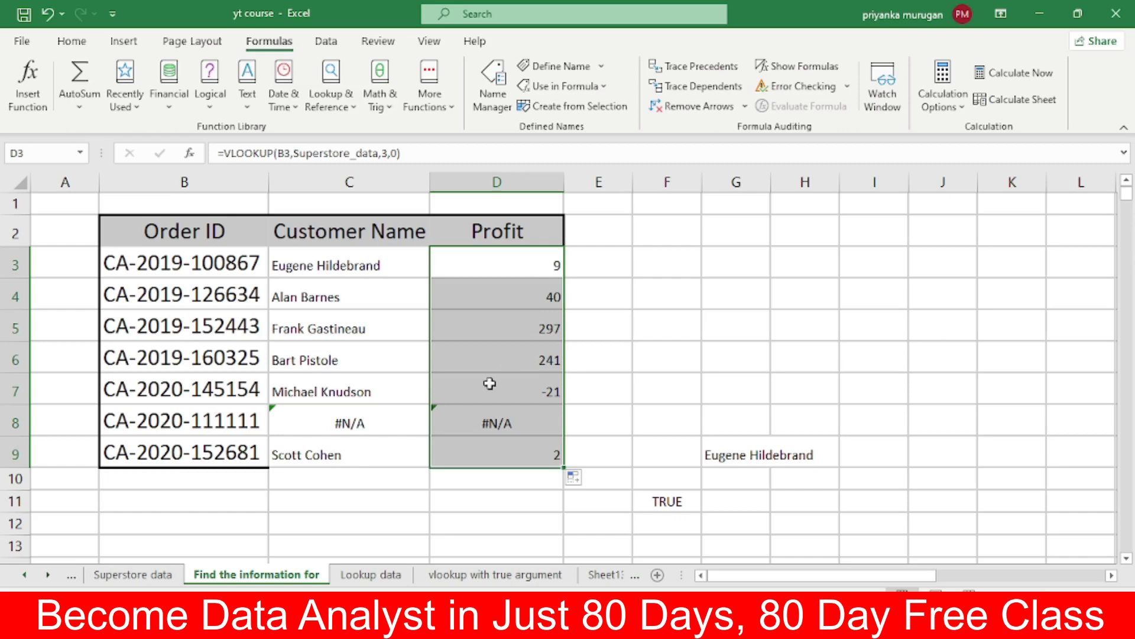
pyautogui.click(351, 423)
pyautogui.click(502, 426)
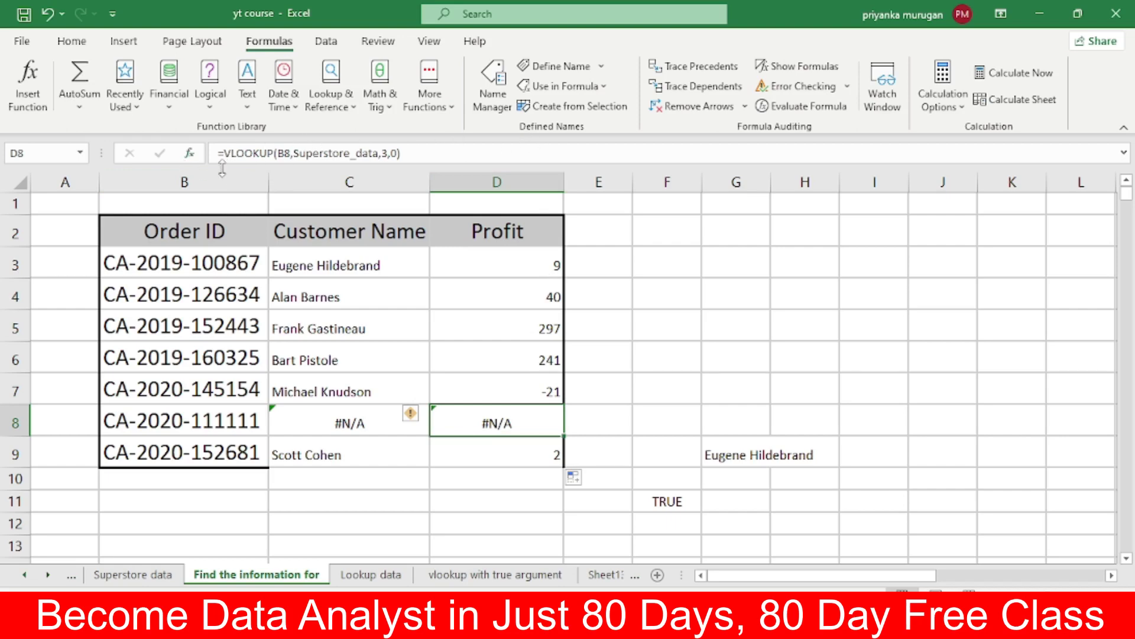
# Step: Wrap D8's VLOOKUP in IFNA so the missing order shows 'Order Is Not Available'
pyautogui.click(227, 149)
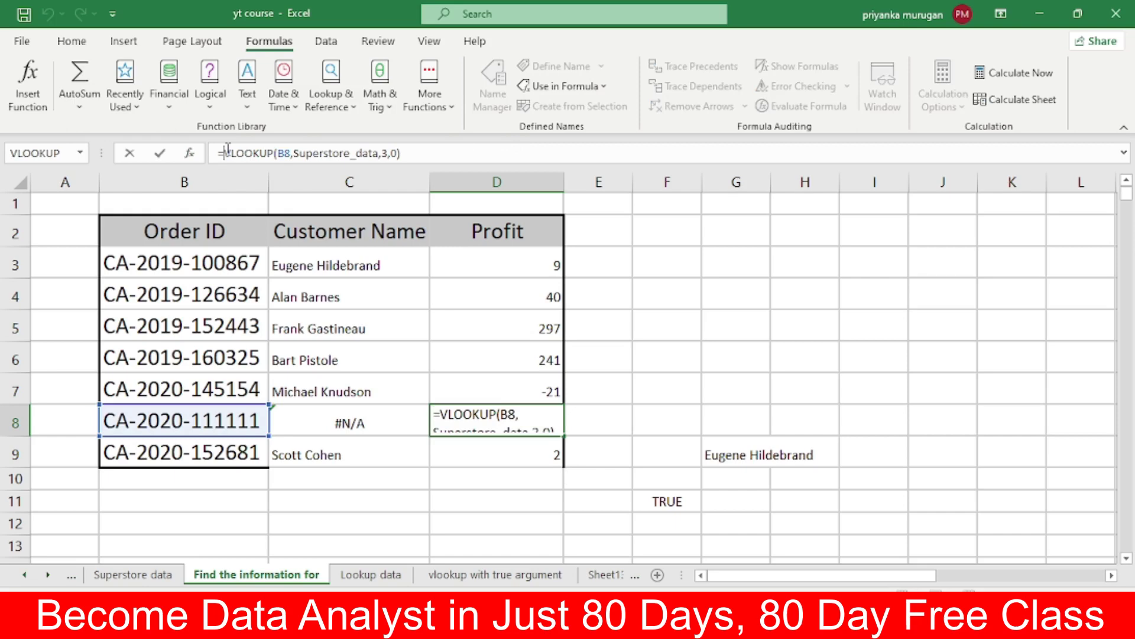
pyautogui.write('IF')
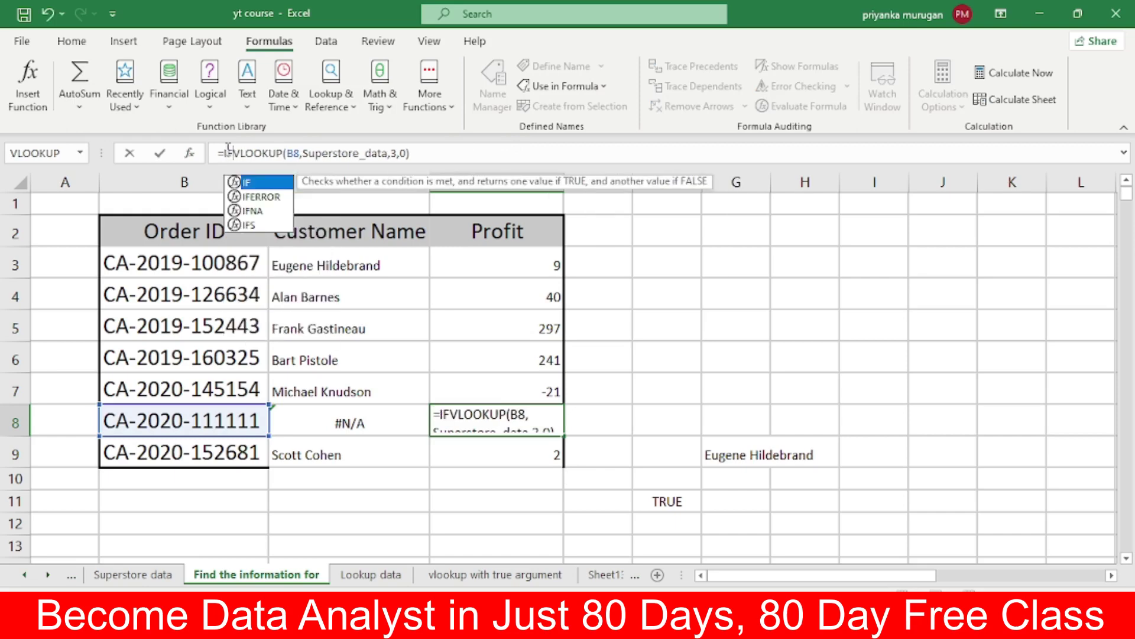
pyautogui.write('NA')
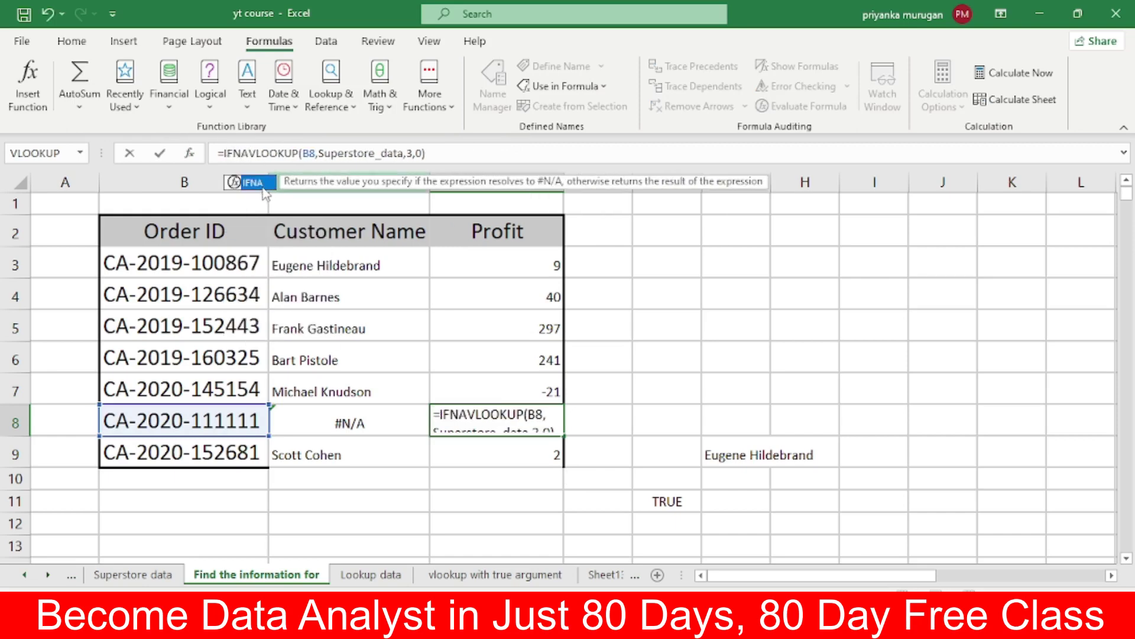
pyautogui.doubleClick(259, 185)
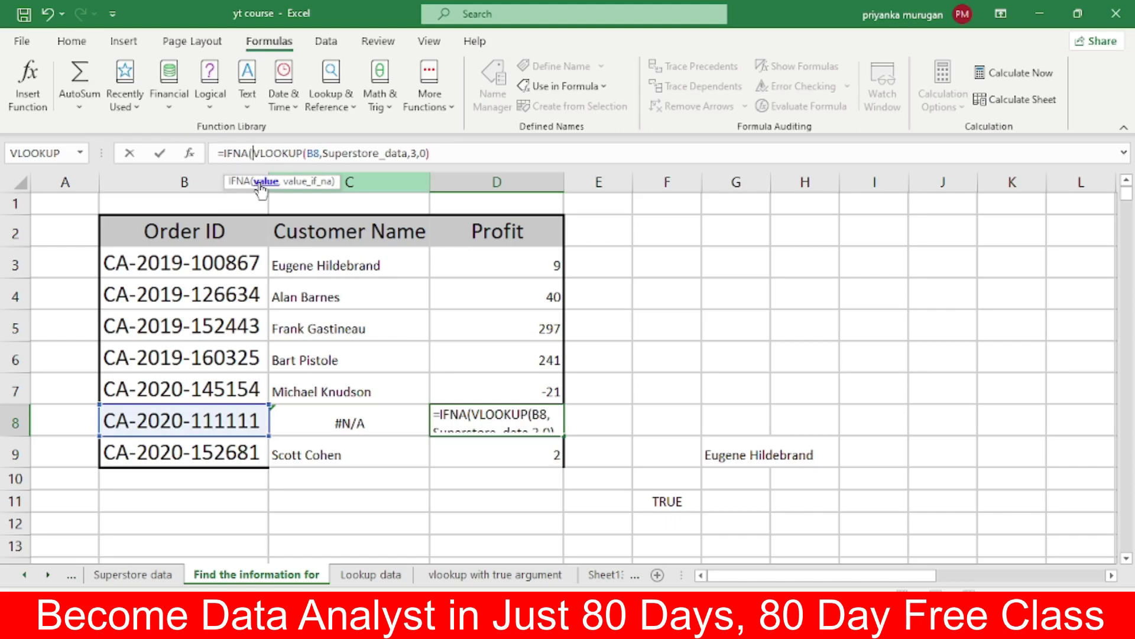
pyautogui.click(439, 152)
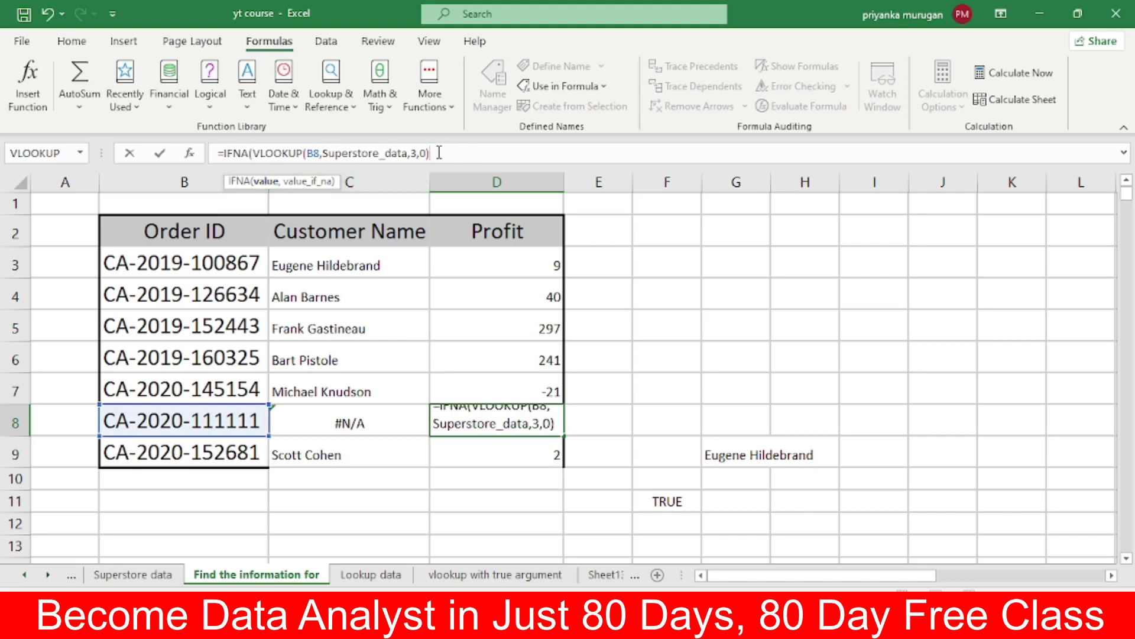
pyautogui.write(',"')
pyautogui.write('"')
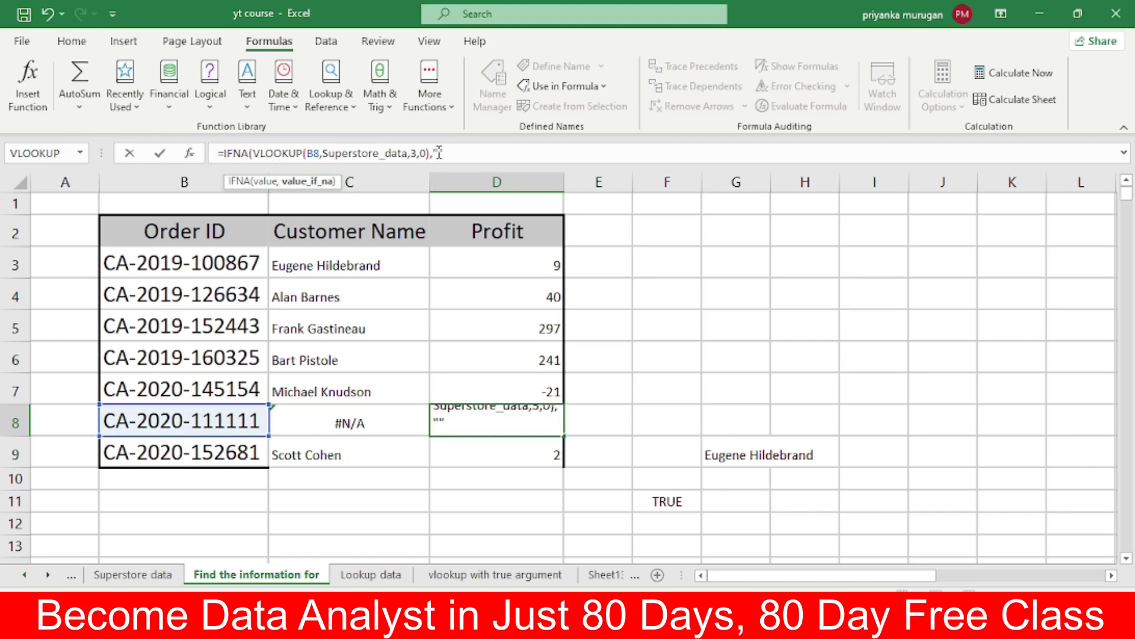
pyautogui.write('0')
pyautogui.write('rder Is ')
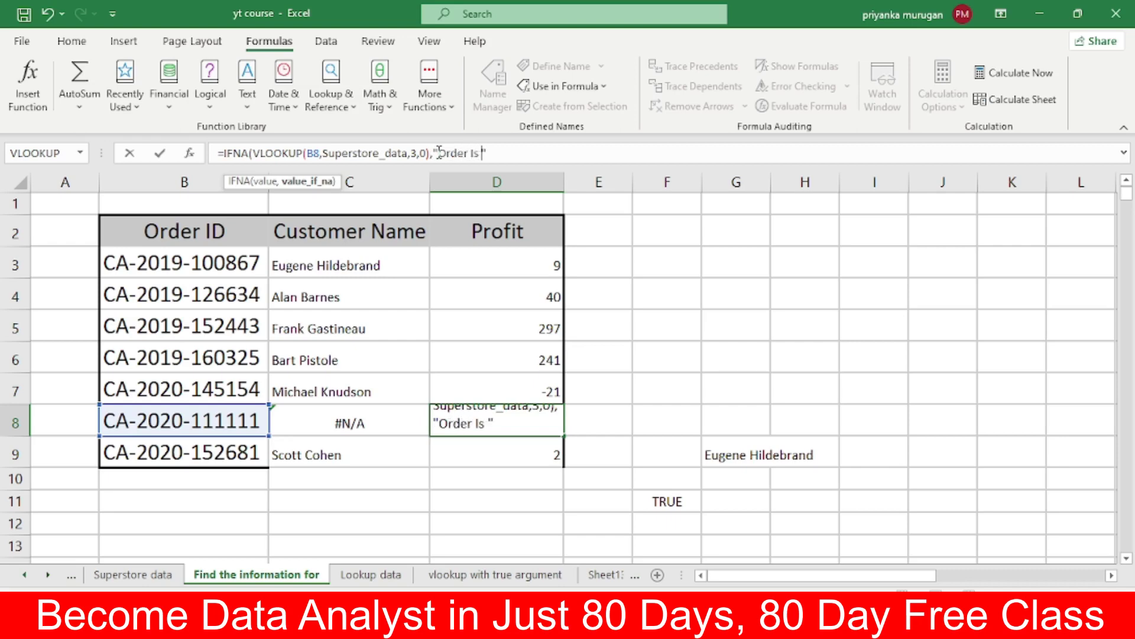
pyautogui.write('Not Ava')
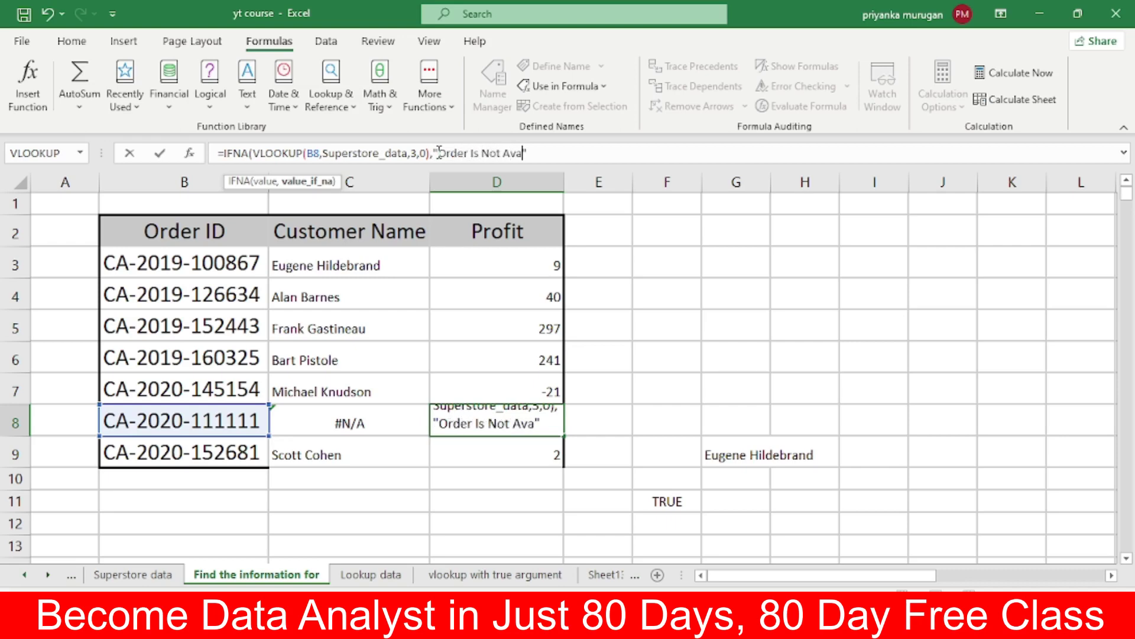
pyautogui.write('ilablr')
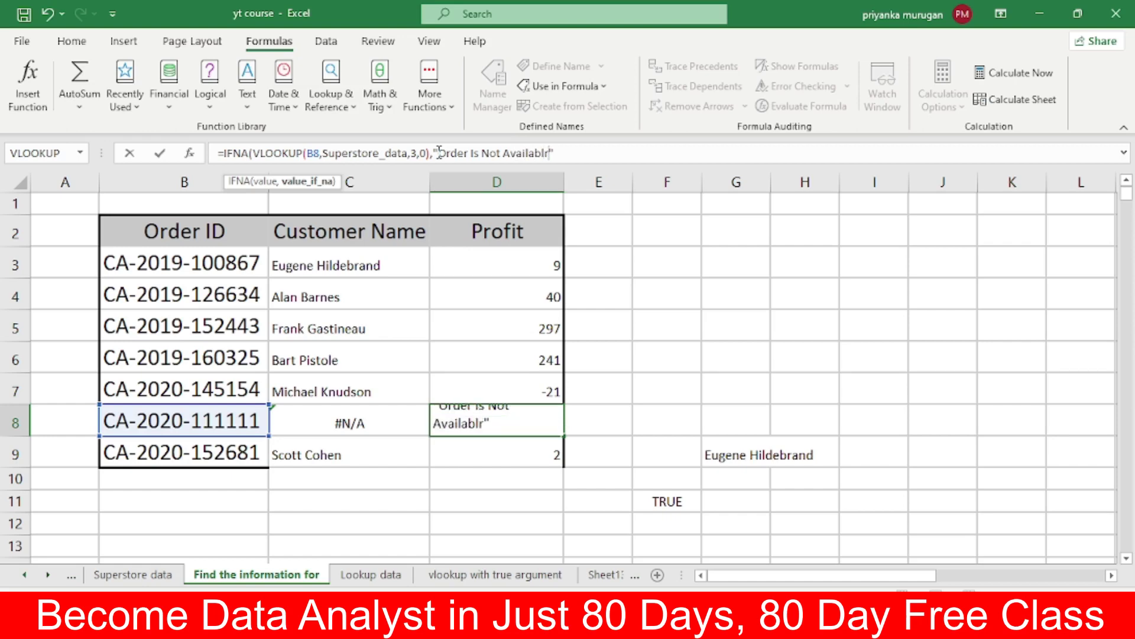
pyautogui.press('BackSpace')
pyautogui.write('e')
pyautogui.press('Return')
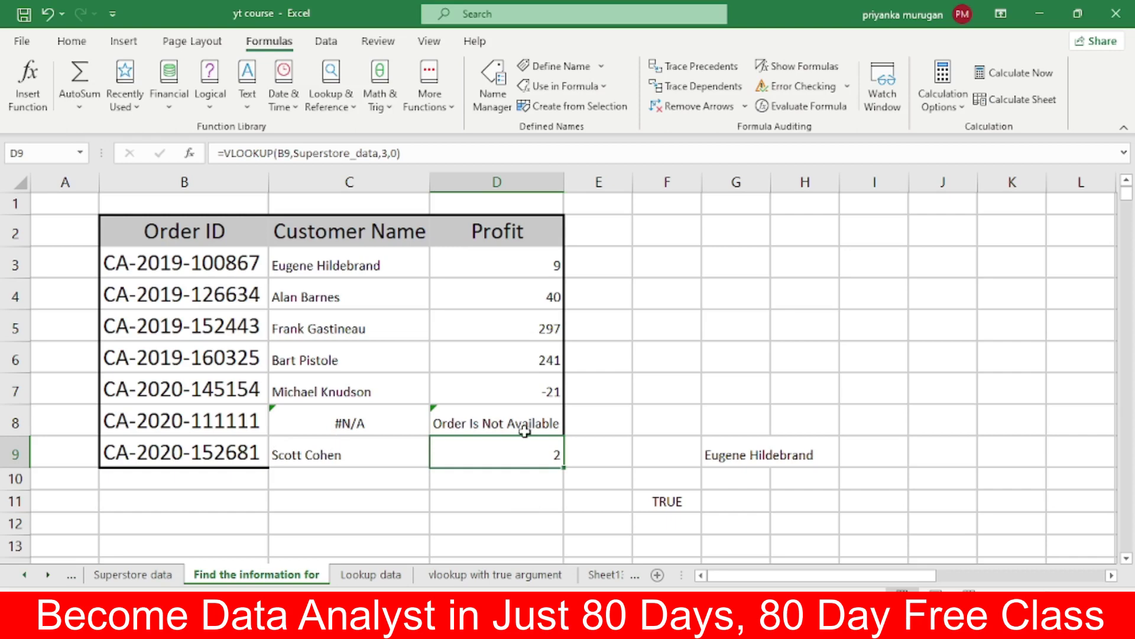
# Step: Switch to the Superstore data sheet, scroll to the headers, then down to row 103
pyautogui.click(133, 575)
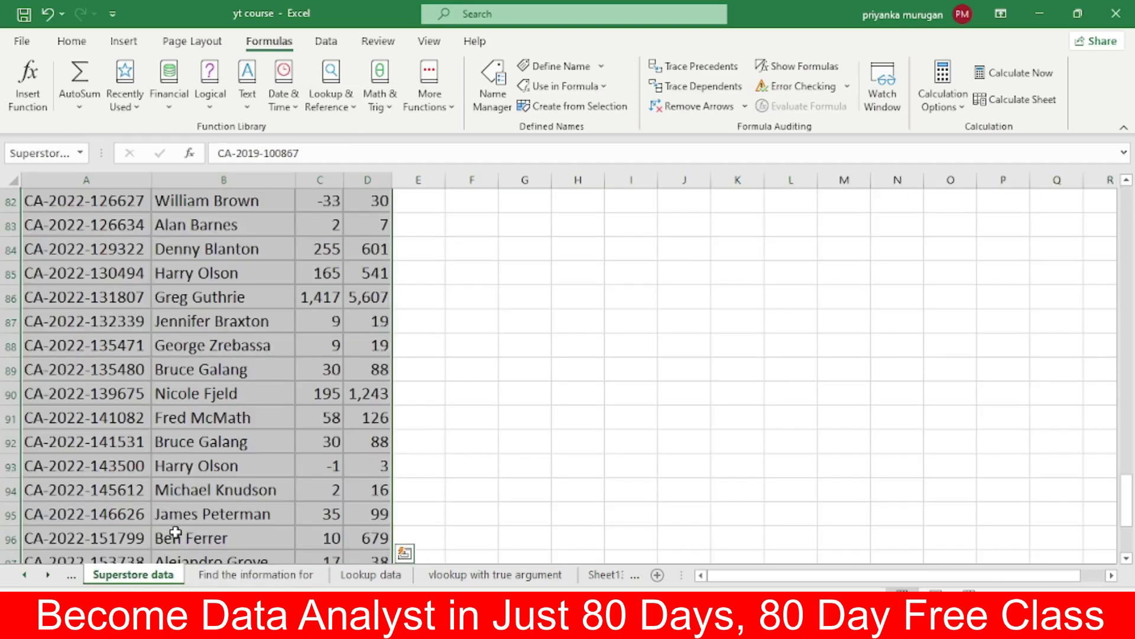
pyautogui.scroll(5, 502, 312)
pyautogui.click(553, 325)
pyautogui.scroll(3, 207, 419)
pyautogui.scroll(10, 207, 418)
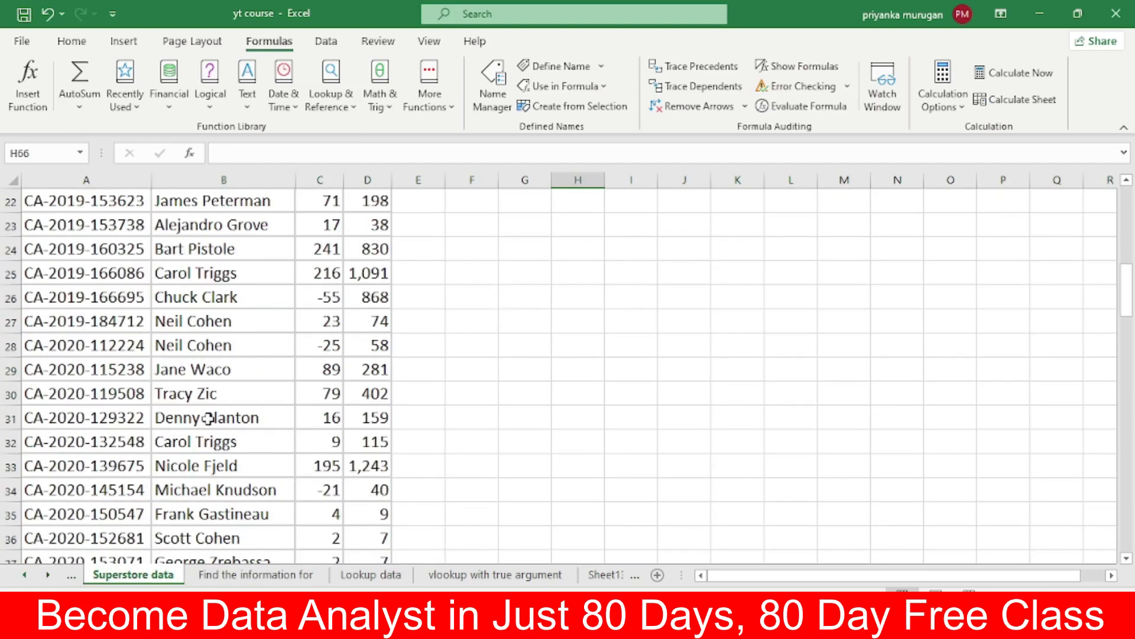
pyautogui.scroll(7, 221, 402)
pyautogui.scroll(1, 262, 286)
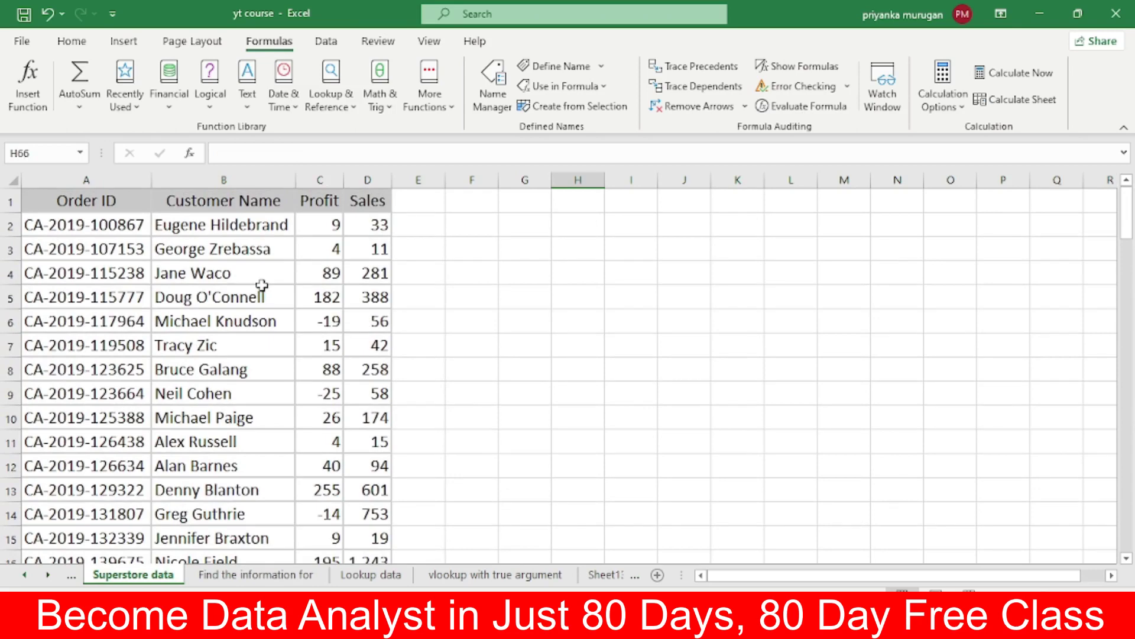
pyautogui.scroll(-5, 262, 286)
pyautogui.scroll(-13, 278, 289)
pyautogui.scroll(-5, 286, 291)
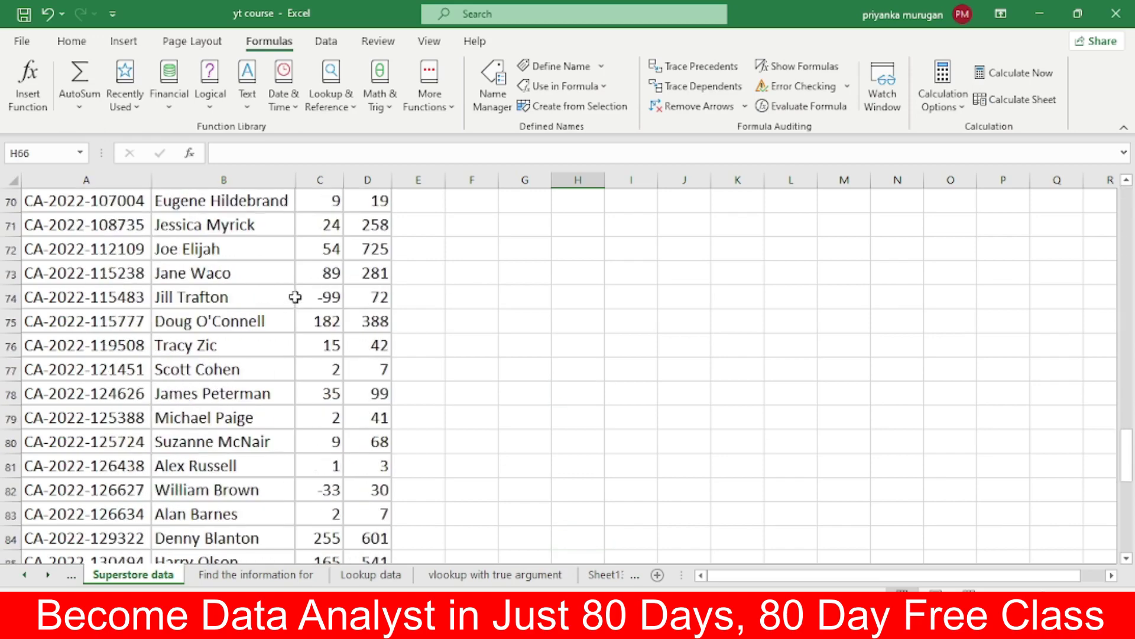
pyautogui.scroll(-10, 293, 294)
pyautogui.scroll(-1, 298, 296)
pyautogui.scroll(4, 299, 296)
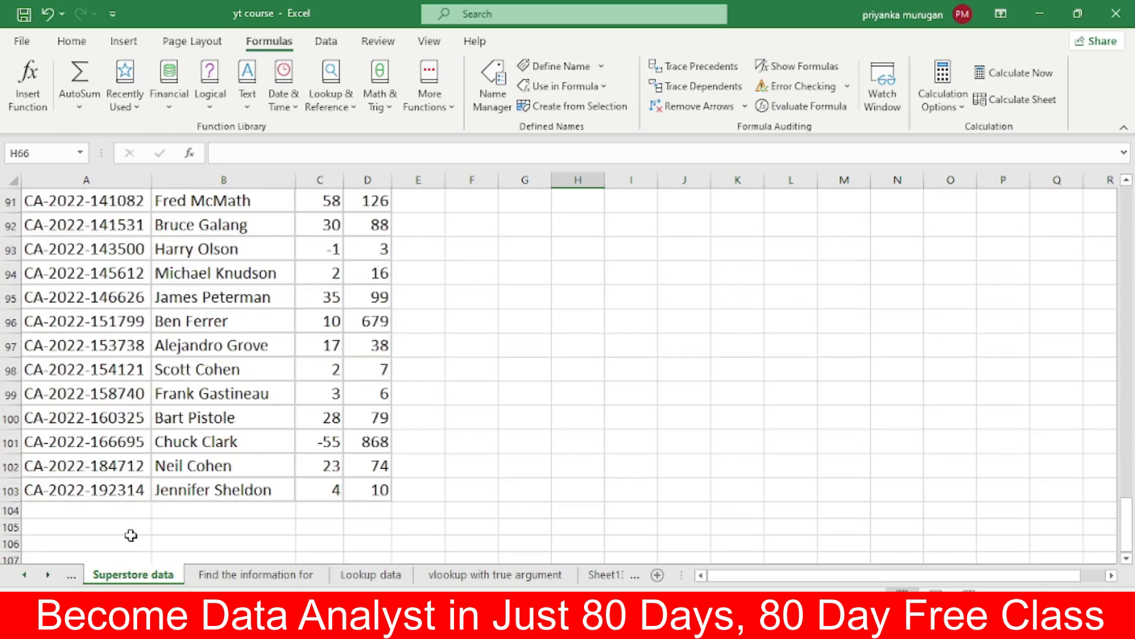
# Step: Copy the unmatched order ID from B8 on the lookup sheet into A104 of Superstore data
pyautogui.click(224, 574)
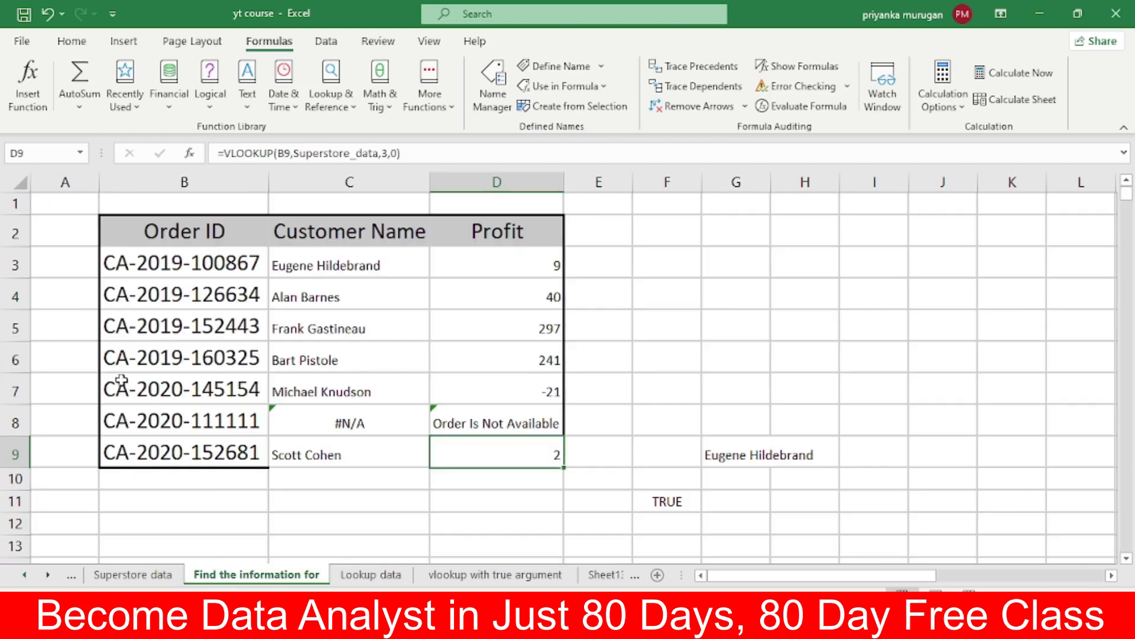
pyautogui.click(117, 420)
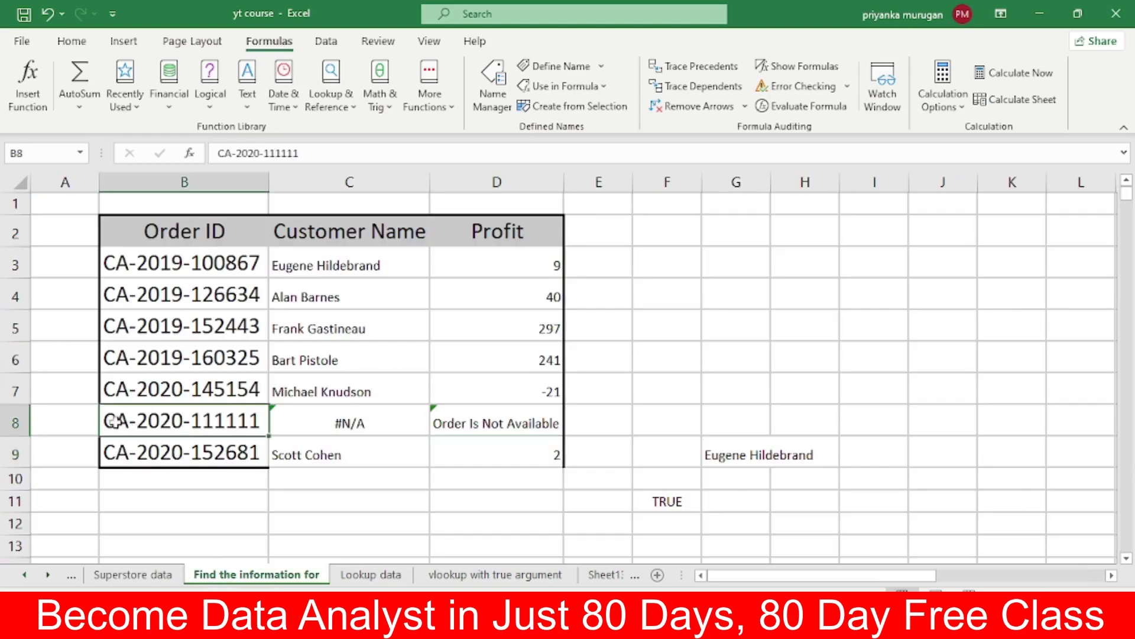
pyautogui.rightClick(252, 422)
pyautogui.click(295, 170)
pyautogui.click(133, 574)
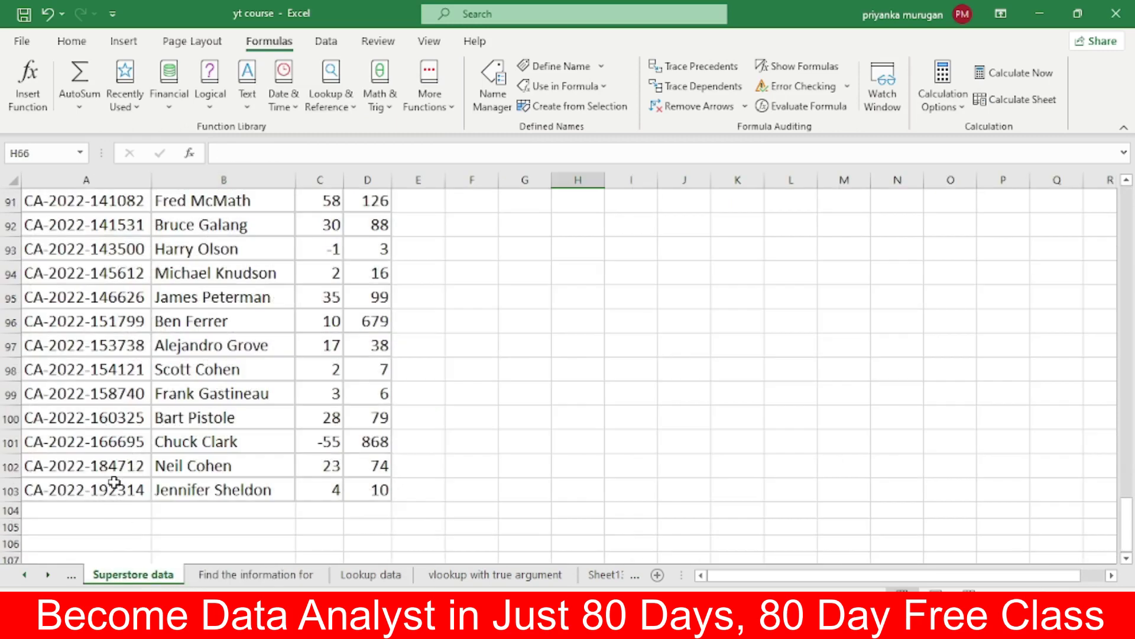
pyautogui.rightClick(59, 510)
pyautogui.click(93, 107)
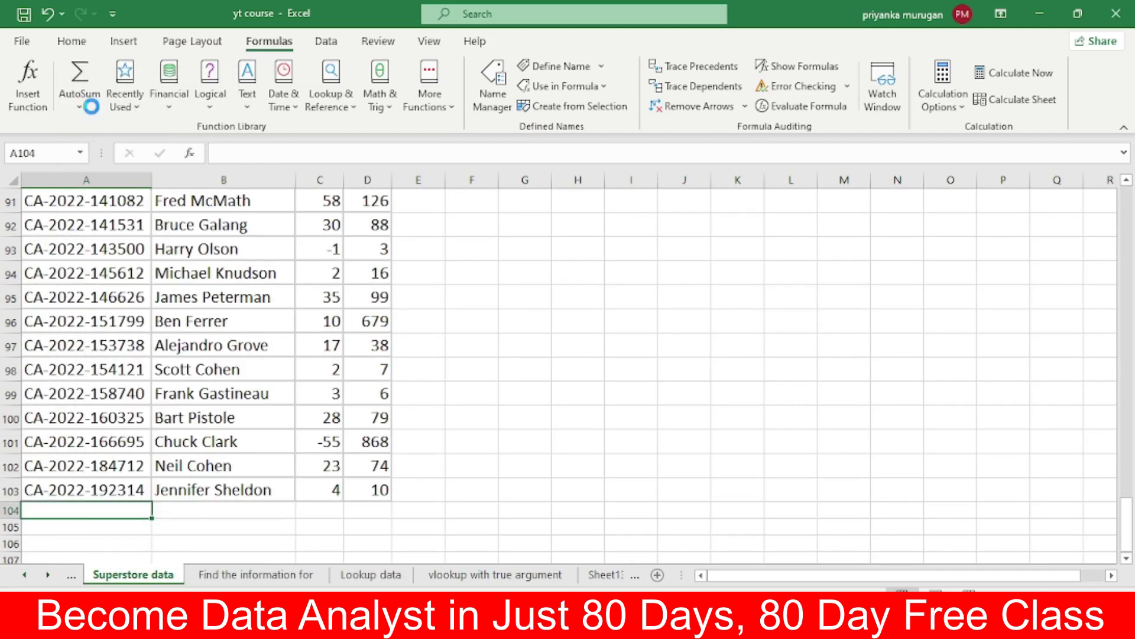
pyautogui.rightClick(59, 510)
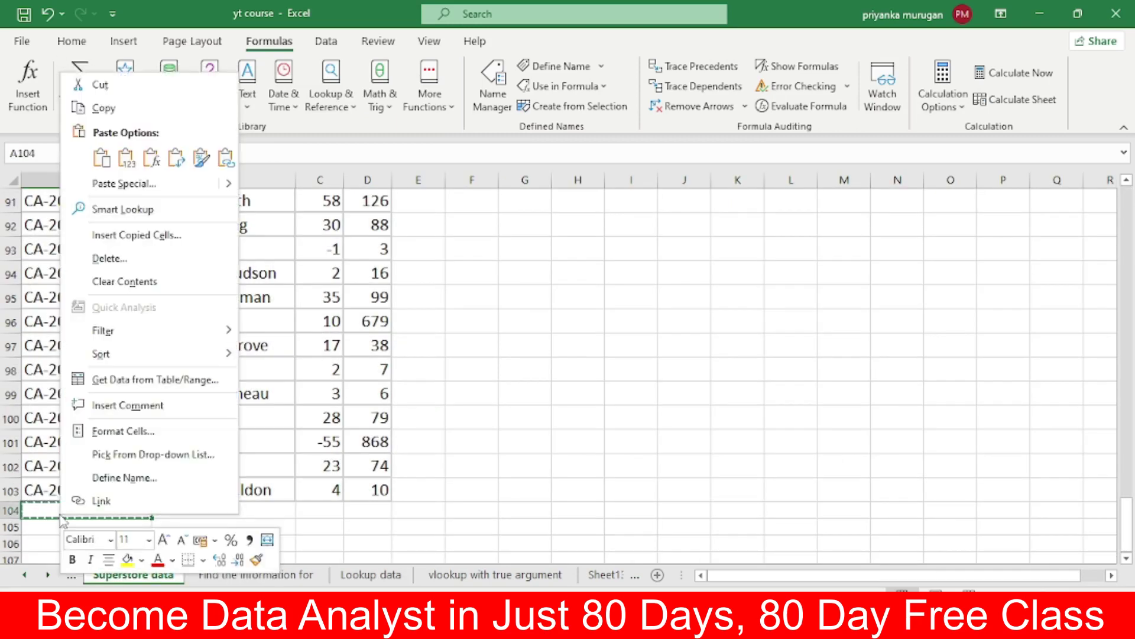
pyautogui.click(102, 158)
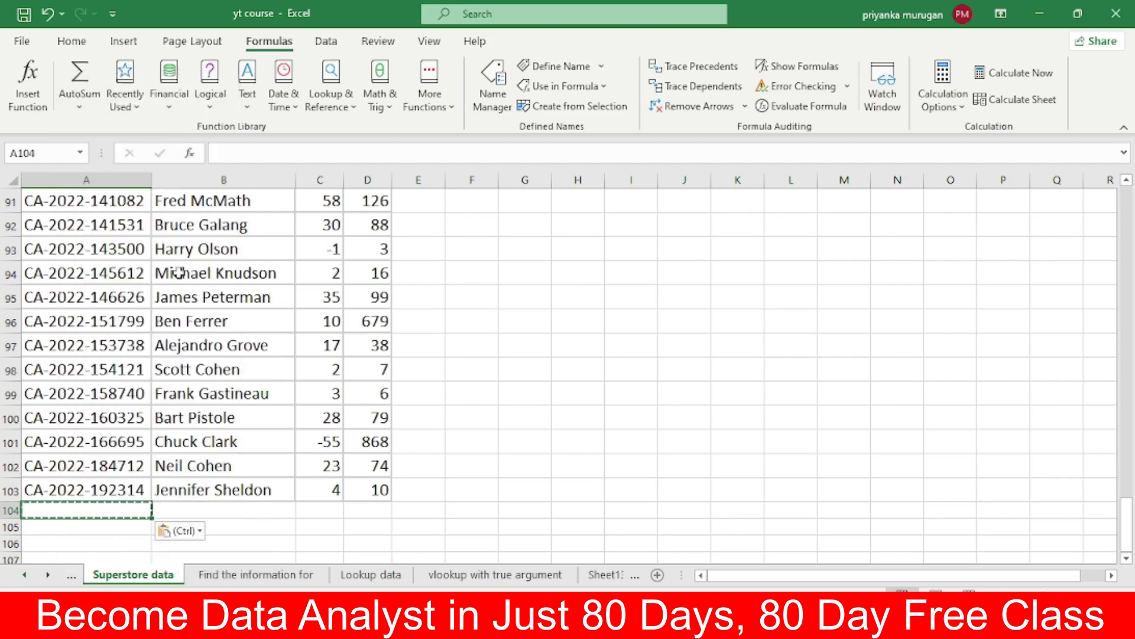
pyautogui.click(216, 575)
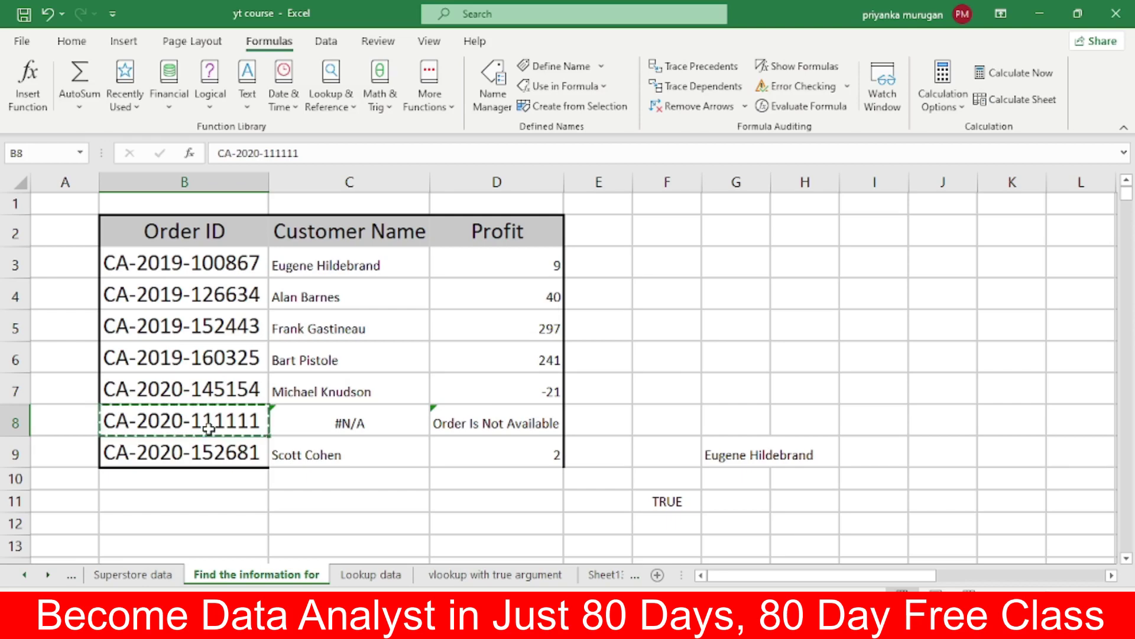
pyautogui.click(133, 575)
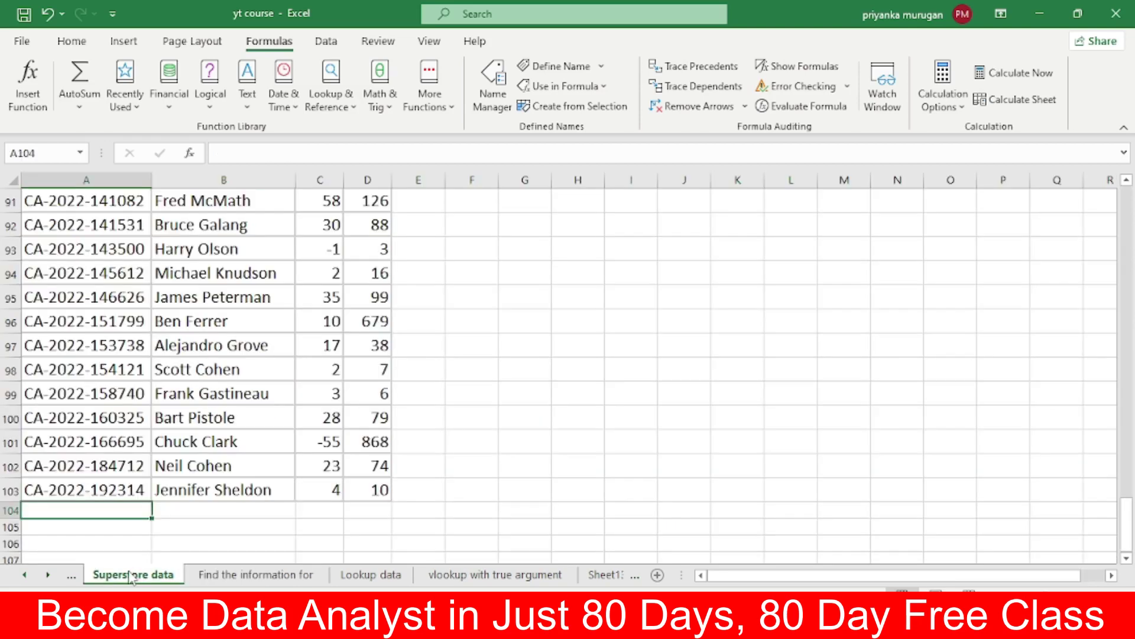
pyautogui.hotkey('ctrl', 'v')
# Step: Fill row 104 with a customer name, Profit 8 and Sales 18
pyautogui.click(222, 509)
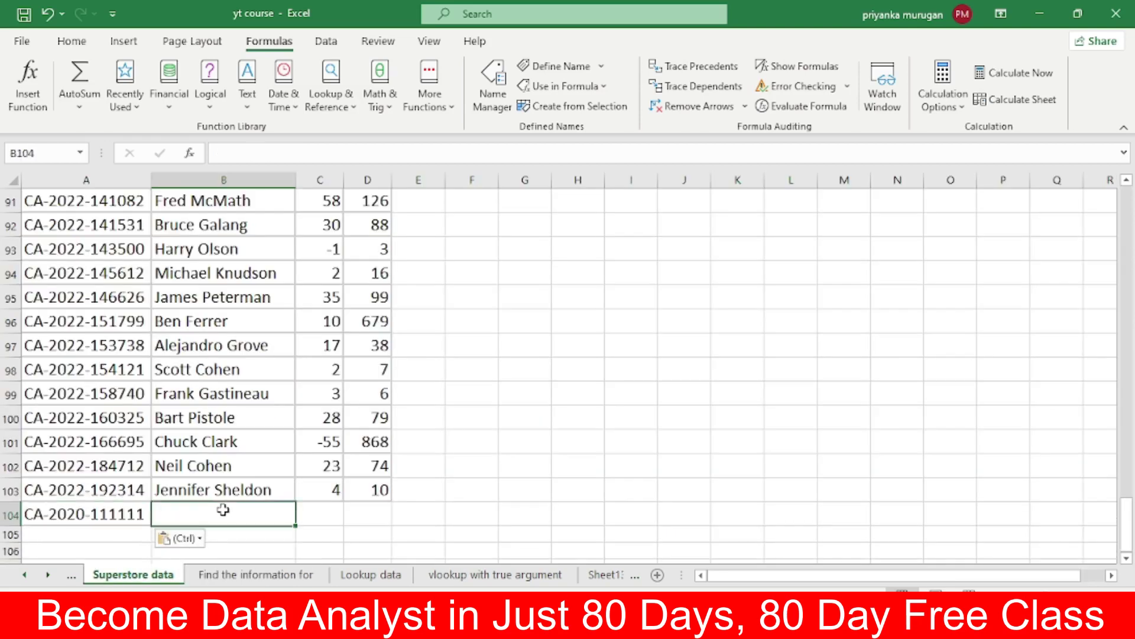
pyautogui.write('Kar')
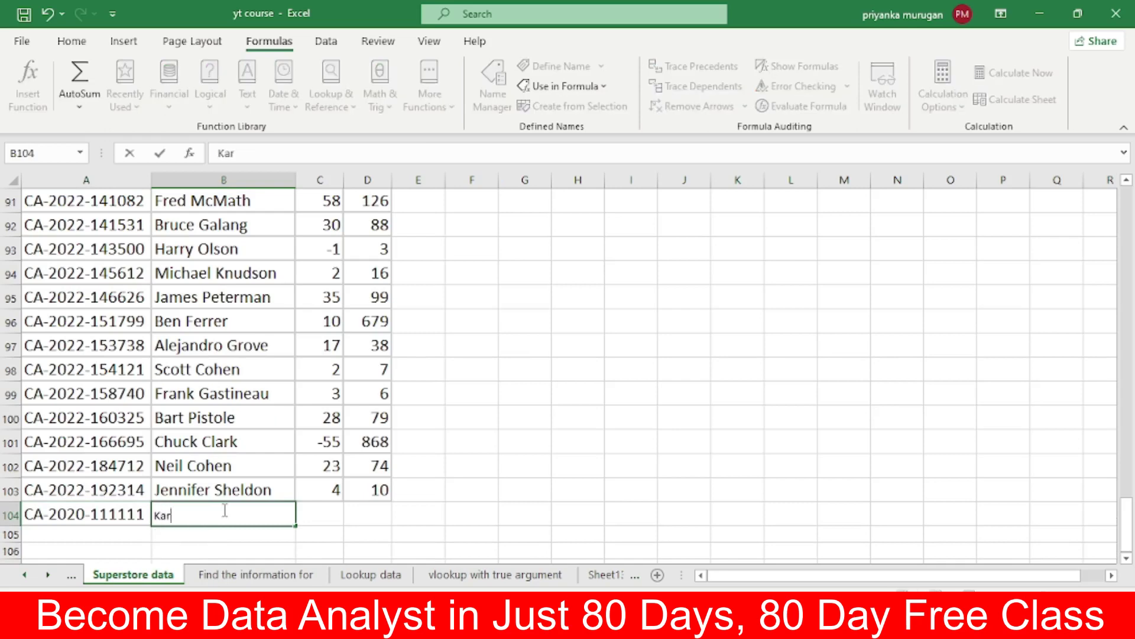
pyautogui.write('thick')
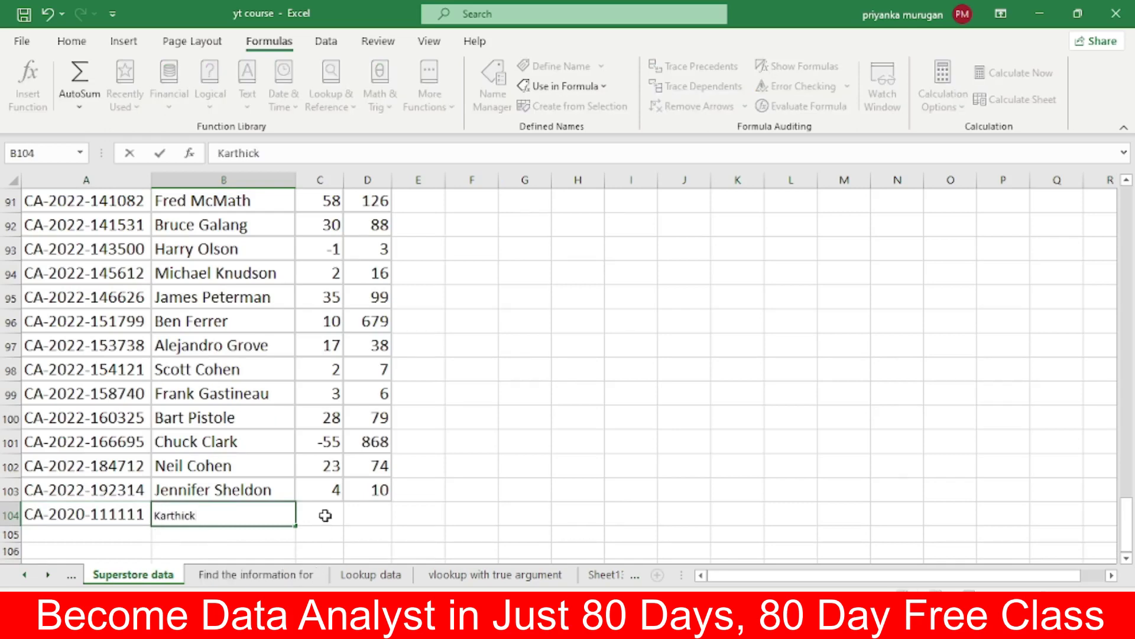
pyautogui.click(326, 509)
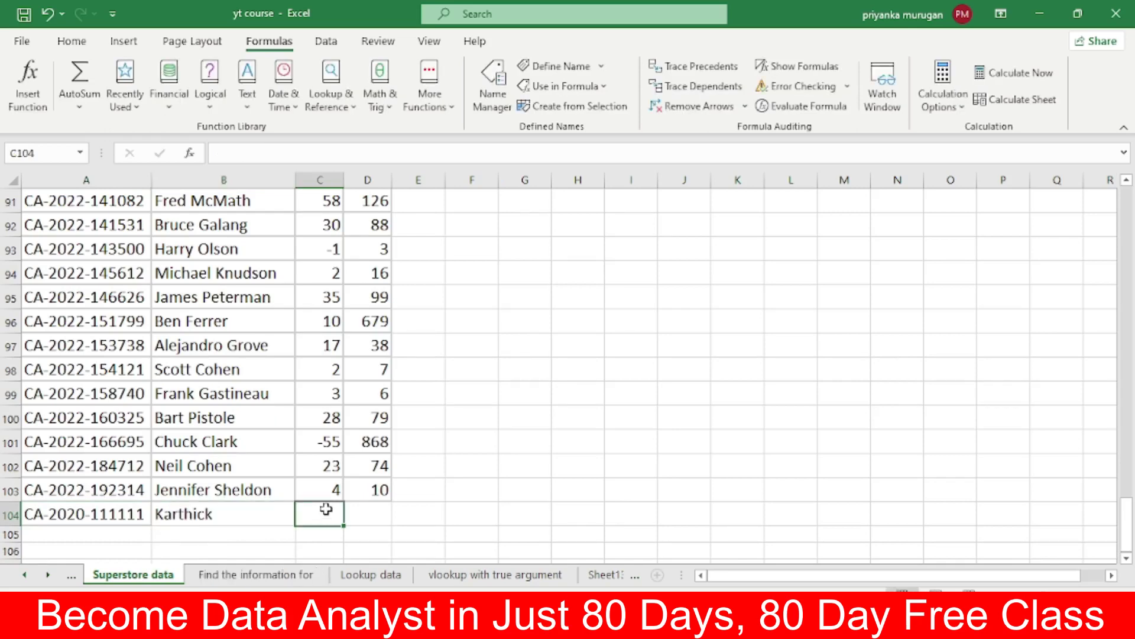
pyautogui.write('8')
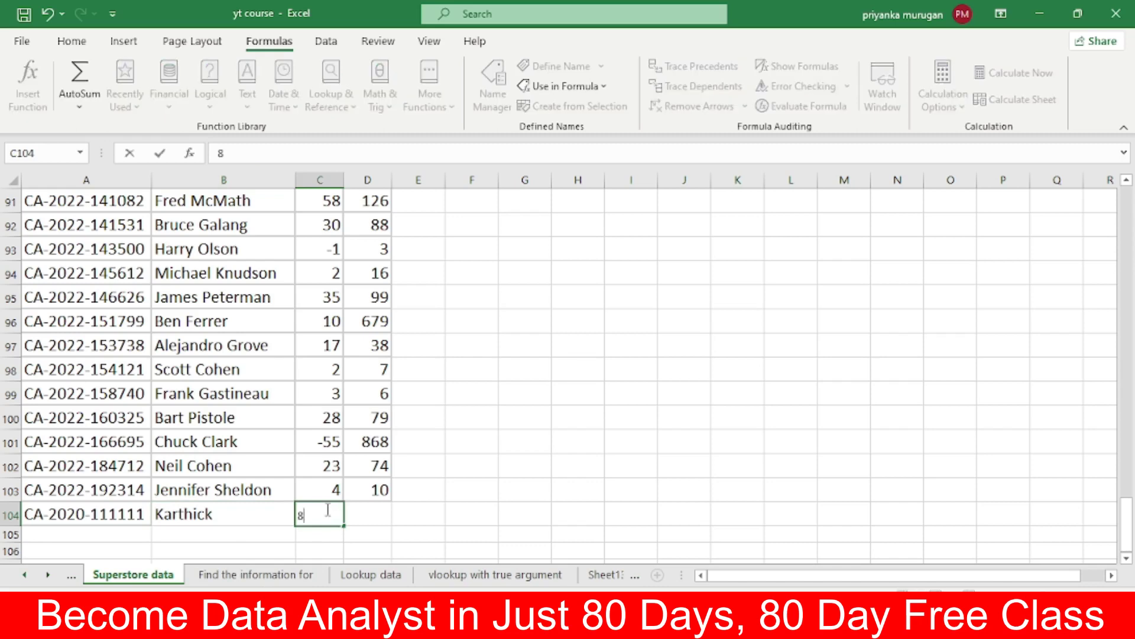
pyautogui.press('Tab')
pyautogui.write('1')
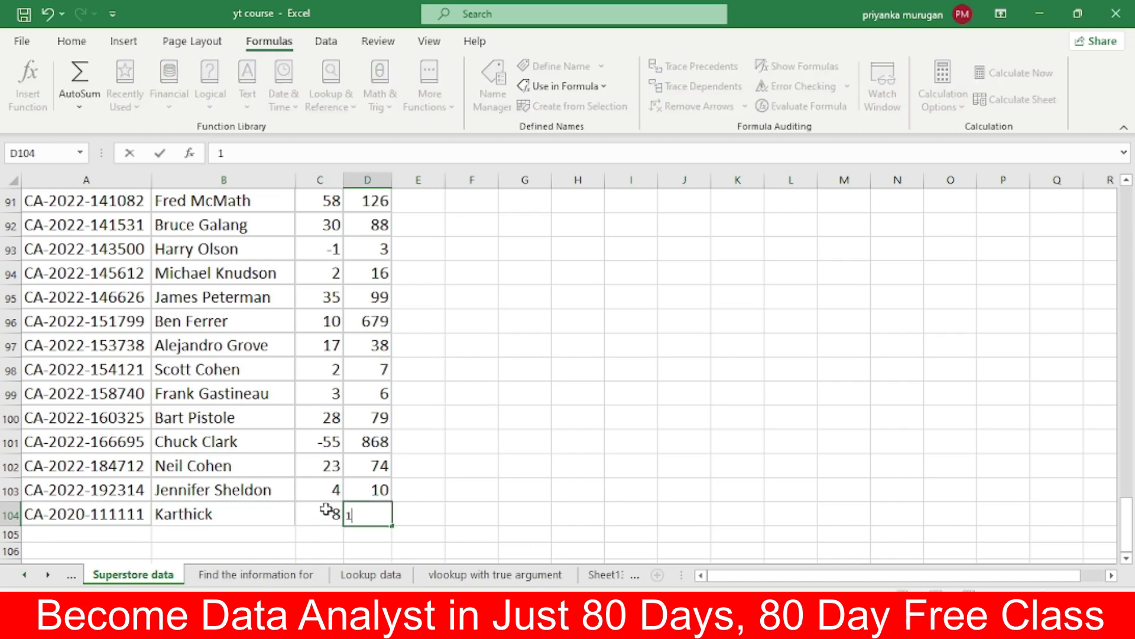
pyautogui.write('8')
pyautogui.press('Return')
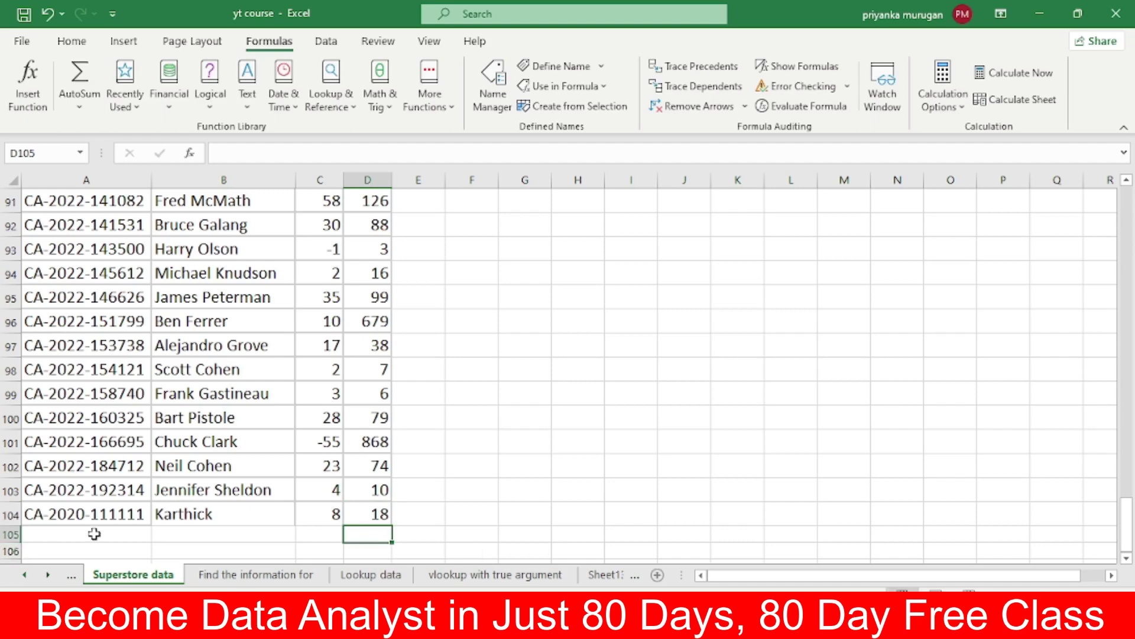
# Step: Inspect the C8 VLOOKUP formula, then view the Superstore data header row
pyautogui.click(218, 574)
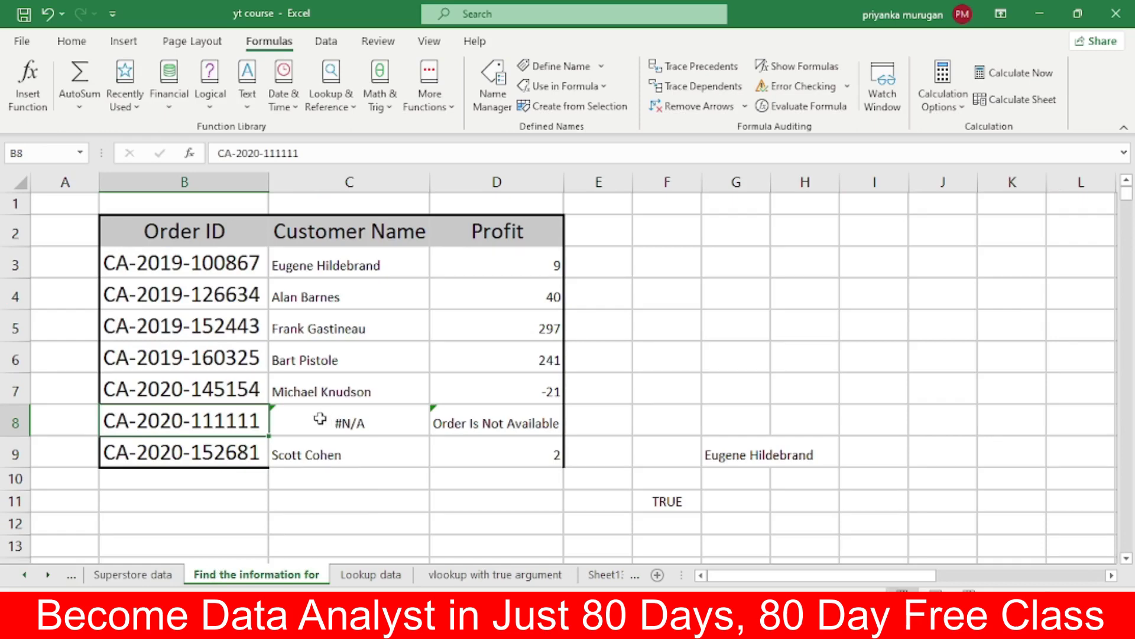
pyautogui.click(329, 421)
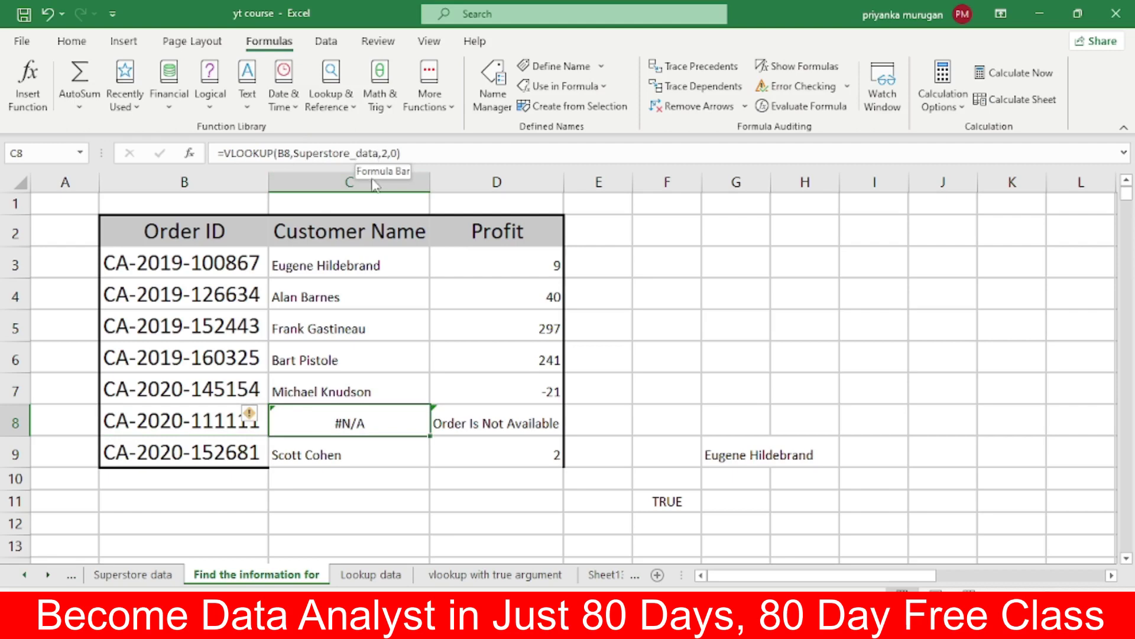
pyautogui.click(122, 575)
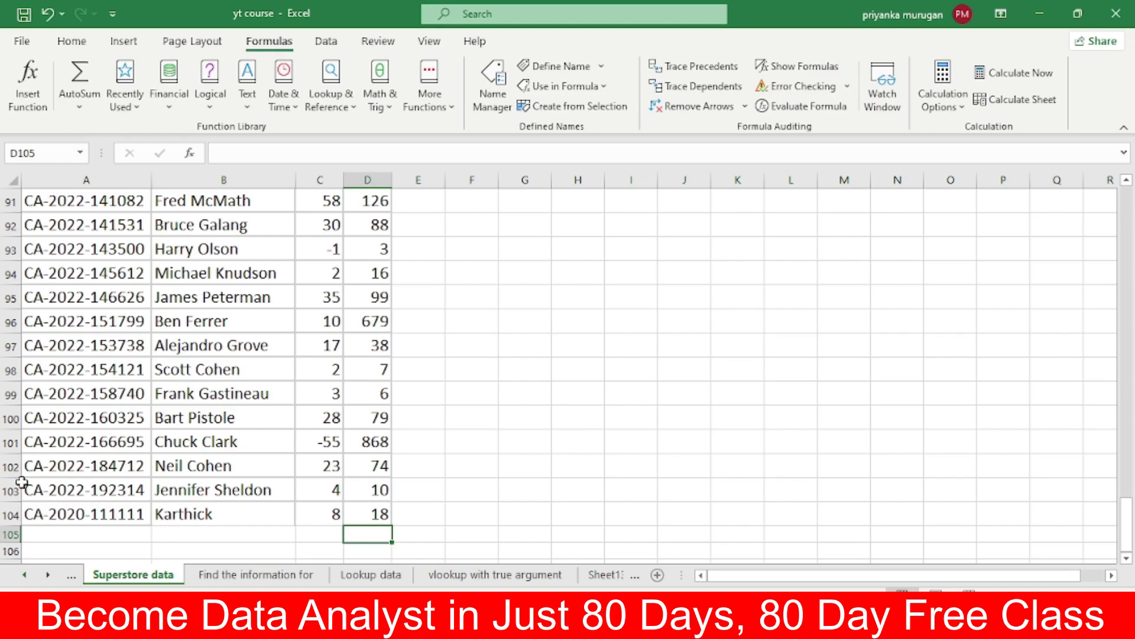
pyautogui.scroll(8, 249, 437)
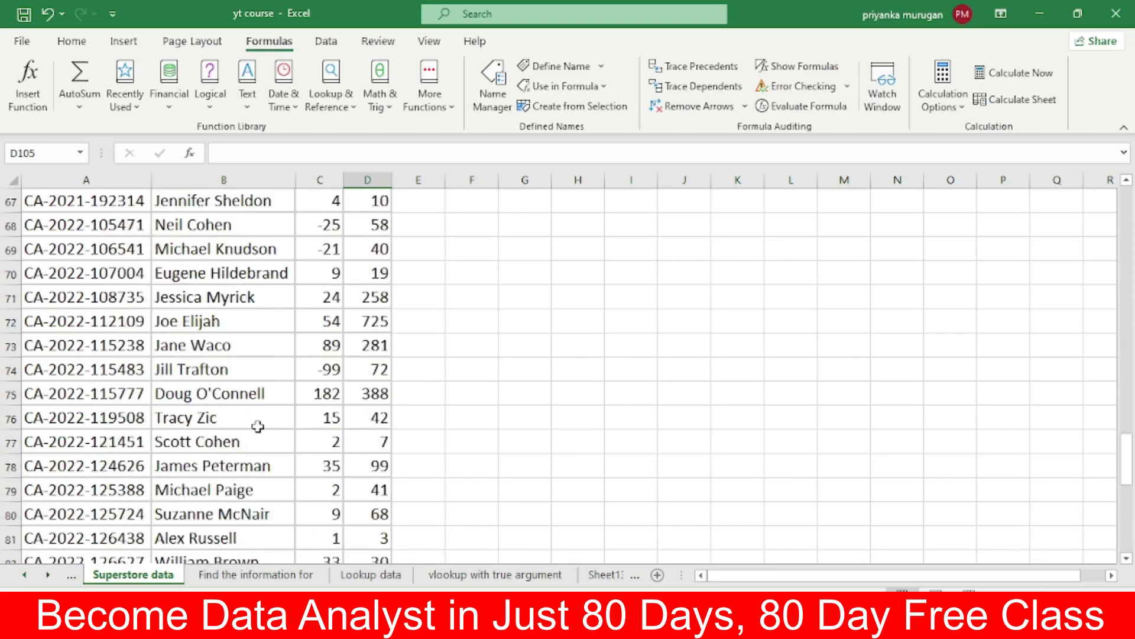
pyautogui.scroll(9, 256, 426)
pyautogui.scroll(7, 256, 426)
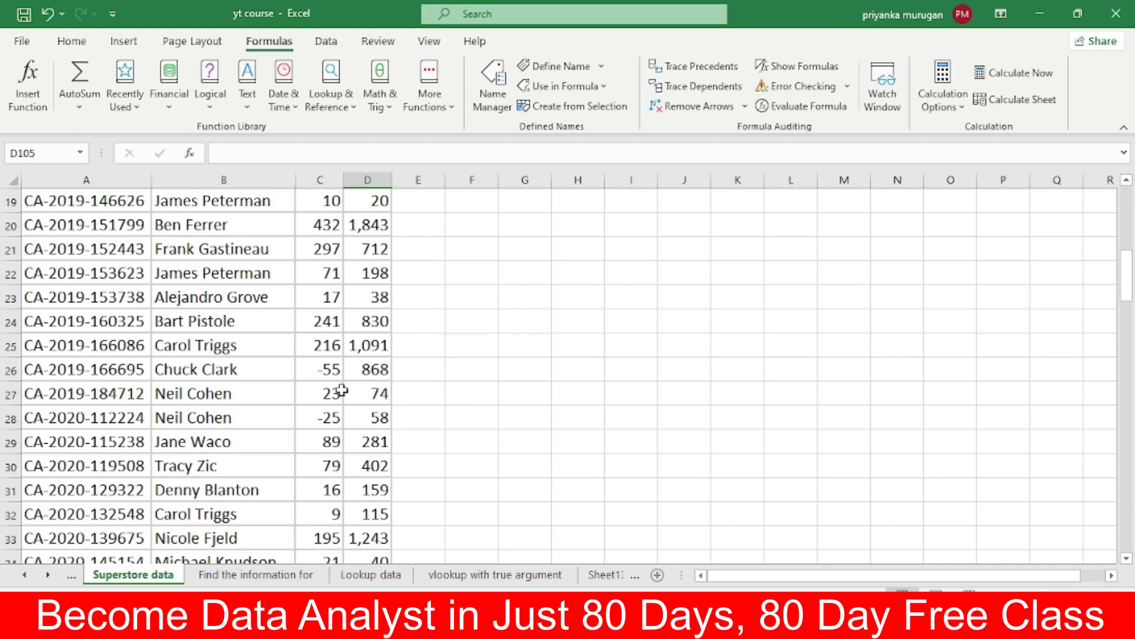
pyautogui.scroll(6, 481, 269)
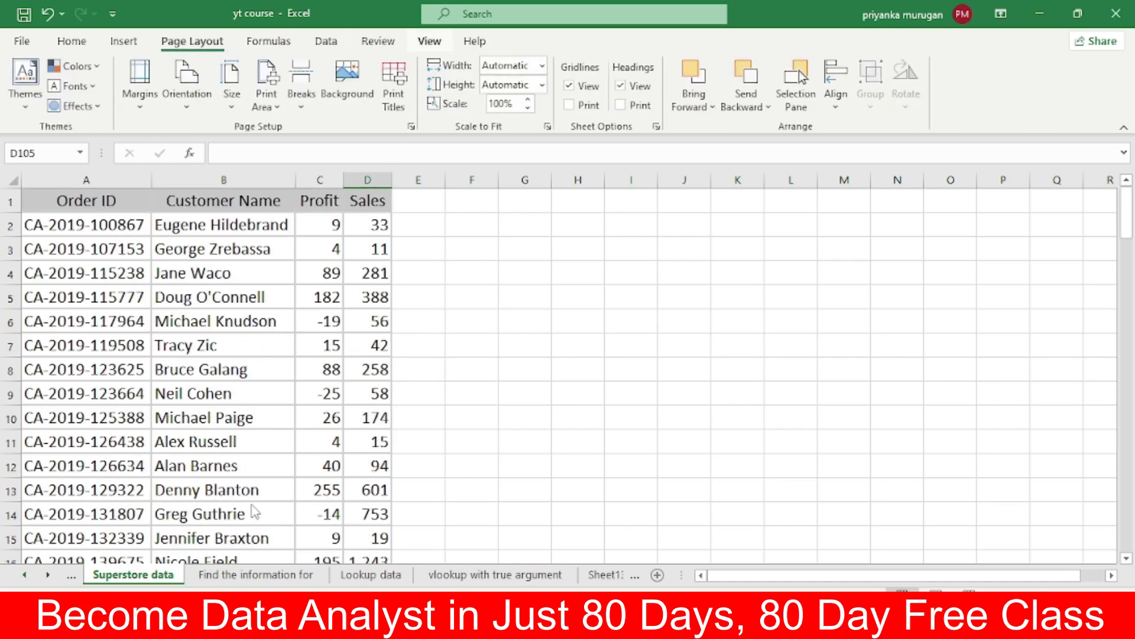
# Step: Convert the Superstore data range A1:D104 into an Excel table with Ctrl+T
pyautogui.click(242, 277)
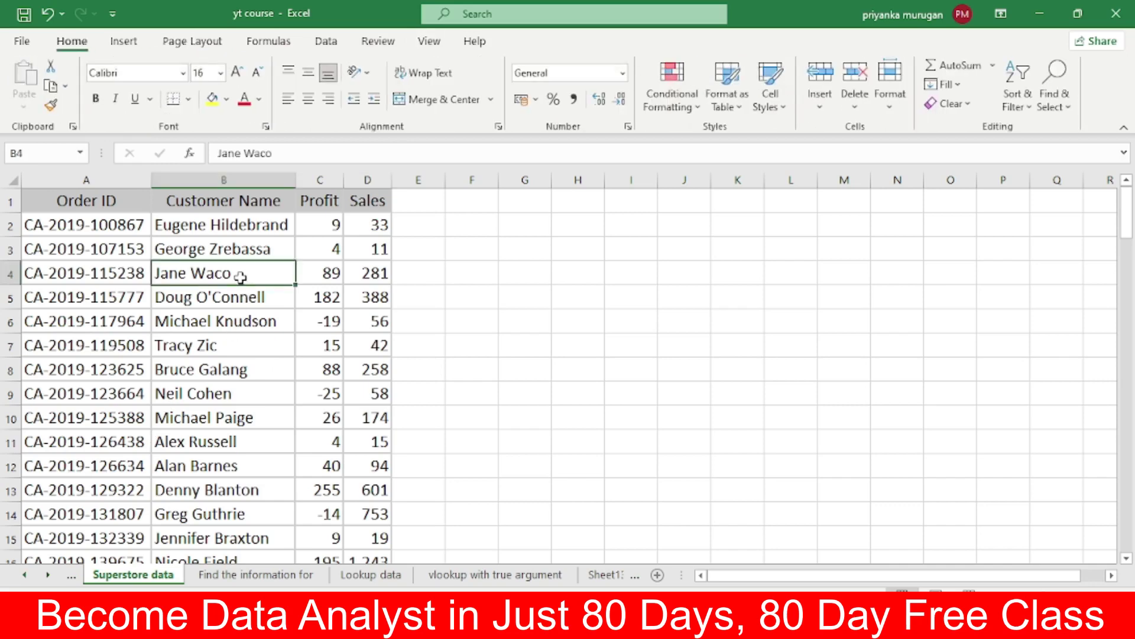
pyautogui.hotkey('ctrl', 'a')
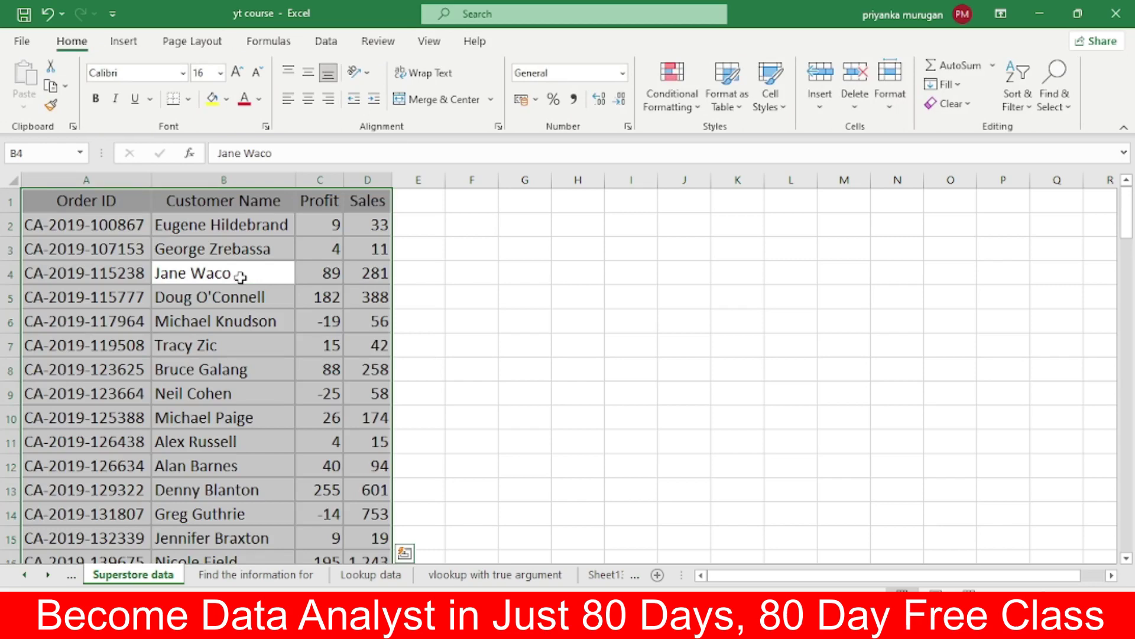
pyautogui.hotkey('ctrl', 't')
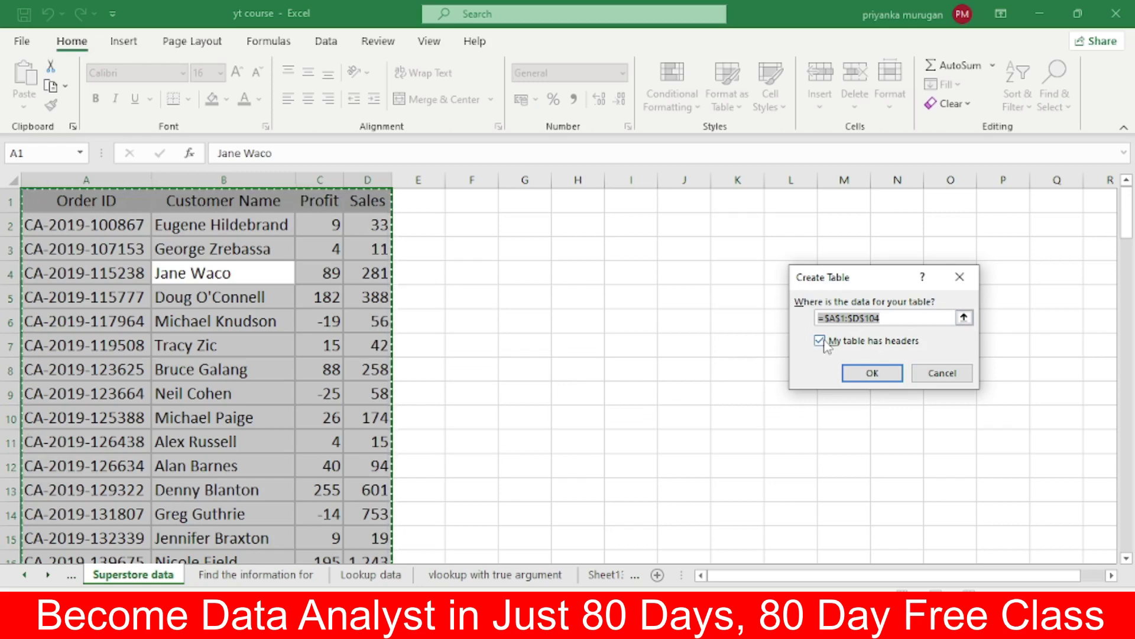
pyautogui.click(873, 372)
# Step: Scroll down to the table's end and select row 104 with the added order
pyautogui.click(594, 320)
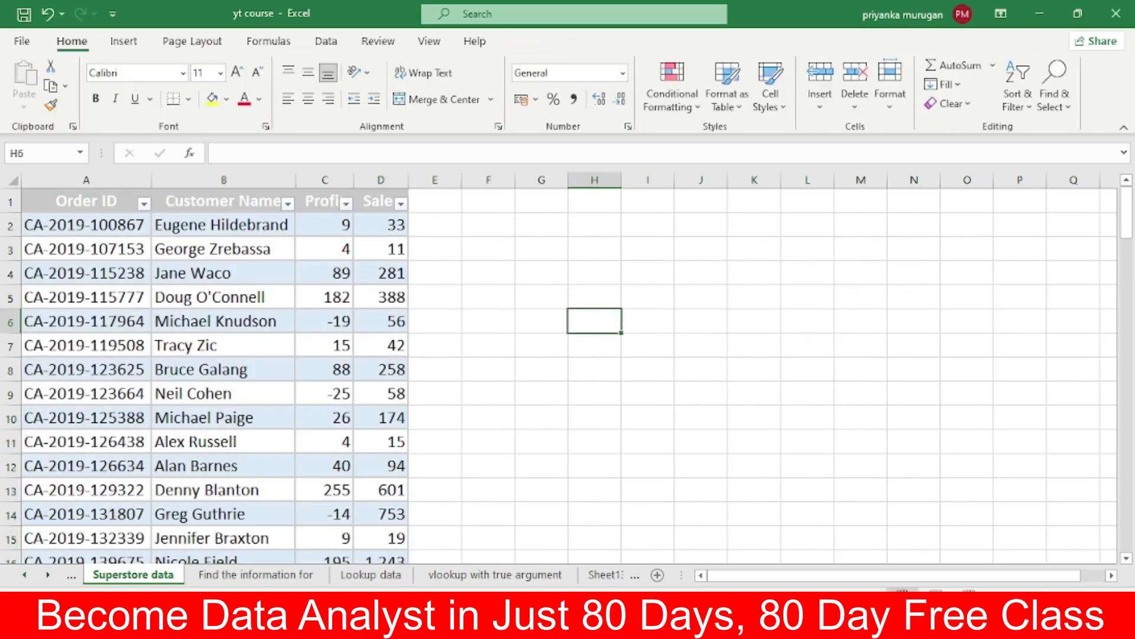
pyautogui.scroll(-4, 235, 246)
pyautogui.scroll(-7, 226, 291)
pyautogui.scroll(-10, 279, 408)
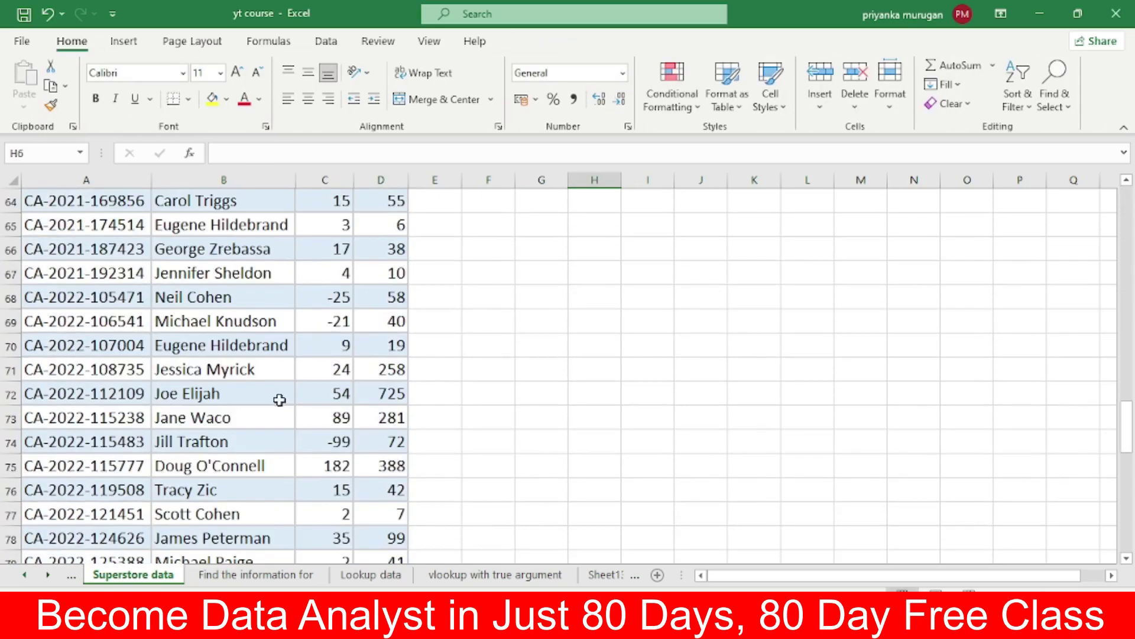
pyautogui.scroll(-11, 279, 400)
pyautogui.scroll(-5, 279, 396)
pyautogui.scroll(4, 279, 396)
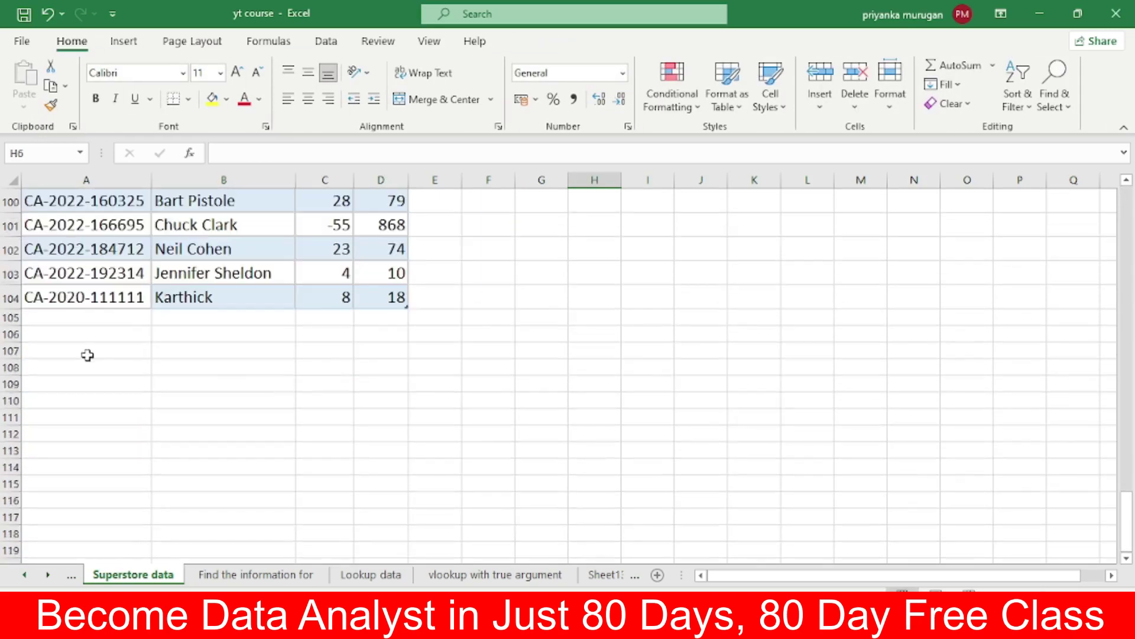
pyautogui.click(15, 297)
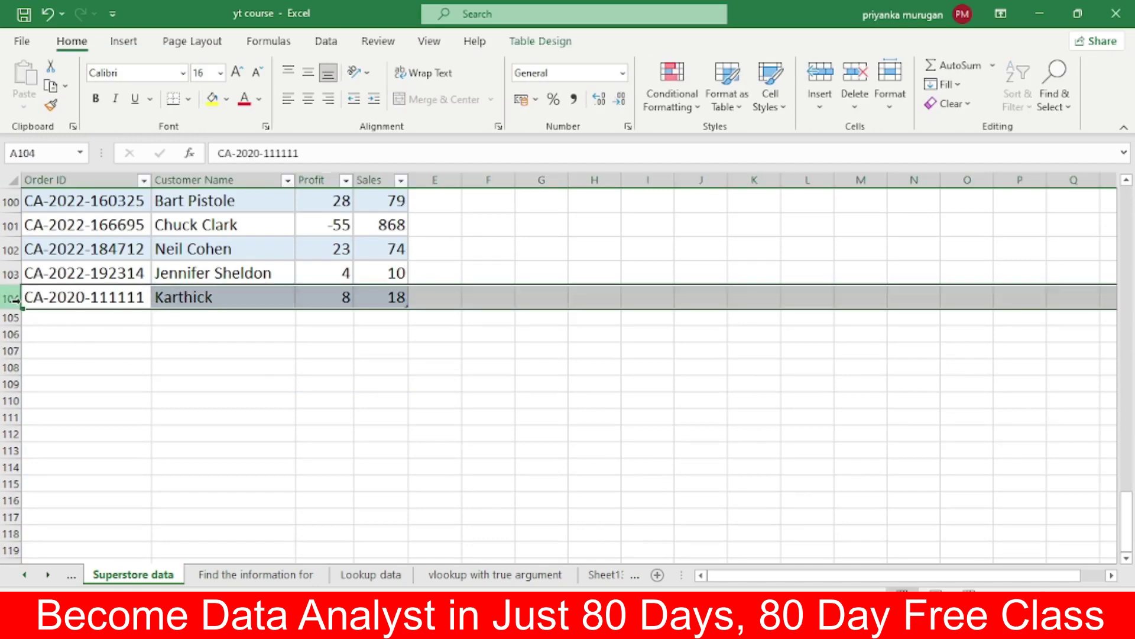
# Step: Delete row 104 from the Superstore table
pyautogui.rightClick(14, 299)
pyautogui.click(82, 457)
pyautogui.scroll(4, 468, 408)
pyautogui.click(602, 326)
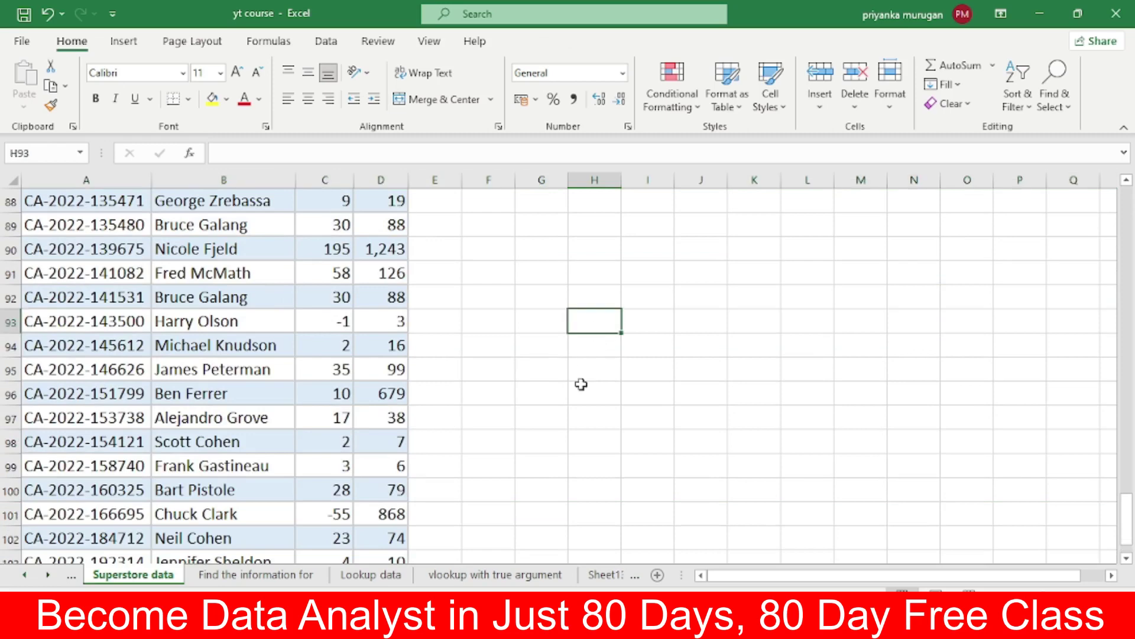
pyautogui.scroll(-5, 568, 414)
pyautogui.scroll(2, 532, 453)
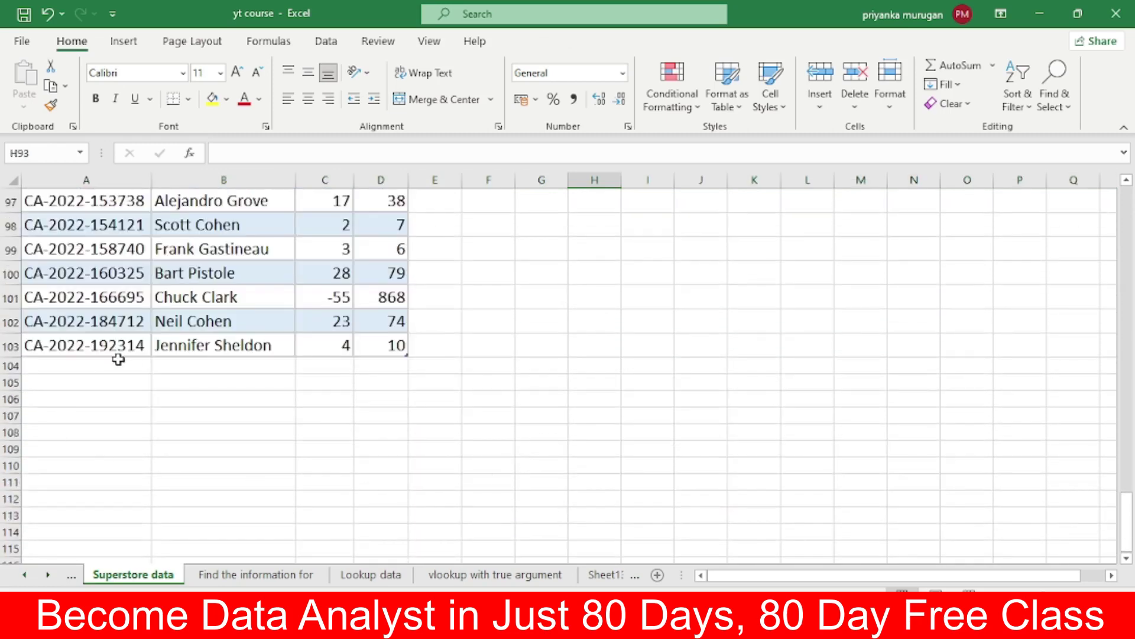
pyautogui.scroll(13, 649, 336)
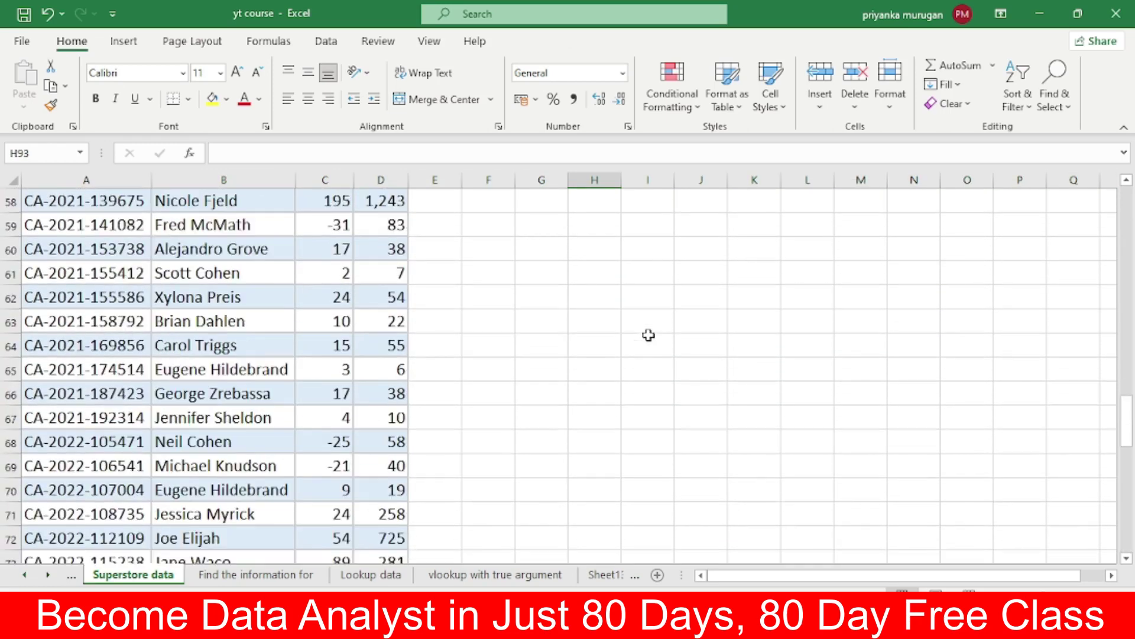
pyautogui.scroll(5, 649, 335)
pyautogui.scroll(1, 649, 337)
pyautogui.scroll(5, 650, 333)
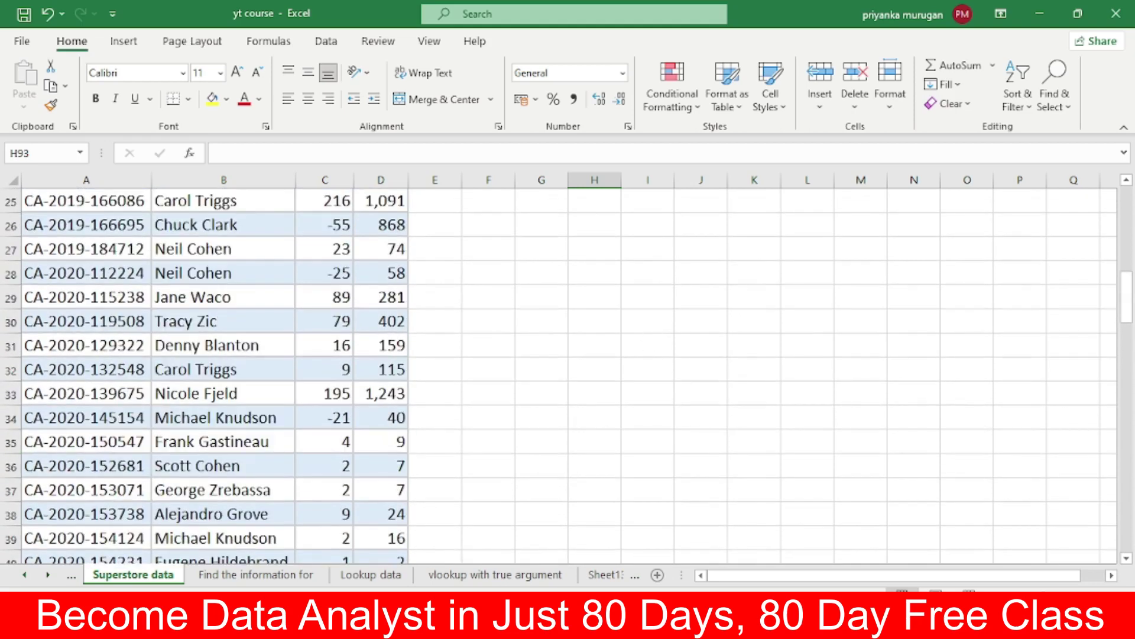
pyautogui.click(256, 574)
pyautogui.click(173, 427)
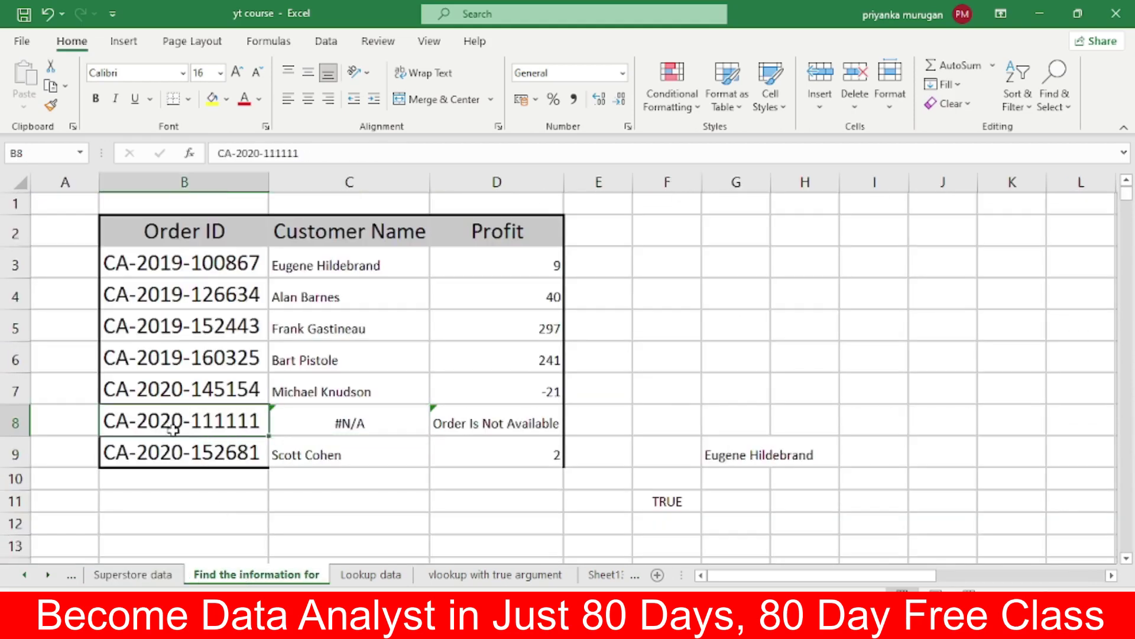
pyautogui.click(132, 574)
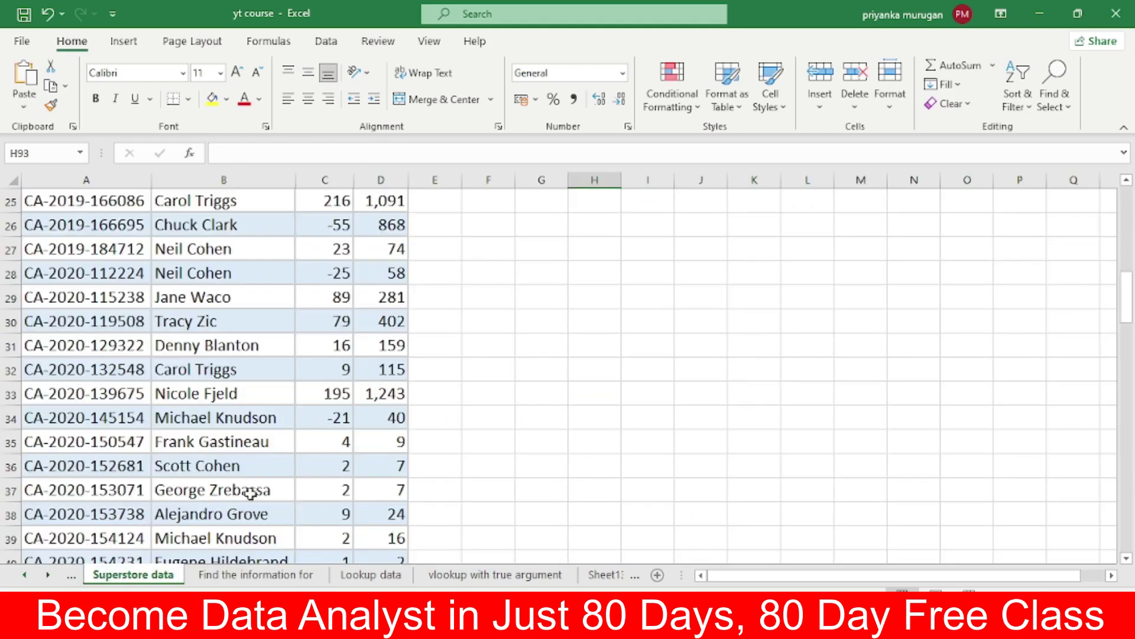
pyautogui.scroll(-6, 249, 493)
pyautogui.scroll(-6, 256, 469)
pyautogui.scroll(-20, 261, 455)
pyautogui.scroll(8, 259, 447)
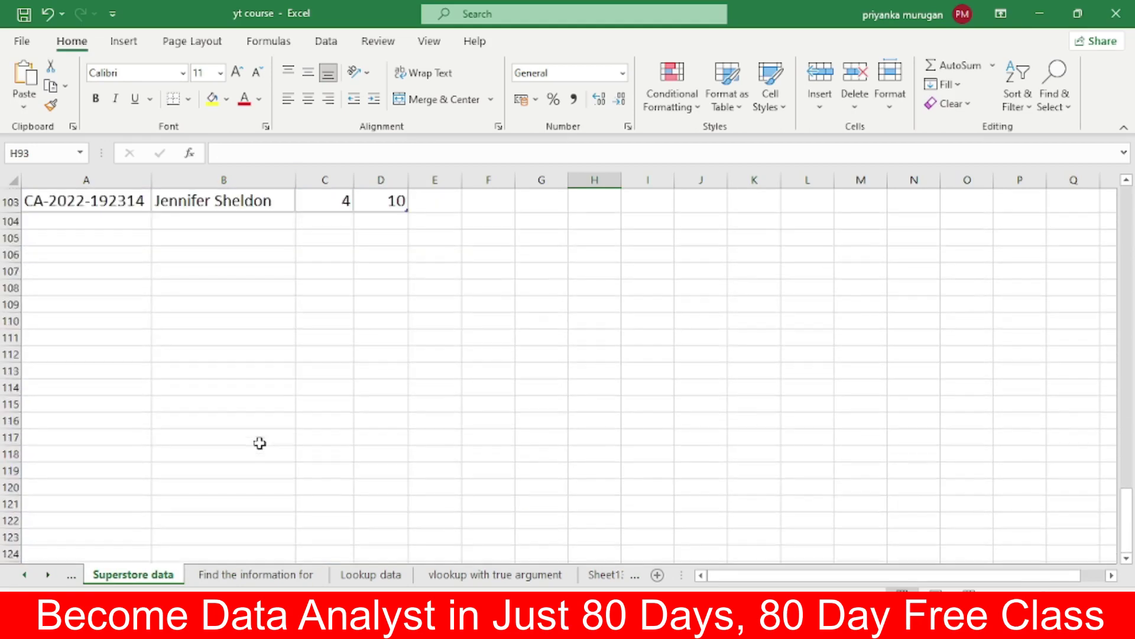
pyautogui.click(107, 235)
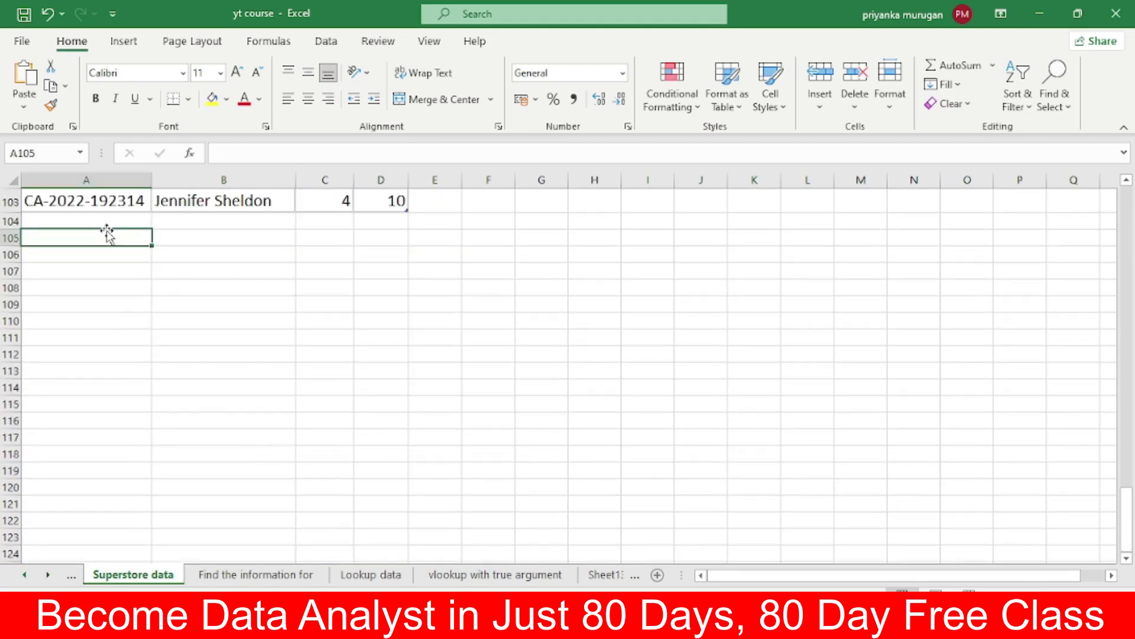
pyautogui.click(104, 223)
pyautogui.hotkey('ctrl', 'v')
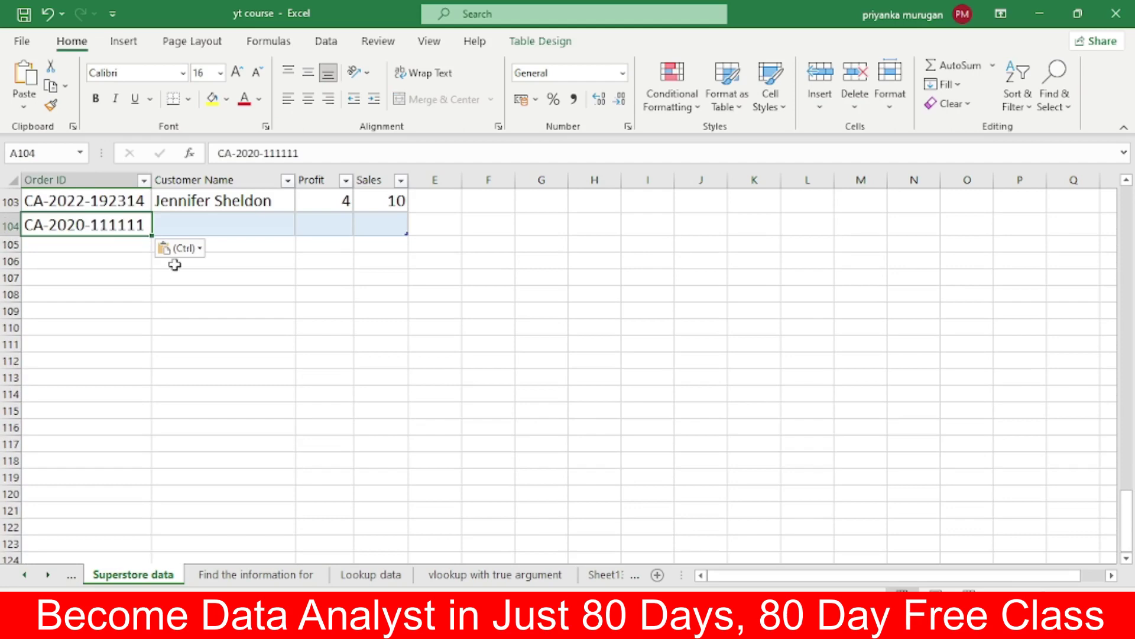
pyautogui.scroll(4, 571, 362)
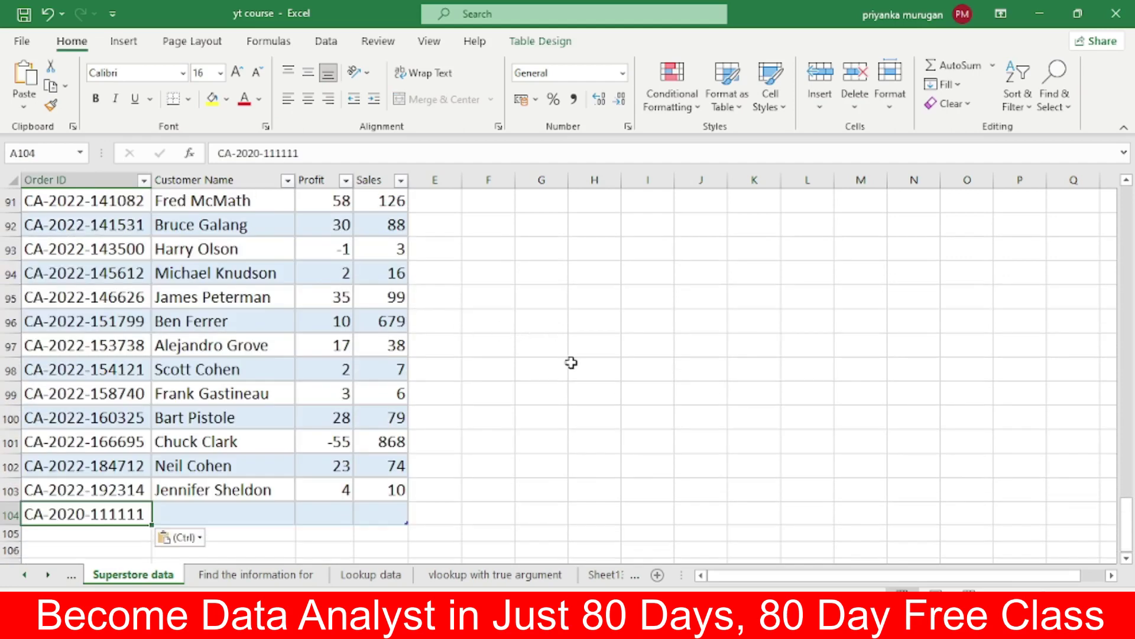
# Step: Enter a customer name, Profit 8 and Sales 18 in row 104, then return to the lookup sheet
pyautogui.click(216, 512)
pyautogui.write('Ka')
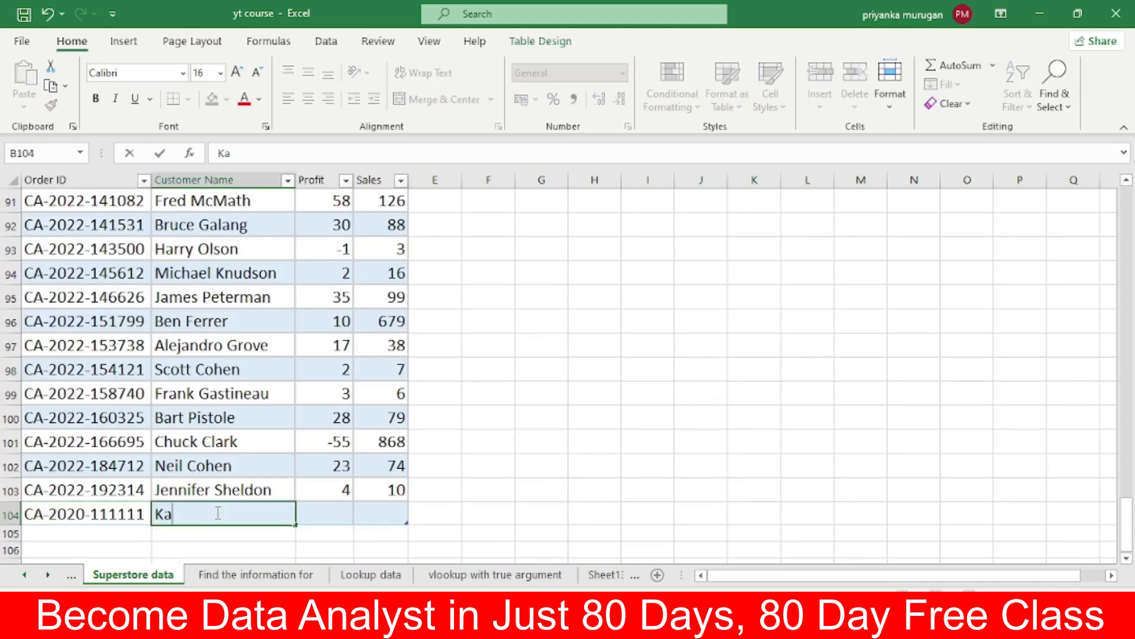
pyautogui.write('rthick')
pyautogui.press('Tab')
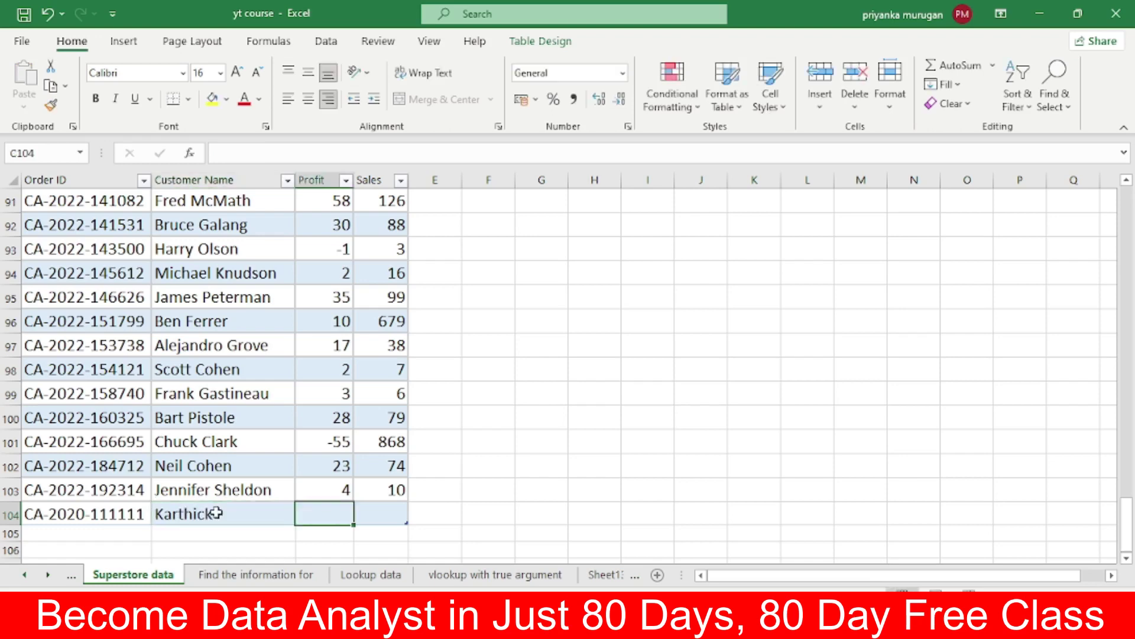
pyautogui.write('8')
pyautogui.press('Tab')
pyautogui.write('1')
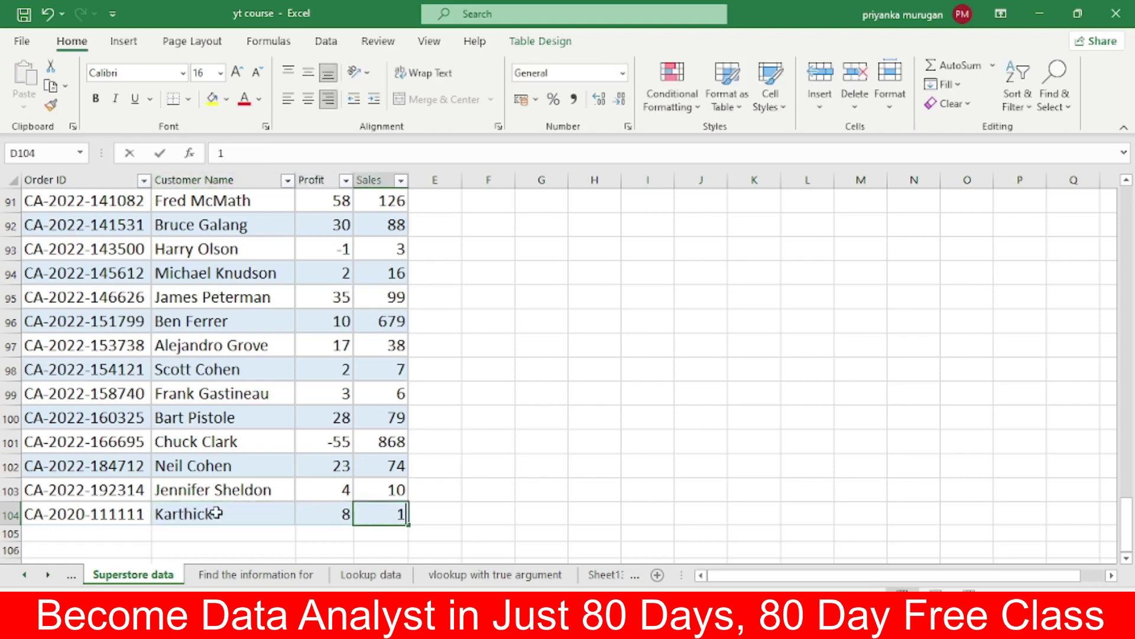
pyautogui.write('8')
pyautogui.press('Tab')
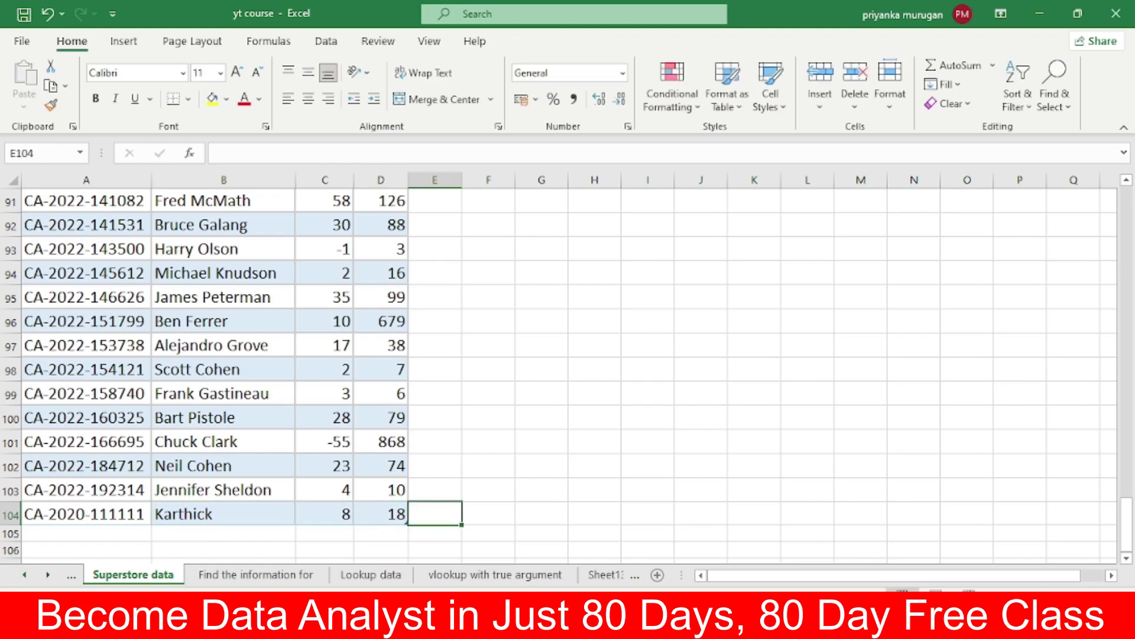
pyautogui.click(256, 574)
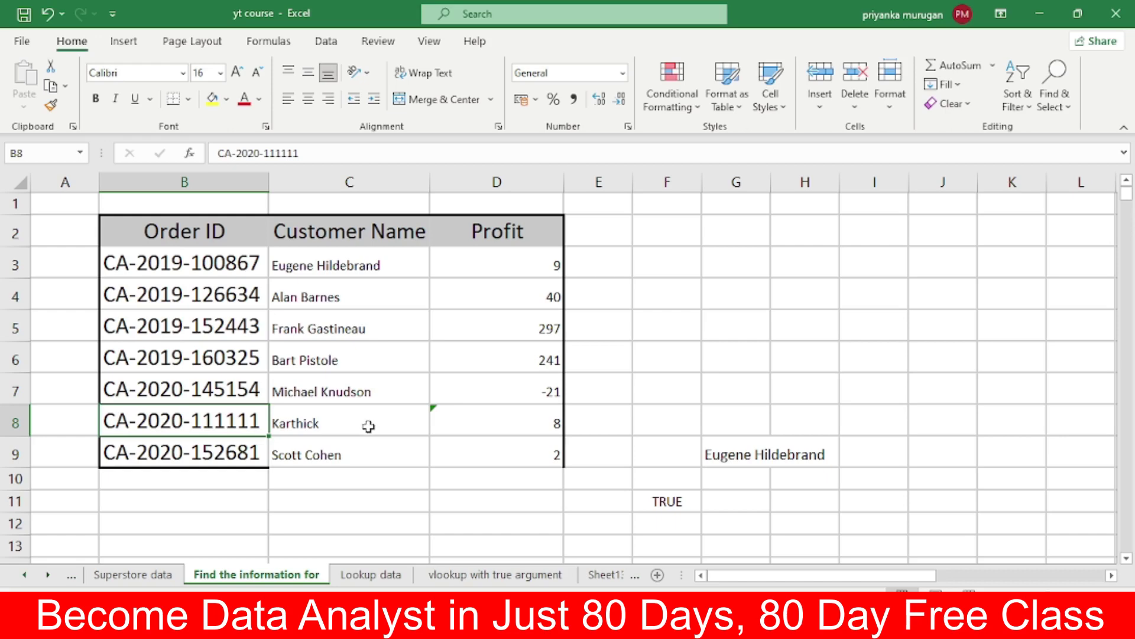
# Step: Compare the Superstore data sheet with the Find the information for sheet
pyautogui.click(127, 578)
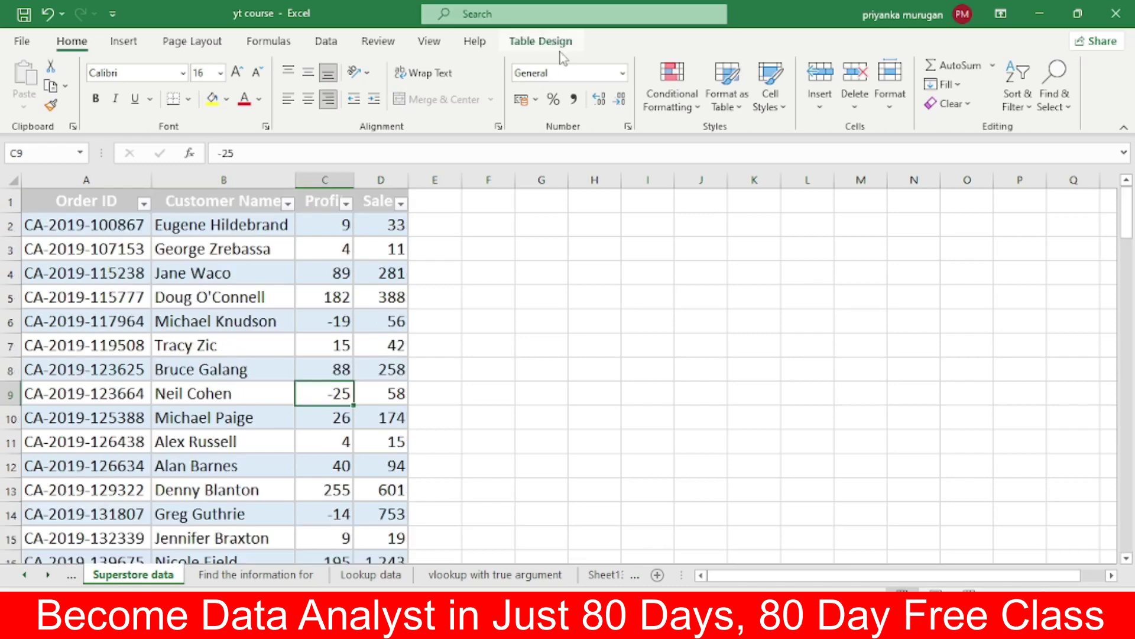
pyautogui.click(260, 576)
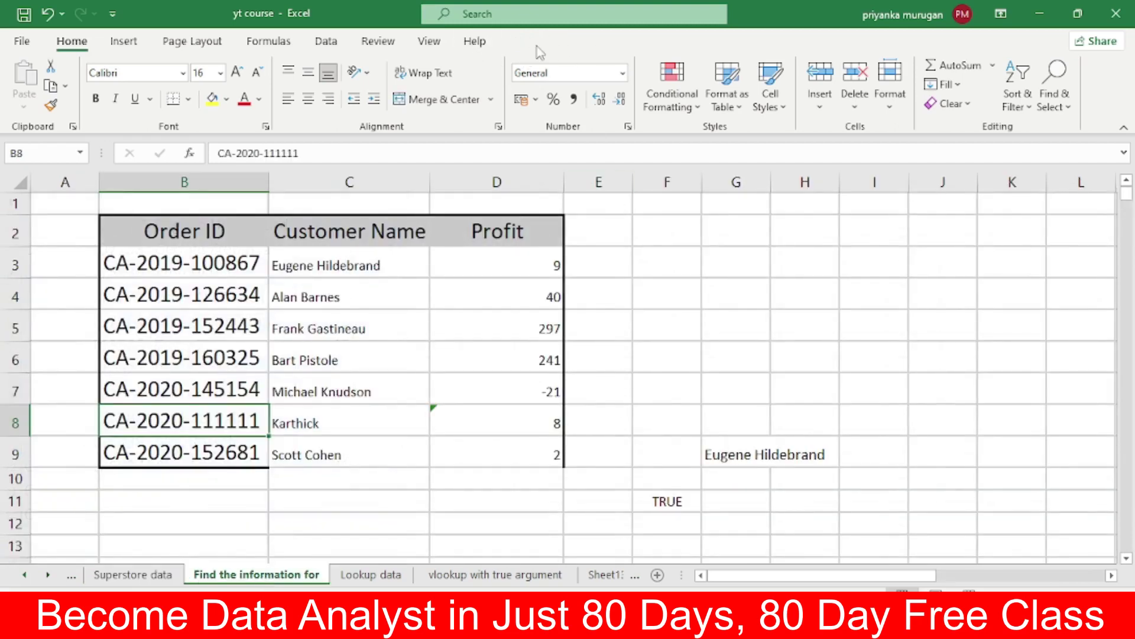
pyautogui.click(132, 574)
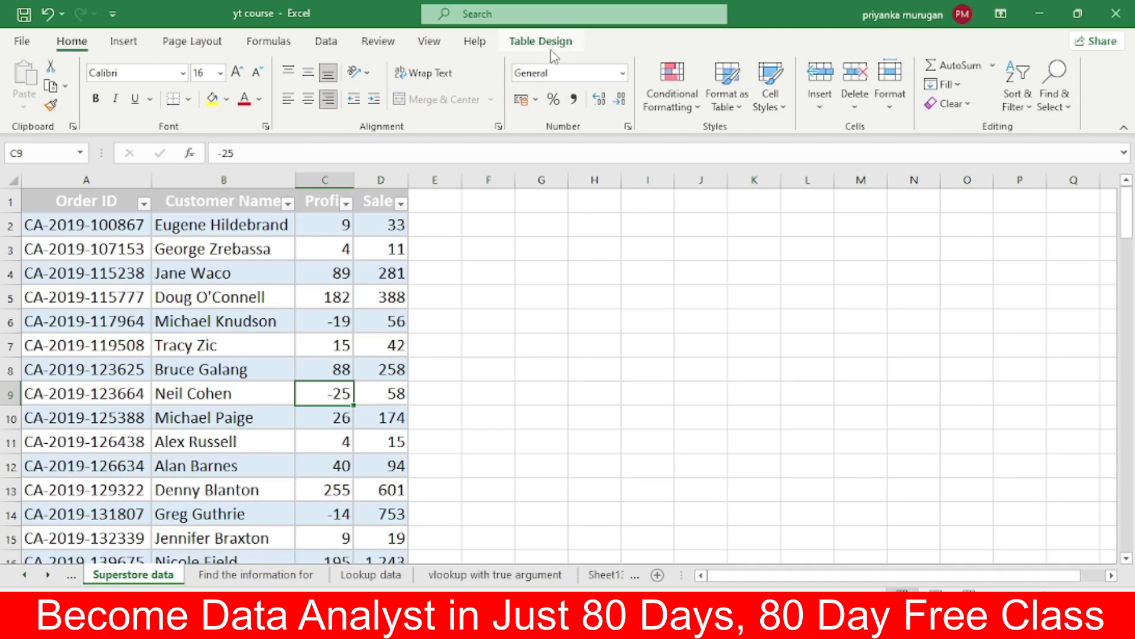
pyautogui.click(274, 578)
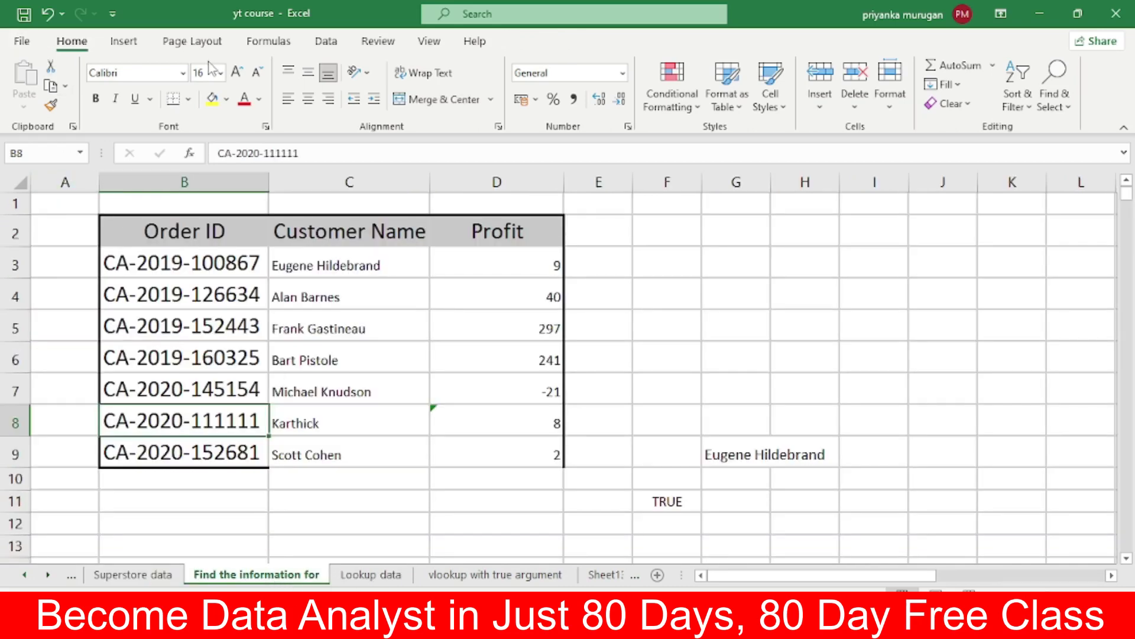
# Step: Start a VLOOKUP in B8 through Insert Function, then cancel it
pyautogui.click(269, 41)
pyautogui.click(27, 89)
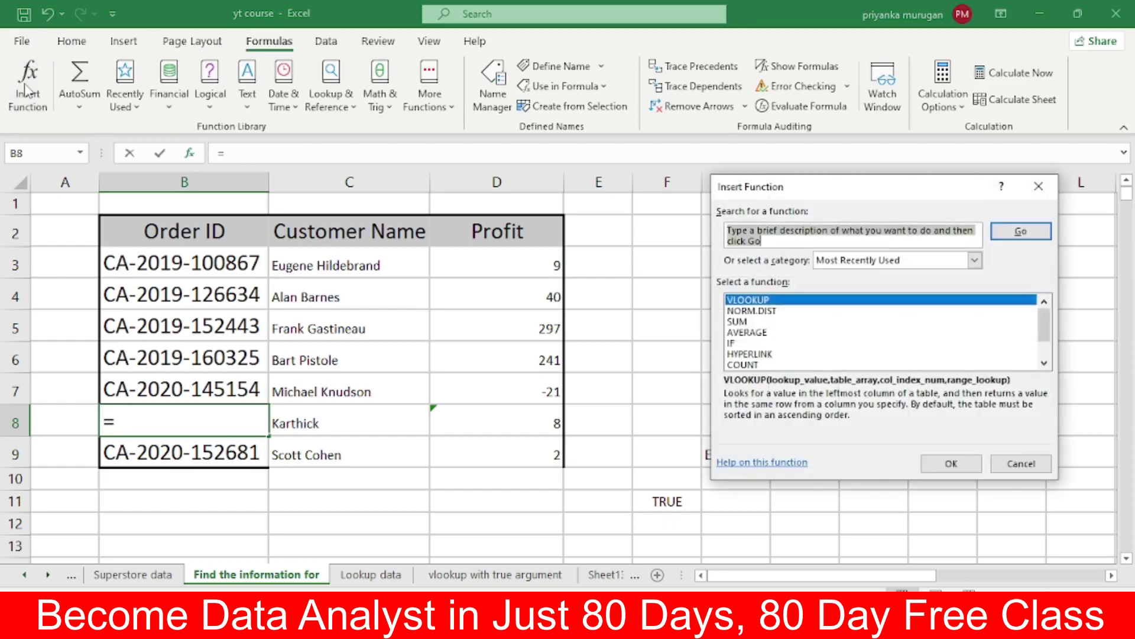
pyautogui.doubleClick(746, 300)
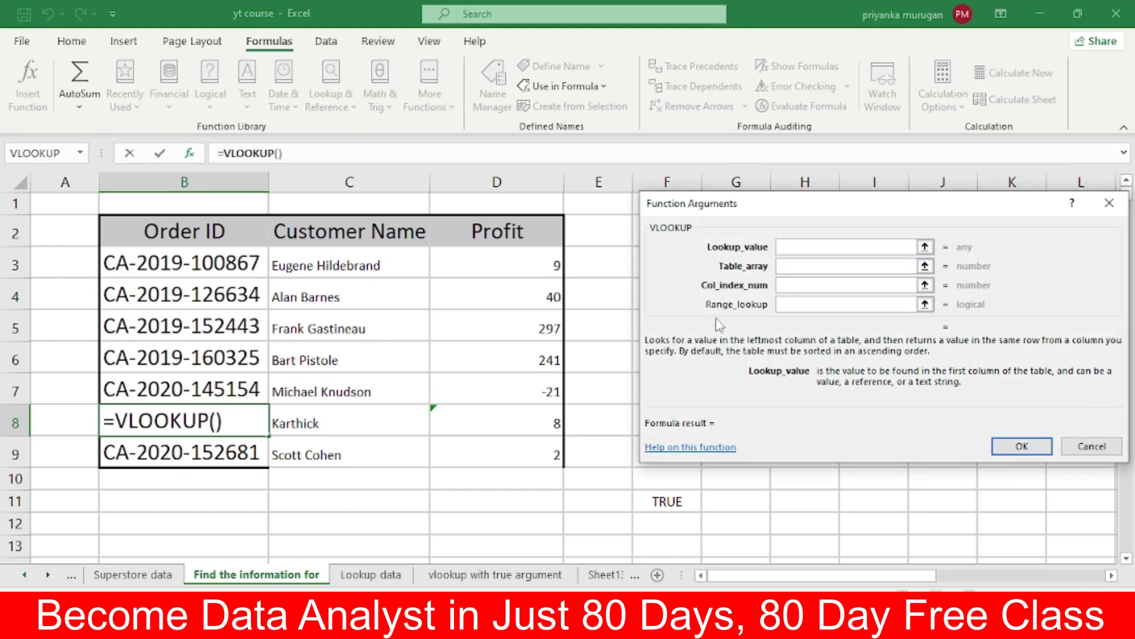
pyautogui.click(1092, 447)
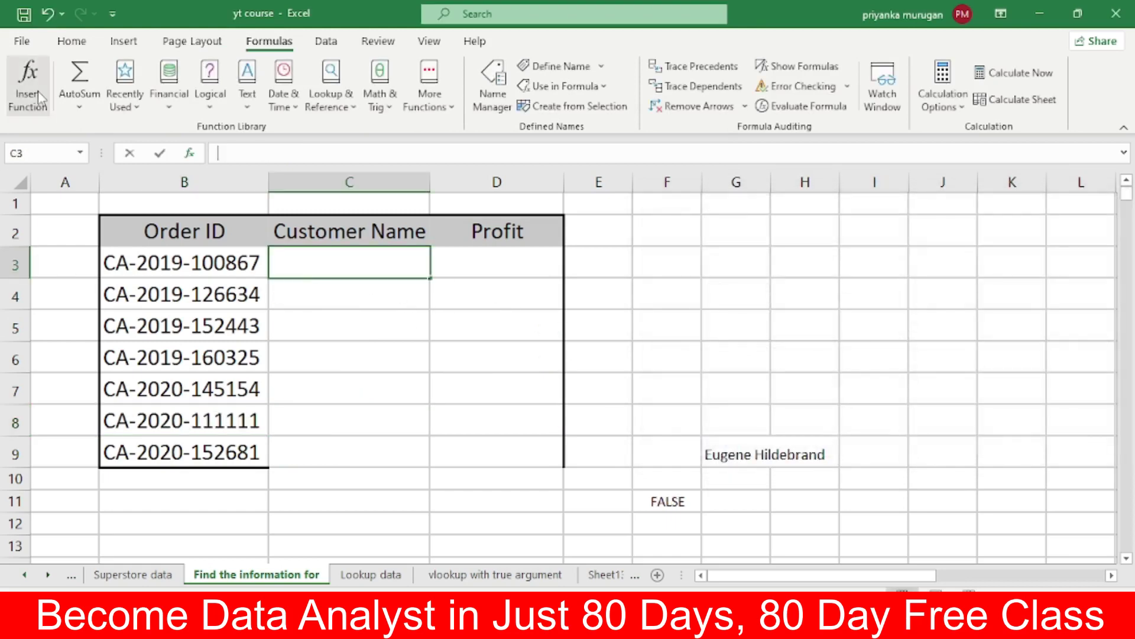
# Step: Enter =VLOOKUP(B3,Superstore_data,2,0) in C3 using the Function Arguments dialog
pyautogui.click(38, 91)
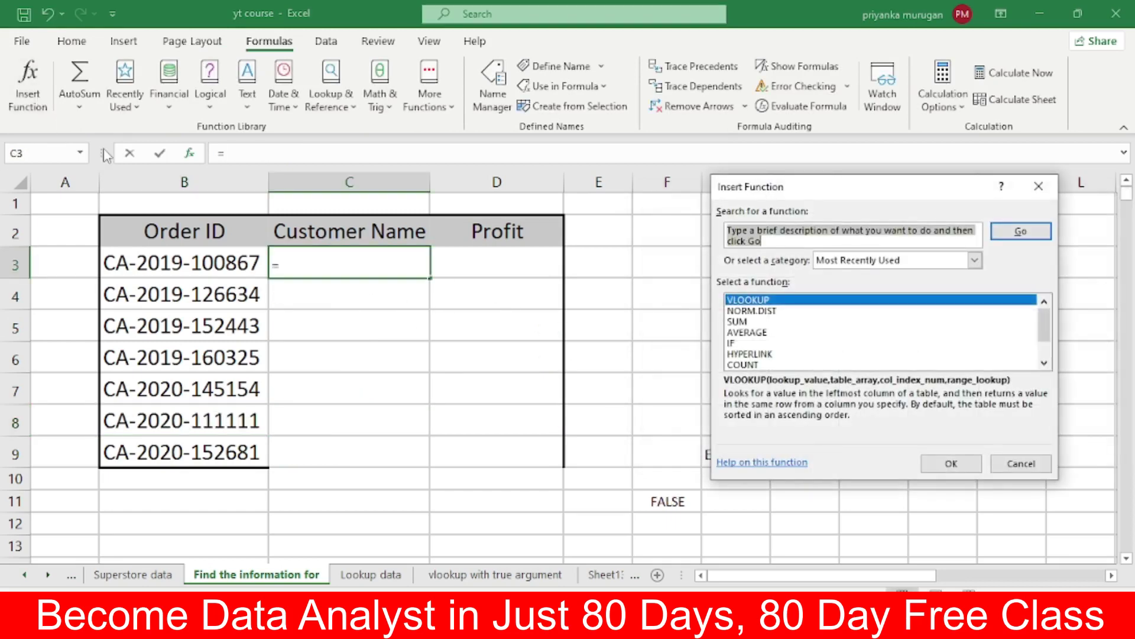
pyautogui.click(766, 301)
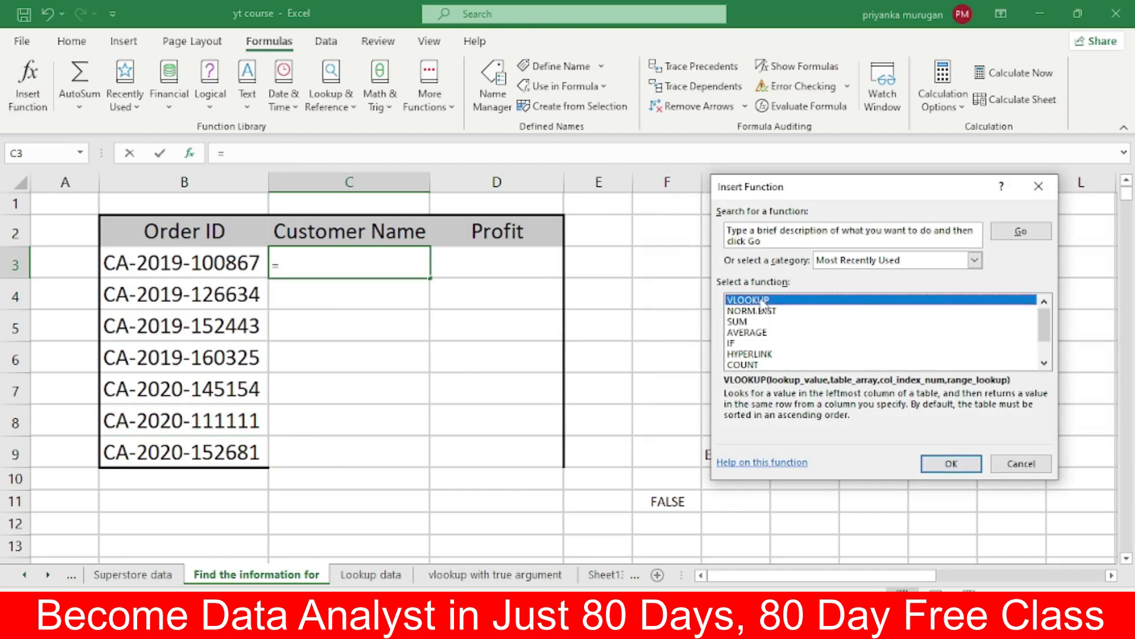
pyautogui.doubleClick(764, 301)
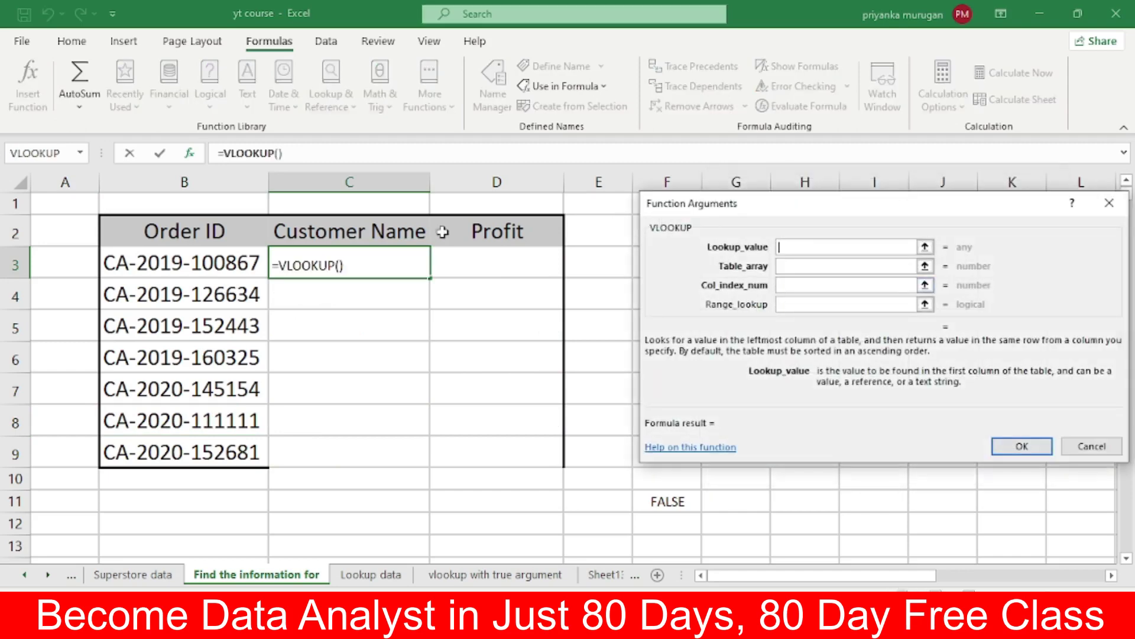
pyautogui.click(177, 275)
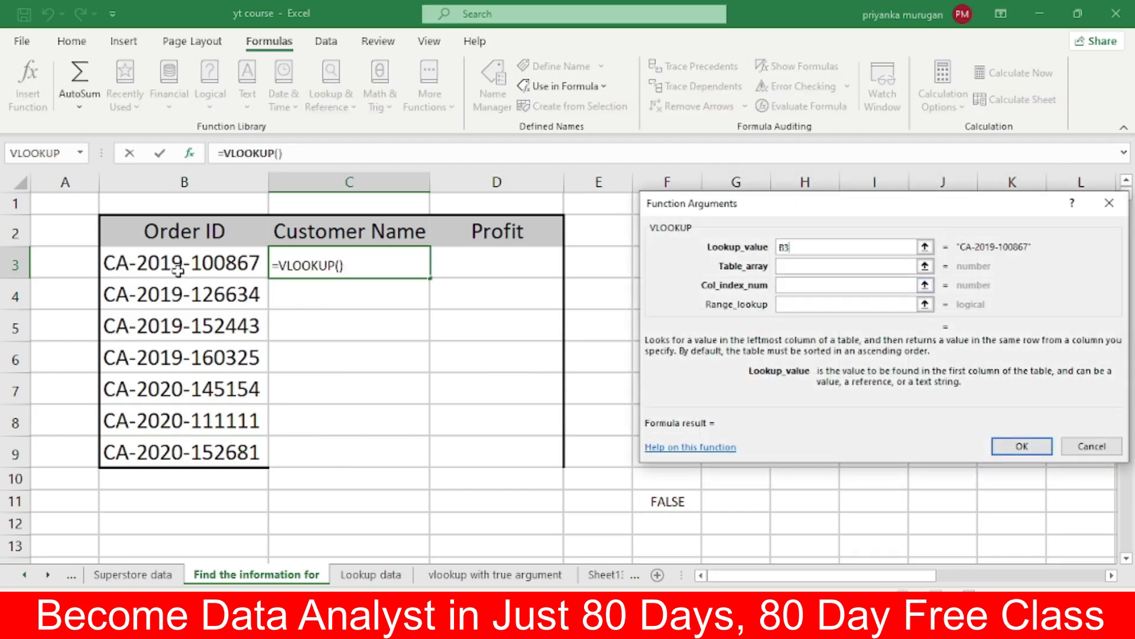
pyautogui.click(789, 267)
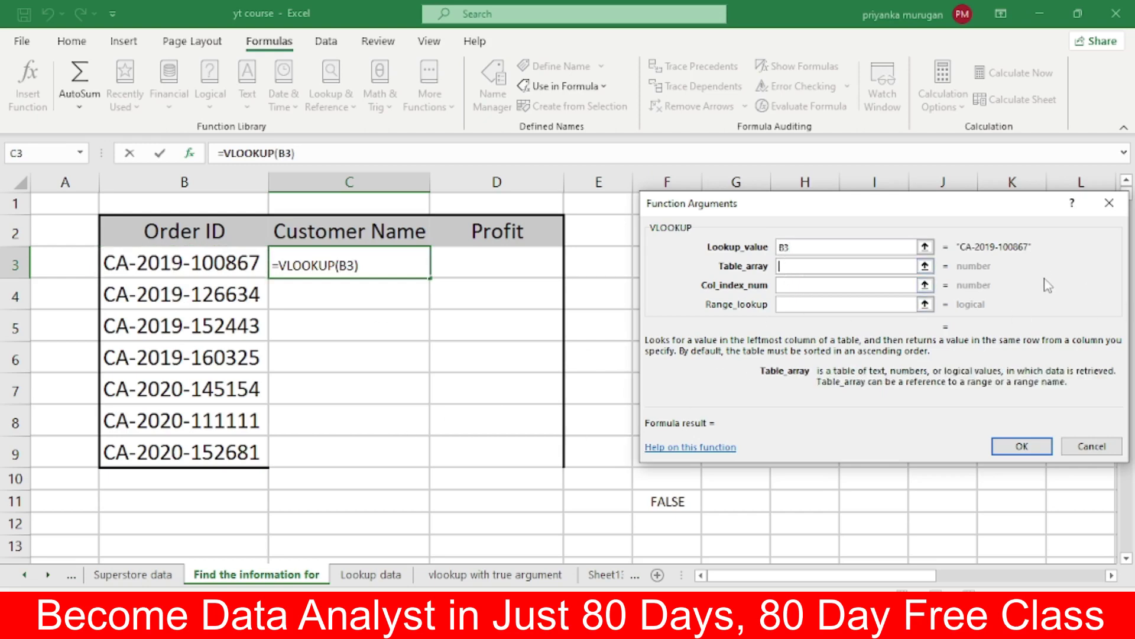
pyautogui.press('F3')
pyautogui.click(839, 296)
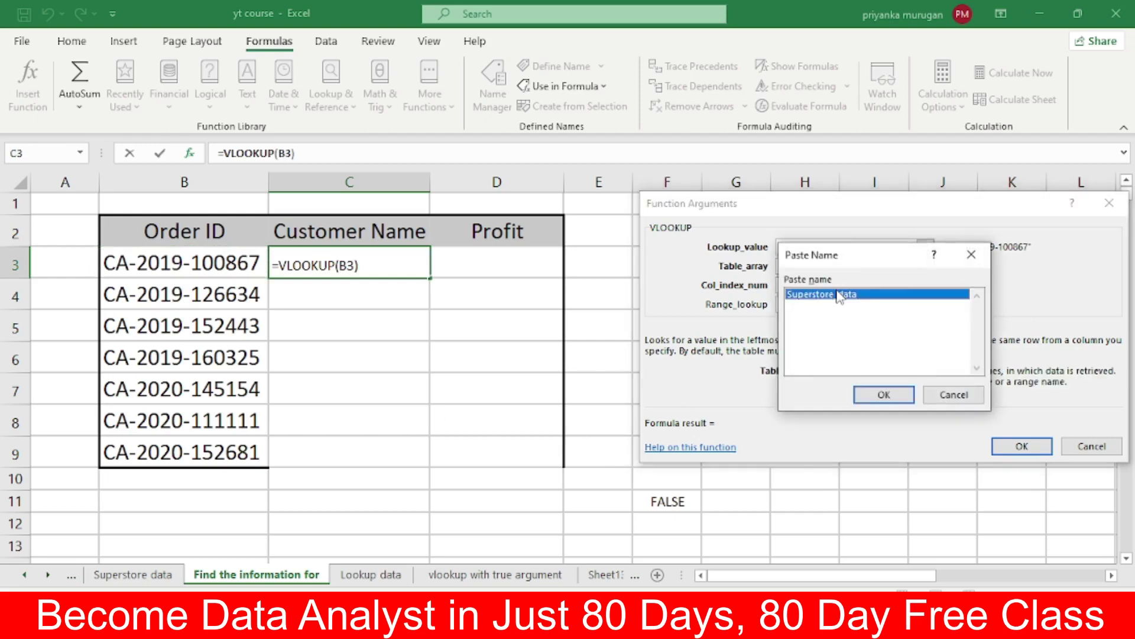
pyautogui.click(881, 394)
pyautogui.click(791, 288)
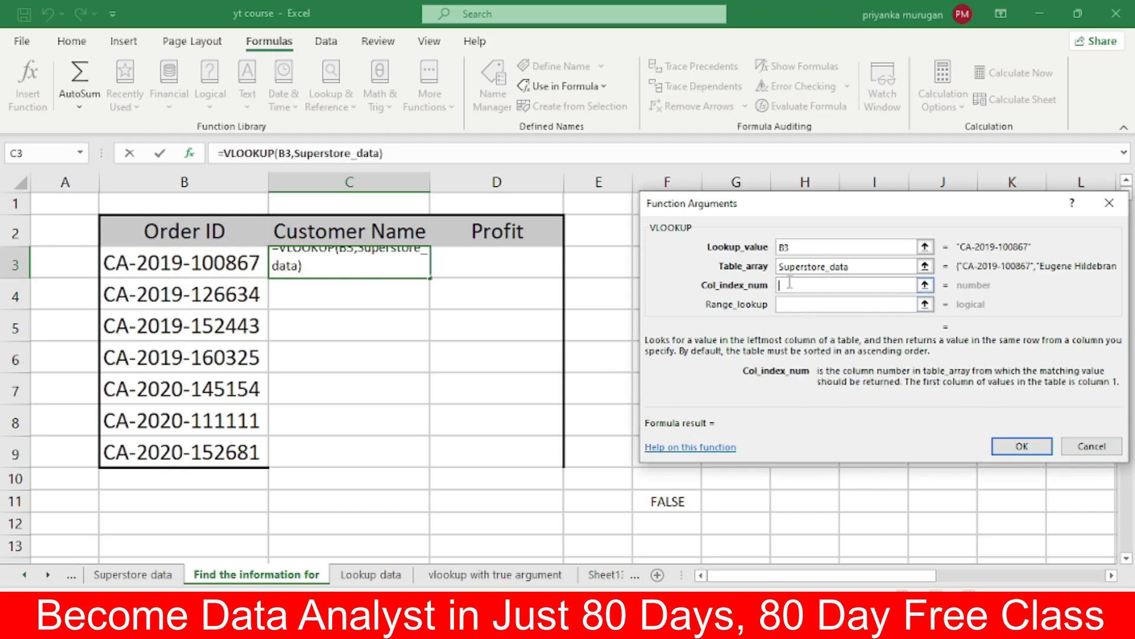
pyautogui.write('2')
pyautogui.click(793, 304)
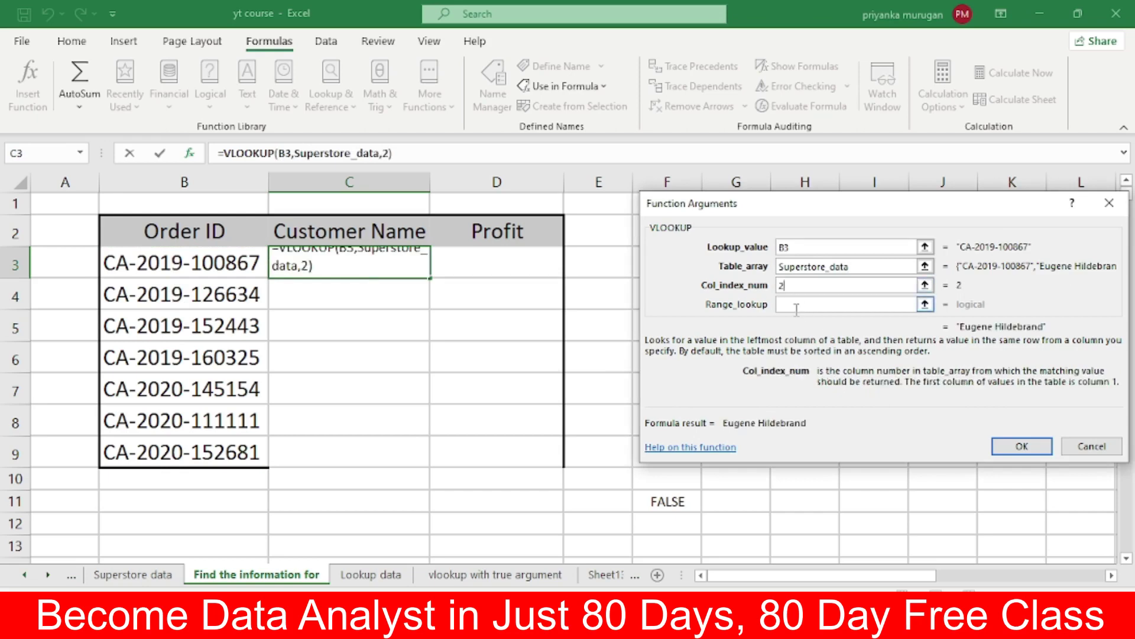
pyautogui.write('0')
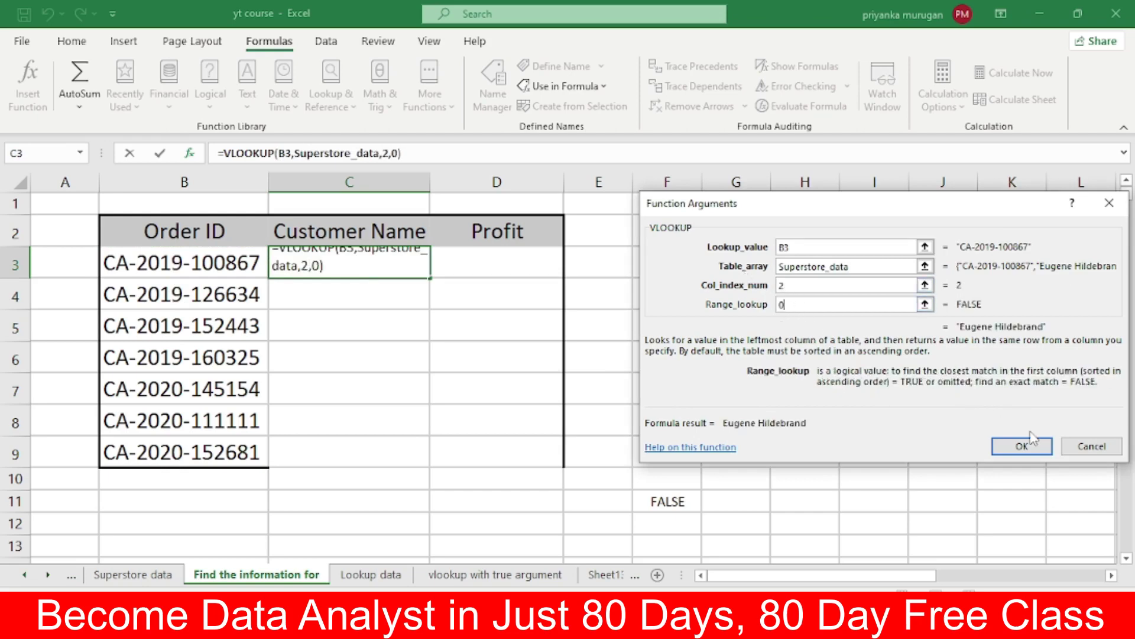
pyautogui.click(1022, 446)
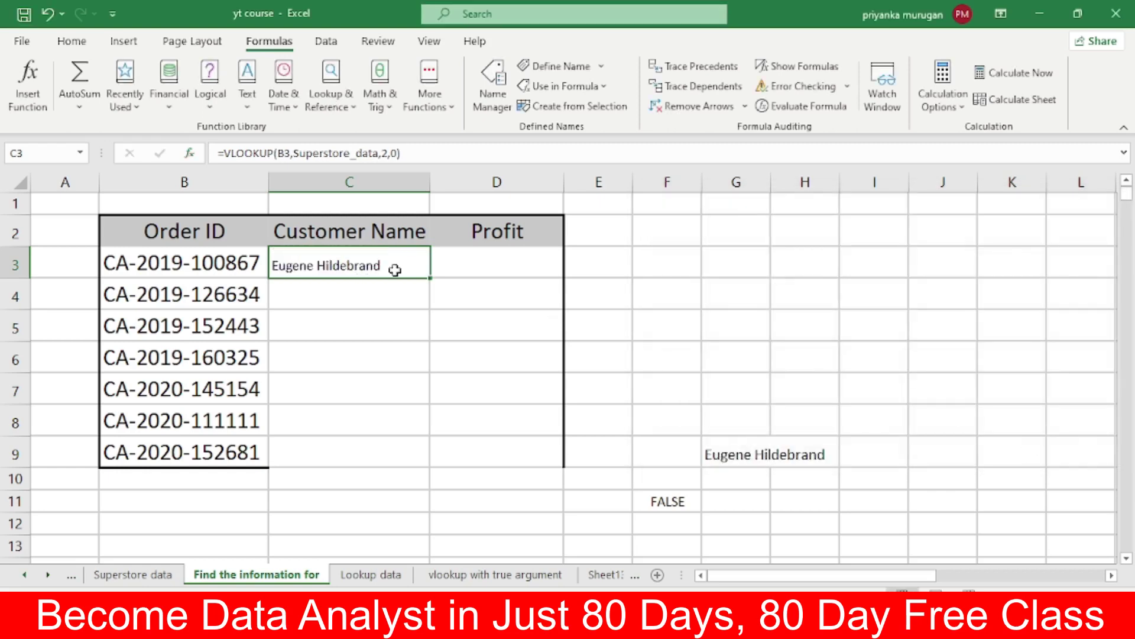
# Step: Copy C3's formula down through row 9, then start undoing edits on the Superstore data sheet
pyautogui.doubleClick(428, 276)
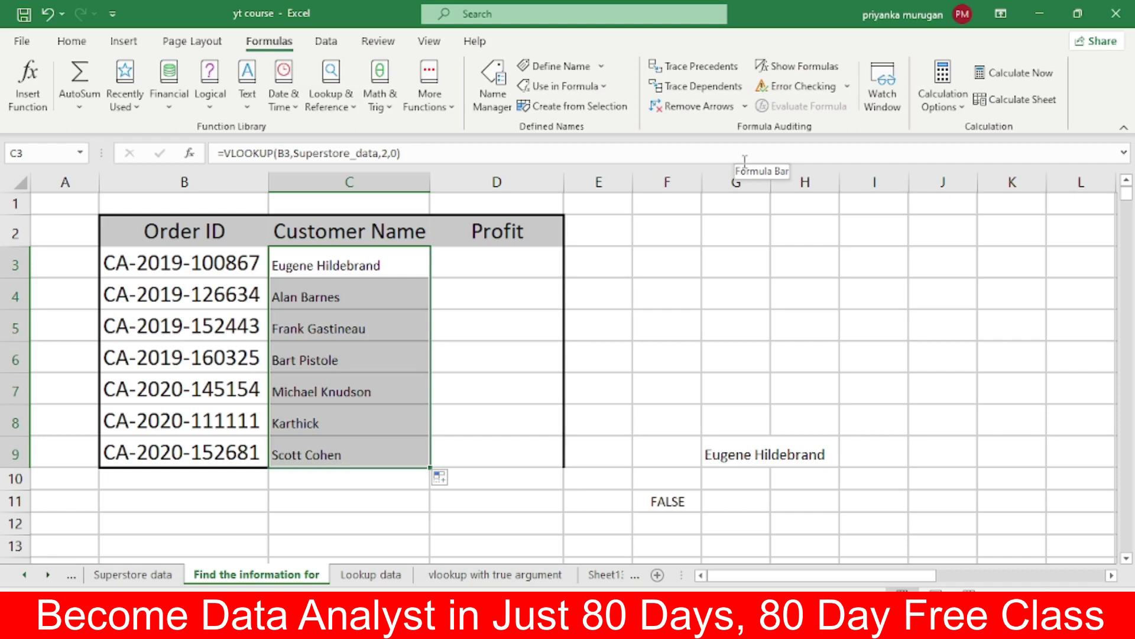
pyautogui.click(135, 575)
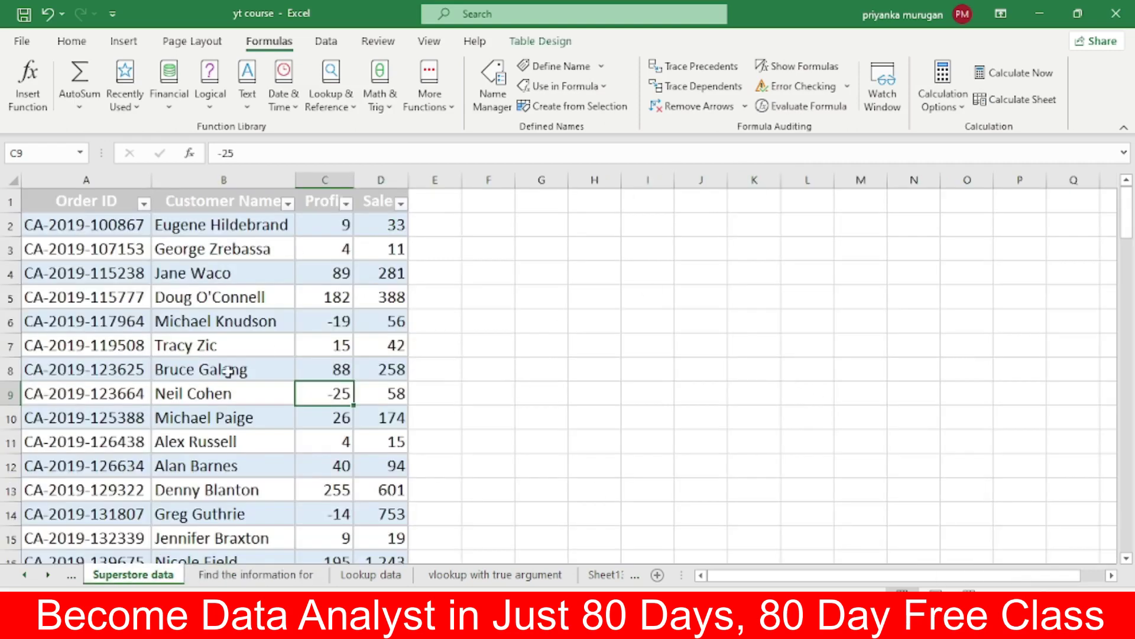
pyautogui.click(47, 14)
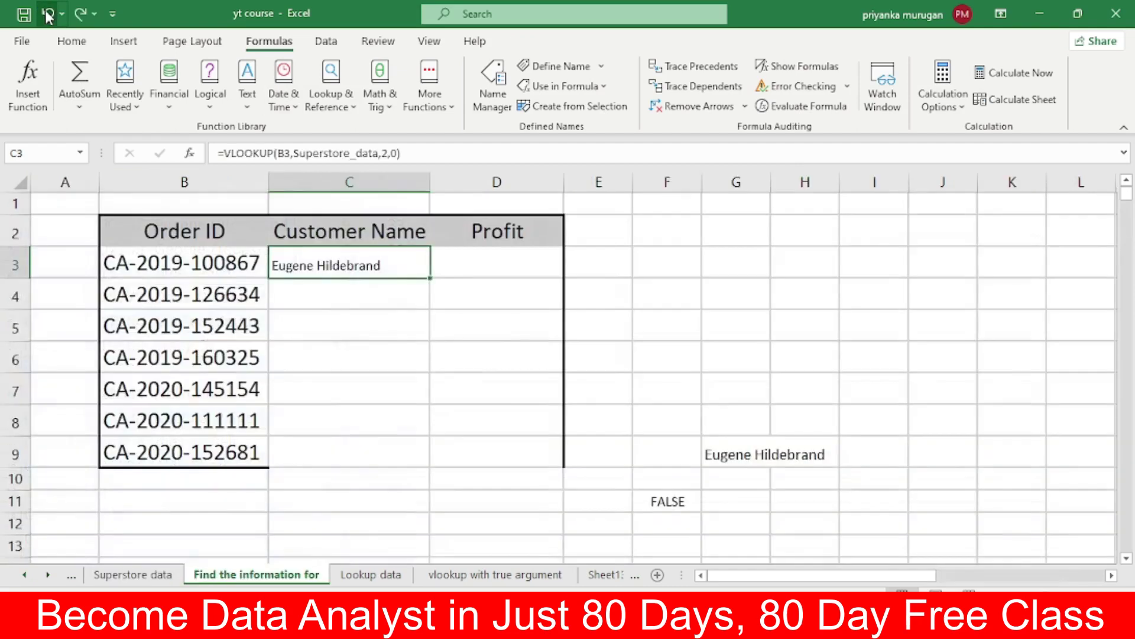
pyautogui.click(47, 15)
pyautogui.click(47, 14)
pyautogui.click(48, 14)
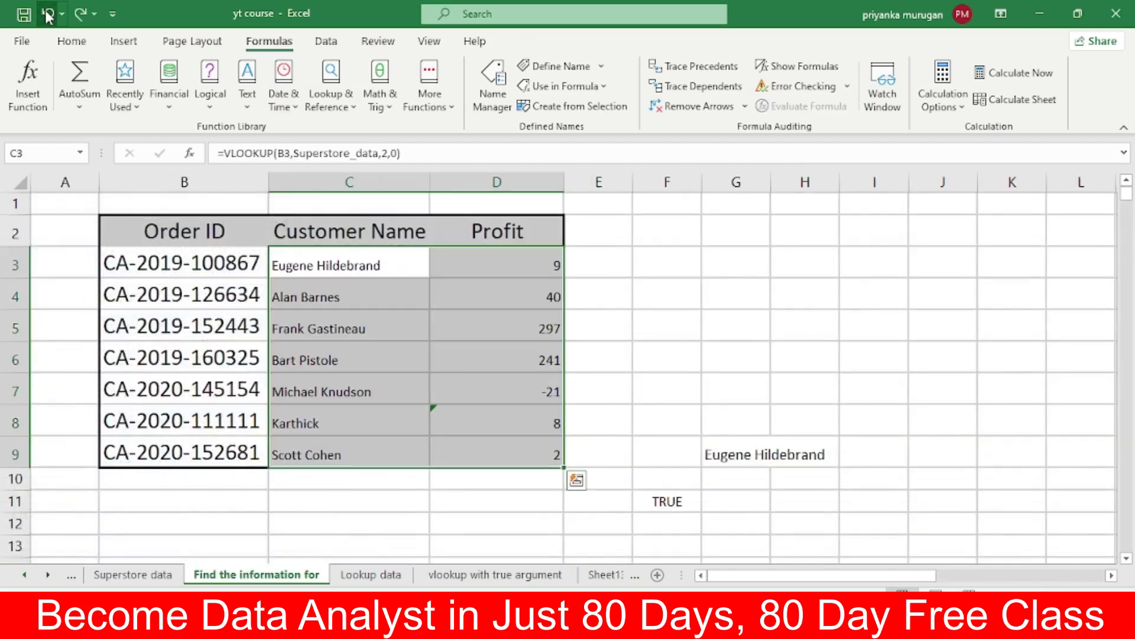
pyautogui.click(48, 14)
# Step: Keep undoing to remove the extra row-104 order and plain-range changes, then deselect
pyautogui.click(47, 14)
pyautogui.click(47, 15)
pyautogui.click(48, 14)
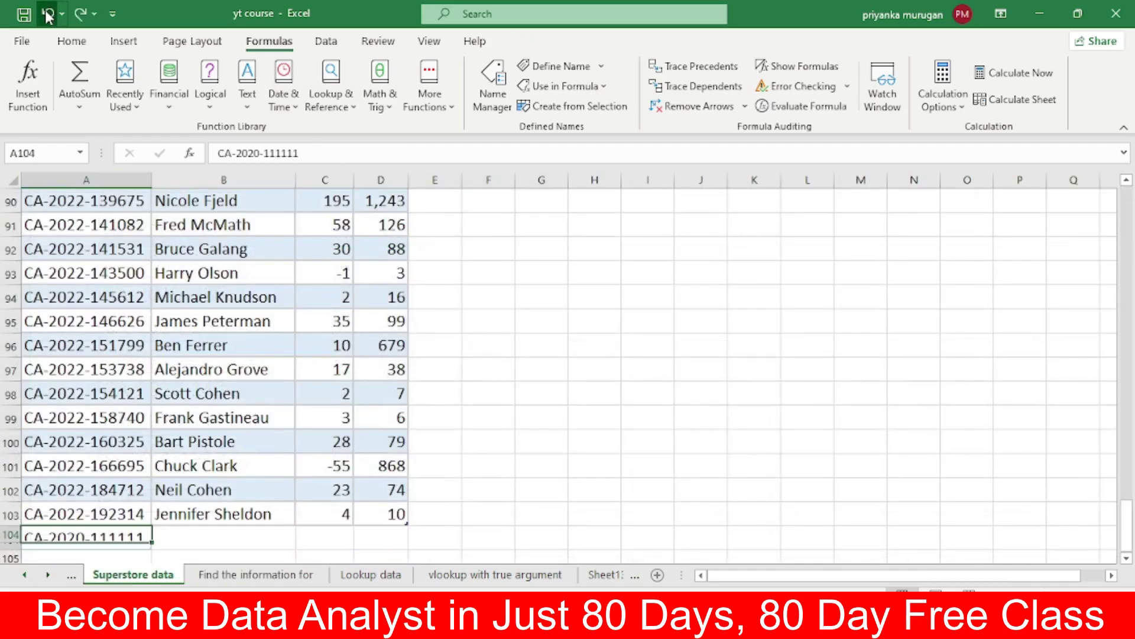
pyautogui.click(47, 14)
pyautogui.click(48, 14)
pyautogui.click(47, 14)
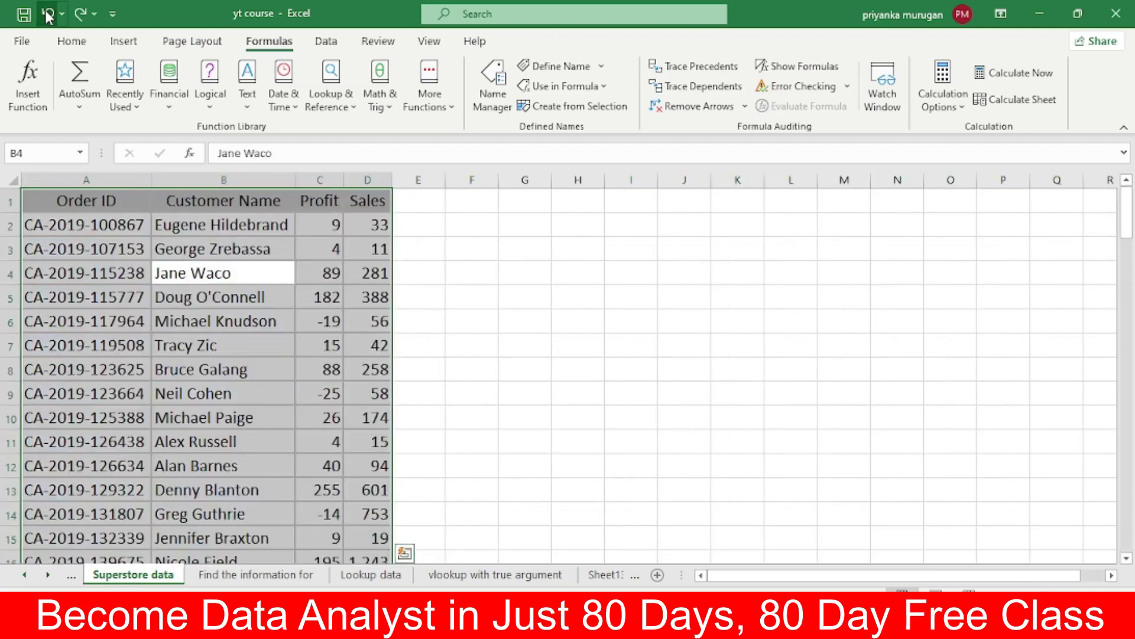
pyautogui.click(574, 277)
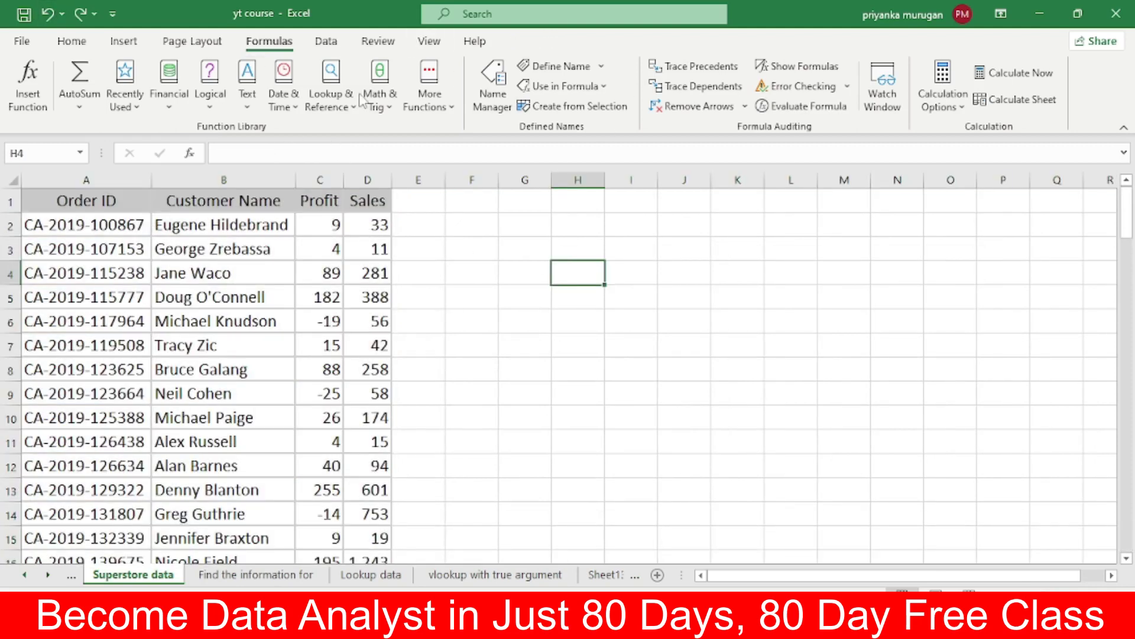
# Step: Select columns A through D of the Superstore order data
pyautogui.moveTo(41, 233); pyautogui.dragTo(74, 243)
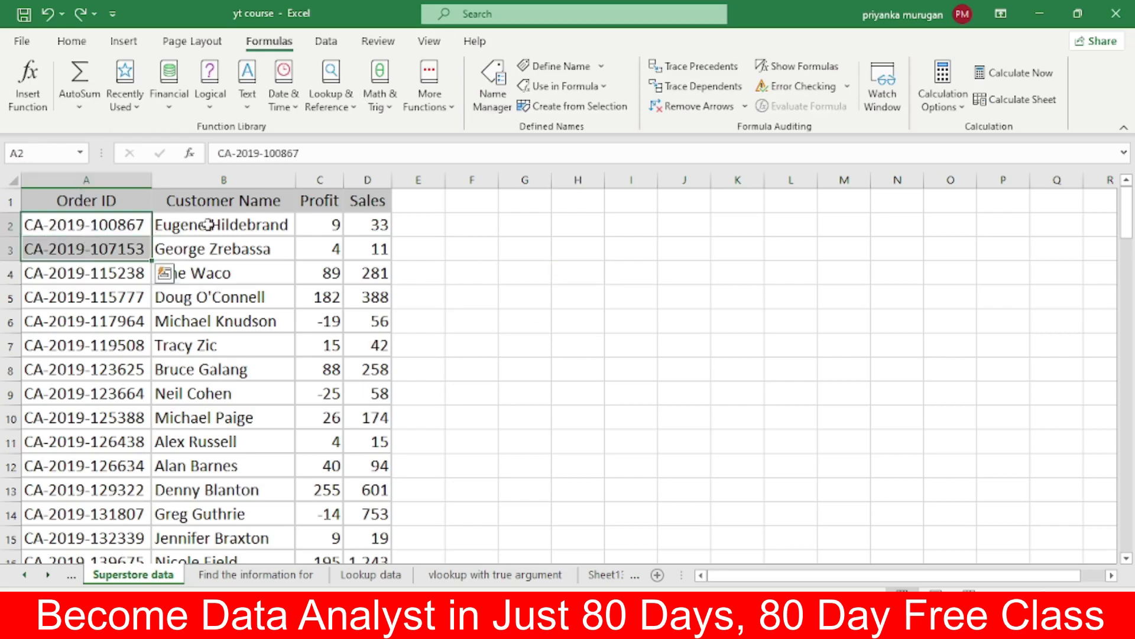
pyautogui.click(510, 252)
pyautogui.moveTo(41, 201); pyautogui.dragTo(384, 212)
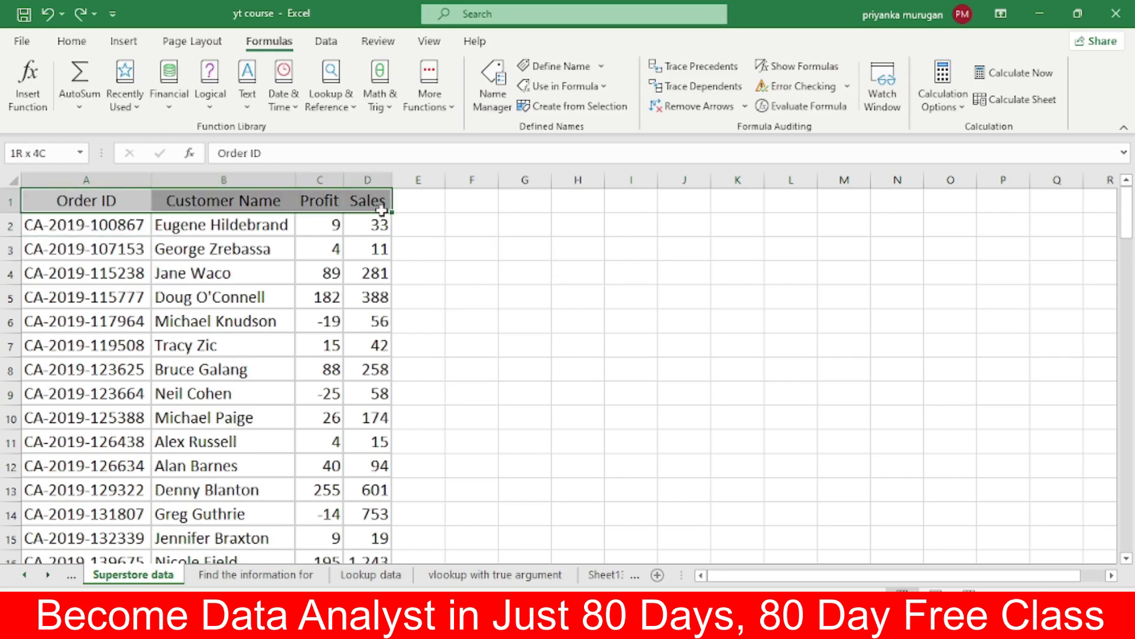
pyautogui.moveTo(85, 180); pyautogui.dragTo(374, 179)
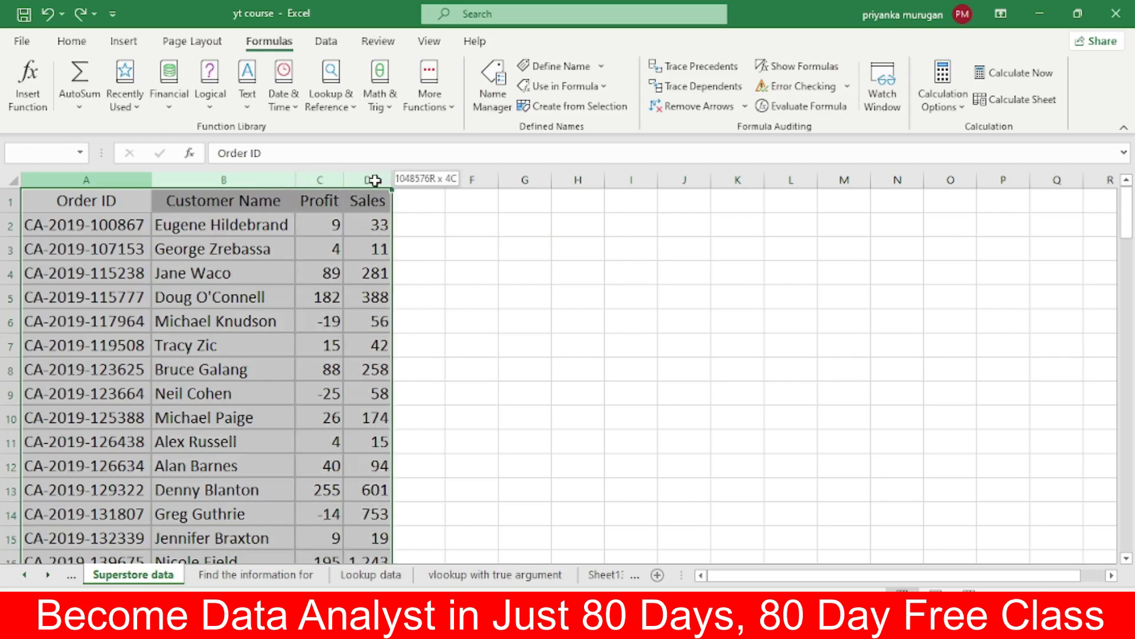
pyautogui.click(577, 273)
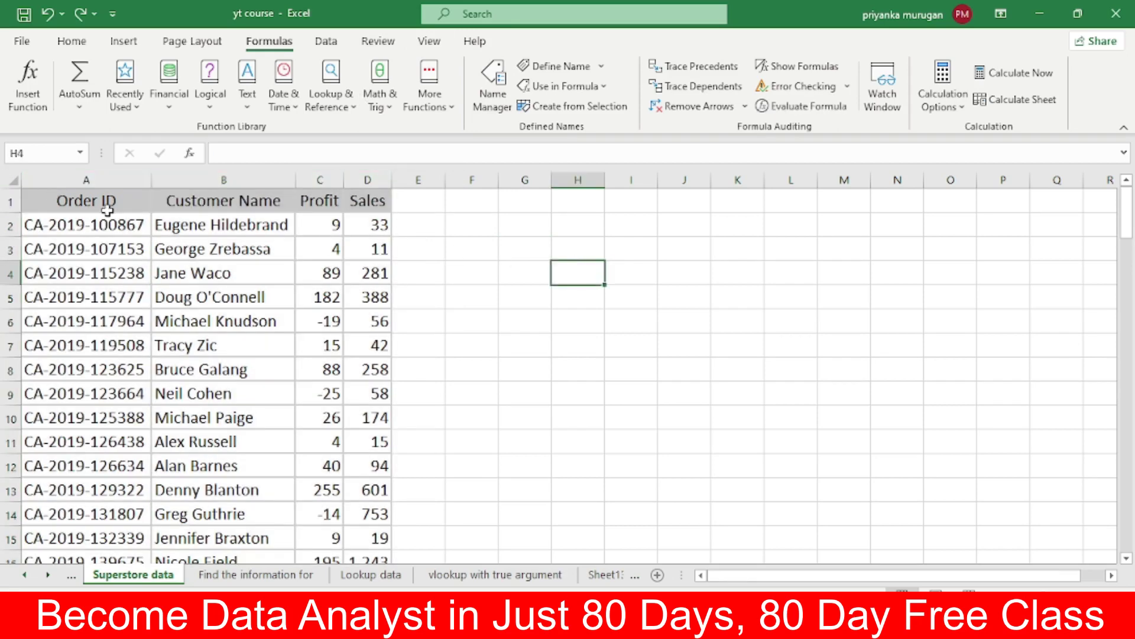
pyautogui.moveTo(47, 180); pyautogui.dragTo(399, 231)
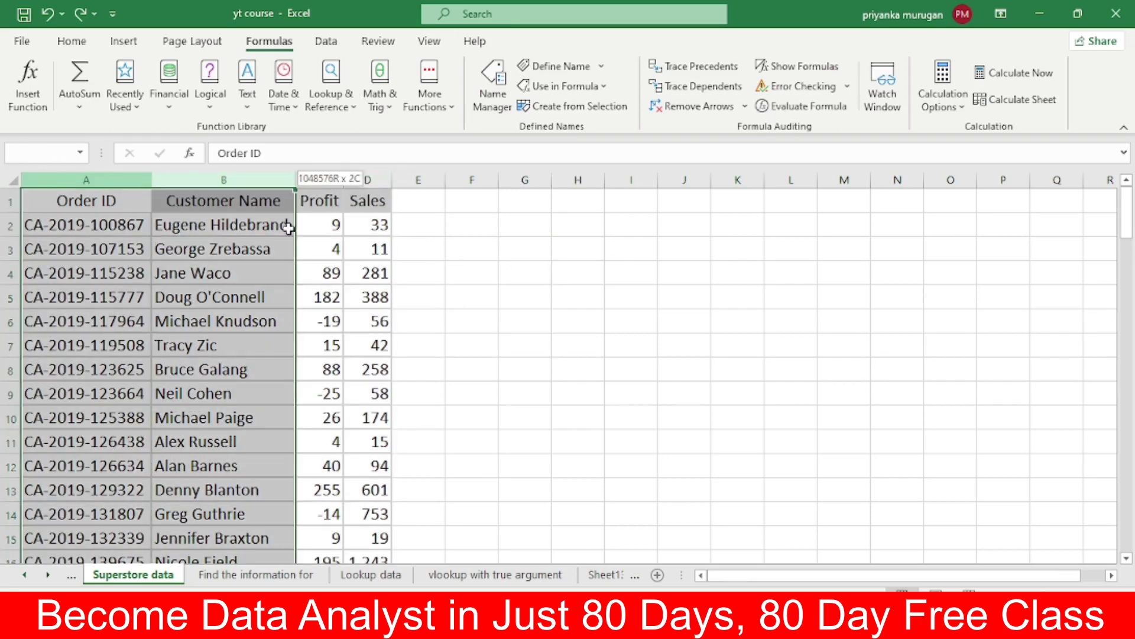
# Step: Scroll down to confirm the orders end at row 104, then back up
pyautogui.scroll(-5, 662, 329)
pyautogui.scroll(-9, 625, 410)
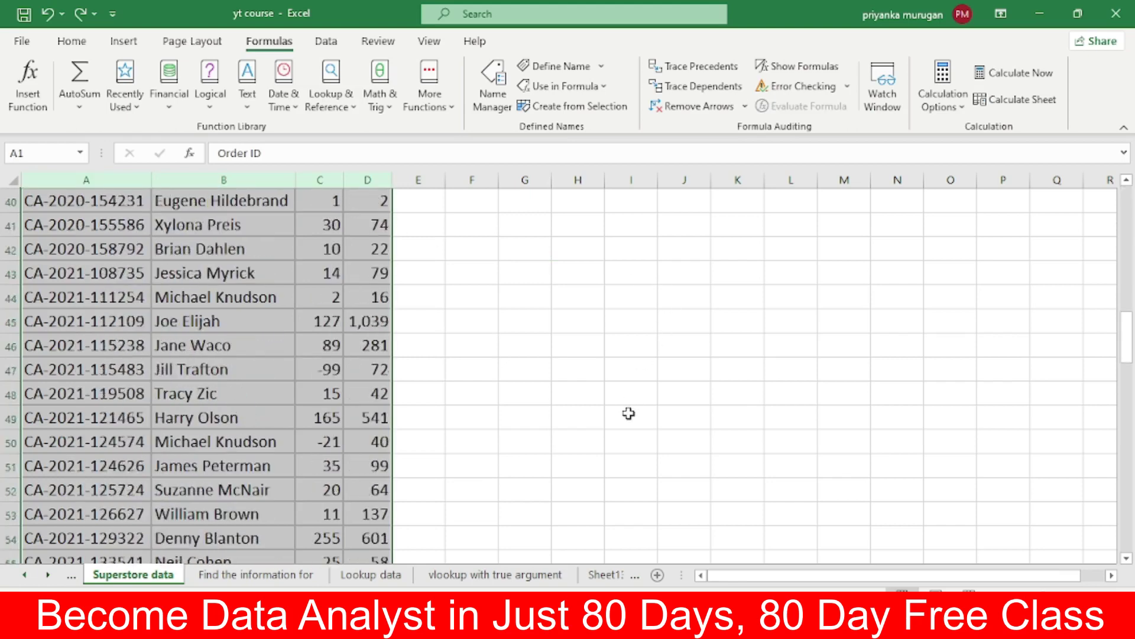
pyautogui.scroll(-10, 763, 446)
pyautogui.scroll(-2, 763, 446)
pyautogui.moveTo(1132, 482); pyautogui.dragTo(1127, 497)
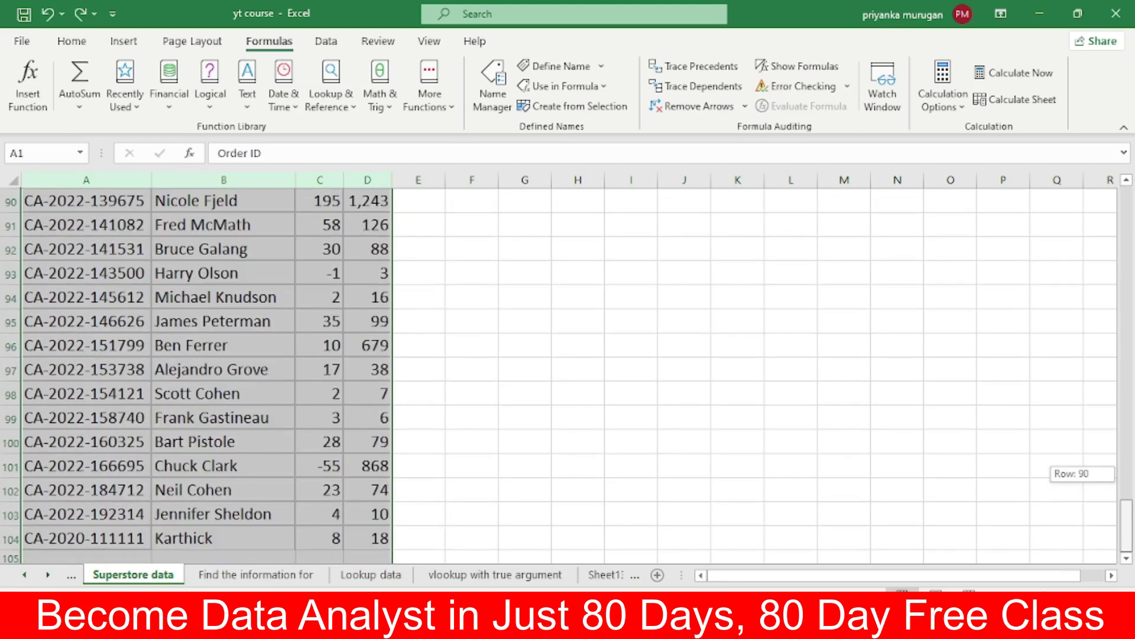
pyautogui.scroll(-5, 468, 465)
pyautogui.scroll(-1, 286, 373)
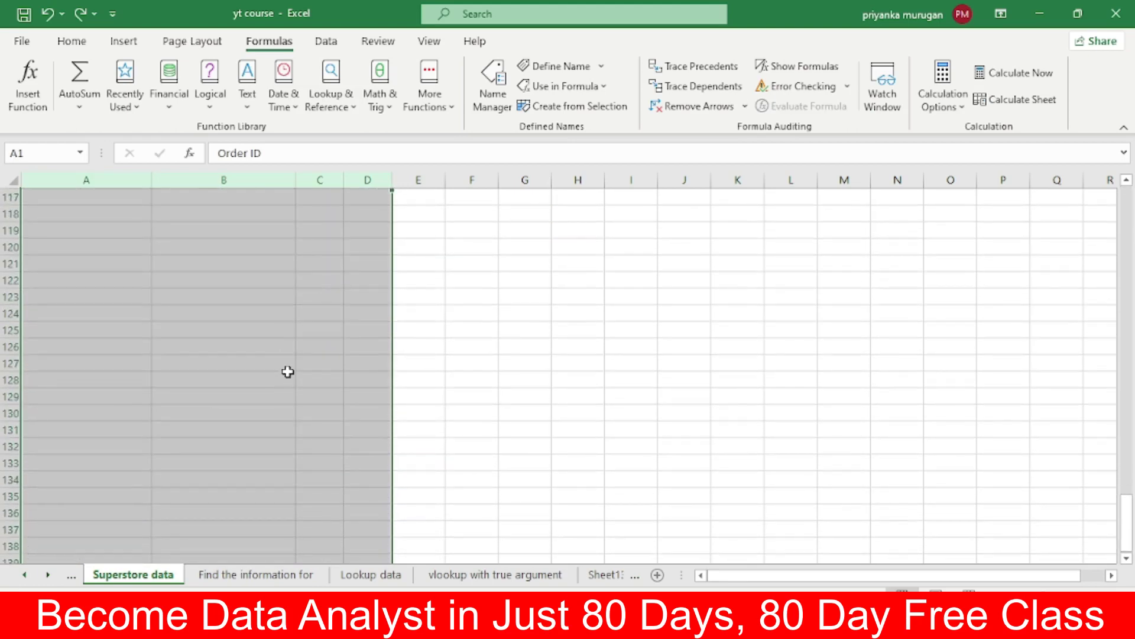
pyautogui.scroll(-2, 289, 375)
pyautogui.scroll(-1, 293, 379)
pyautogui.scroll(8, 293, 375)
pyautogui.scroll(3, 302, 426)
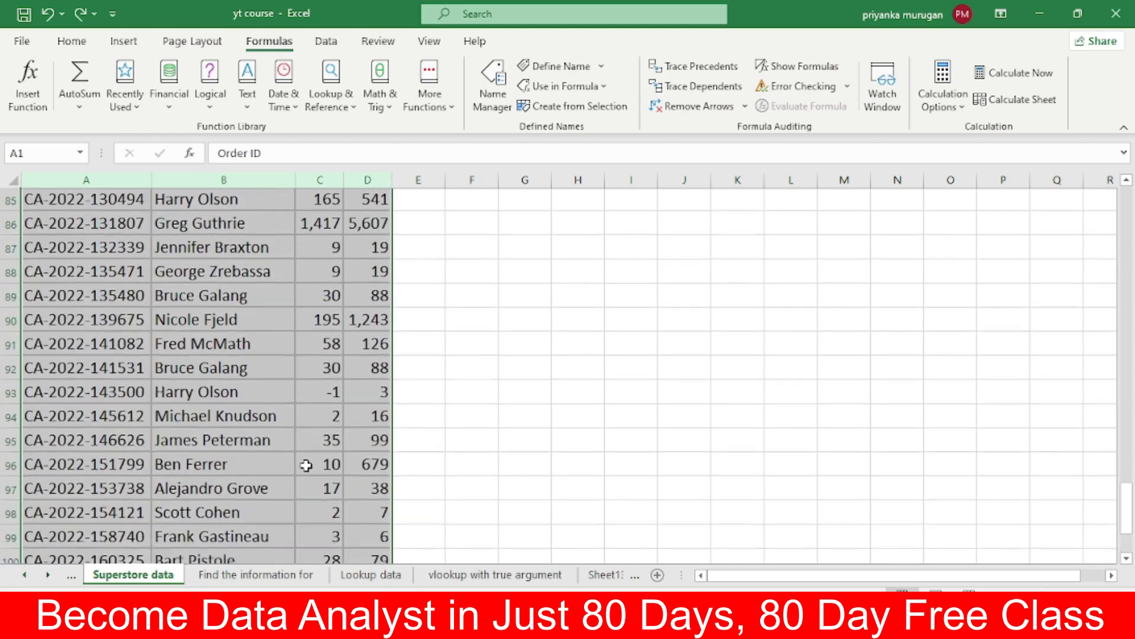
pyautogui.scroll(-4, 354, 414)
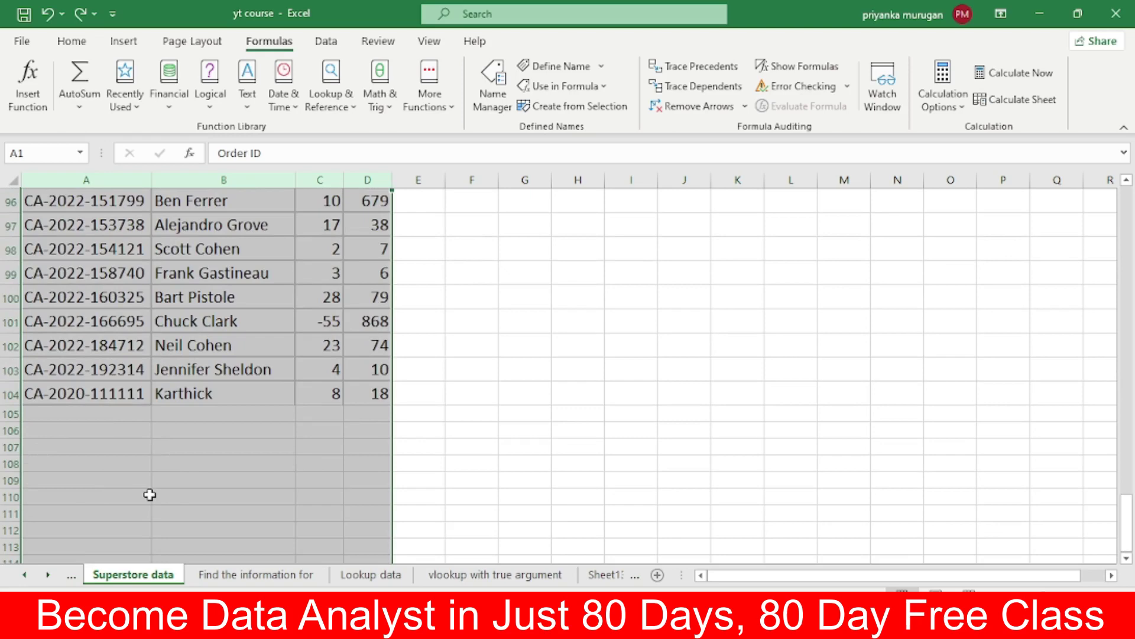
pyautogui.scroll(-4, 150, 495)
pyautogui.scroll(-3, 149, 494)
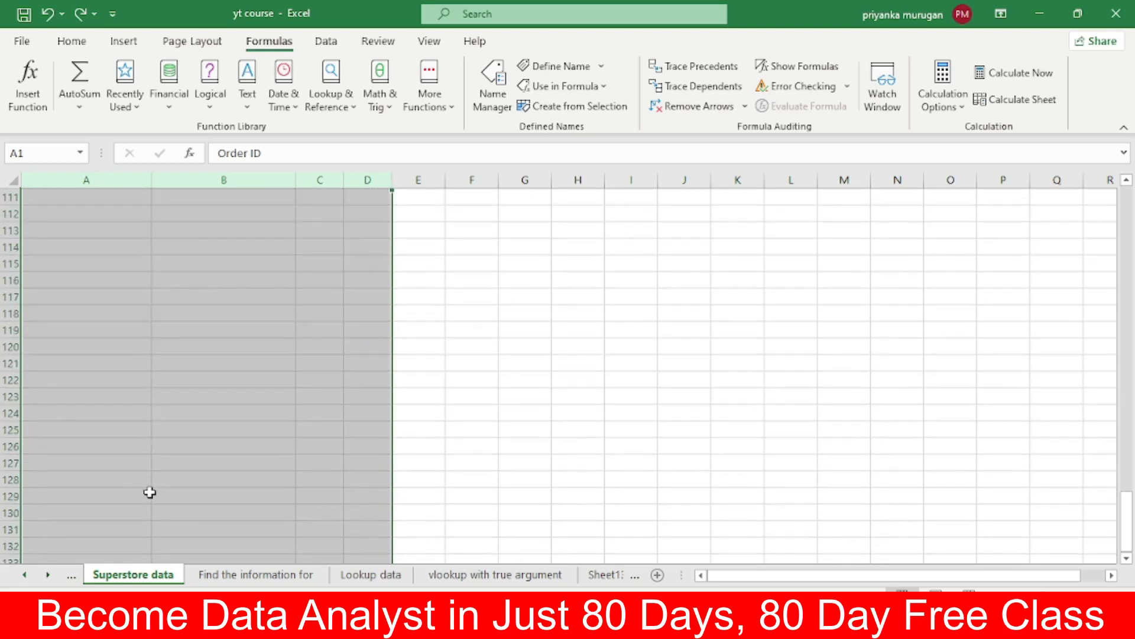
pyautogui.scroll(-3, 150, 493)
pyautogui.scroll(-2, 149, 492)
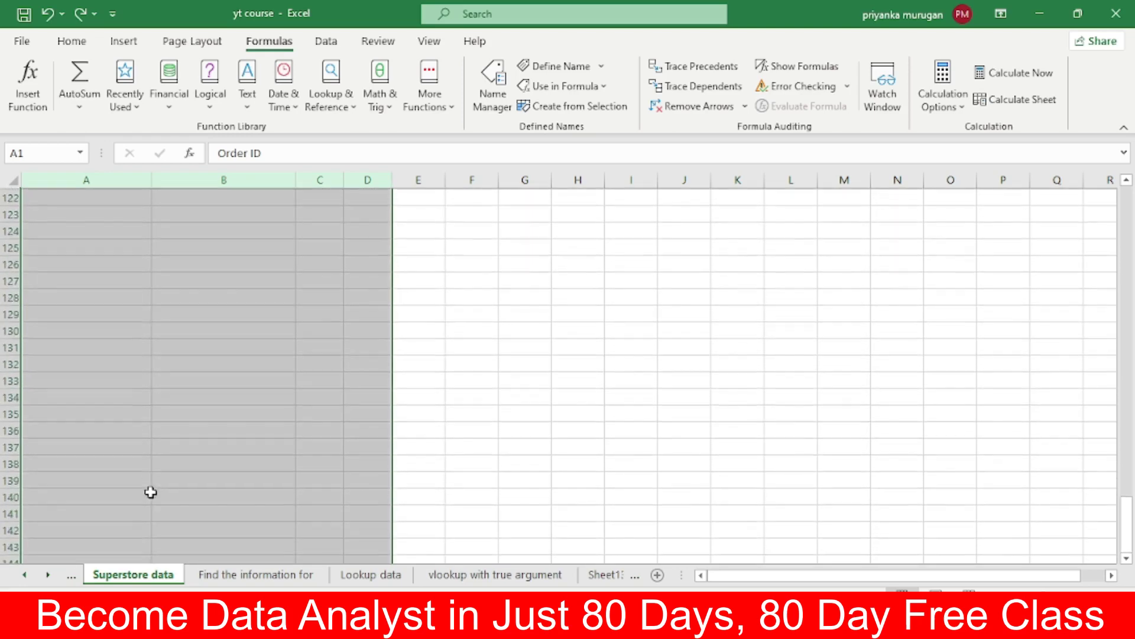
pyautogui.scroll(15, 150, 492)
pyautogui.keyDown('ctrl'); pyautogui.scroll(3, 154, 494); pyautogui.keyUp('ctrl')
pyautogui.scroll(12, 159, 495)
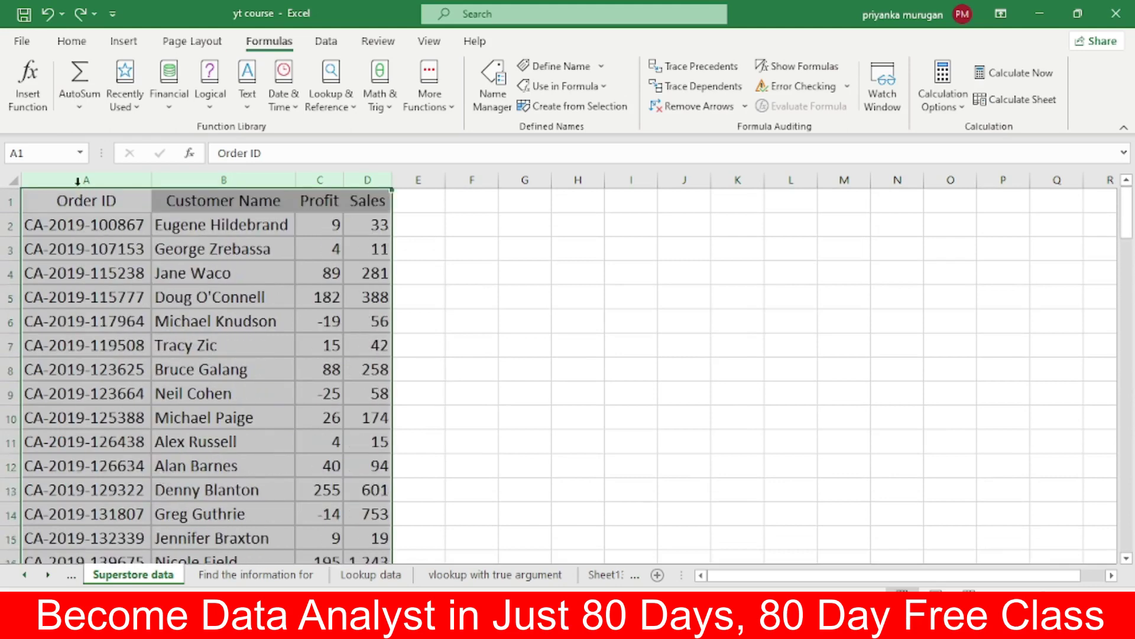
# Step: Name the selected columns A:D 'data' using the Name Box
pyautogui.click(47, 154)
pyautogui.press('BackSpace')
pyautogui.write('ata')
pyautogui.click(472, 224)
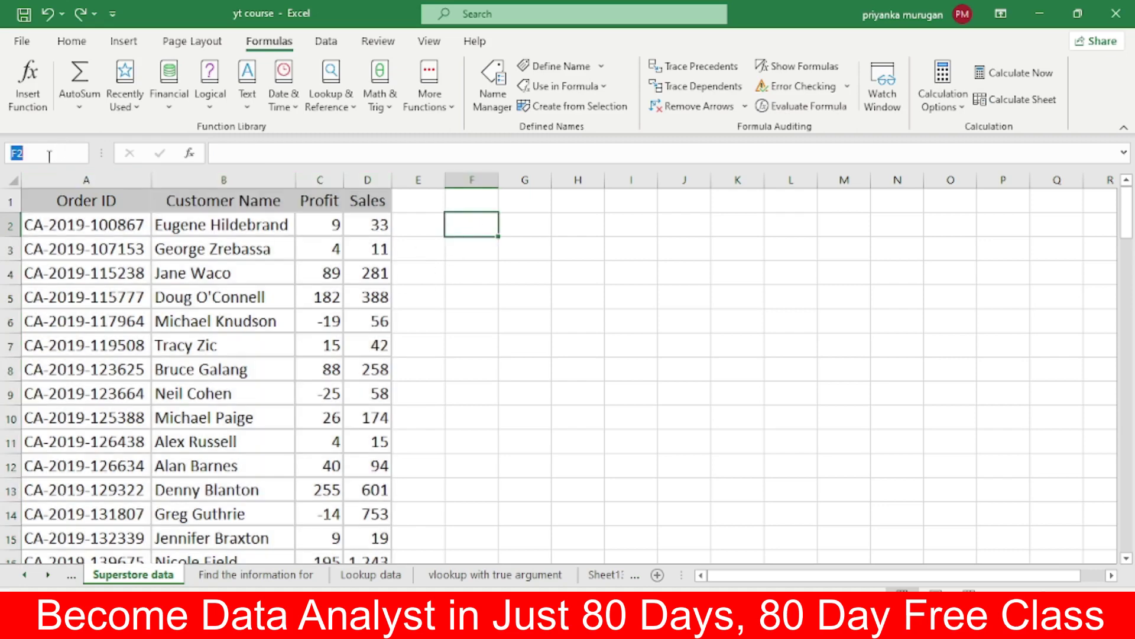
pyautogui.click(139, 219)
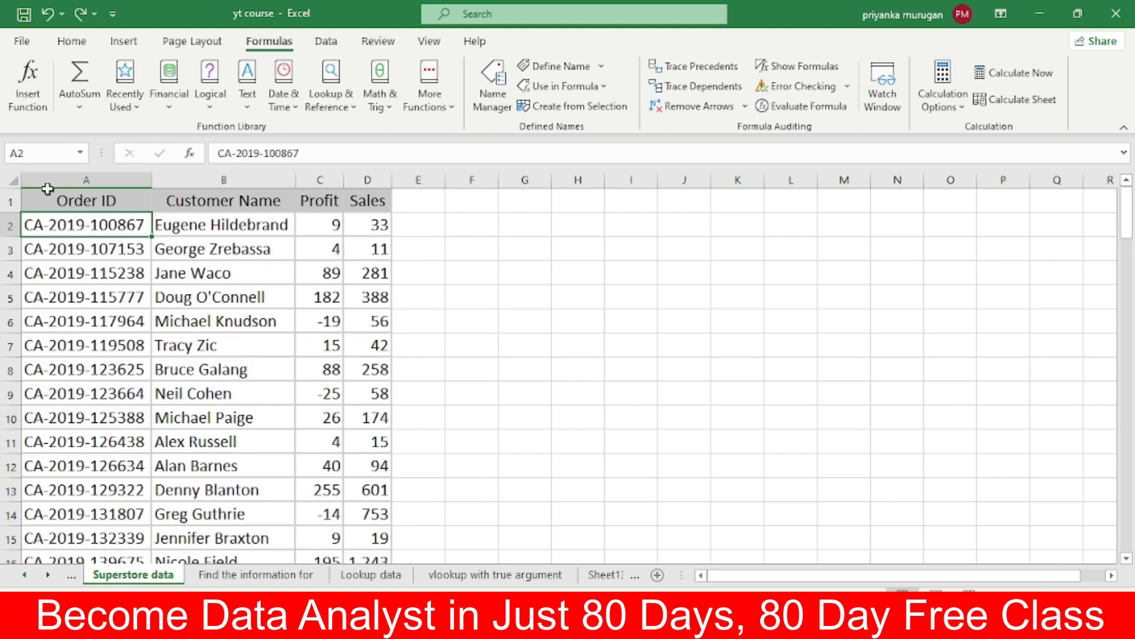
pyautogui.moveTo(56, 180); pyautogui.dragTo(388, 231)
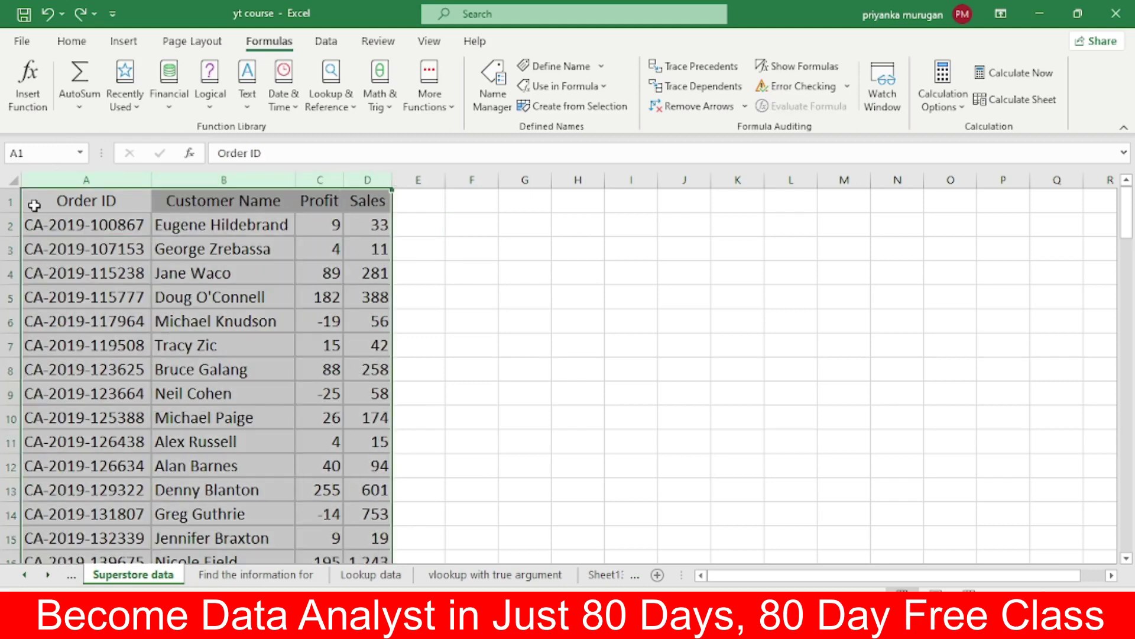
pyautogui.click(27, 154)
pyautogui.press('BackSpace')
pyautogui.press('Return')
# Step: Clear the Profit results D3:D9 on the Find the information for sheet
pyautogui.click(540, 312)
pyautogui.scroll(-3, 358, 384)
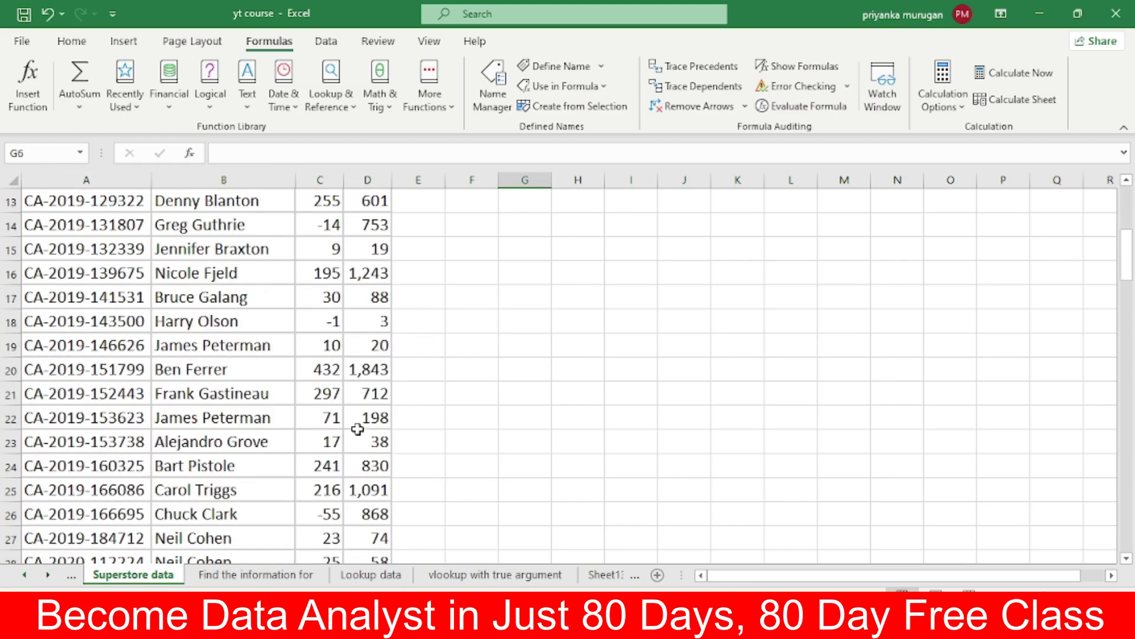
pyautogui.click(256, 574)
pyautogui.moveTo(532, 265); pyautogui.dragTo(557, 449)
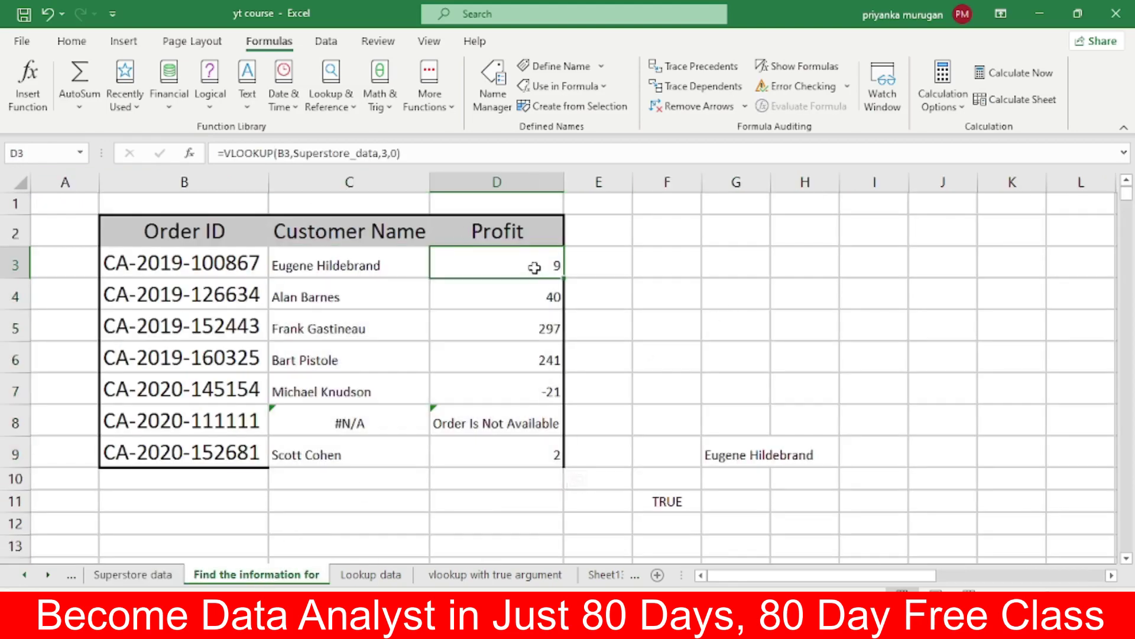
pyautogui.press('Delete')
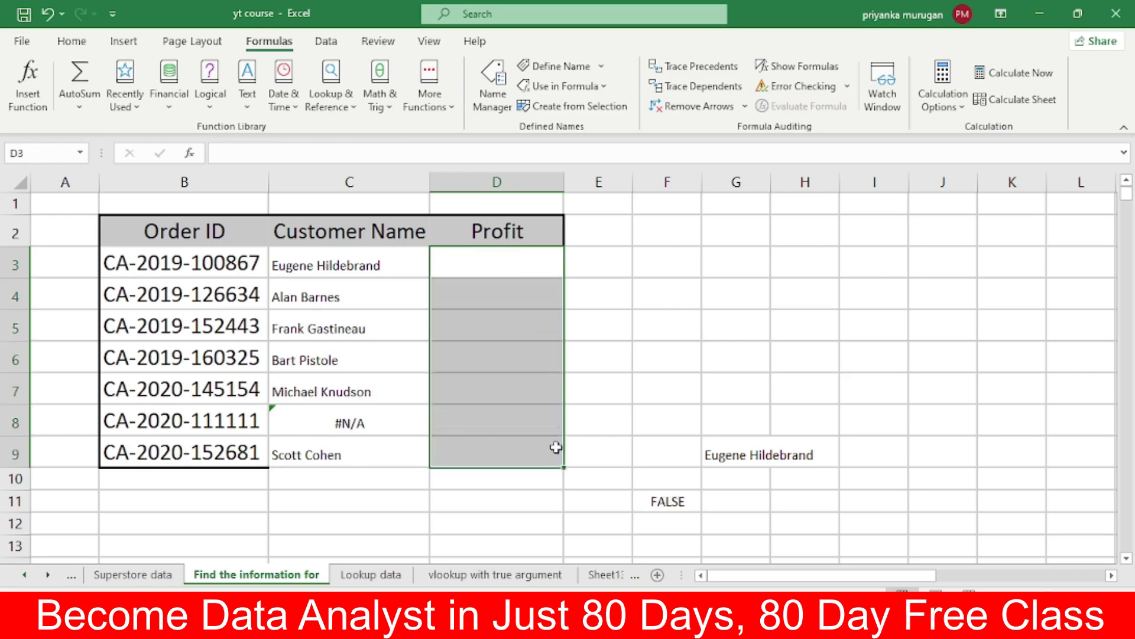
# Step: Start =VLOOKUP(B3, in D3 and bring up the named-range list with F3
pyautogui.click(493, 259)
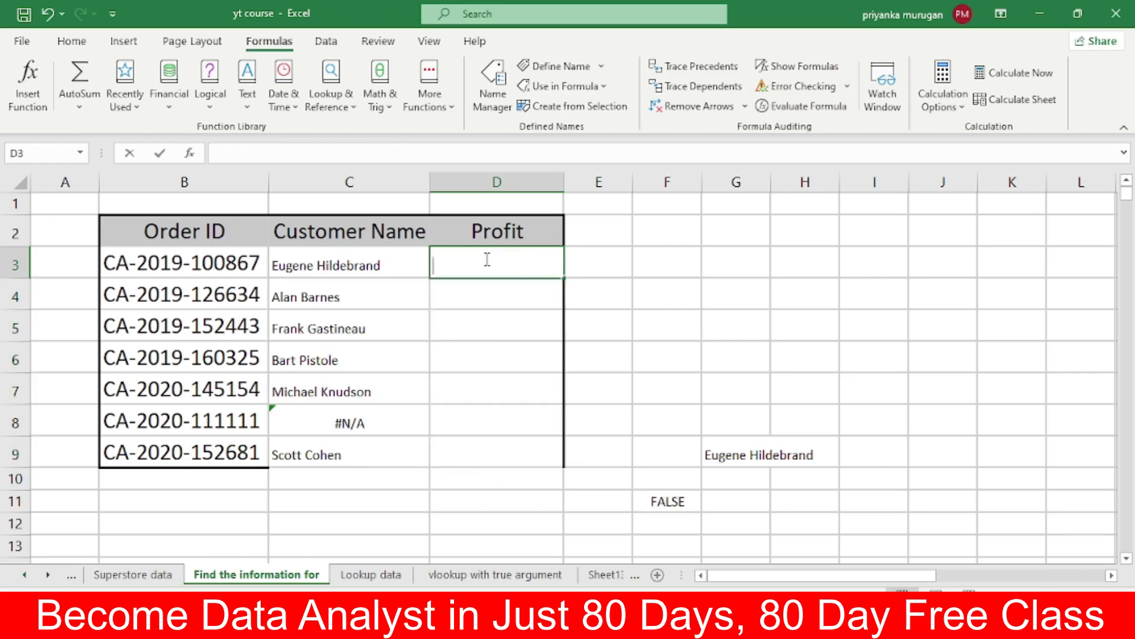
pyautogui.write('=vl')
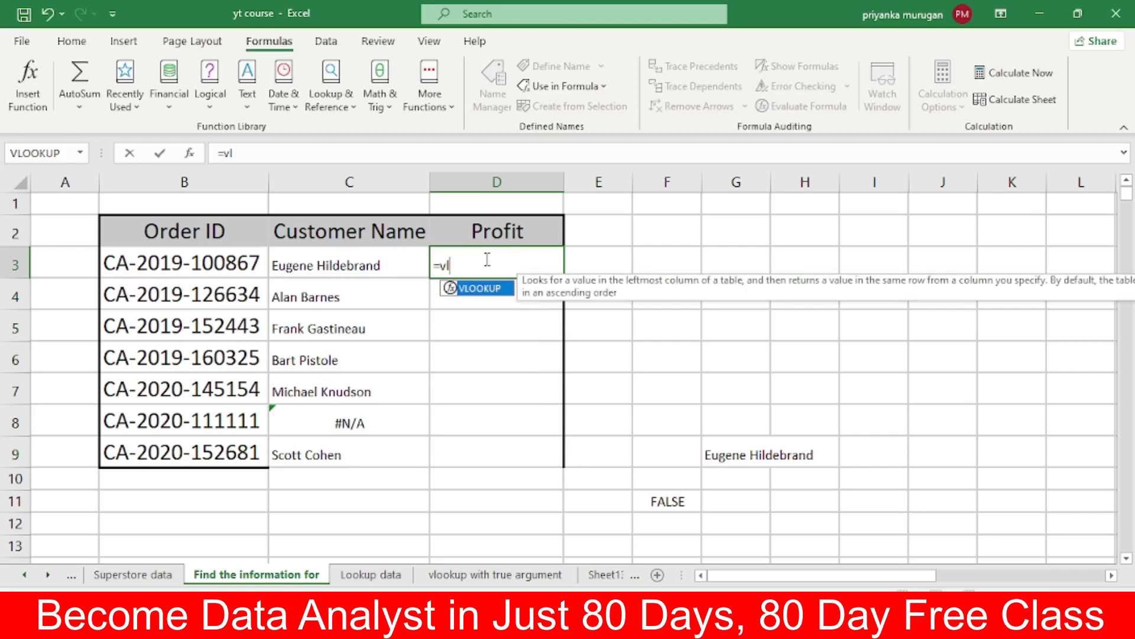
pyautogui.doubleClick(496, 288)
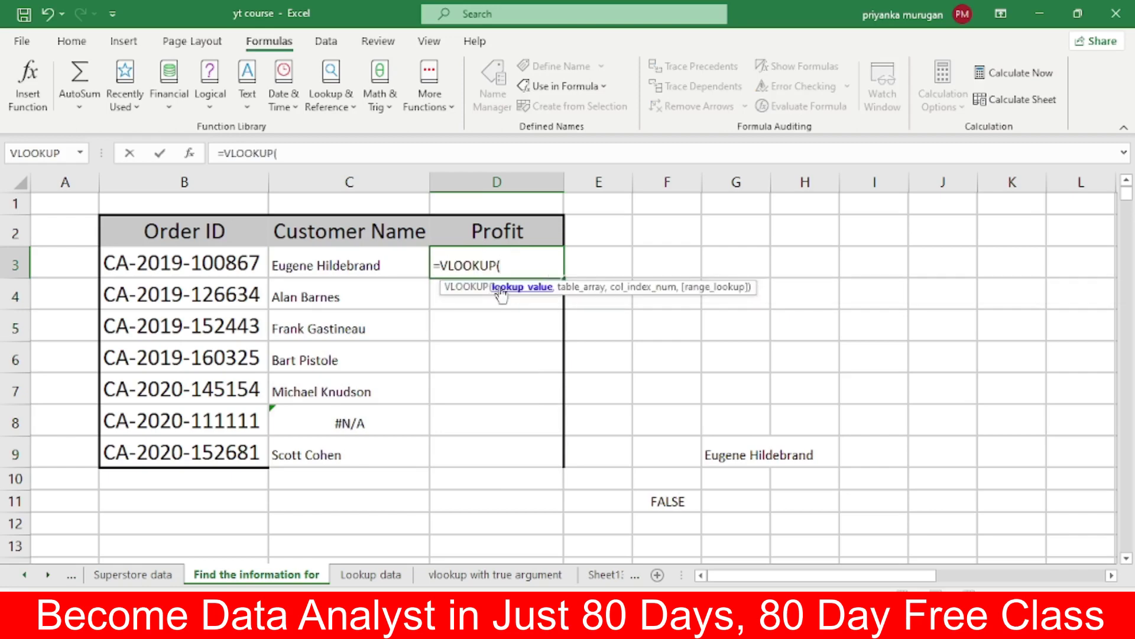
pyautogui.click(220, 267)
pyautogui.write(',')
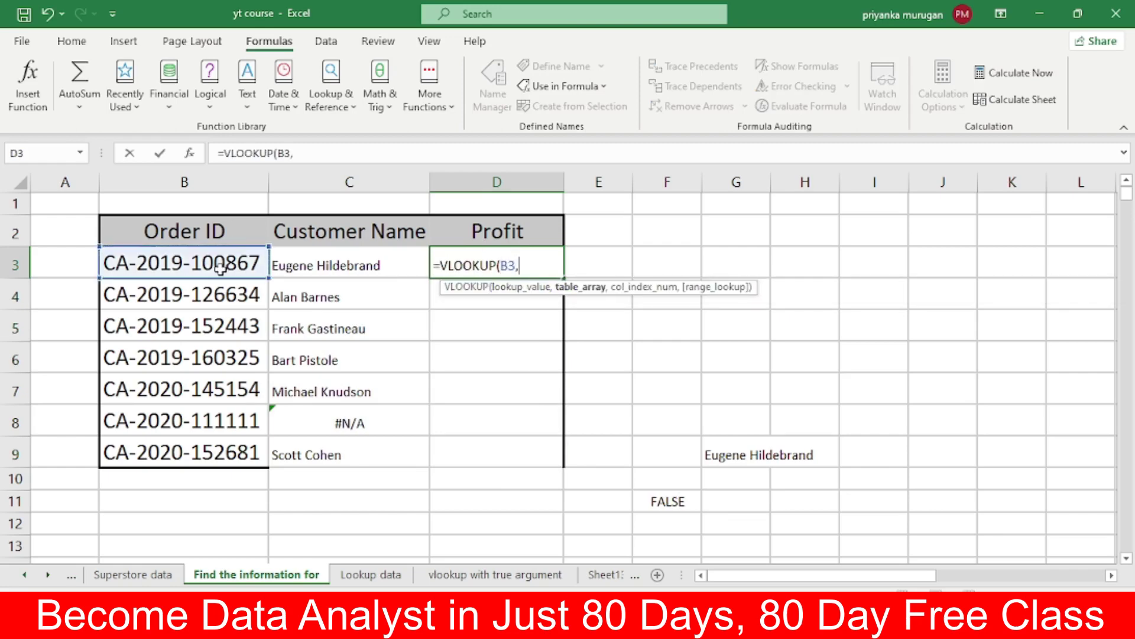
pyautogui.press('F3')
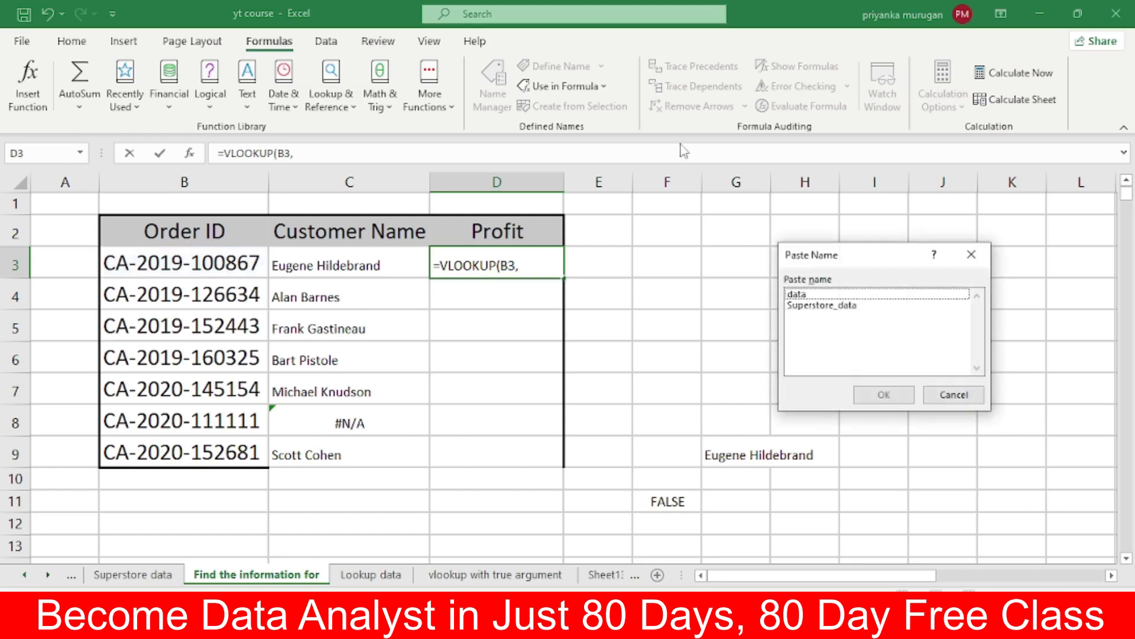
# Step: Paste the 'data' name into D3's formula as the lookup table
pyautogui.click(807, 296)
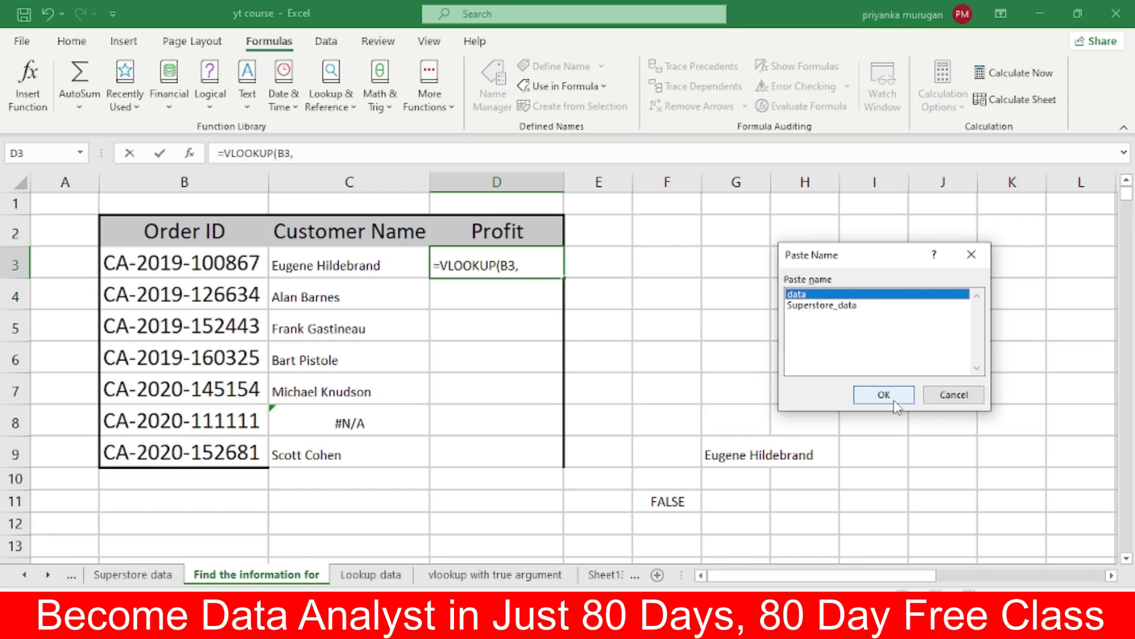
pyautogui.click(887, 398)
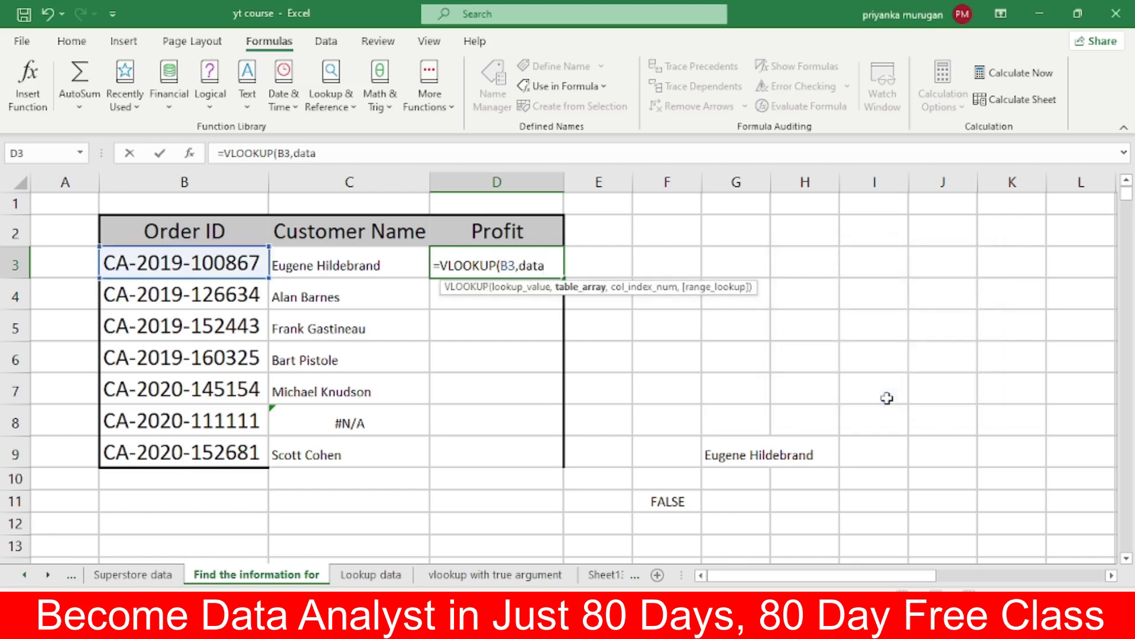
# Step: Complete D3 as =VLOOKUP(B3,data,3,0) and fill it down to D9
pyautogui.write(',')
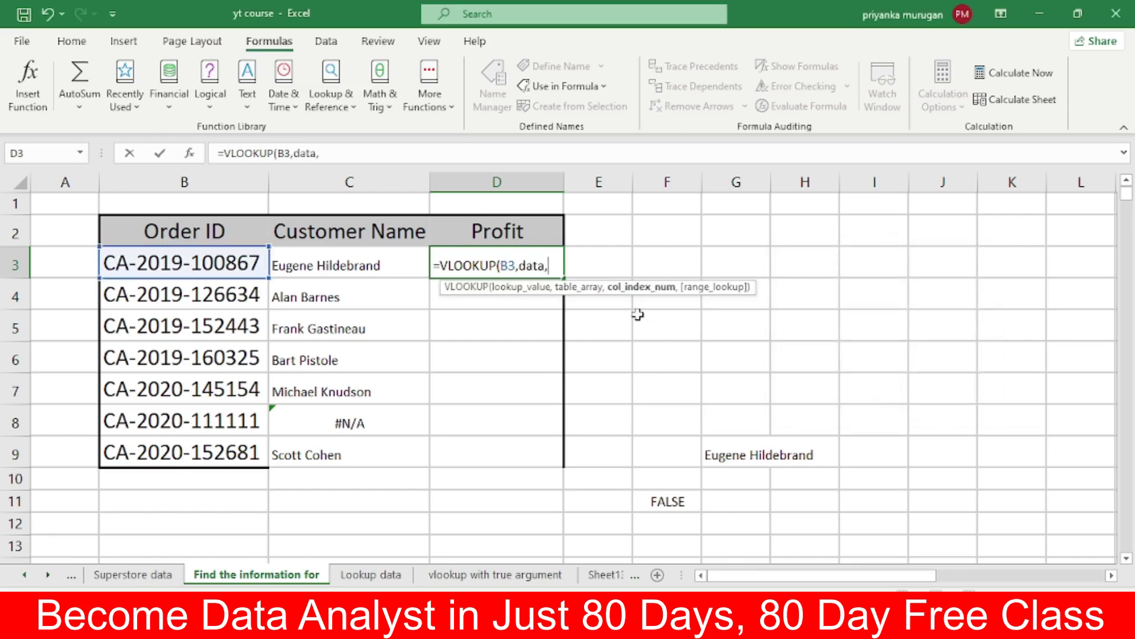
pyautogui.write('3,')
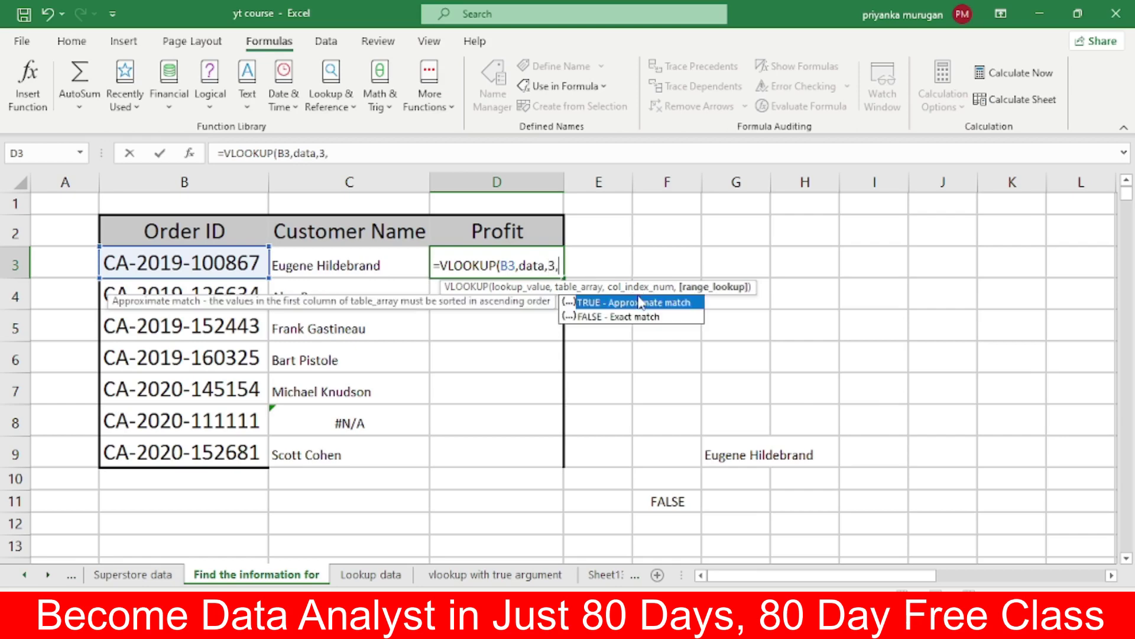
pyautogui.write('0')
pyautogui.press('Return')
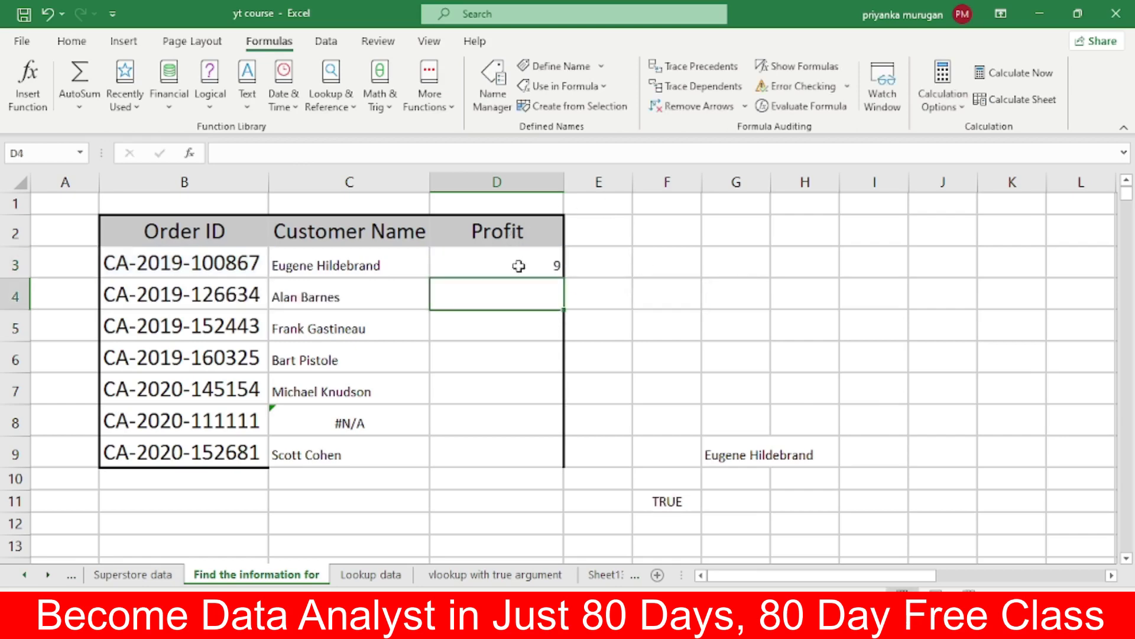
pyautogui.click(518, 265)
pyautogui.doubleClick(564, 280)
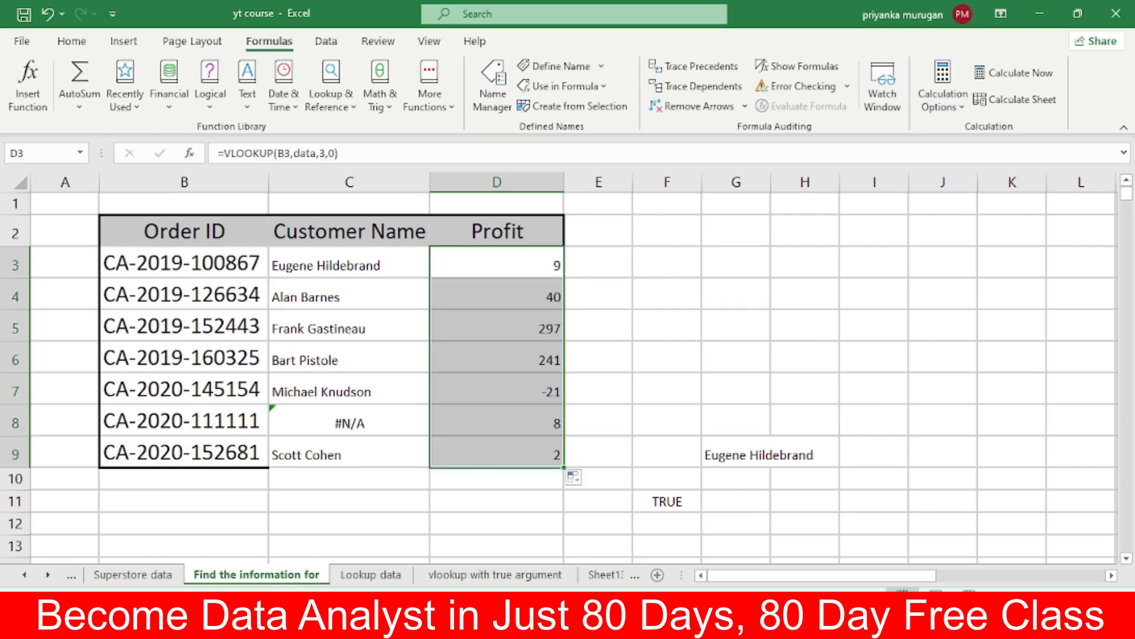
pyautogui.click(132, 575)
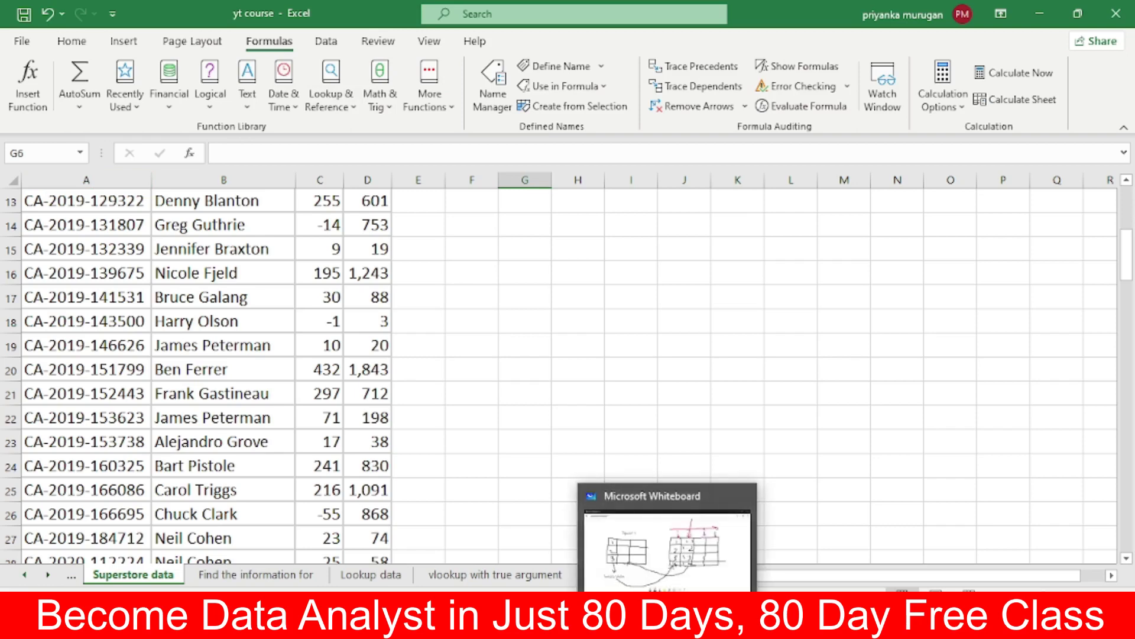
# Step: Open the 'vlookup with true argument' sheet and widen column E to fit TAX Rate
pyautogui.click(483, 575)
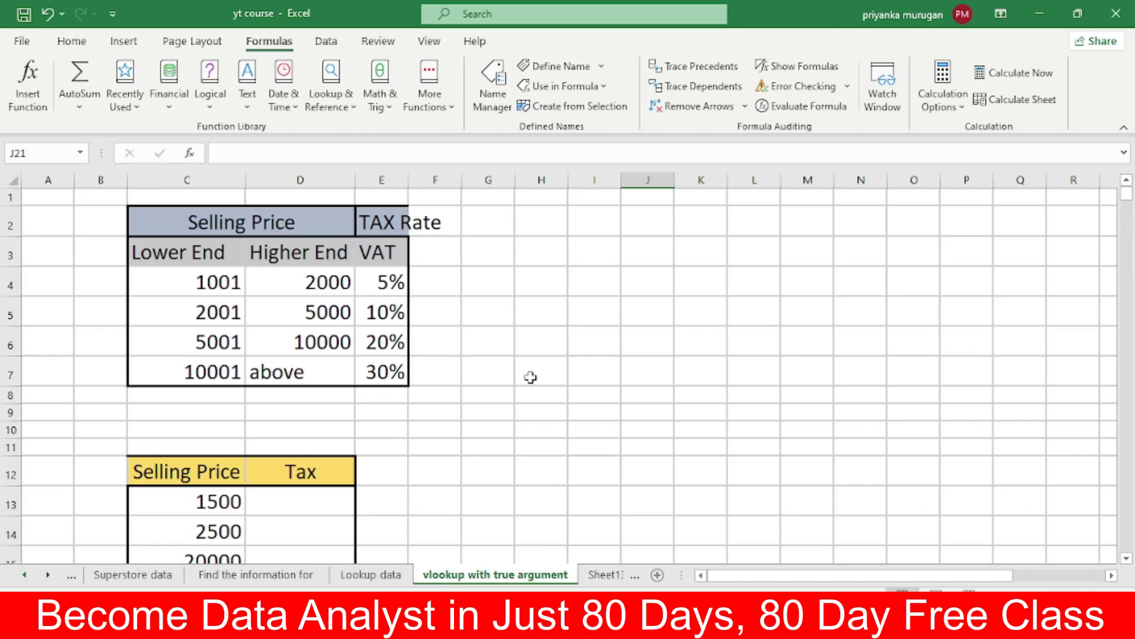
pyautogui.moveTo(408, 180); pyautogui.dragTo(460, 173)
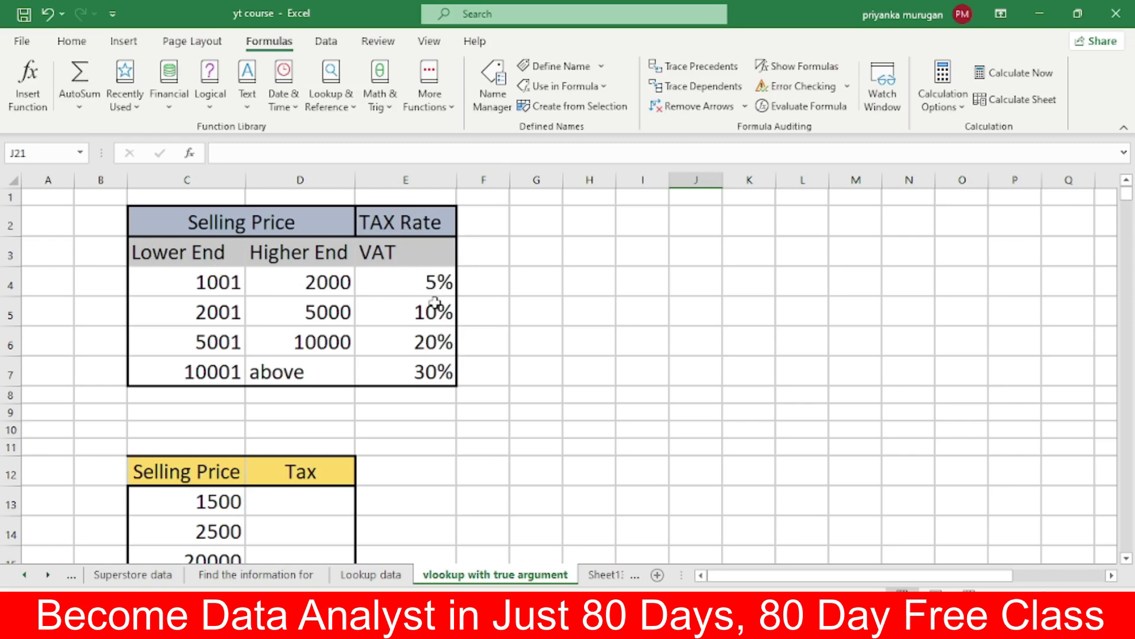
pyautogui.scroll(-1, 412, 297)
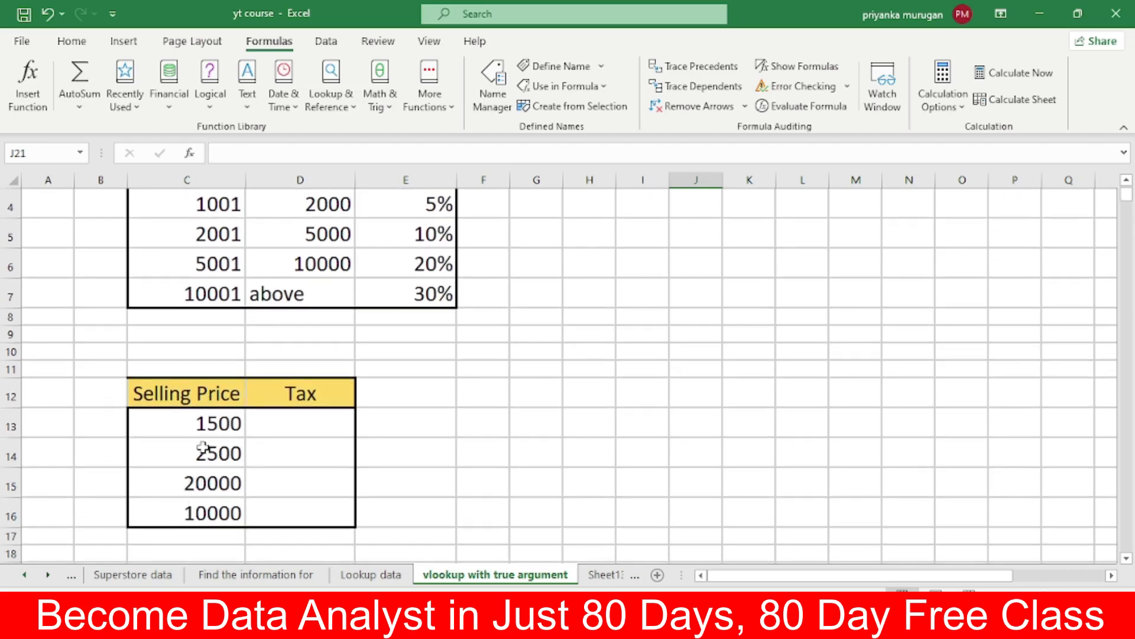
pyautogui.scroll(1, 331, 265)
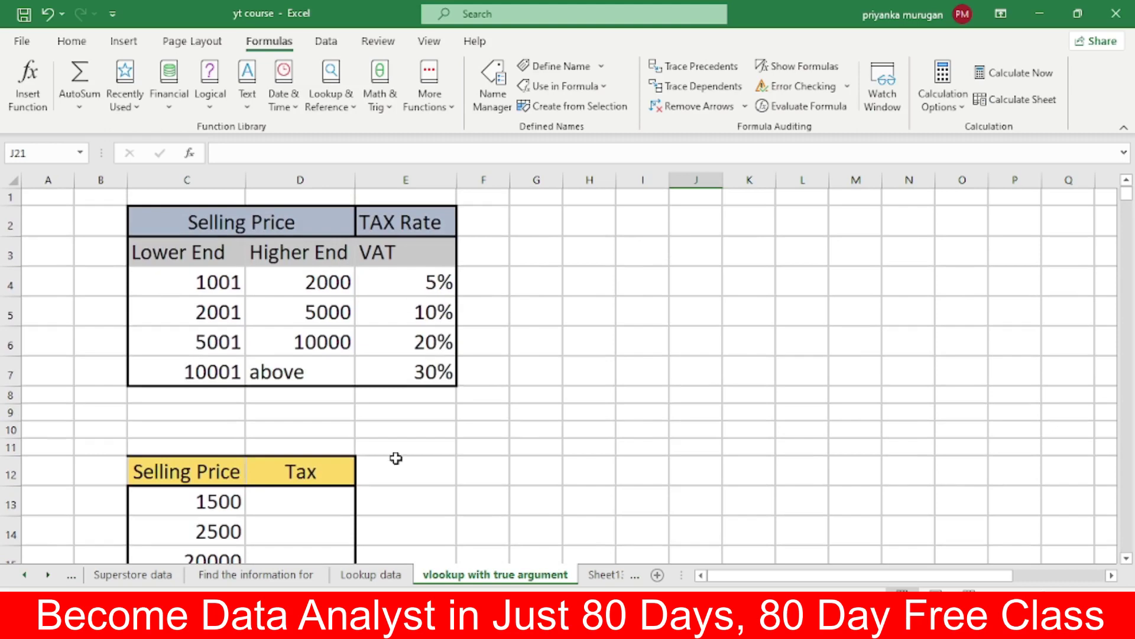
pyautogui.scroll(-1, 354, 478)
pyautogui.scroll(-2, 349, 479)
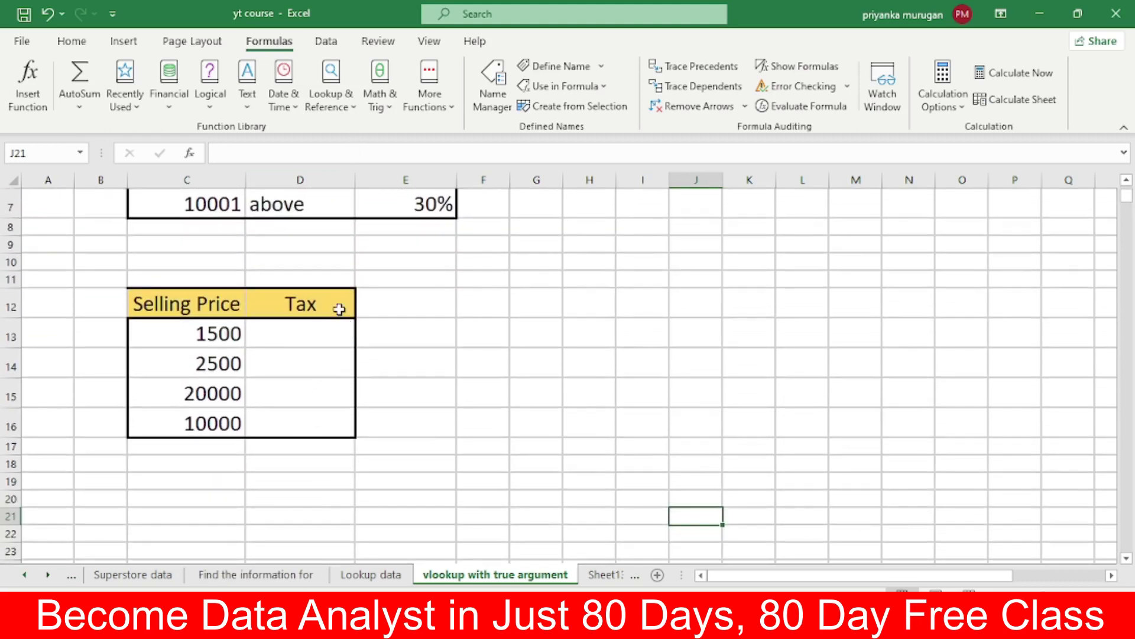
pyautogui.scroll(1, 330, 395)
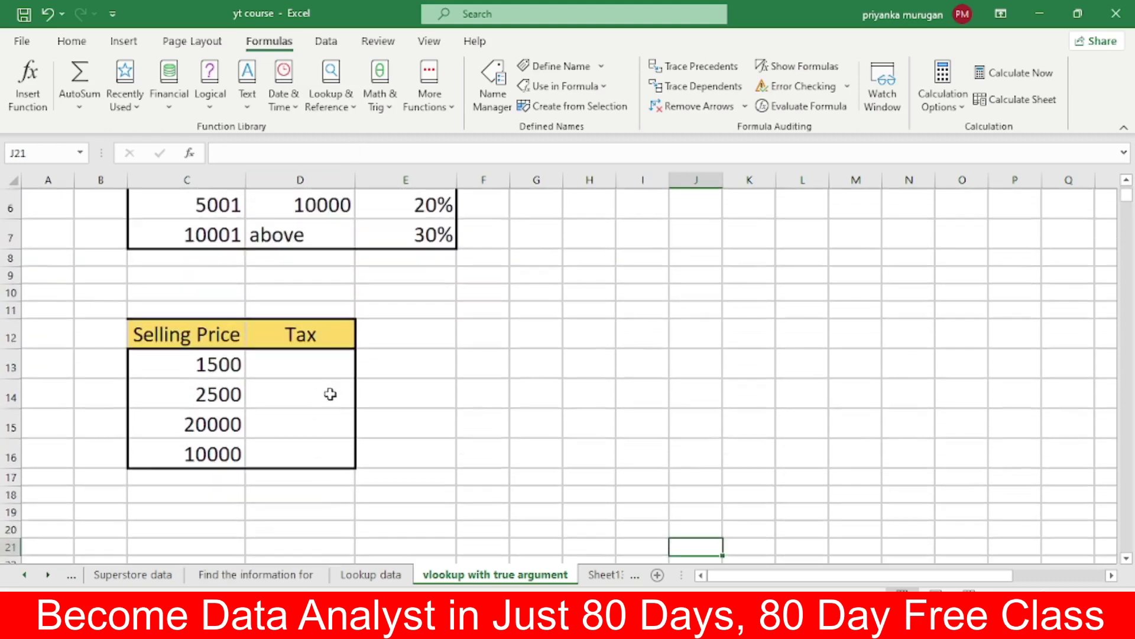
pyautogui.scroll(1, 330, 395)
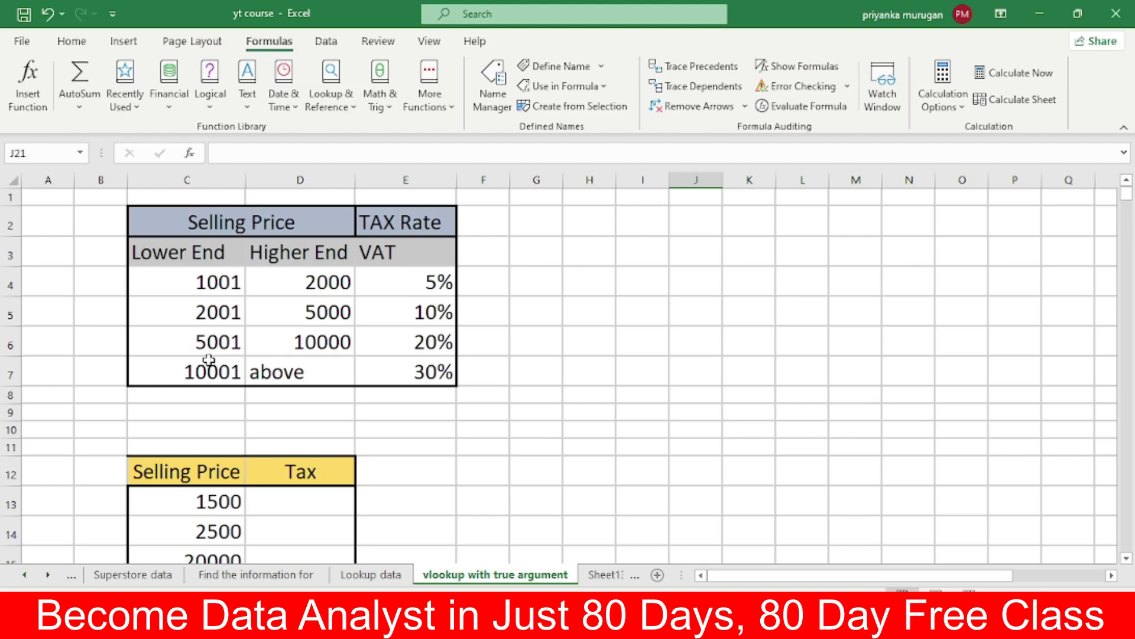
pyautogui.scroll(-1, 263, 406)
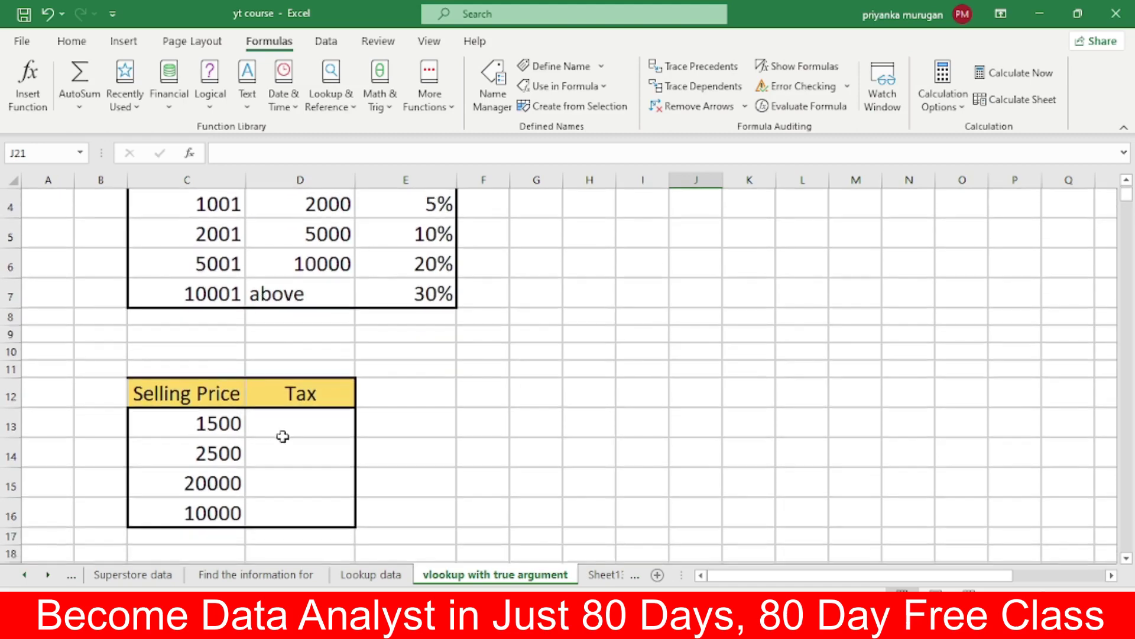
# Step: Begin a VLOOKUP in D13 using the 1500 selling price in C13 as lookup value
pyautogui.click(284, 431)
pyautogui.doubleClick(284, 430)
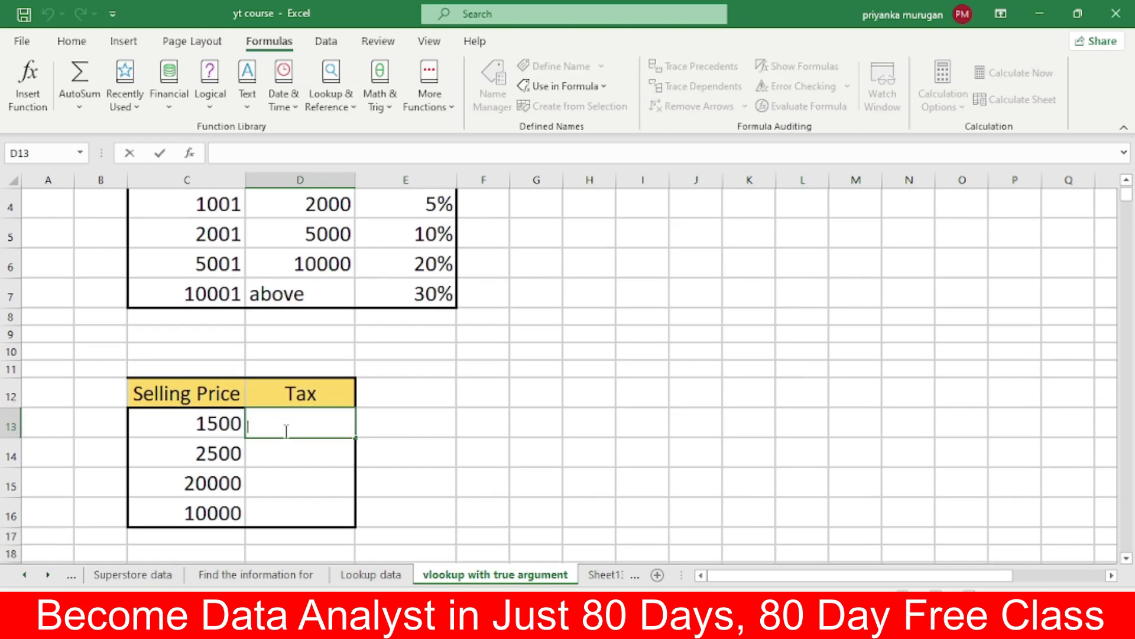
pyautogui.write('=v')
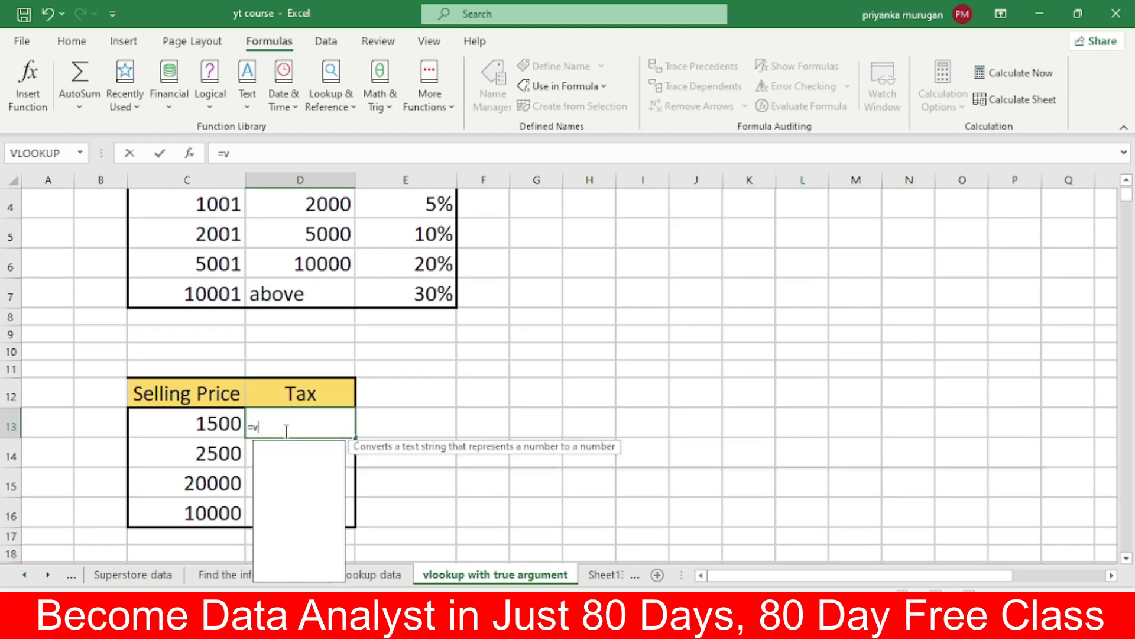
pyautogui.write('ll')
pyautogui.press('BackSpace')
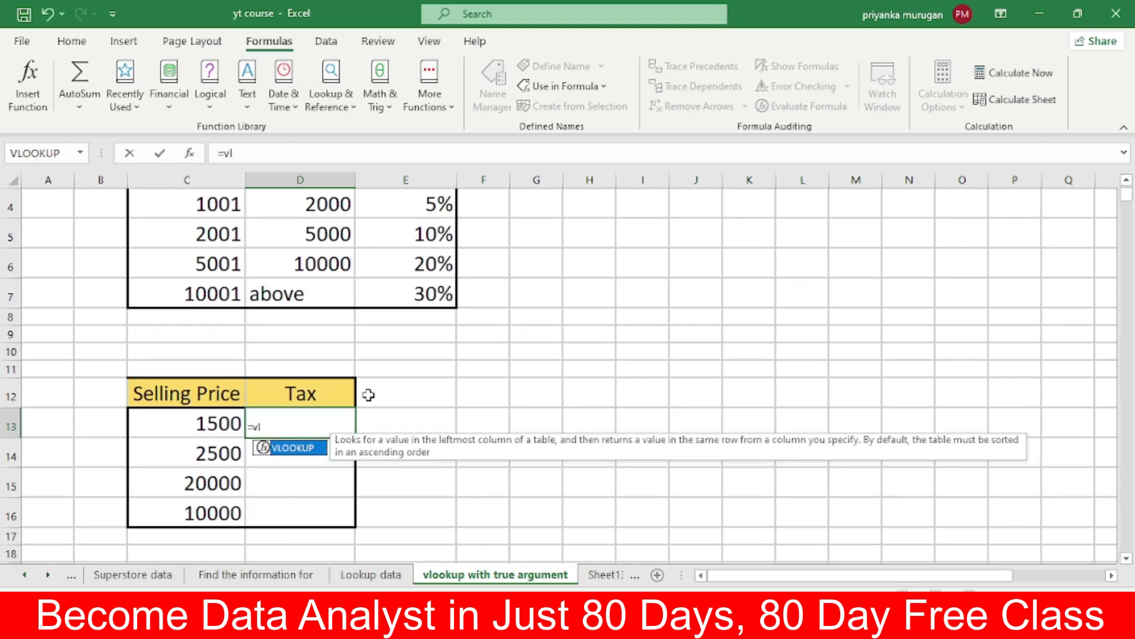
pyautogui.doubleClick(305, 455)
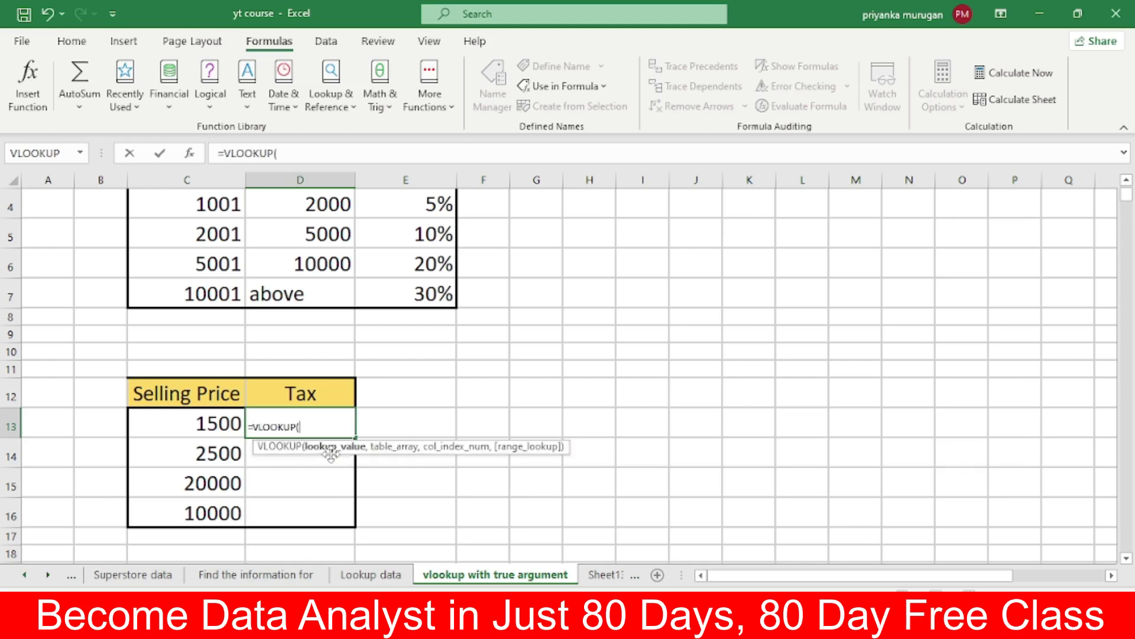
pyautogui.click(213, 424)
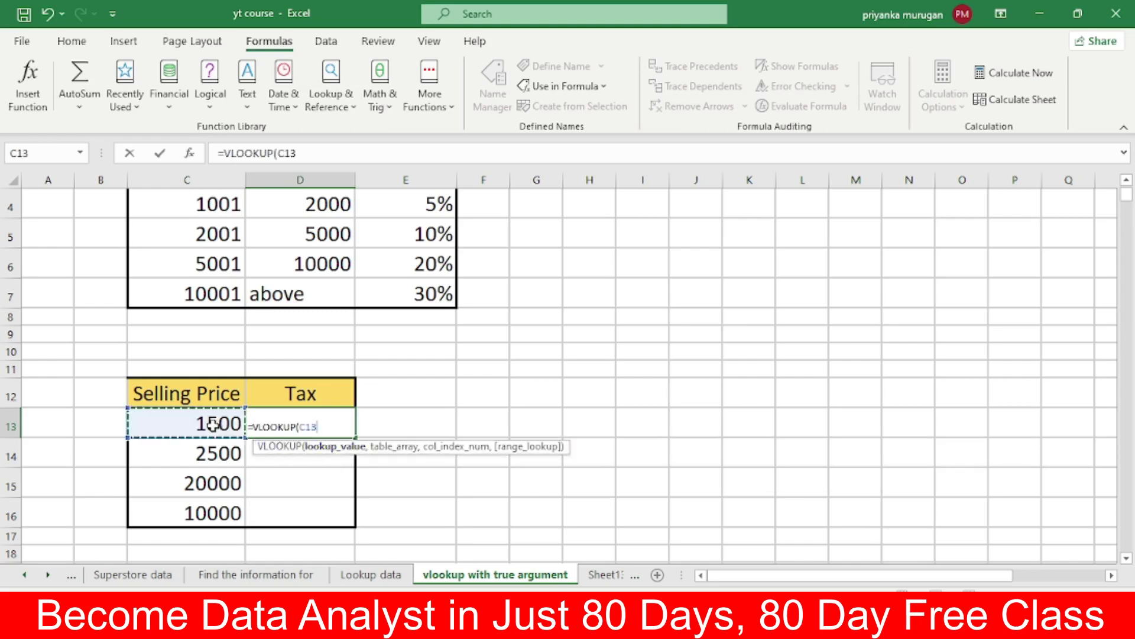
pyautogui.write(',')
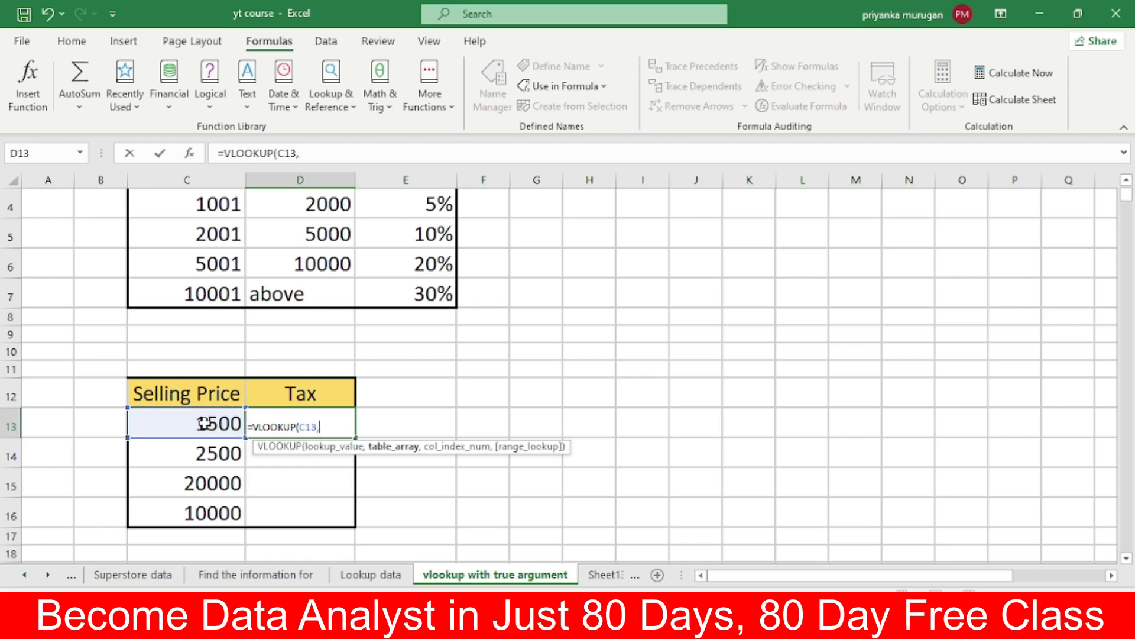
# Step: Finish D13 as =VLOOKUP(C13,C2:E7,3,TRUE), returning the 0.05 rate
pyautogui.scroll(1, 583, 284)
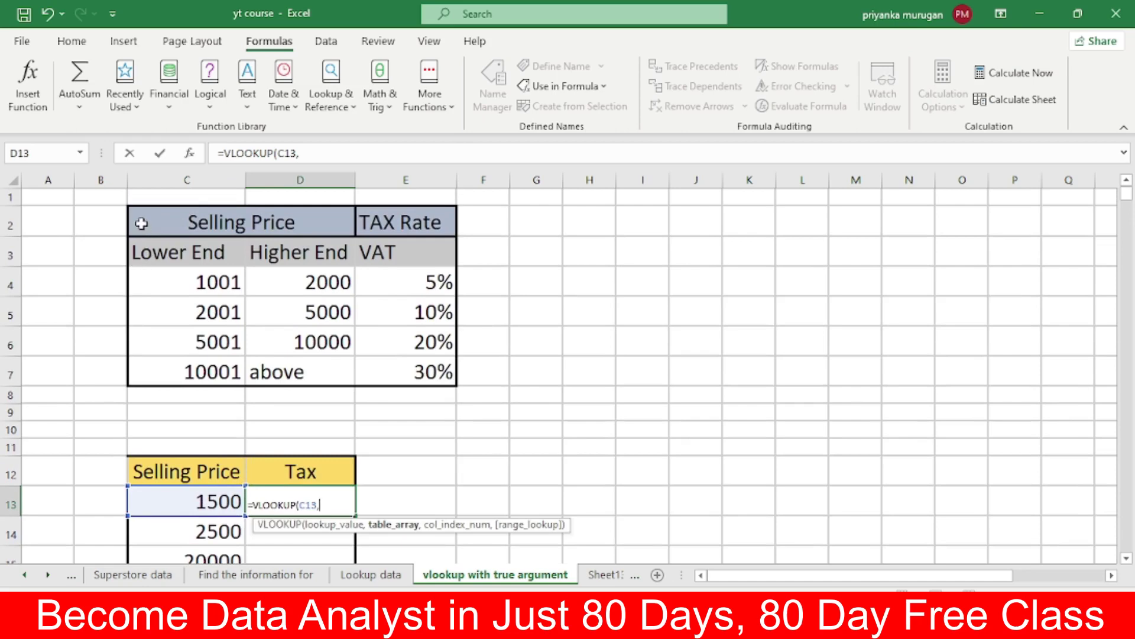
pyautogui.moveTo(142, 219); pyautogui.dragTo(421, 350)
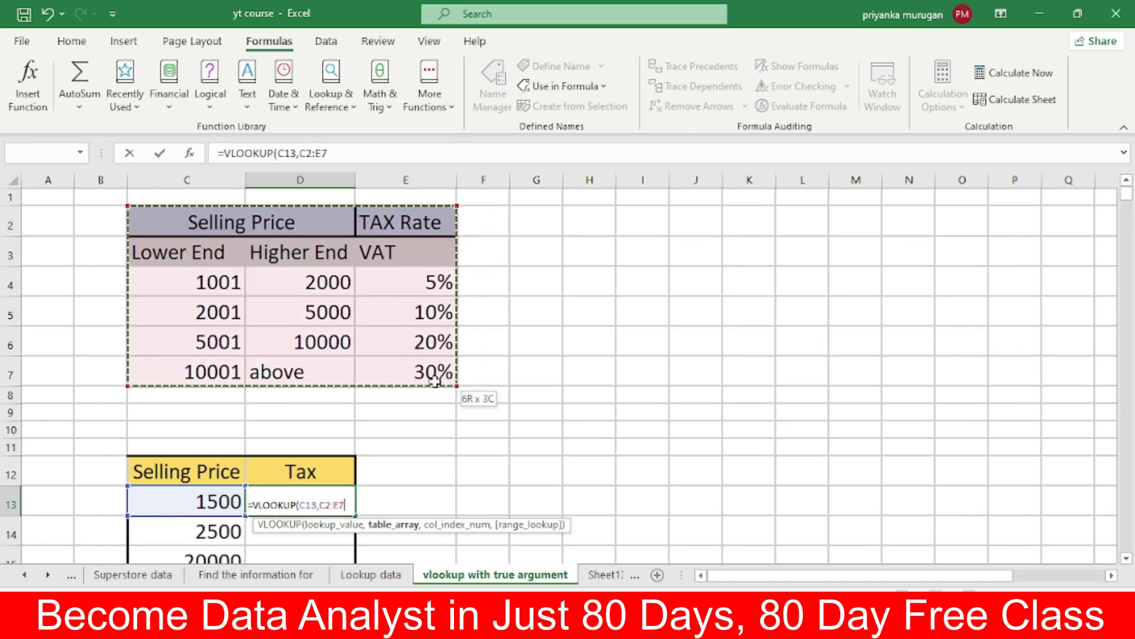
pyautogui.moveTo(448, 378); pyautogui.dragTo(444, 379)
pyautogui.write(',')
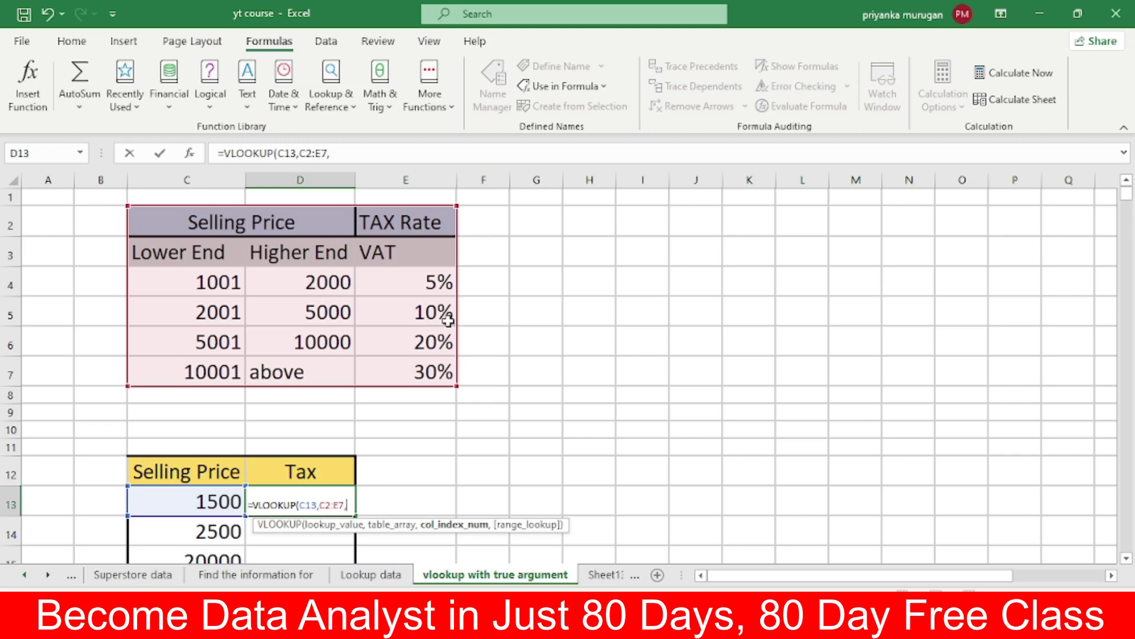
pyautogui.write(',')
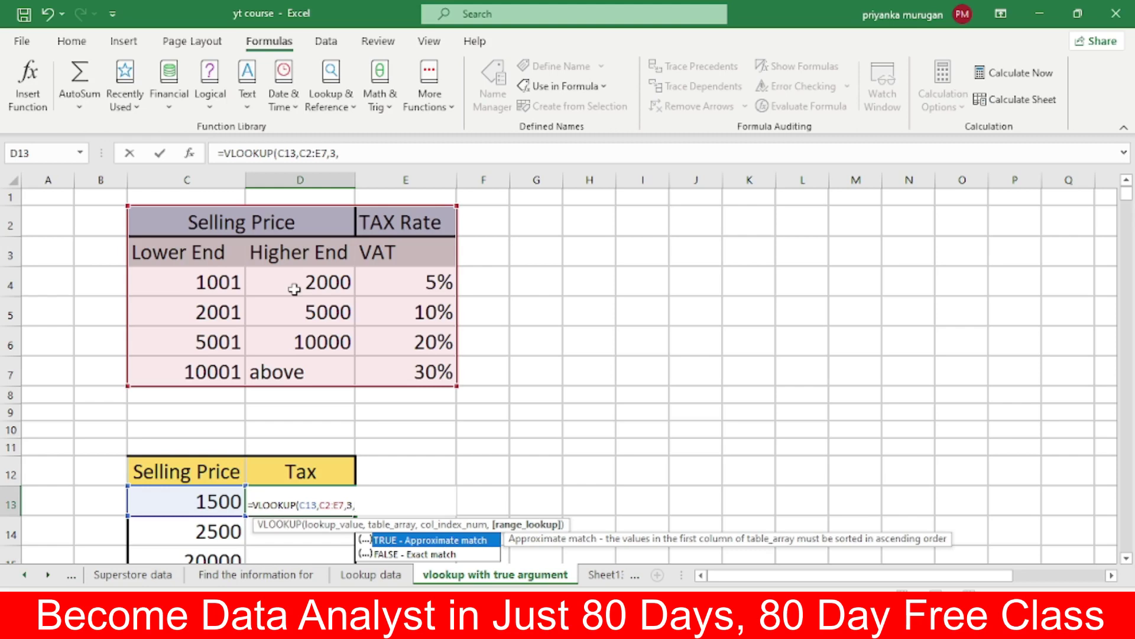
pyautogui.doubleClick(411, 541)
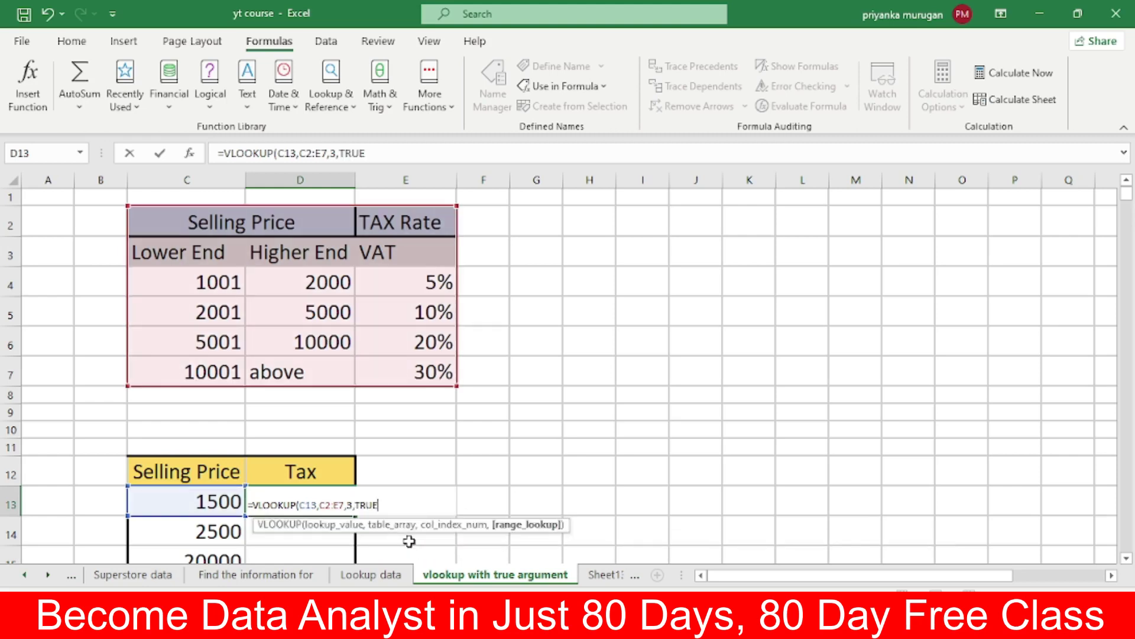
pyautogui.press('Return')
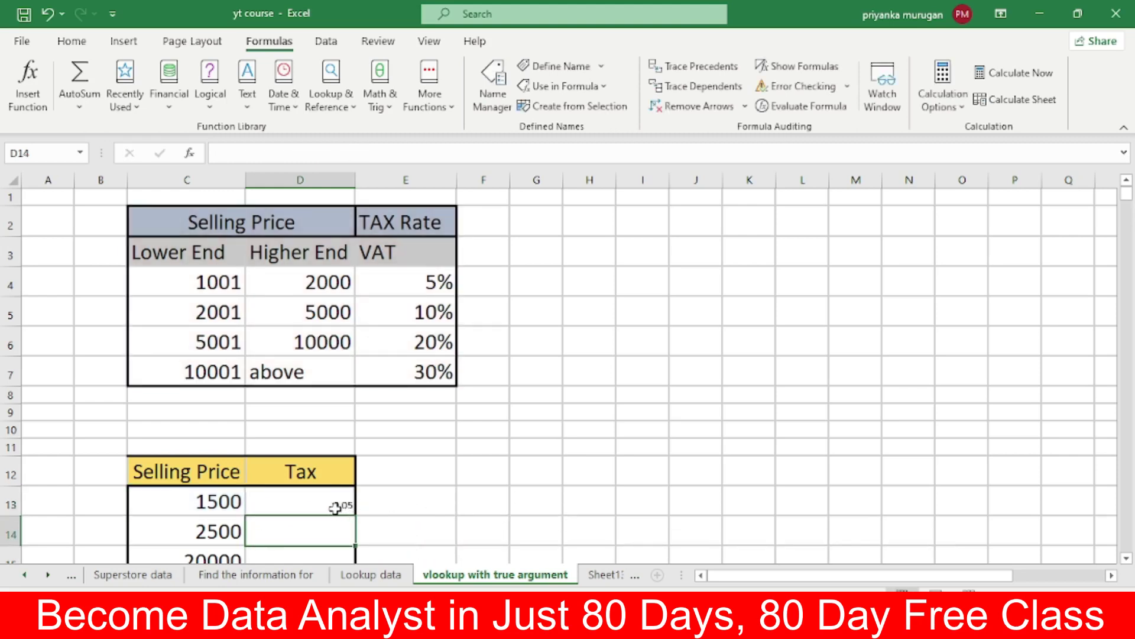
pyautogui.click(335, 508)
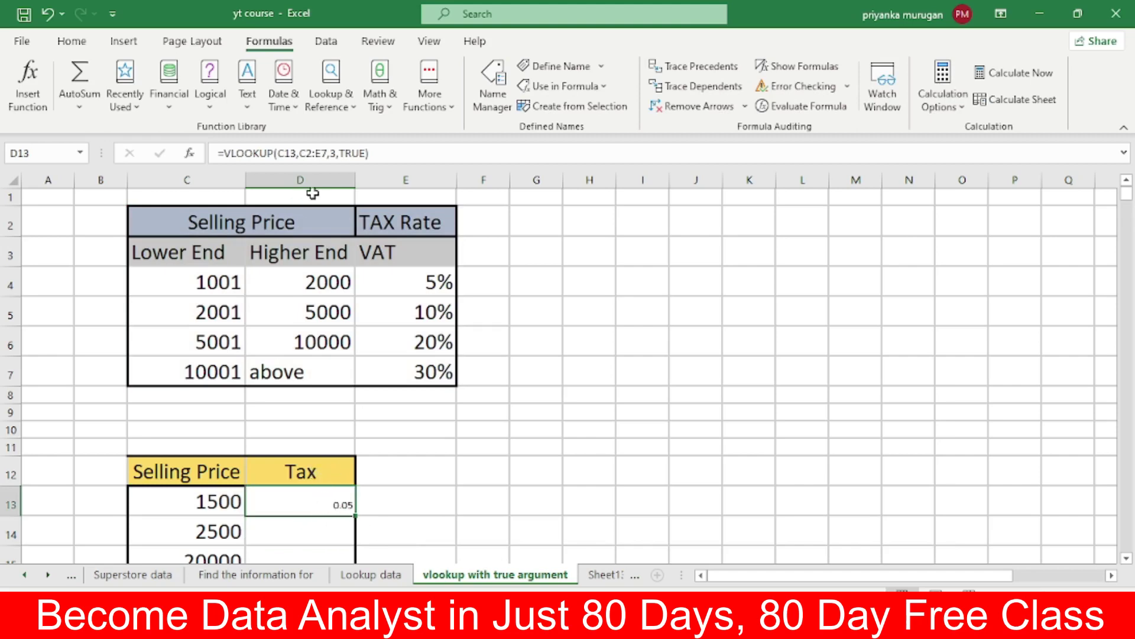
pyautogui.scroll(-1, 473, 531)
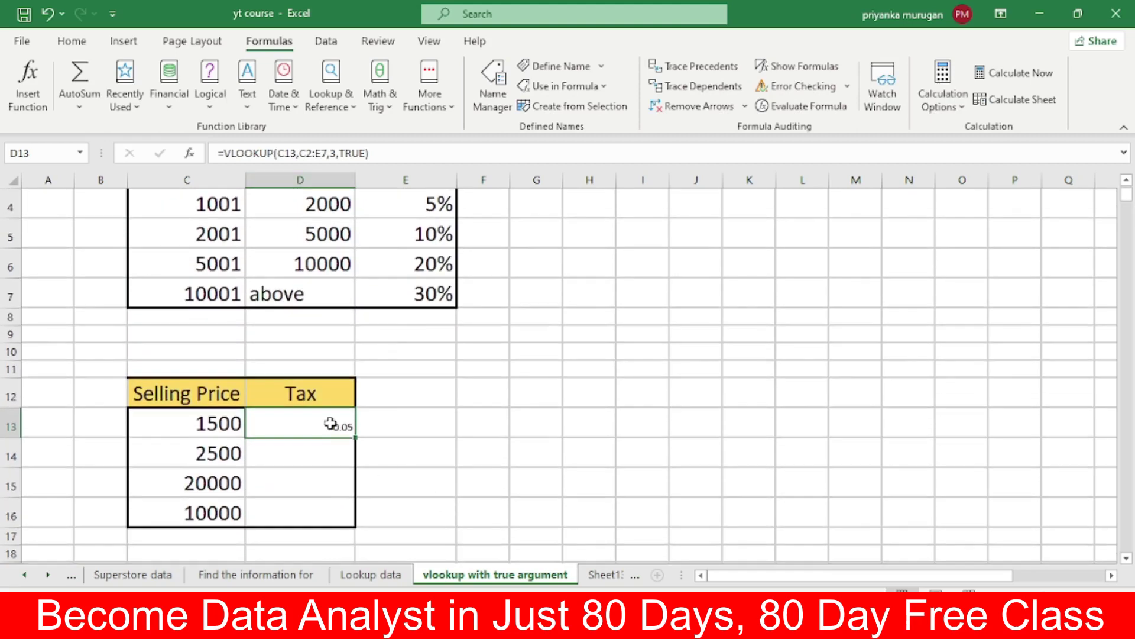
# Step: Apply the Percentage number format to D13 so it displays 5%
pyautogui.click(72, 43)
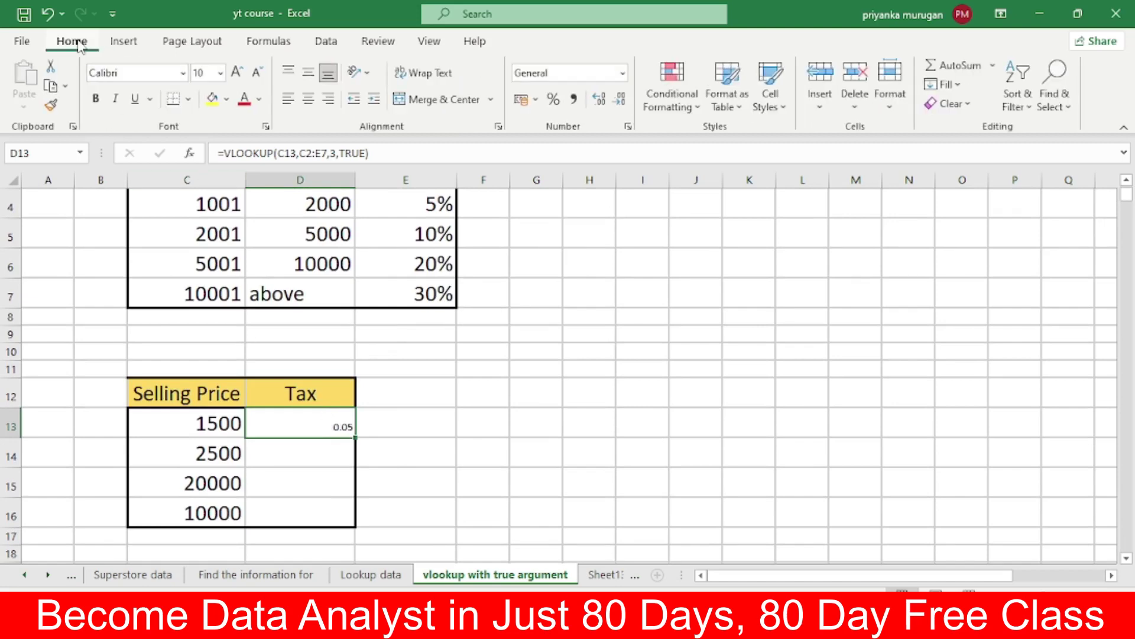
pyautogui.click(623, 73)
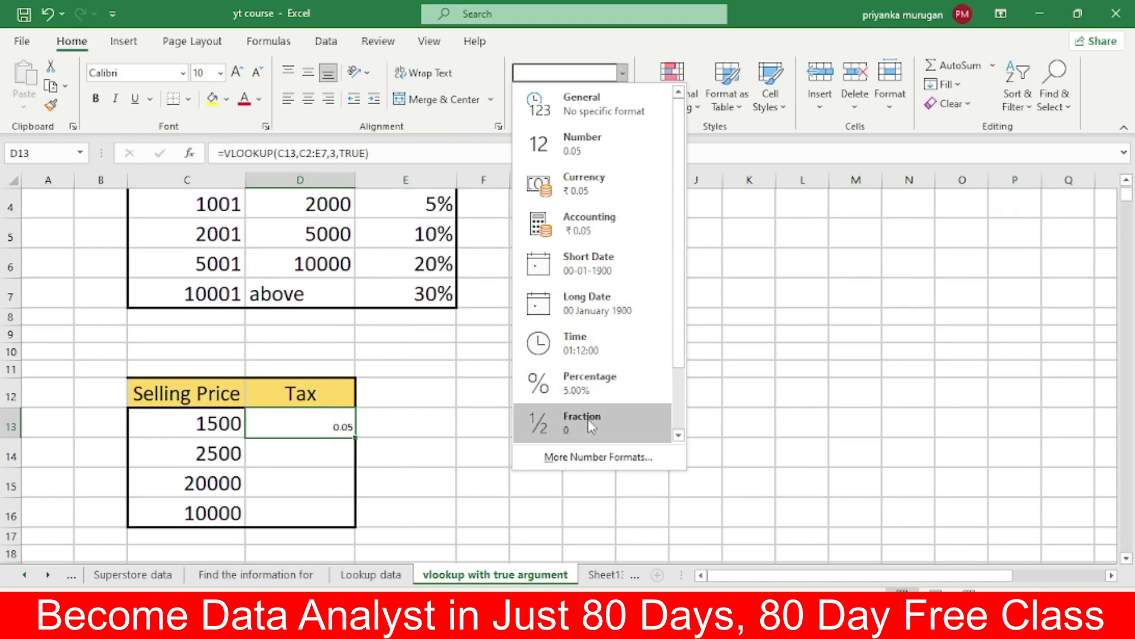
pyautogui.click(592, 383)
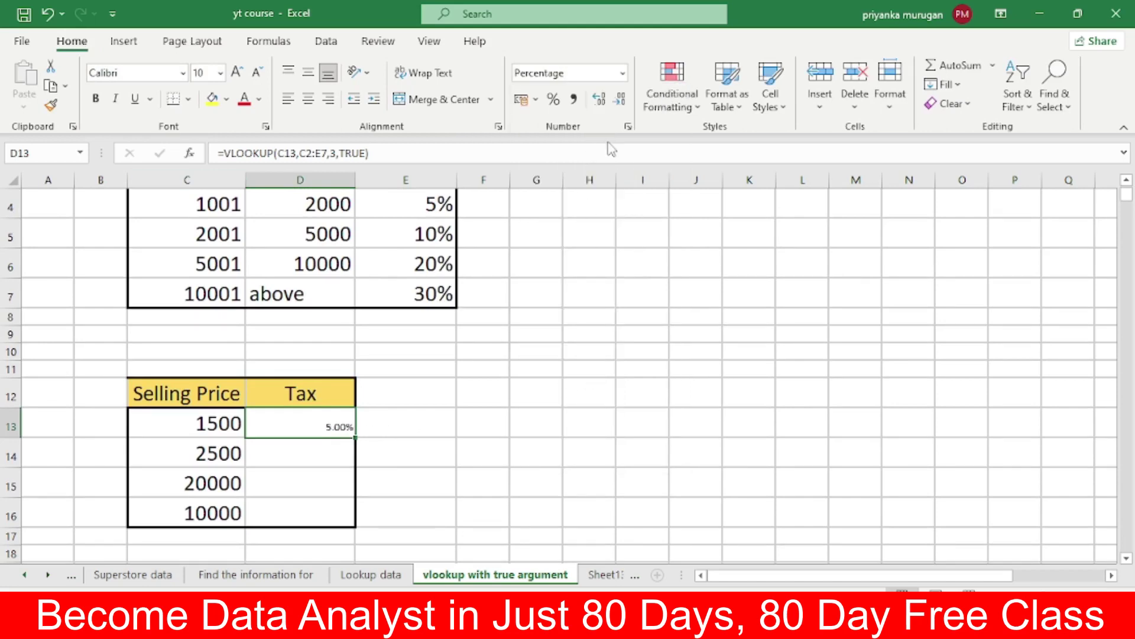
pyautogui.click(592, 334)
pyautogui.scroll(1, 405, 393)
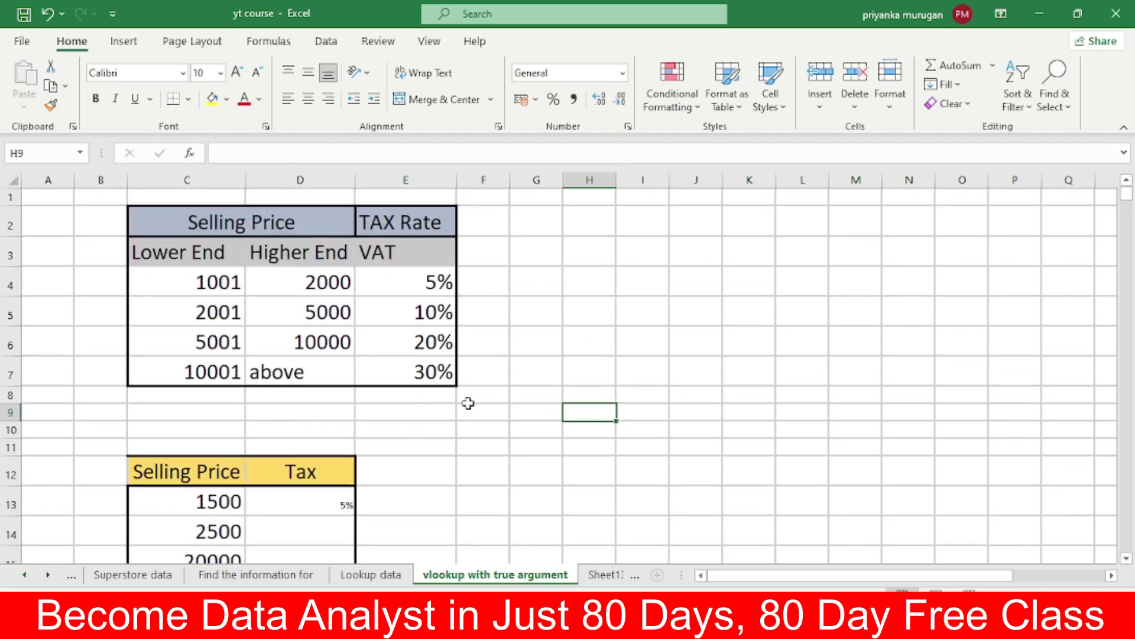
pyautogui.scroll(-2, 414, 384)
pyautogui.click(332, 334)
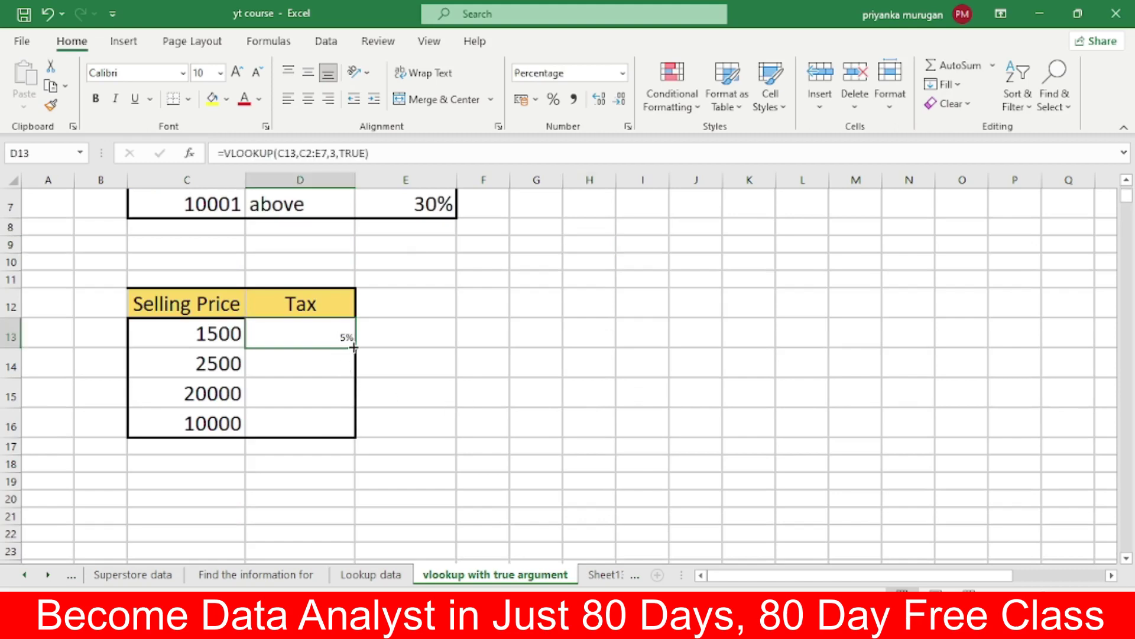
pyautogui.moveTo(350, 349); pyautogui.dragTo(354, 438)
pyautogui.scroll(2, 231, 412)
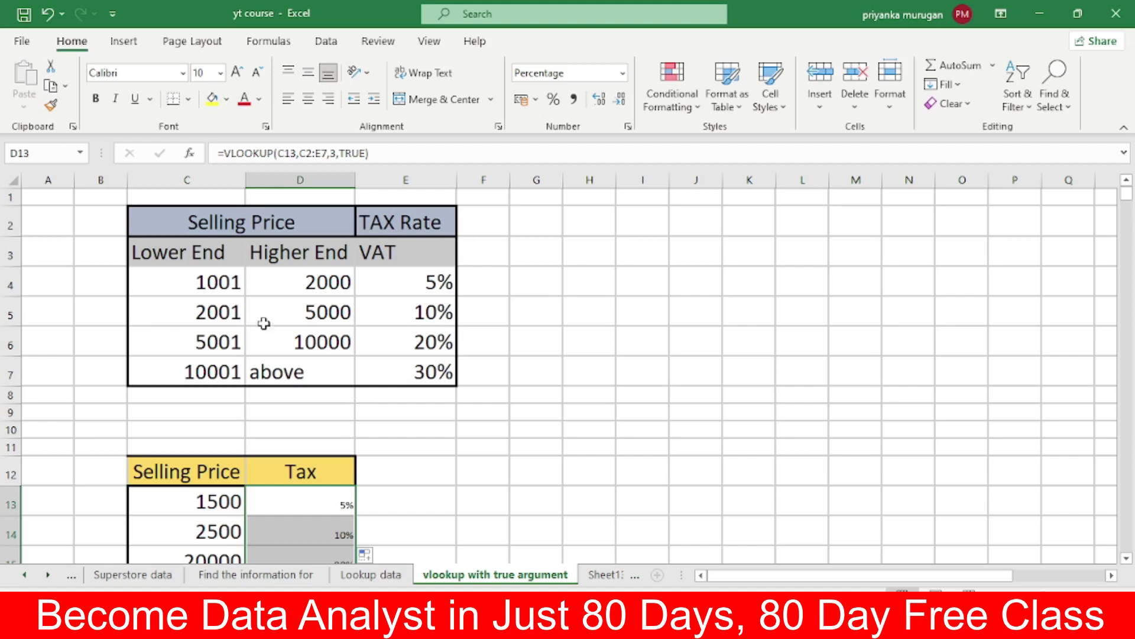
pyautogui.scroll(-1, 257, 322)
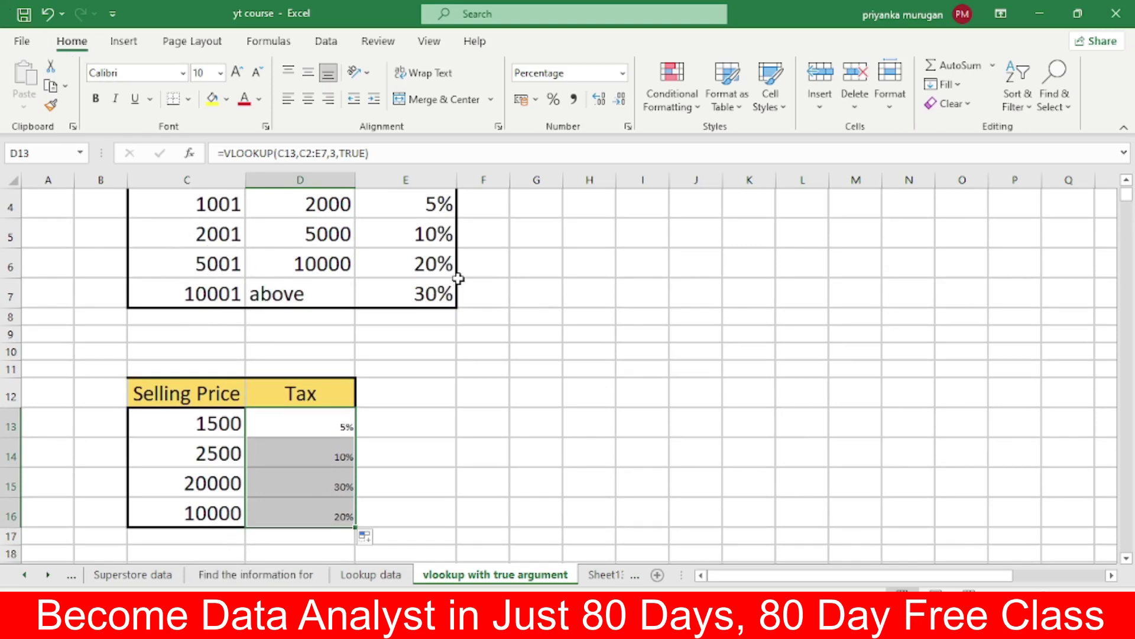
pyautogui.scroll(1, 477, 247)
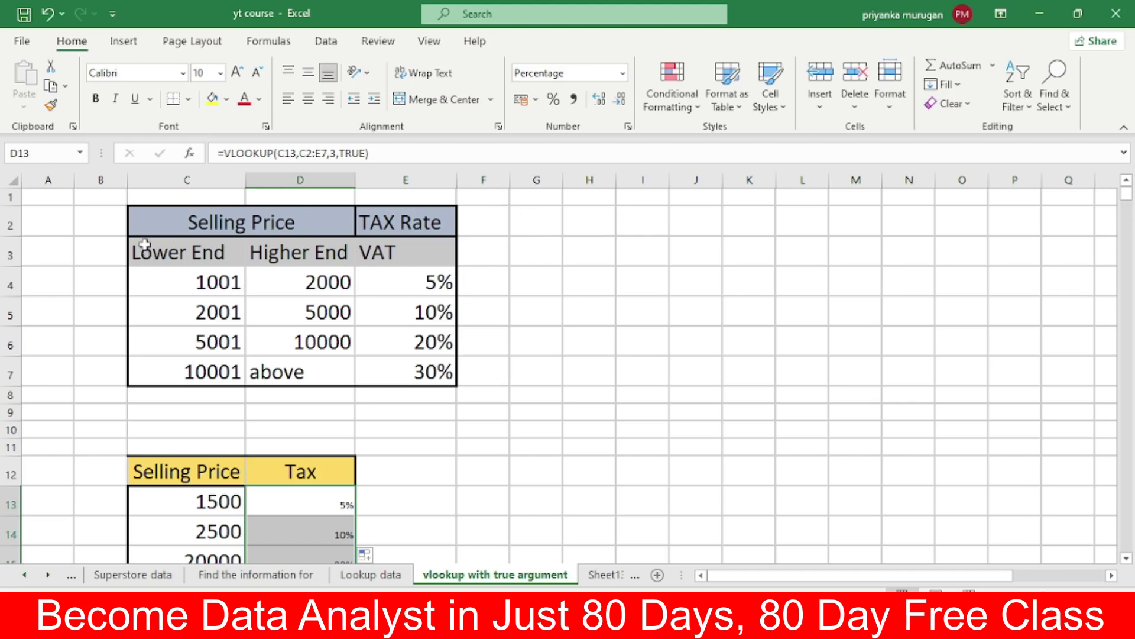
pyautogui.scroll(-2, 227, 293)
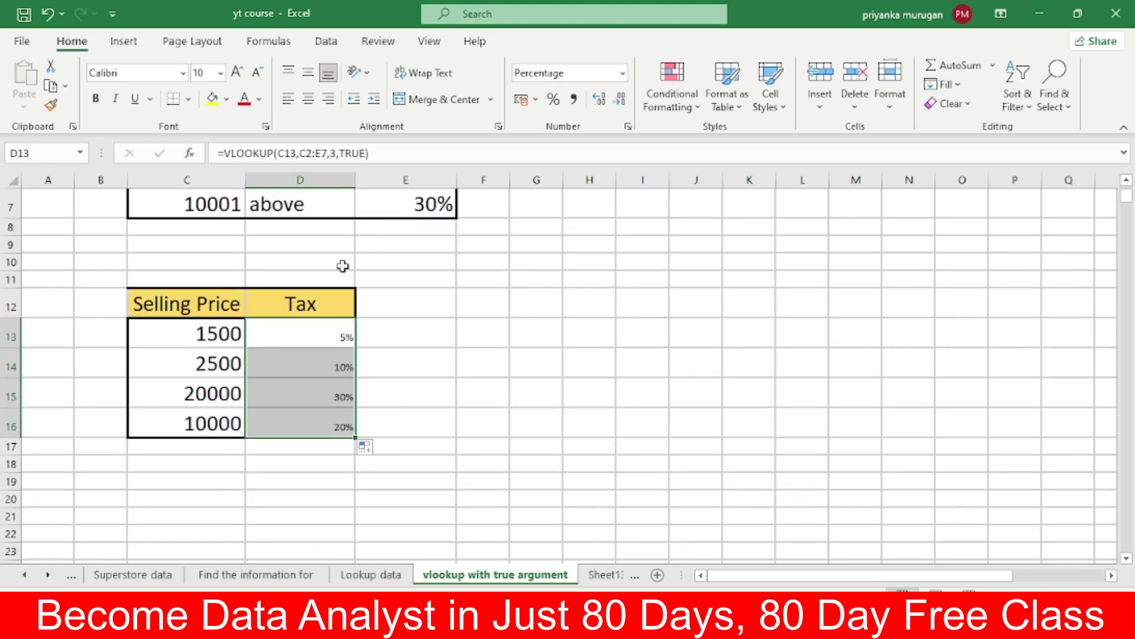
pyautogui.scroll(2, 340, 384)
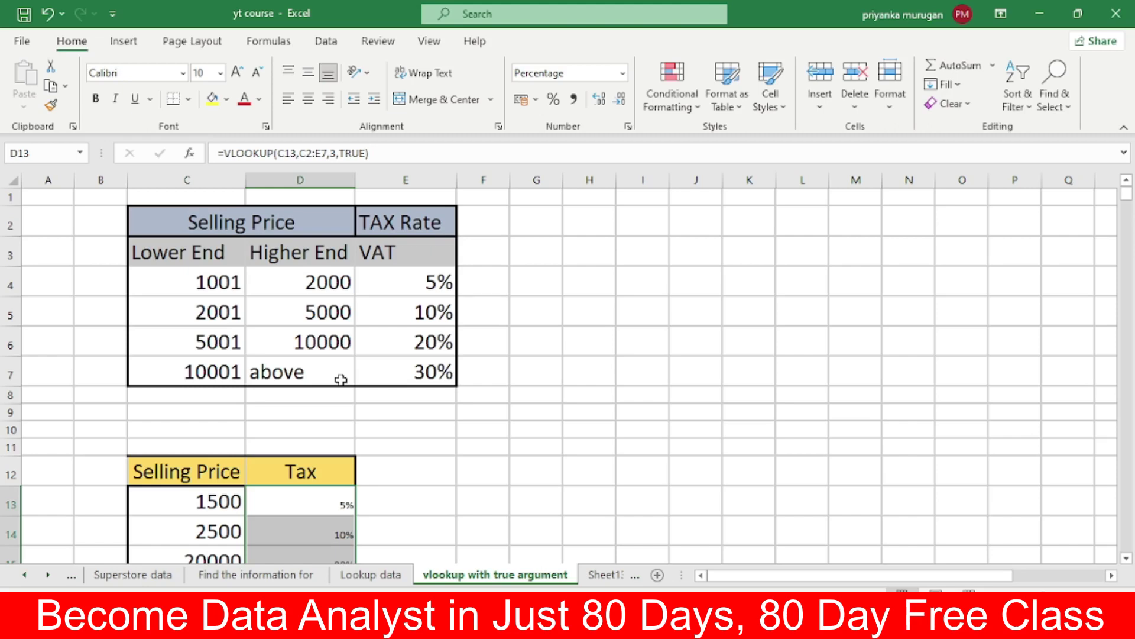
# Step: Copy every cell of the Superstore data sheet, then move to the blank Sheet13
pyautogui.click(133, 574)
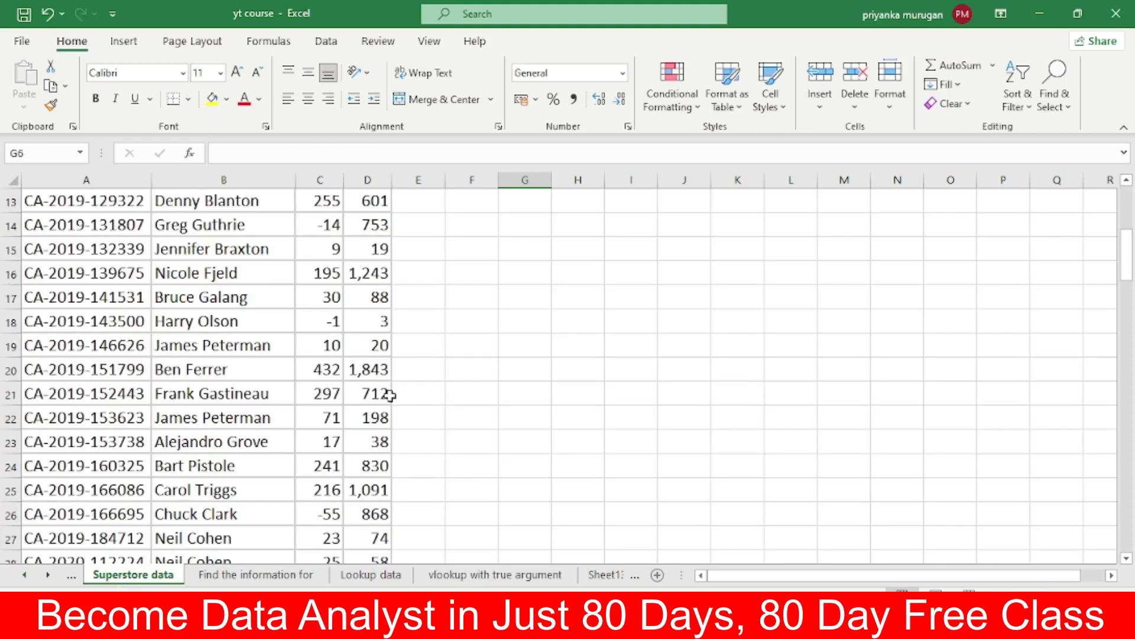
pyautogui.scroll(5, 386, 396)
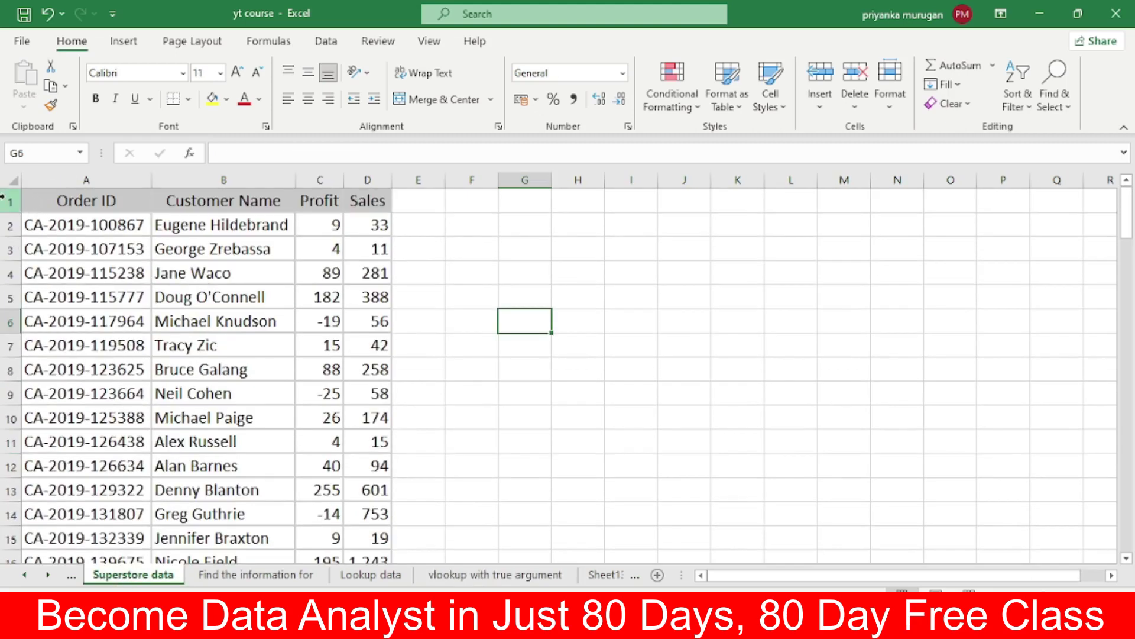
pyautogui.click(13, 181)
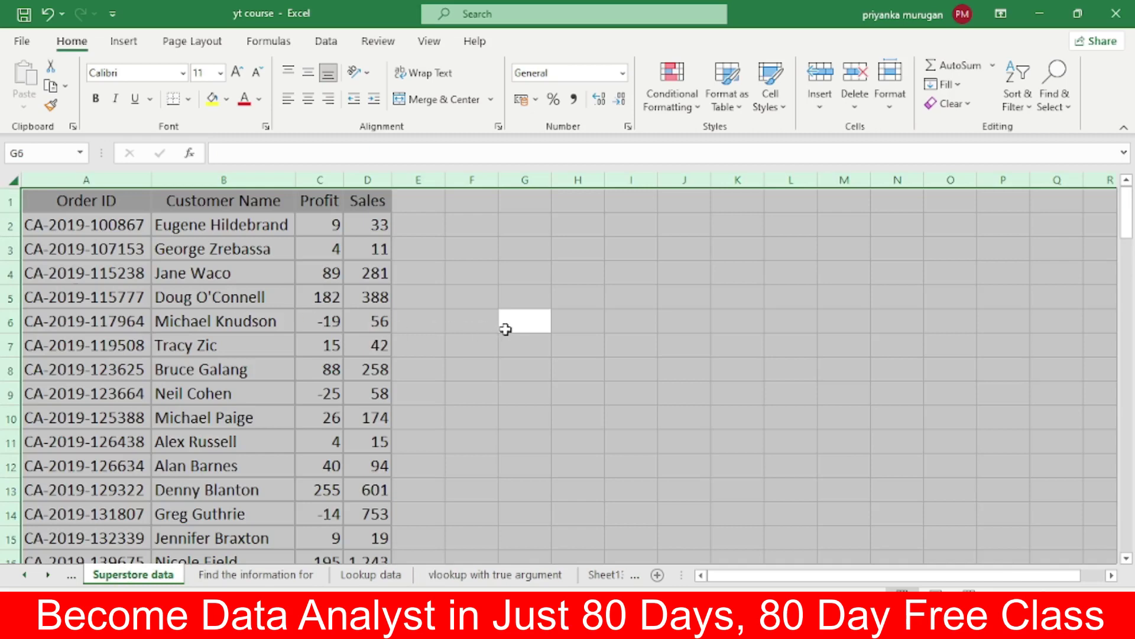
pyautogui.rightClick(362, 316)
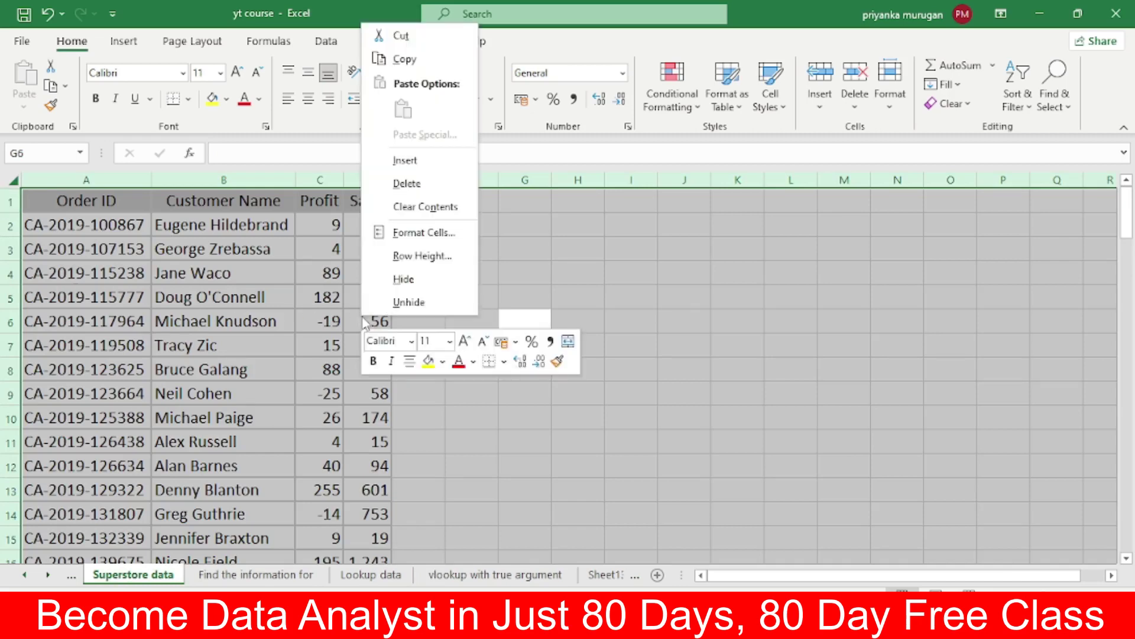
pyautogui.click(407, 59)
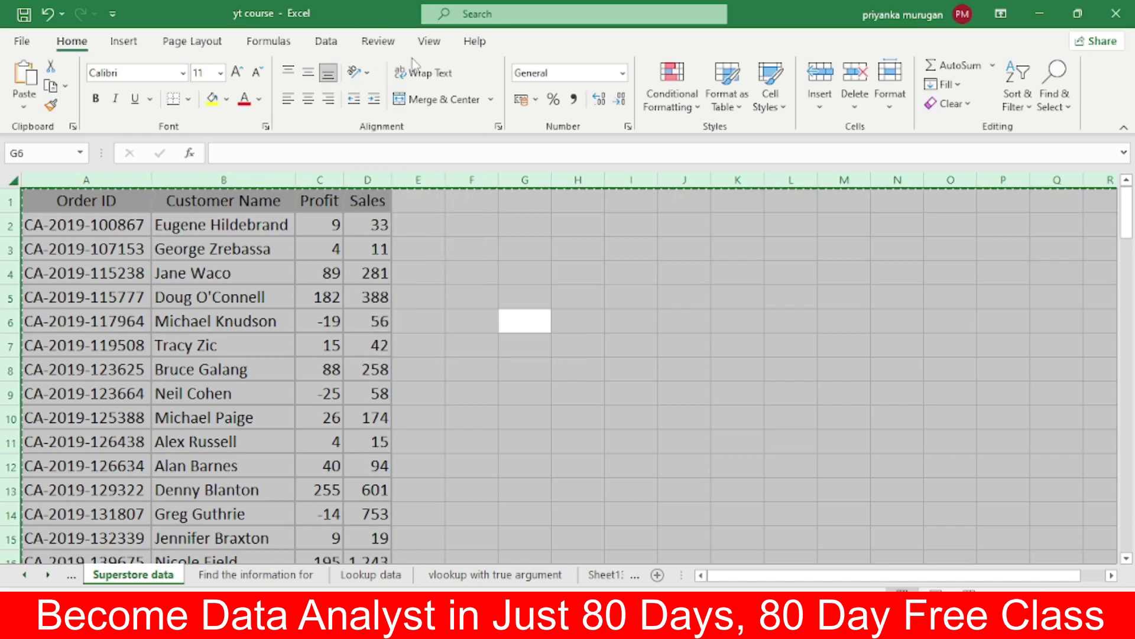
pyautogui.click(607, 575)
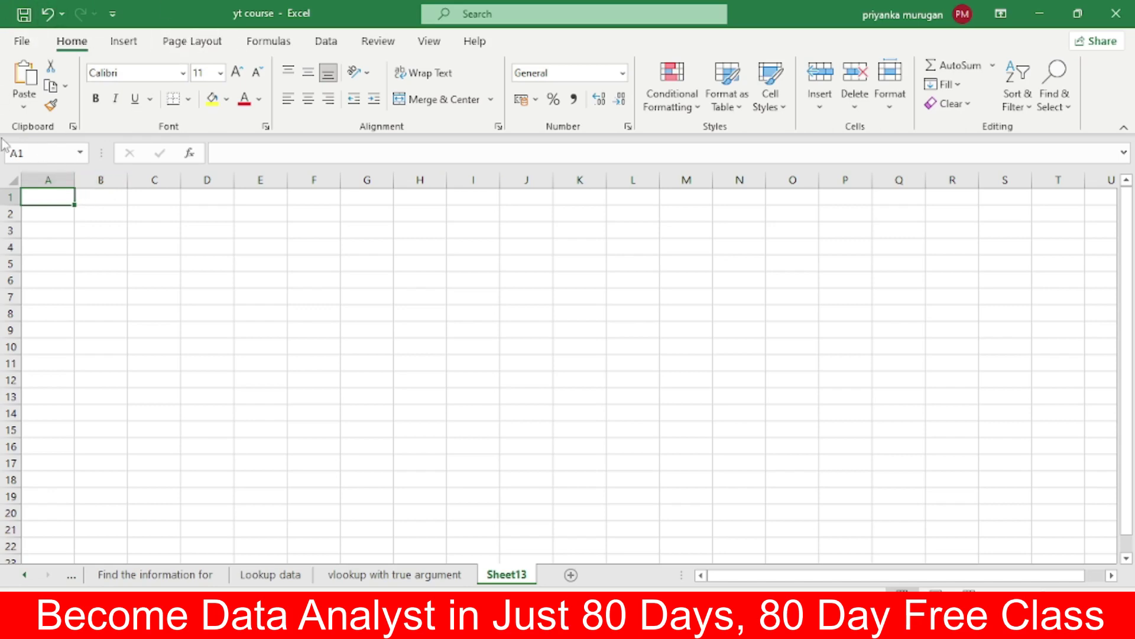
pyautogui.click(25, 107)
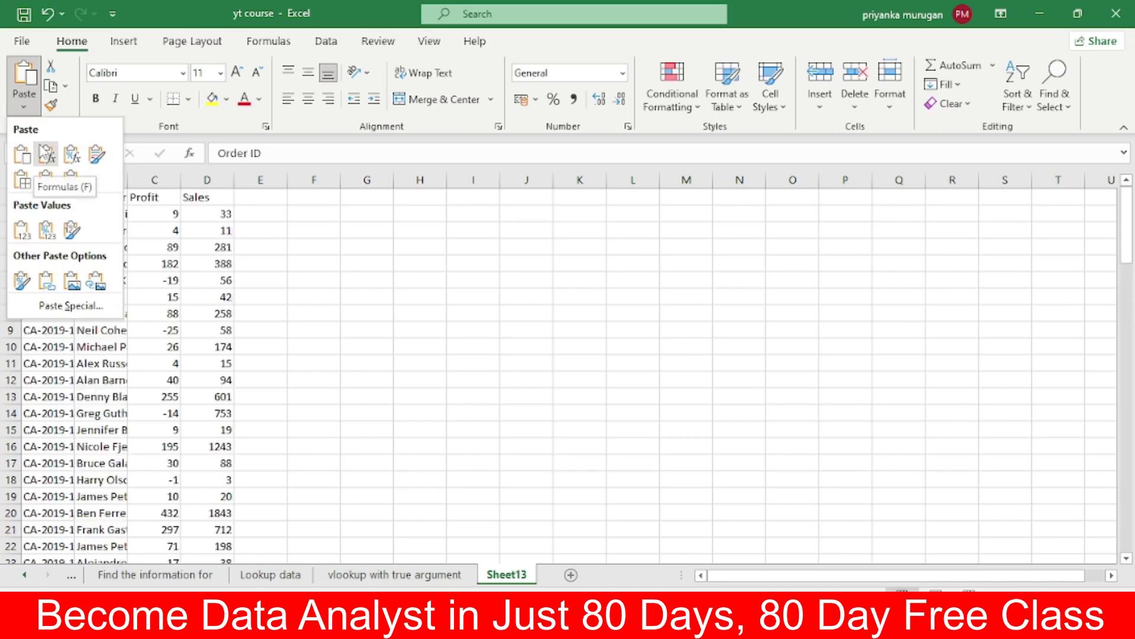
pyautogui.click(67, 313)
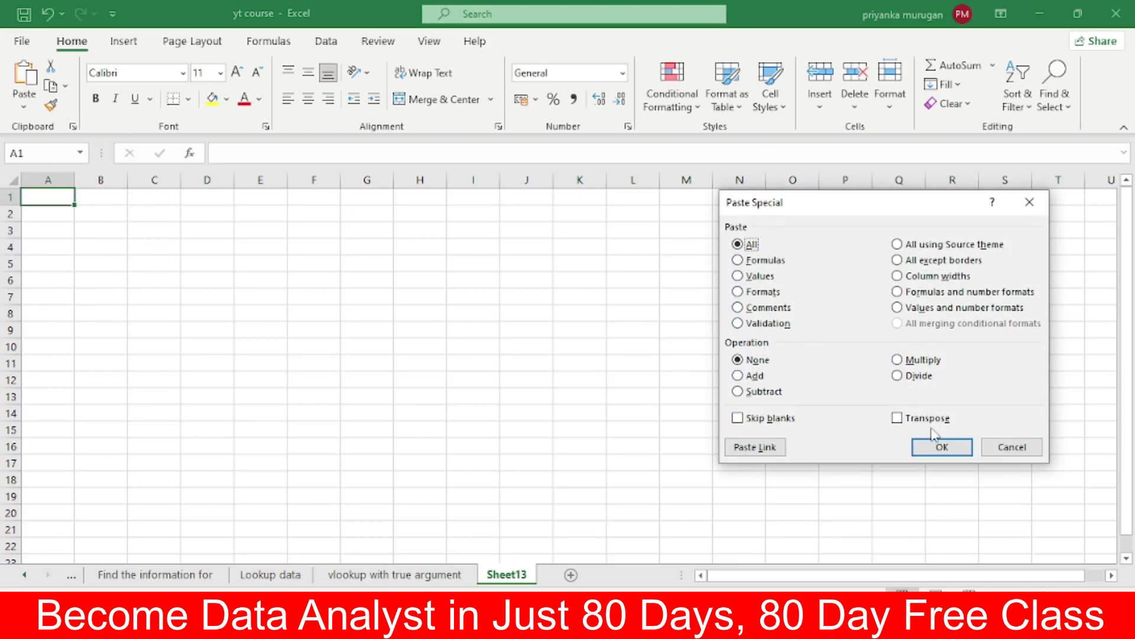
pyautogui.click(897, 419)
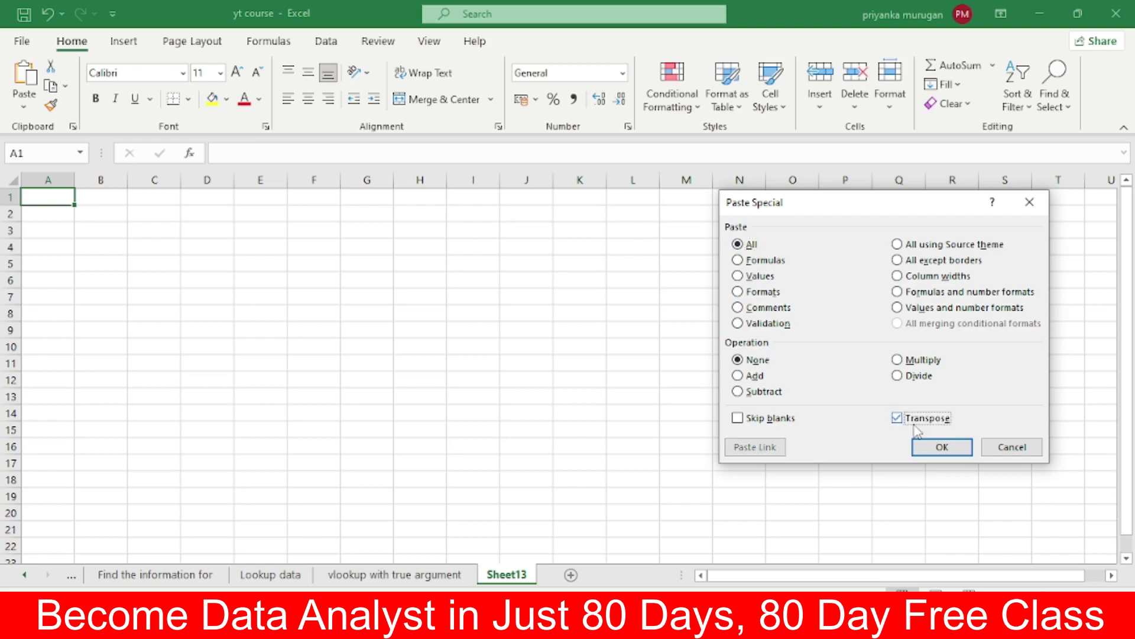
pyautogui.click(939, 446)
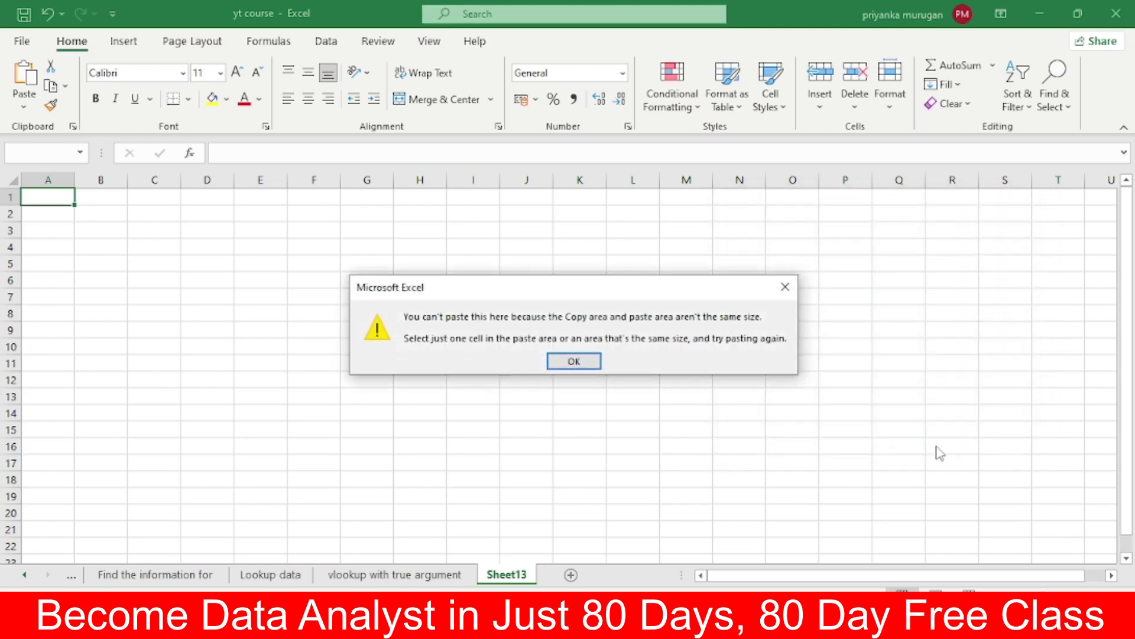
pyautogui.click(573, 362)
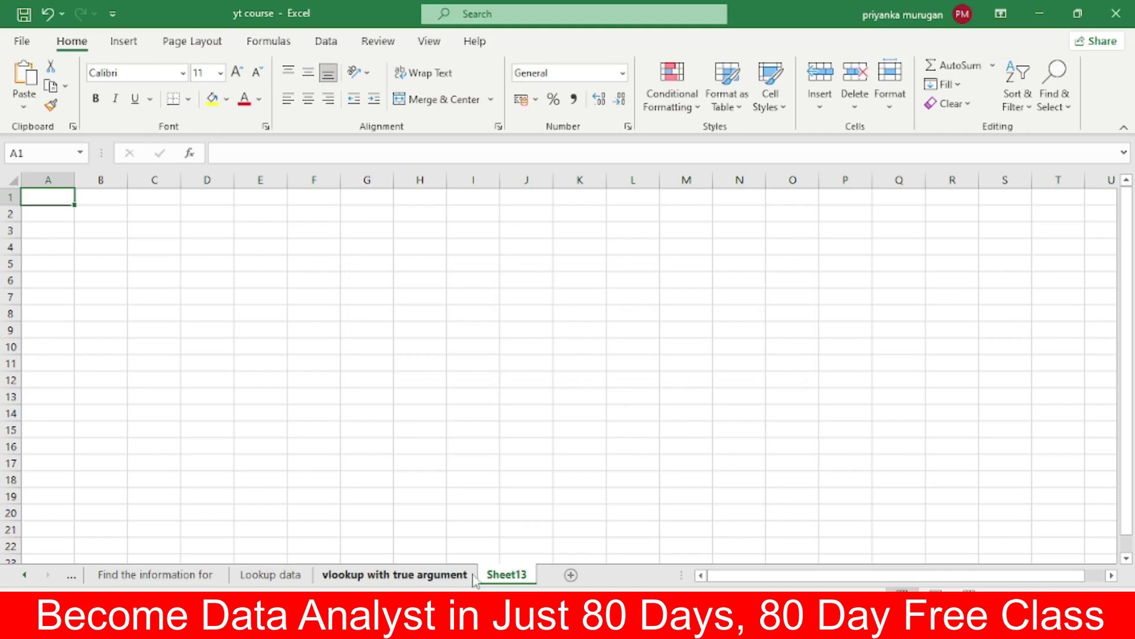
# Step: Copy the Superstore order table from Order ID down through row 104
pyautogui.click(25, 574)
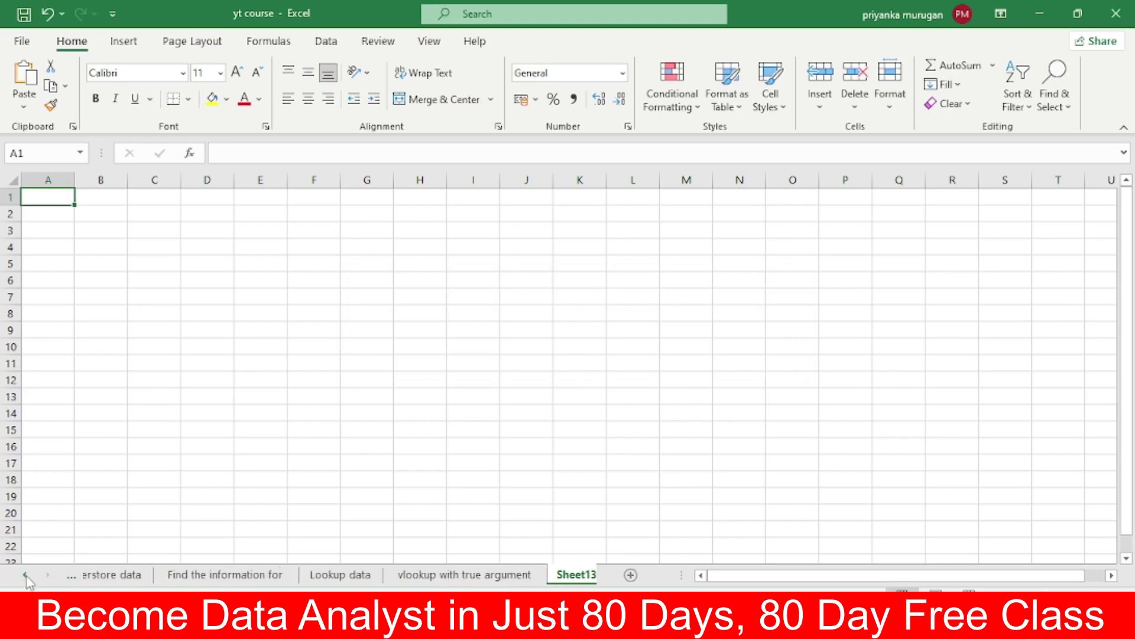
pyautogui.click(285, 575)
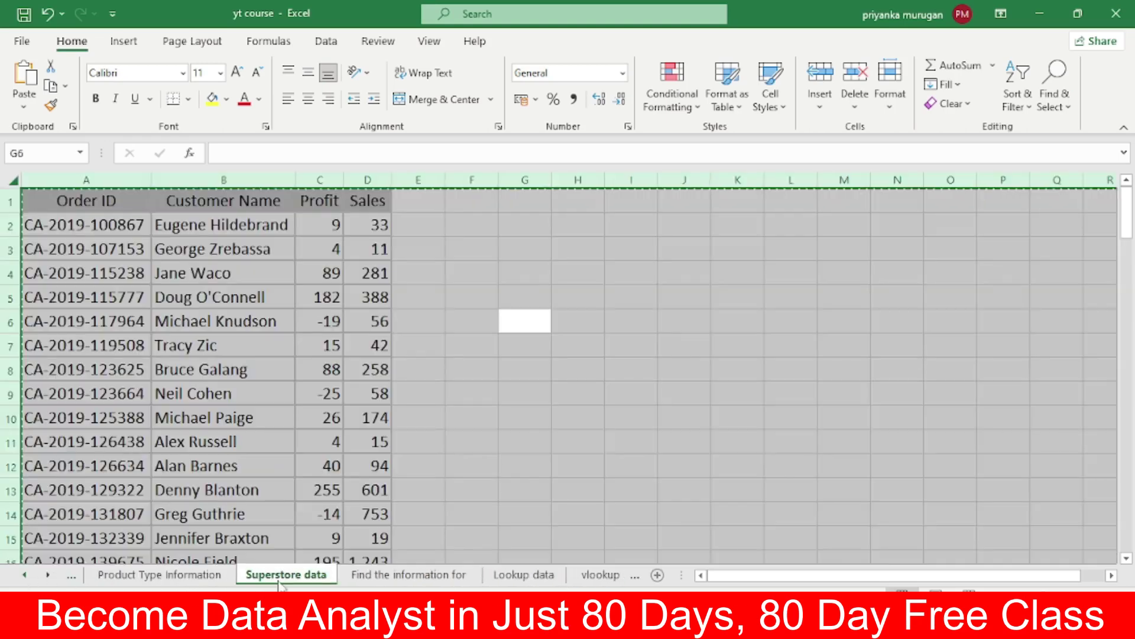
pyautogui.click(647, 469)
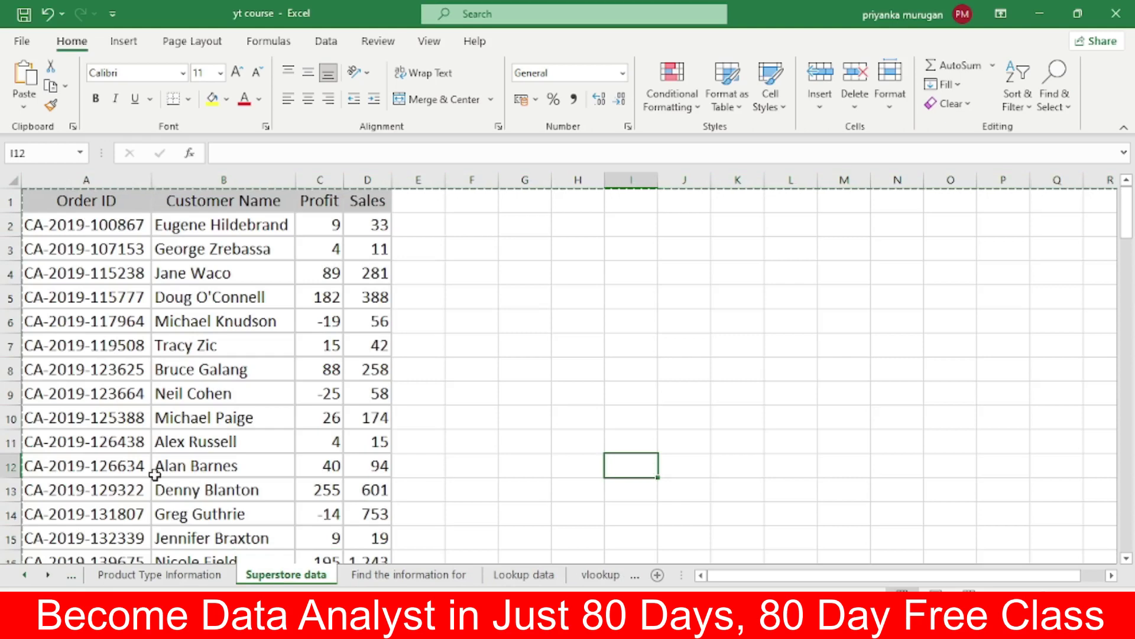
pyautogui.click(13, 179)
pyautogui.click(849, 486)
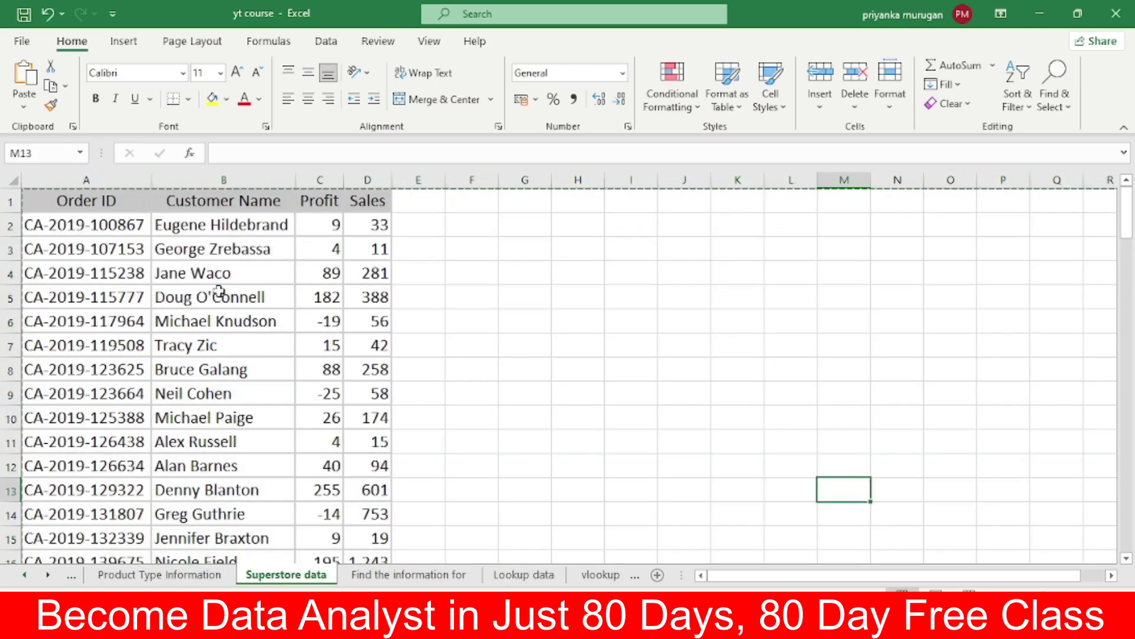
pyautogui.moveTo(59, 204)
pyautogui.mouseDown()
pyautogui.moveTo(418, 272)
pyautogui.moveTo(363, 579)
pyautogui.mouseUp()
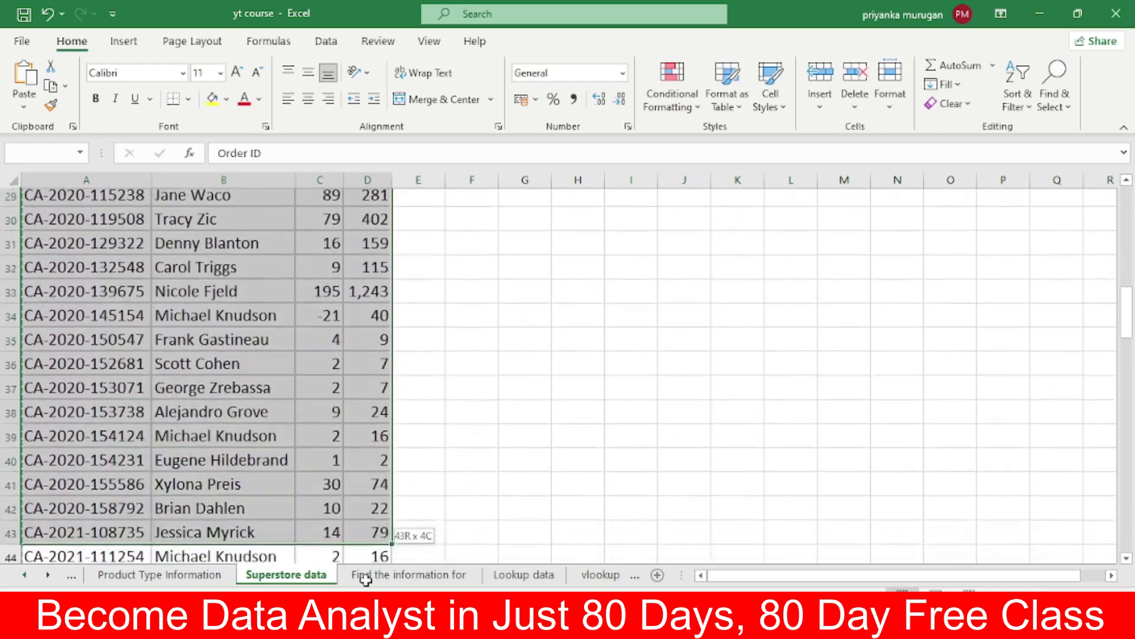
pyautogui.moveTo(364, 579); pyautogui.dragTo(365, 578)
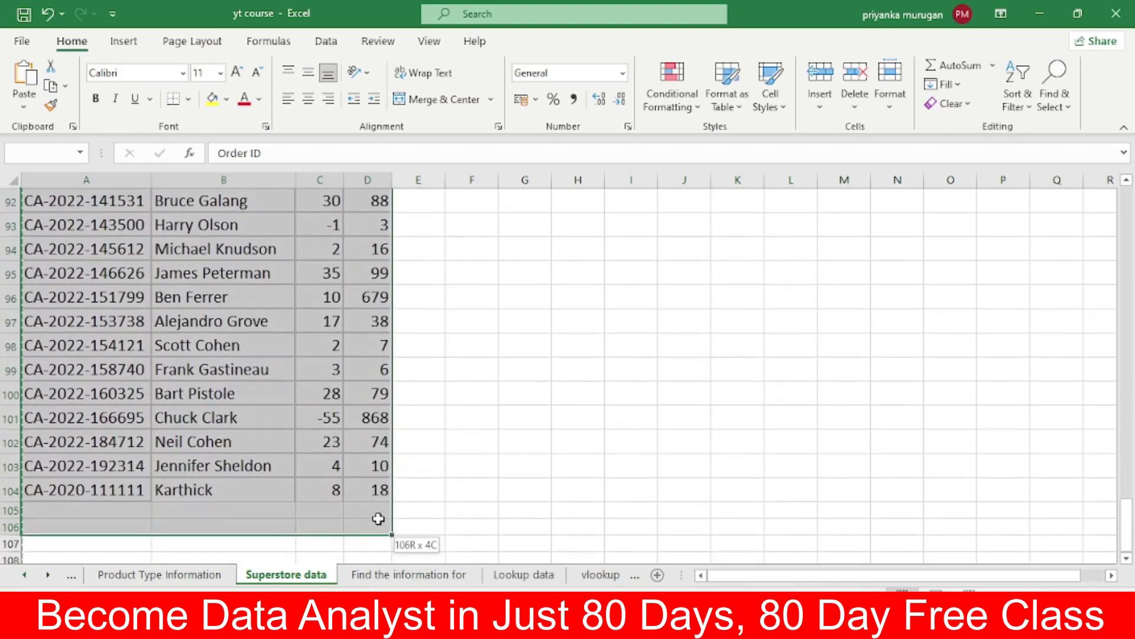
pyautogui.moveTo(365, 579); pyautogui.dragTo(380, 496)
pyautogui.rightClick(329, 387)
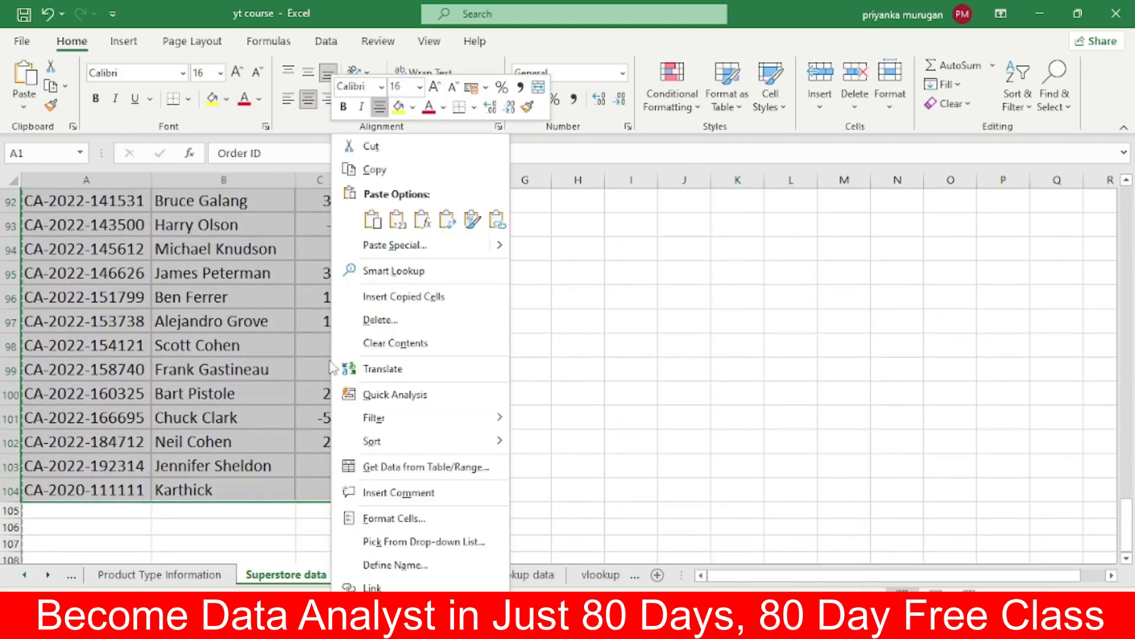
pyautogui.click(375, 170)
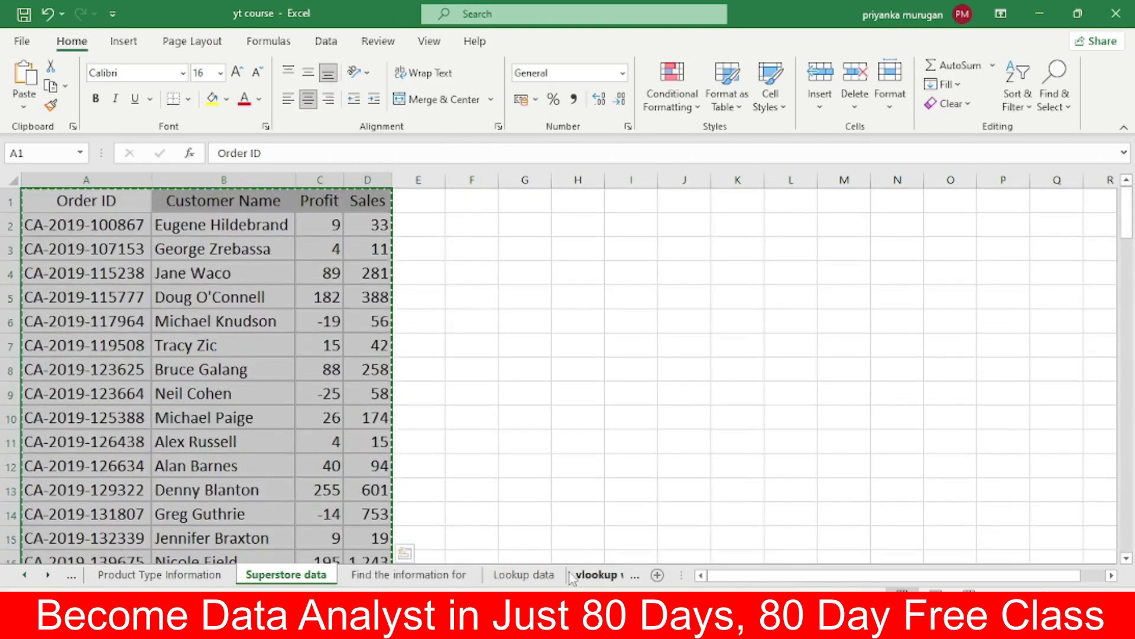
# Step: Paste the copied order table transposed into Sheet13 starting at A1
pyautogui.click(47, 575)
pyautogui.click(47, 575)
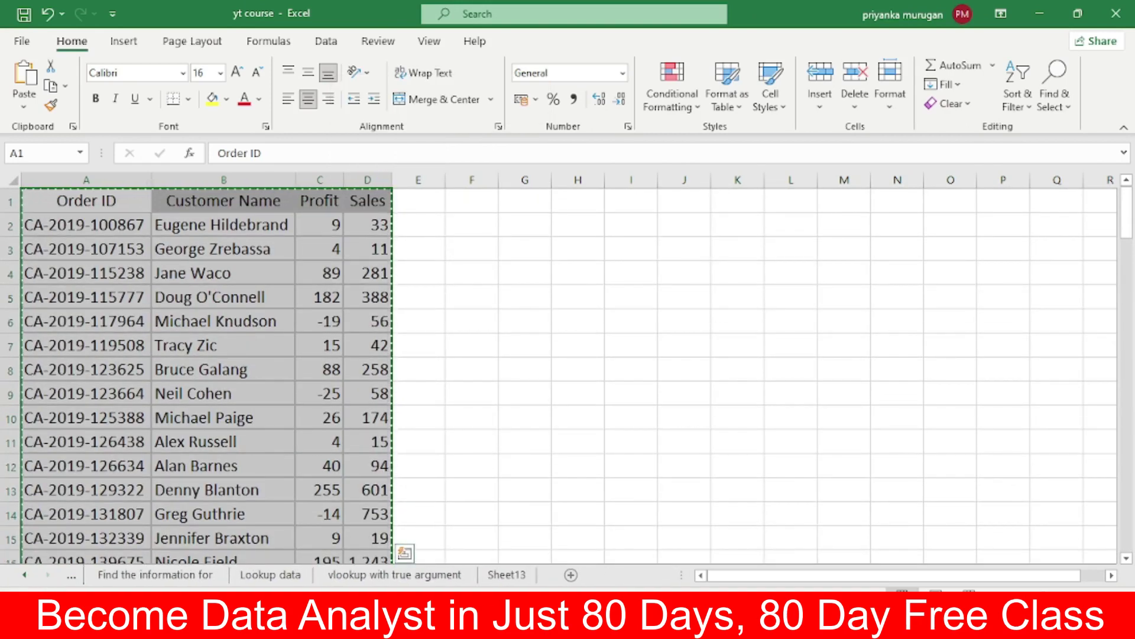
pyautogui.click(507, 574)
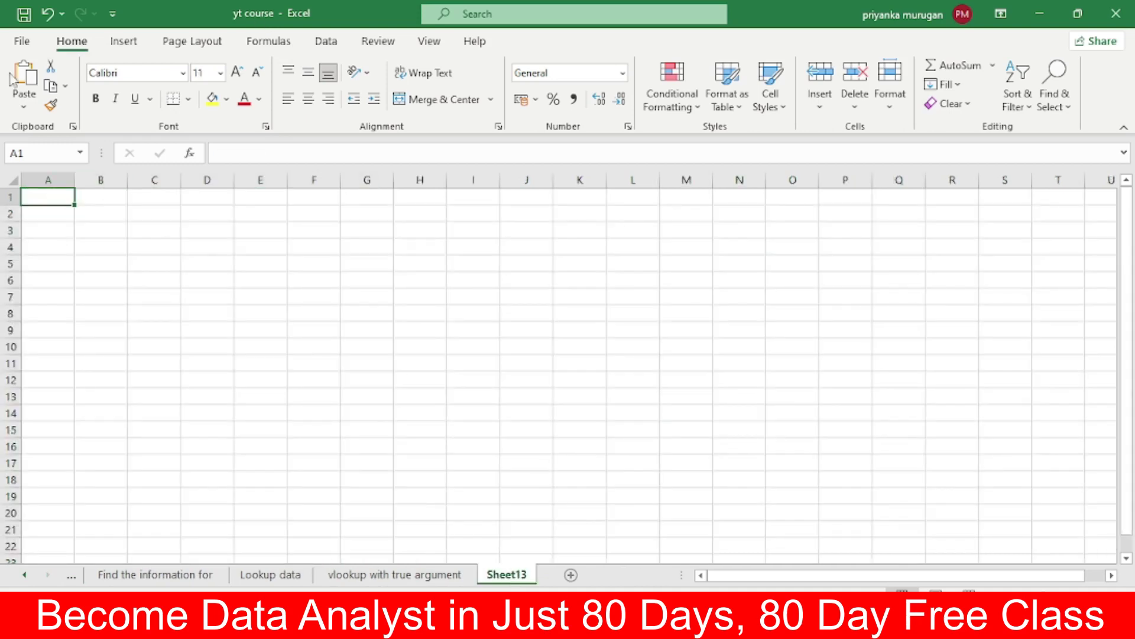
pyautogui.click(24, 101)
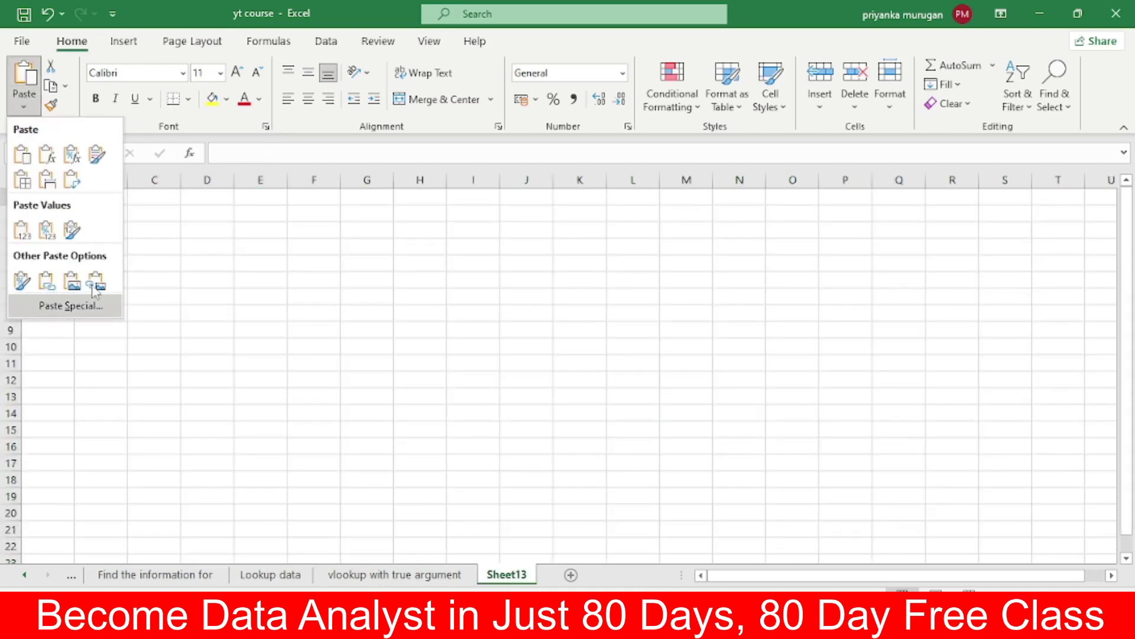
pyautogui.hotkey('ctrl', 'alt', 'v')
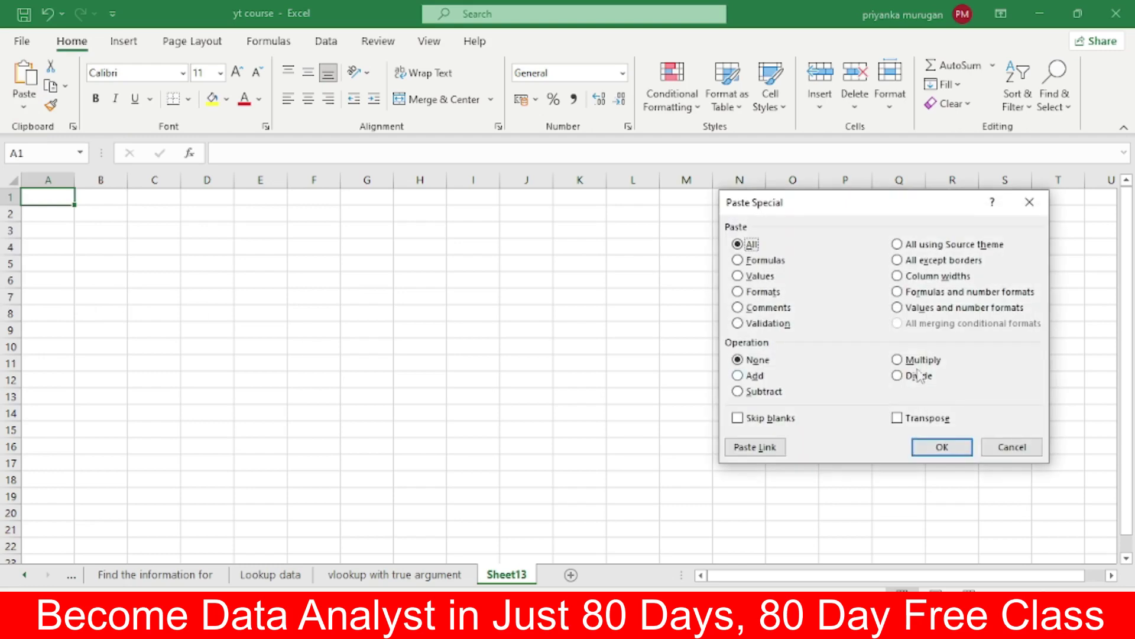
pyautogui.click(897, 418)
pyautogui.click(942, 447)
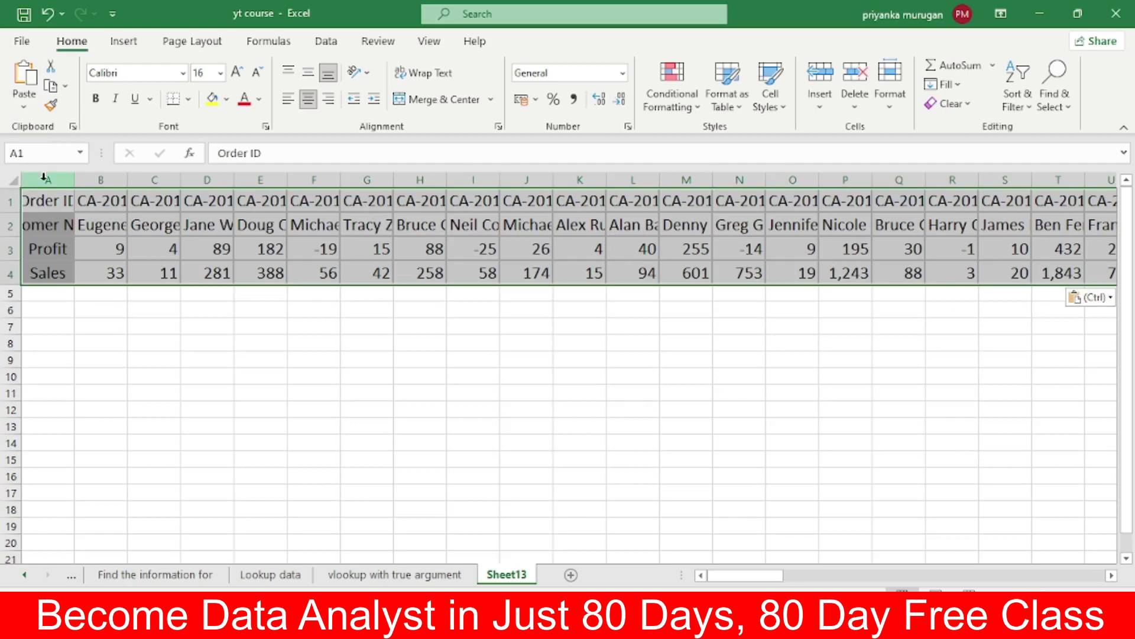
# Step: AutoFit all Sheet13 columns so full labels, order IDs and customer names show
pyautogui.doubleClick(74, 179)
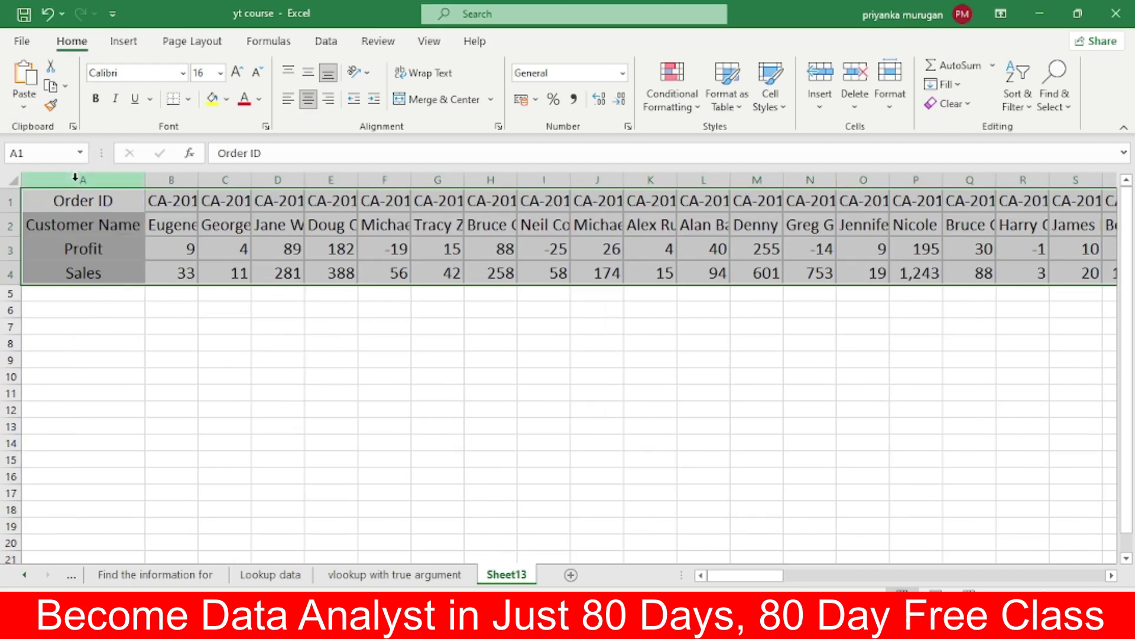
pyautogui.click(228, 375)
pyautogui.doubleClick(198, 180)
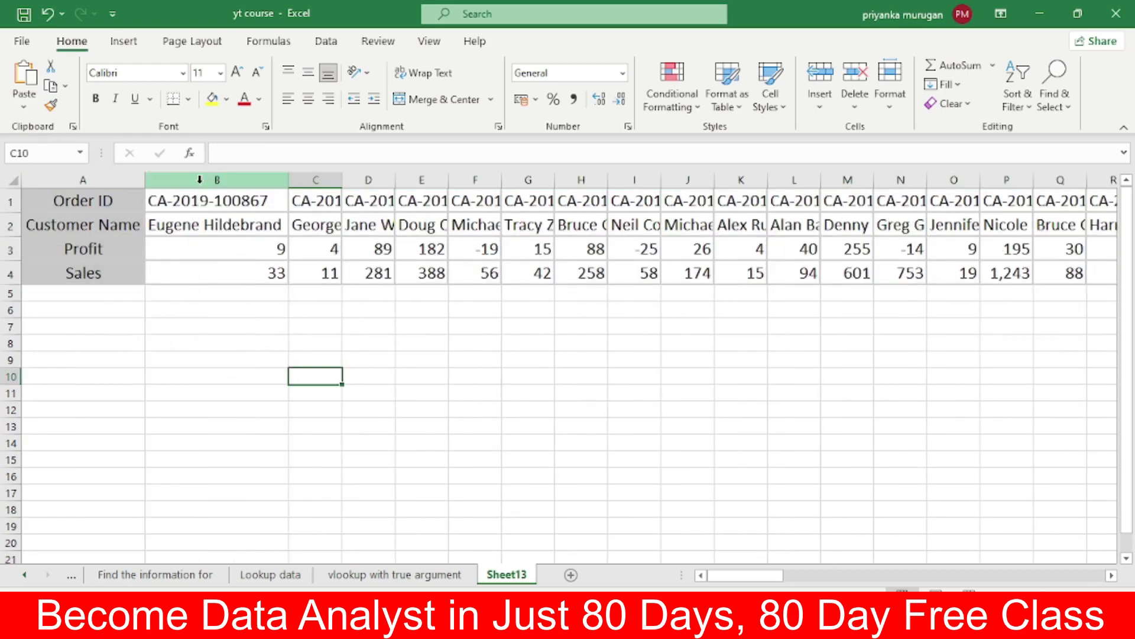
pyautogui.click(11, 183)
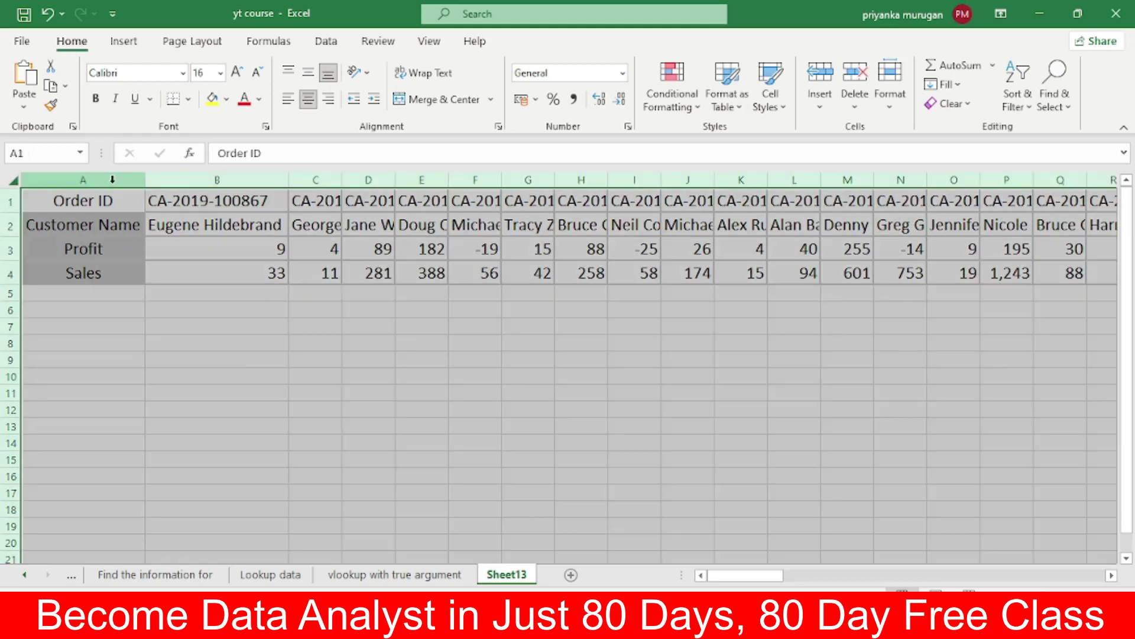
pyautogui.moveTo(343, 178); pyautogui.dragTo(343, 178)
pyautogui.doubleClick(343, 178)
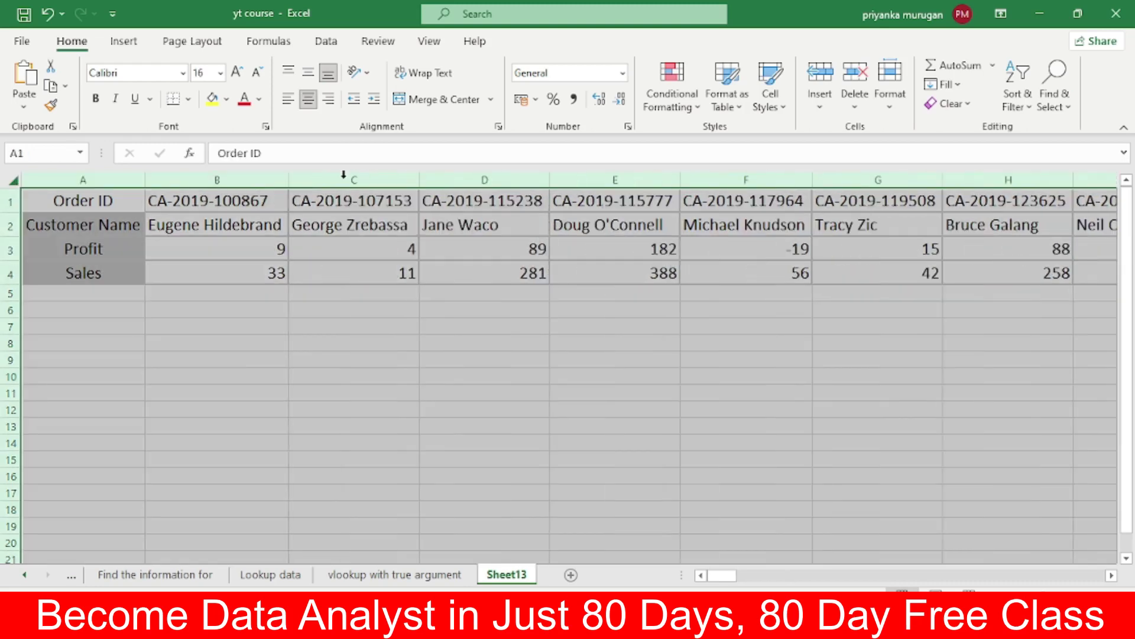
pyautogui.click(426, 402)
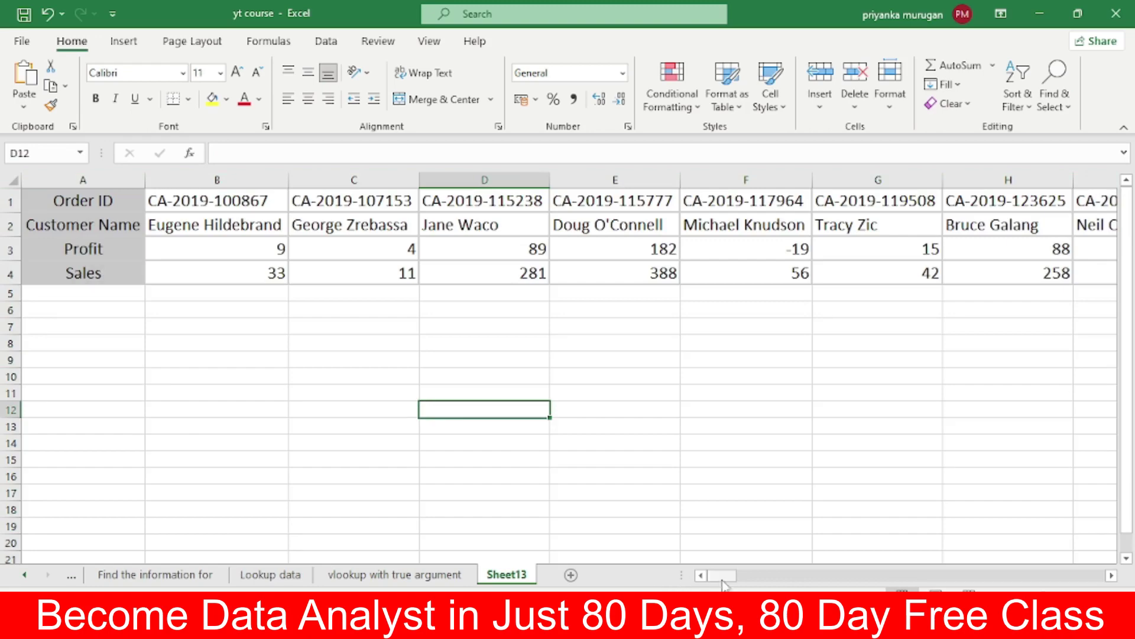
pyautogui.moveTo(723, 575)
pyautogui.mouseDown()
pyautogui.moveTo(1038, 568)
pyautogui.moveTo(723, 571)
pyautogui.mouseUp()
# Step: On the order table sheet, delete the old lookup results in C3:D9 and edit C3
pyautogui.click(177, 576)
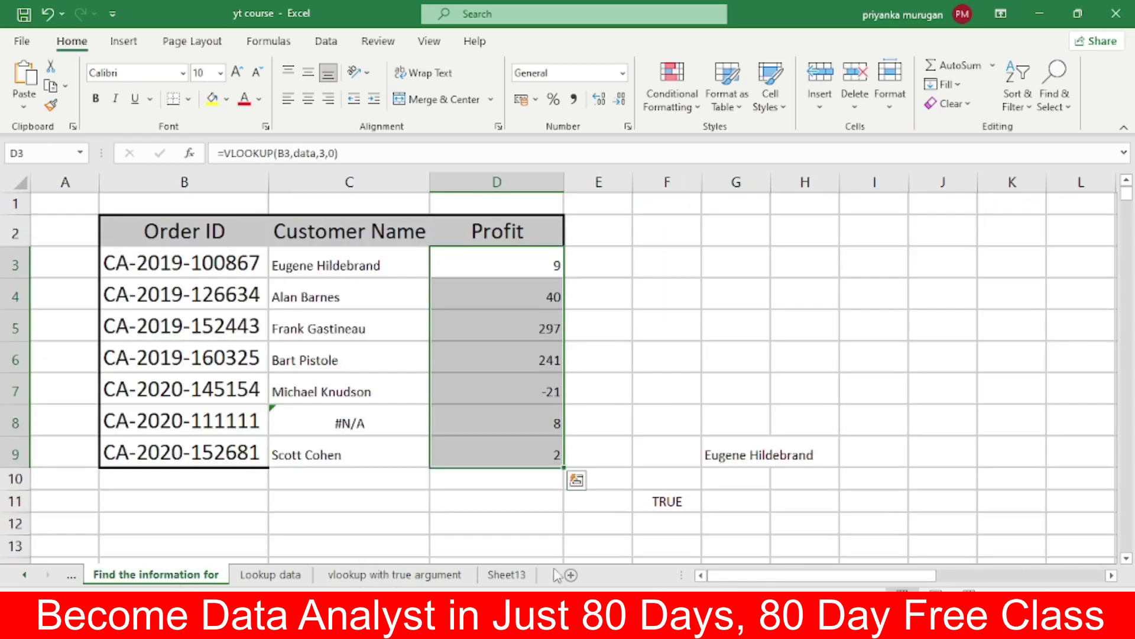
pyautogui.moveTo(320, 265); pyautogui.dragTo(545, 457)
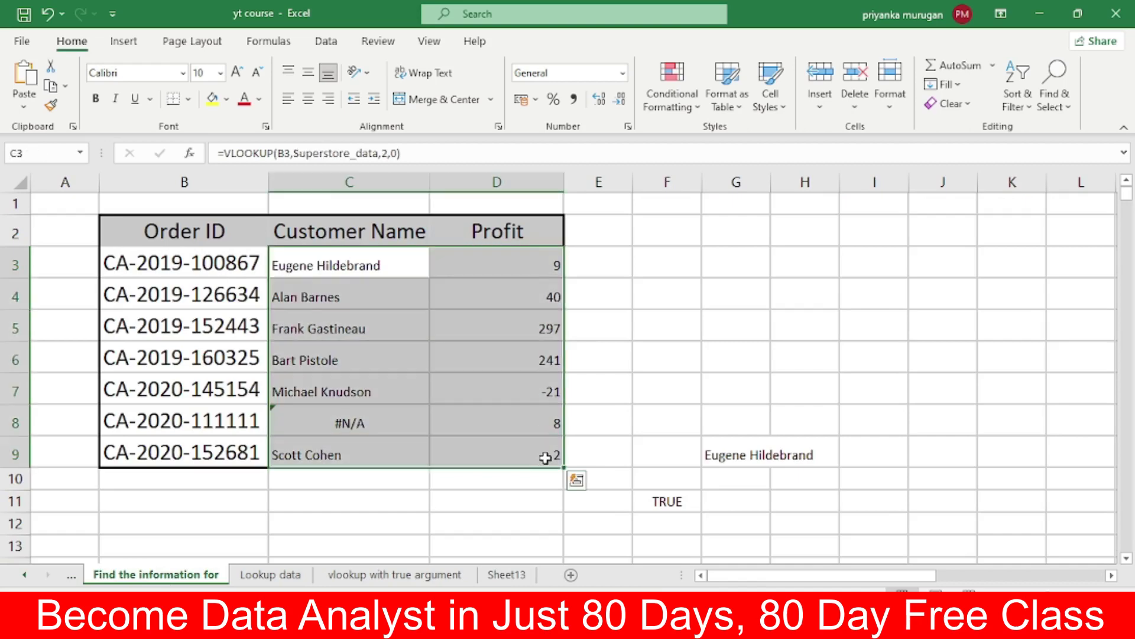
pyautogui.press('Delete')
pyautogui.click(330, 261)
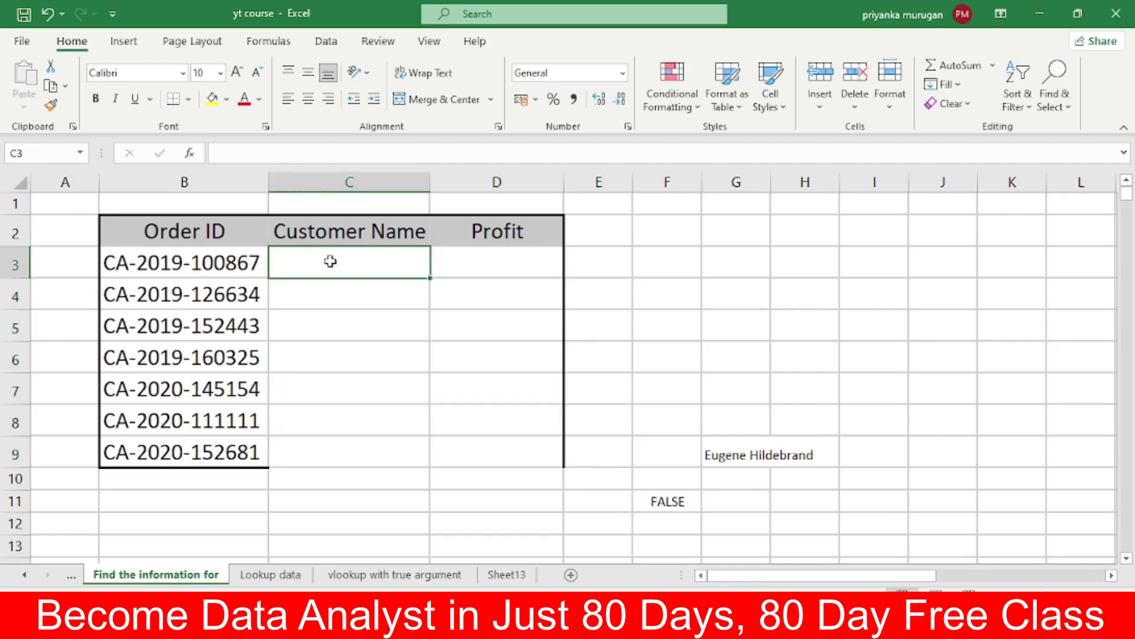
pyautogui.doubleClick(330, 261)
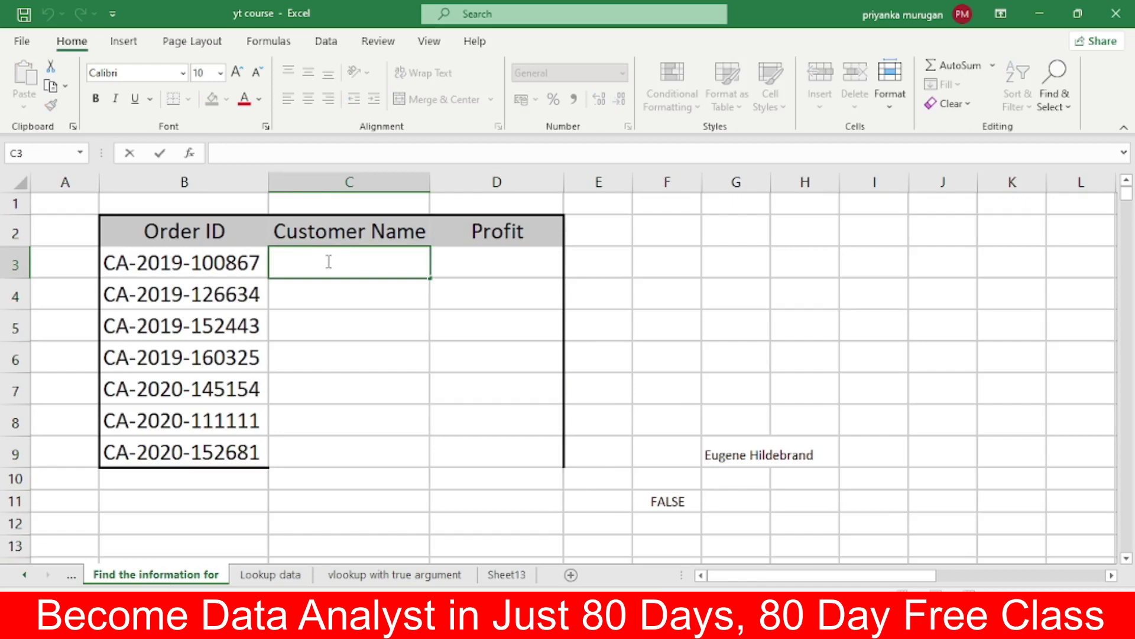
# Step: Enter =HLOOKUP(B3,Sheet13!A1:CZ4,2,0) in C3 to return the customer name
pyautogui.write('=')
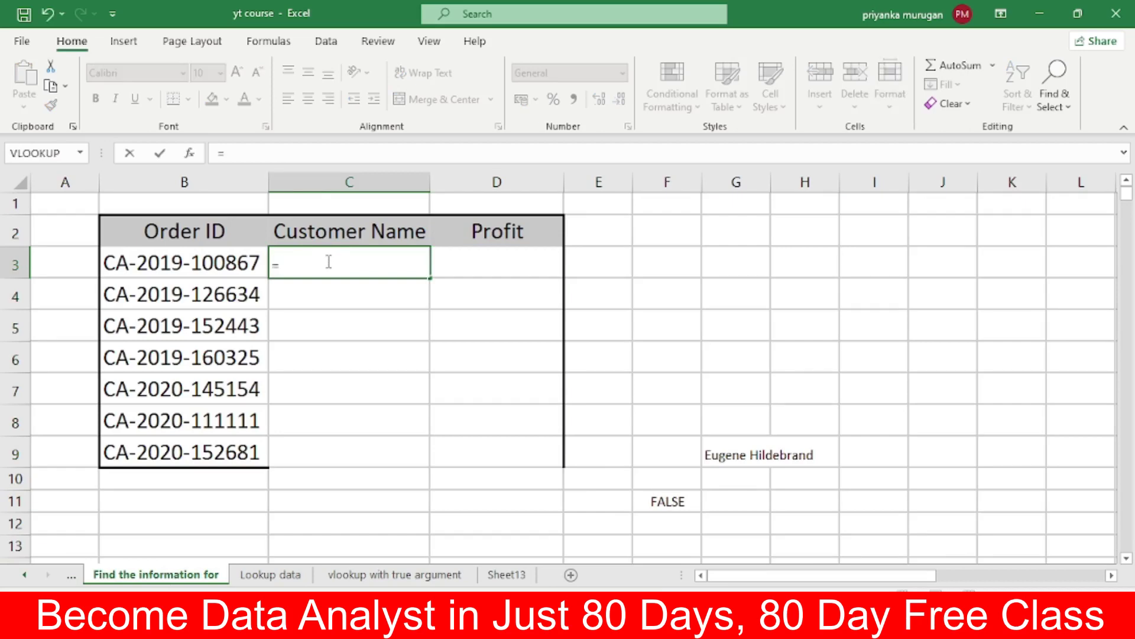
pyautogui.write('h')
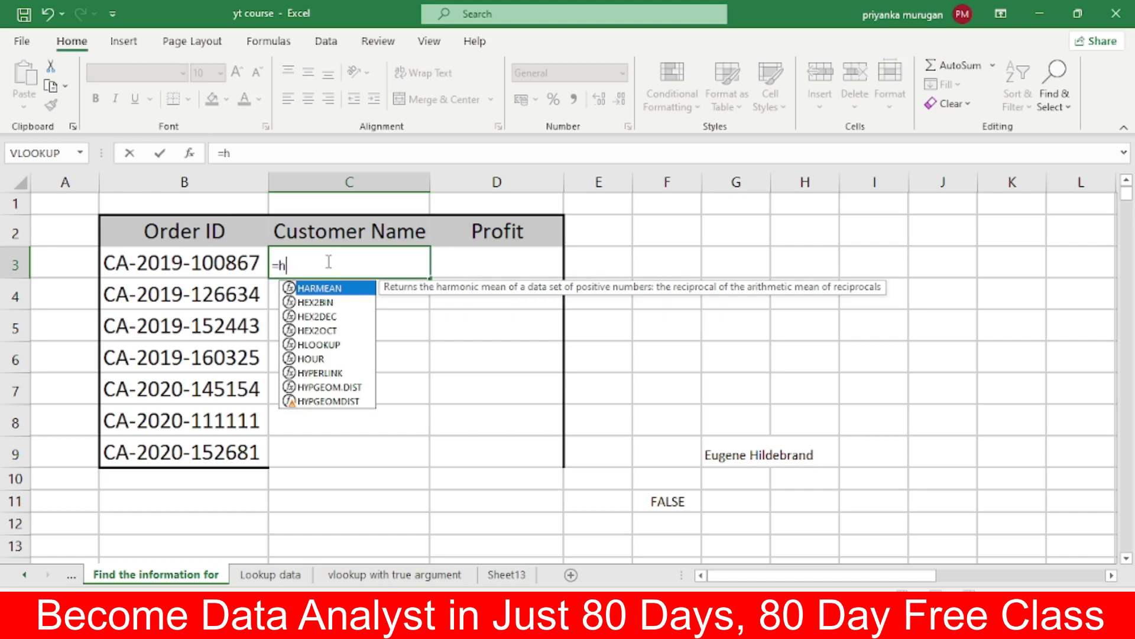
pyautogui.doubleClick(335, 343)
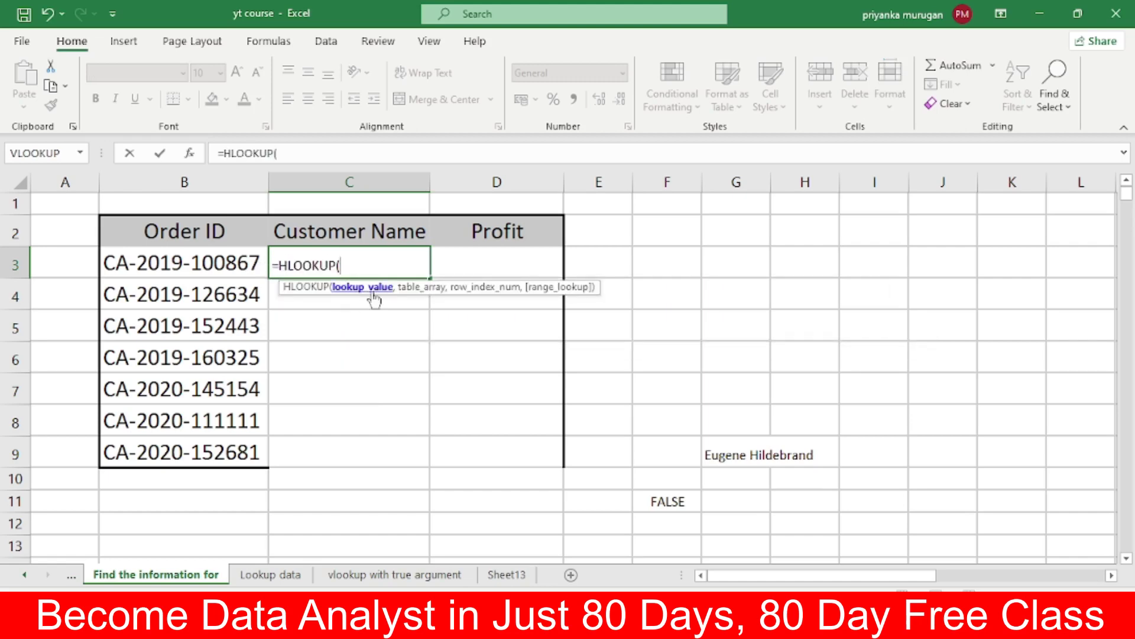
pyautogui.click(204, 263)
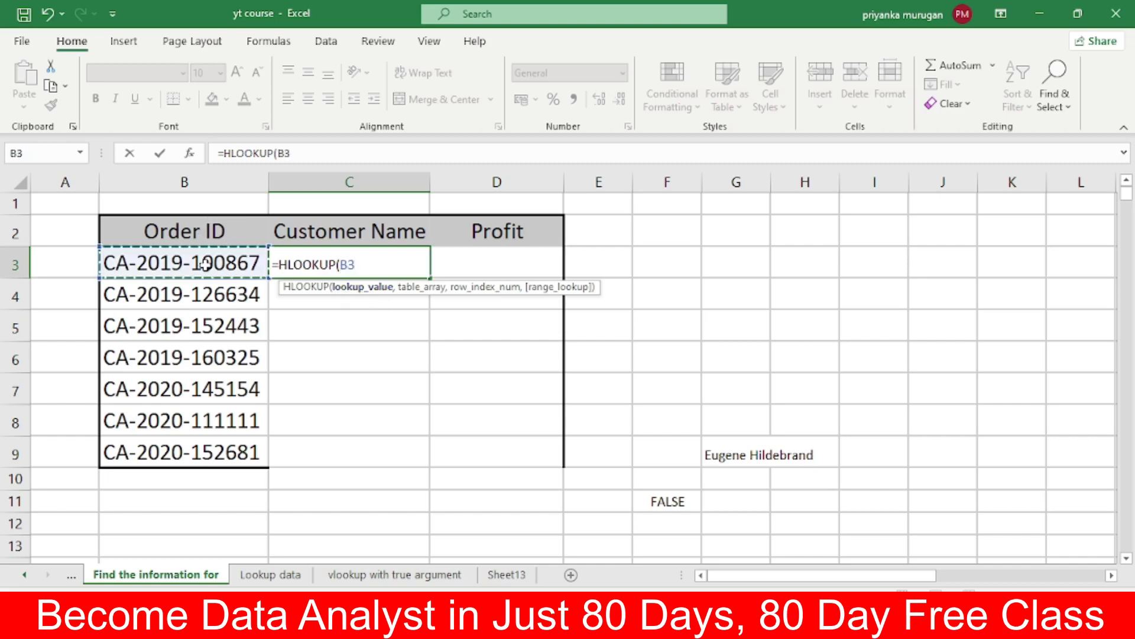
pyautogui.write(',')
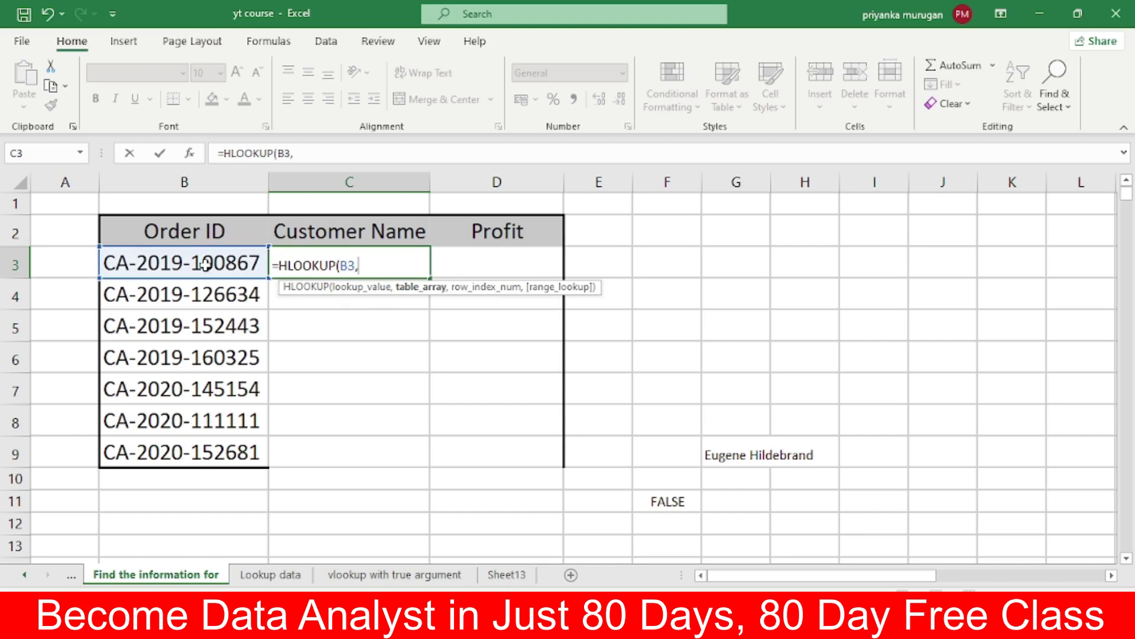
pyautogui.click(518, 582)
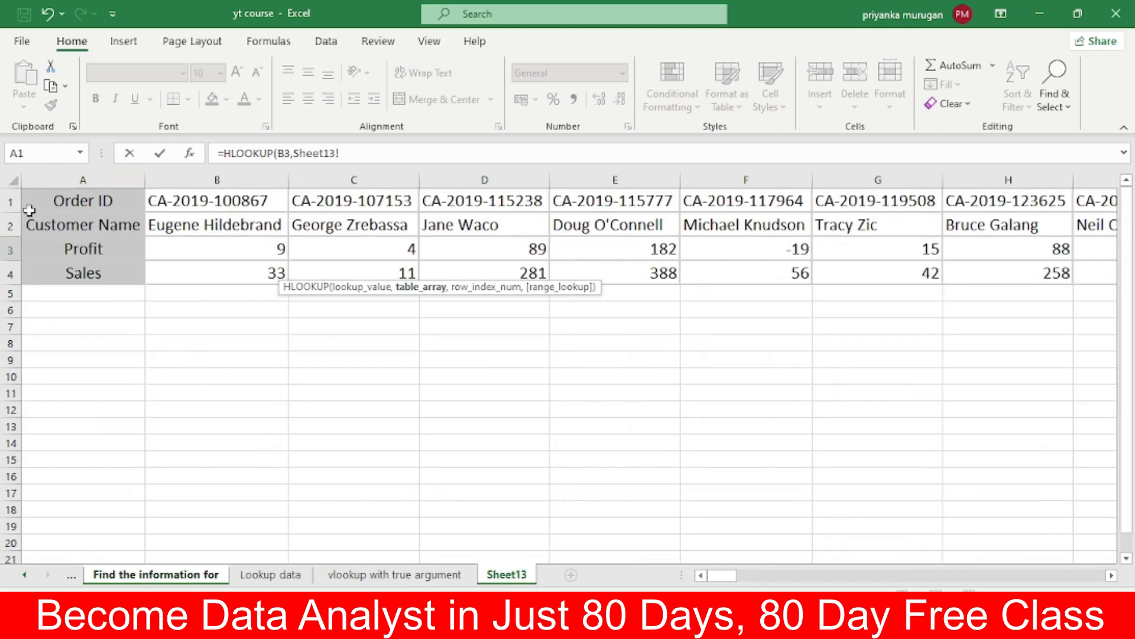
pyautogui.moveTo(29, 210); pyautogui.dragTo(45, 266)
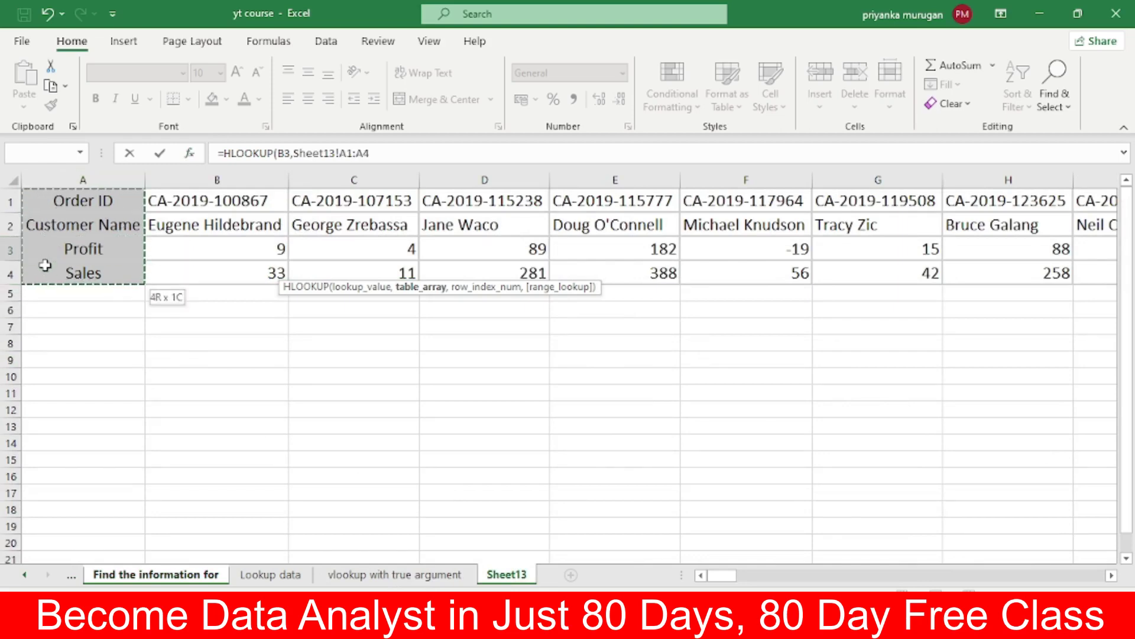
pyautogui.hotkey('ctrl', 'shift', 'Right')
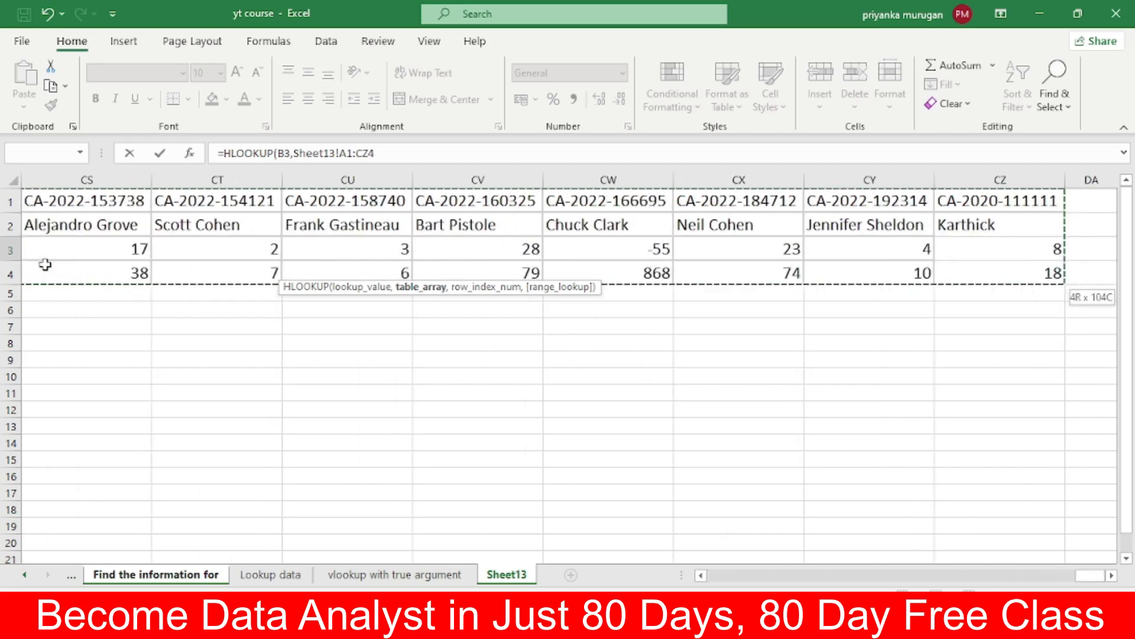
pyautogui.write(',')
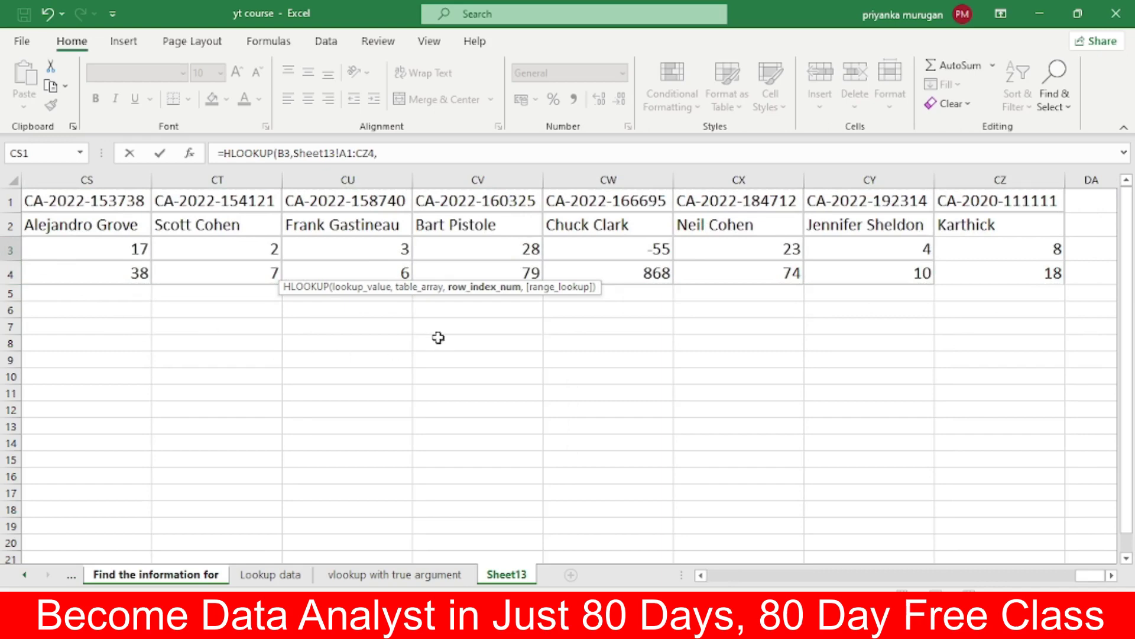
pyautogui.click(400, 159)
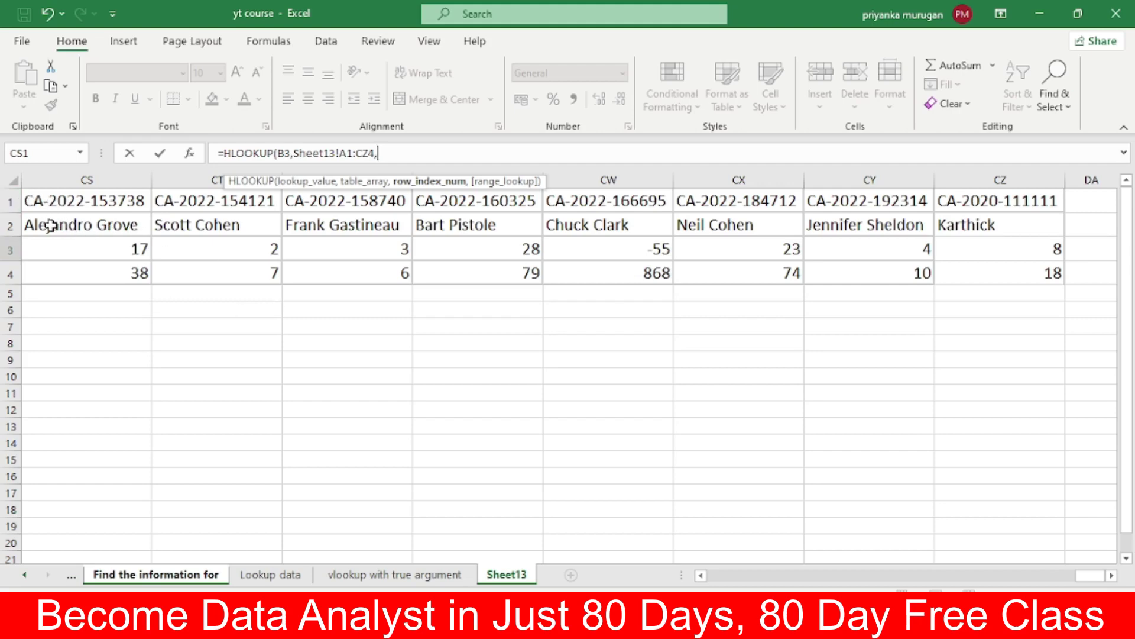
pyautogui.moveTo(1091, 575); pyautogui.dragTo(698, 584)
pyautogui.write('2')
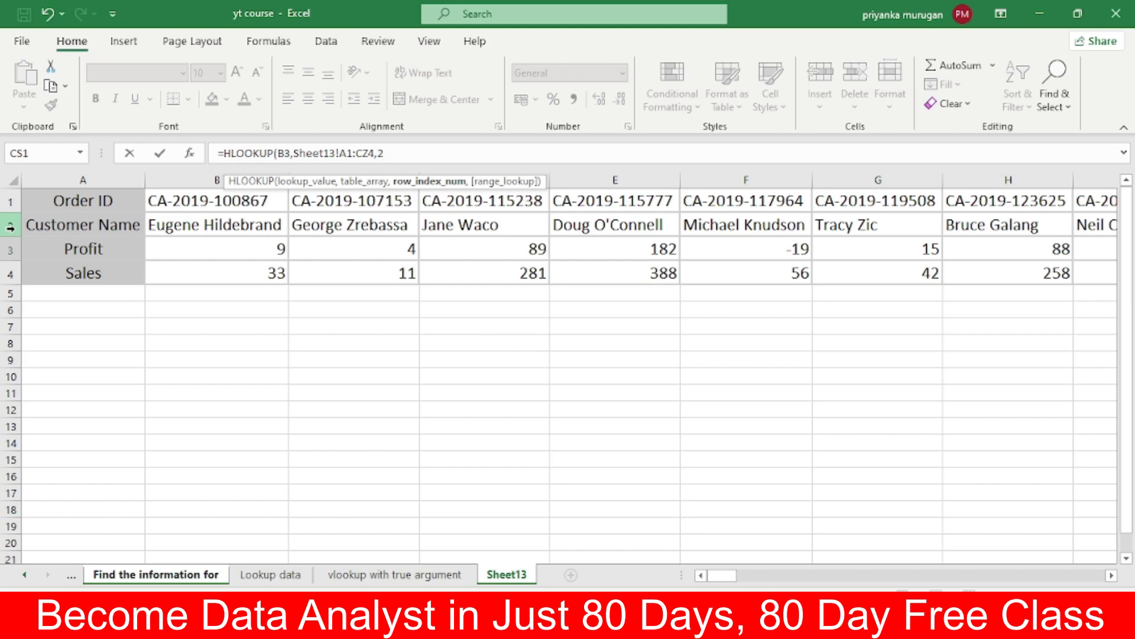
pyautogui.write(',0')
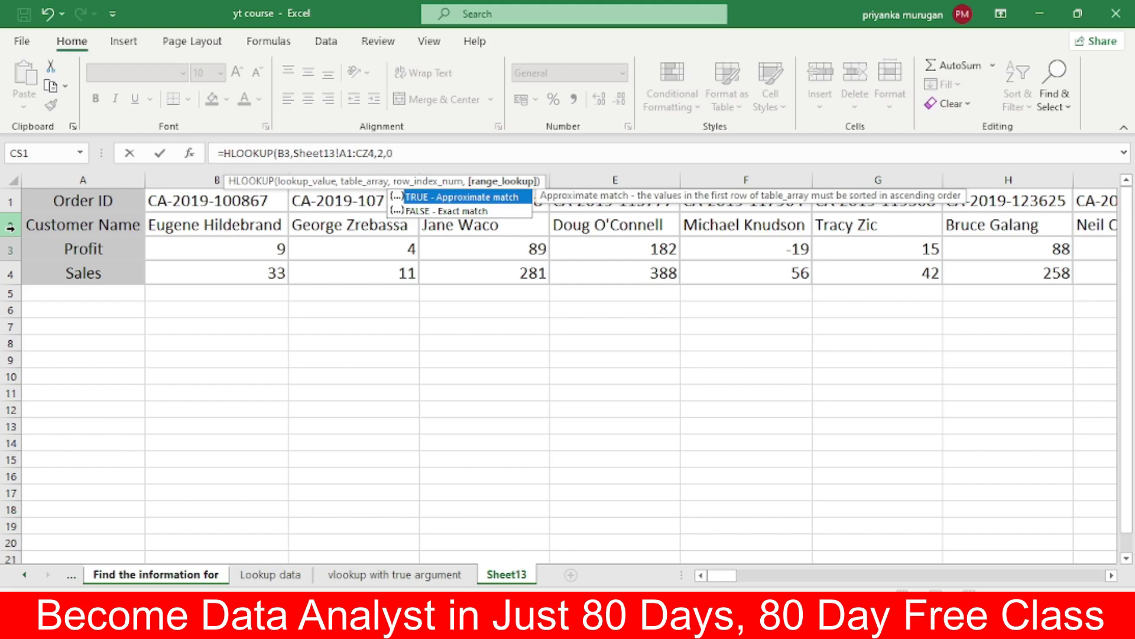
pyautogui.press('Return')
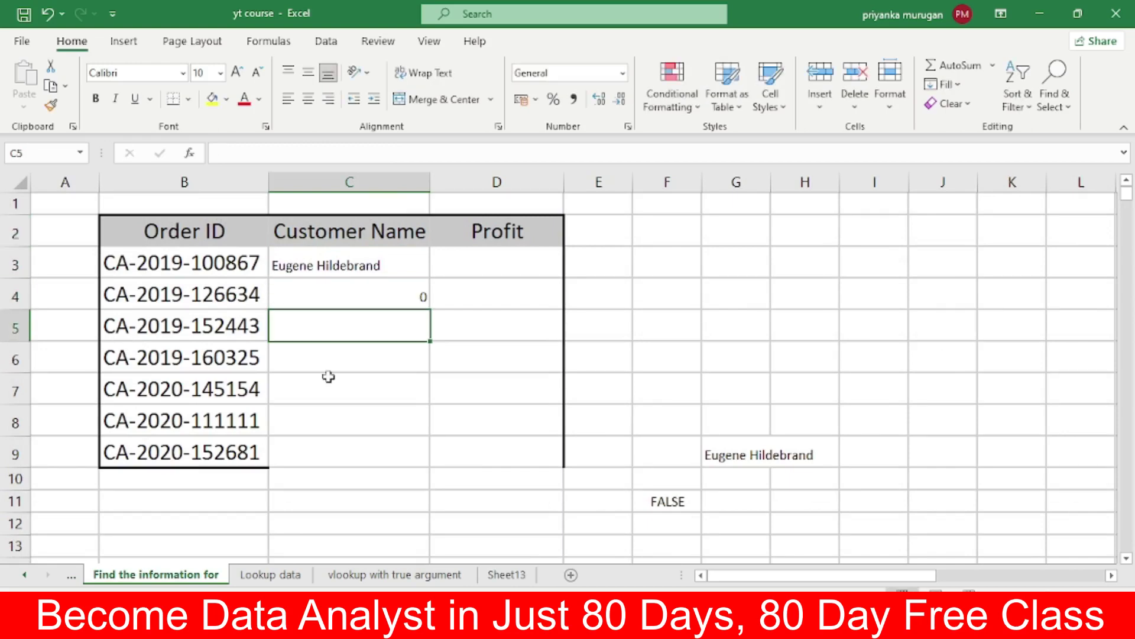
# Step: Fill the C3 customer-name formula down through C9
pyautogui.click(363, 253)
pyautogui.moveTo(430, 278); pyautogui.dragTo(430, 308)
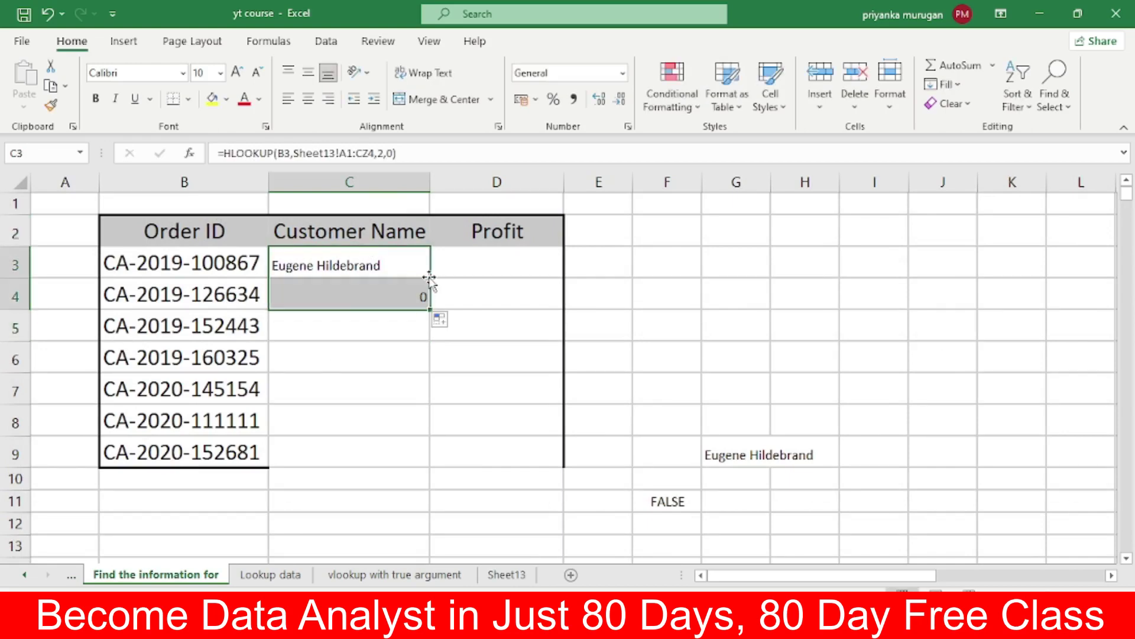
pyautogui.doubleClick(430, 308)
# Step: Change C3's lookup range to the absolute reference Sheet13!$A$1:$CZ$4
pyautogui.click(379, 269)
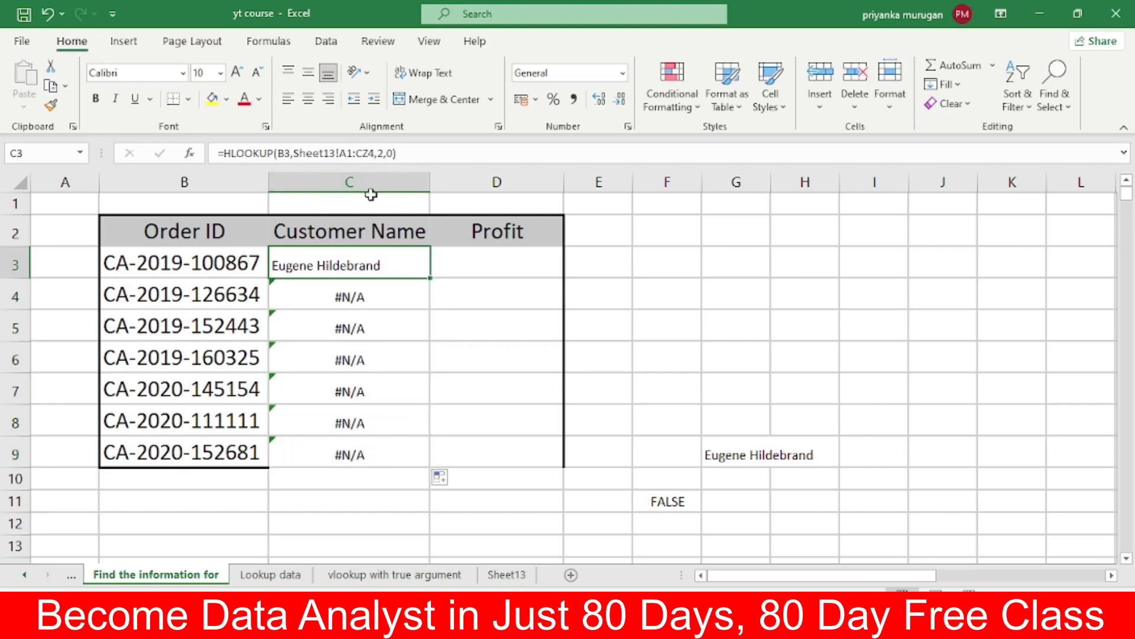
pyautogui.click(357, 152)
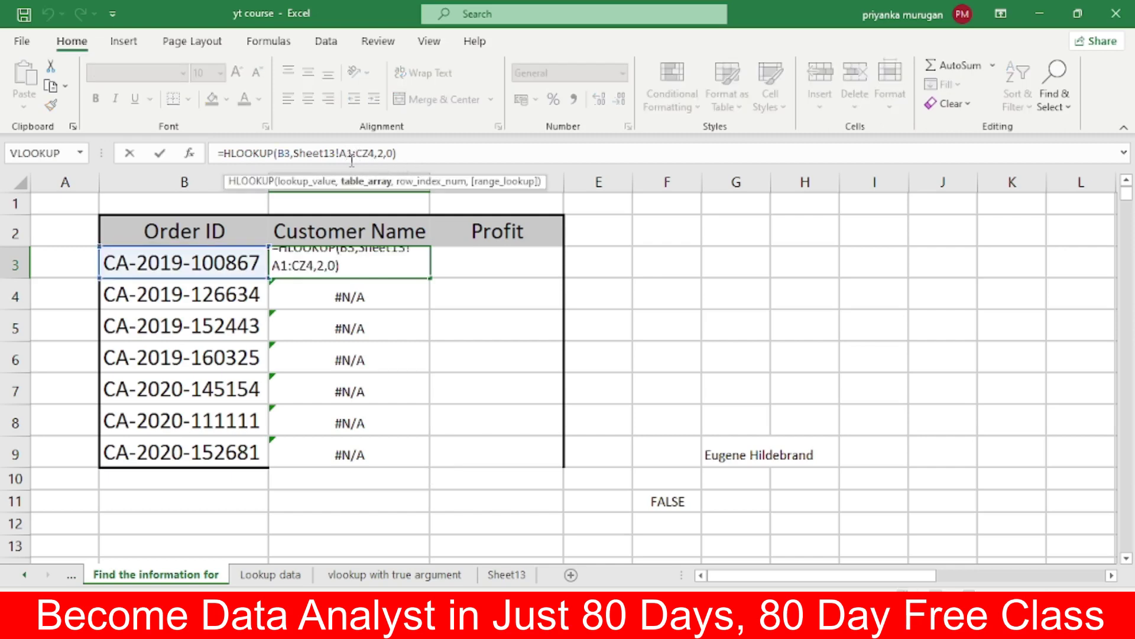
pyautogui.press('F4')
pyautogui.click(379, 154)
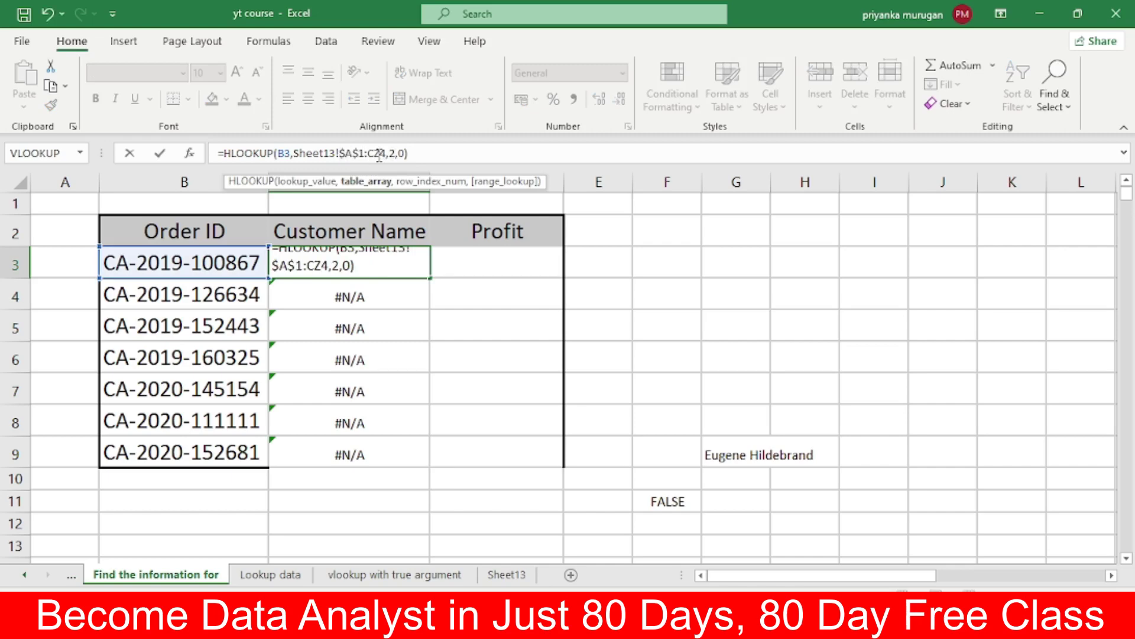
pyautogui.press('F4')
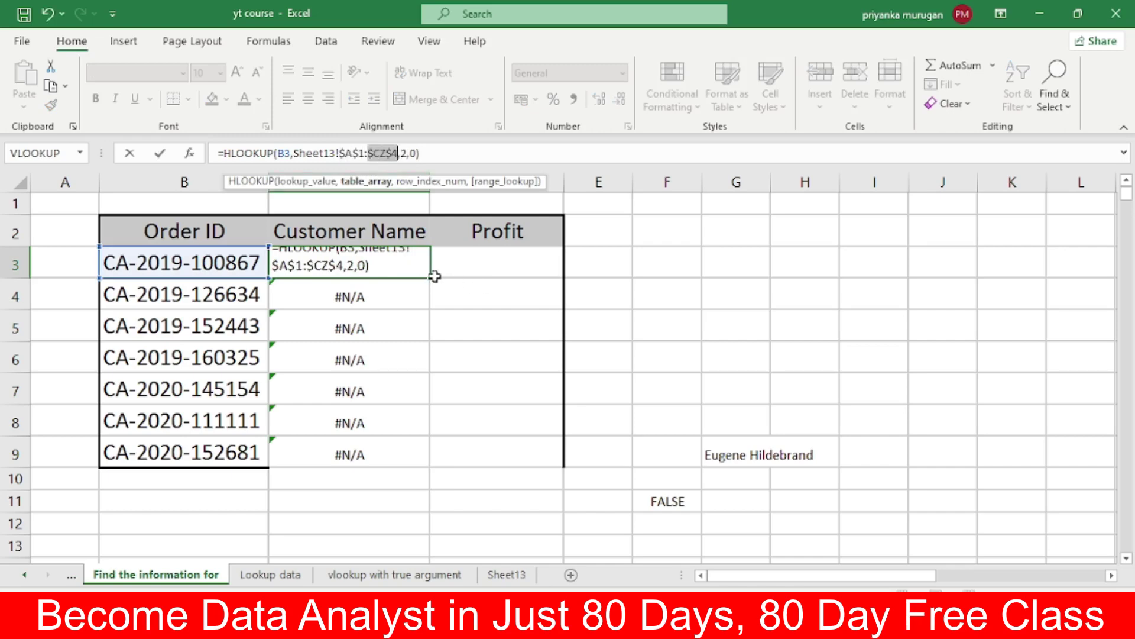
pyautogui.press('Return')
# Step: Fill the corrected formula down to all orders and view the transposed data on Sheet13
pyautogui.click(420, 269)
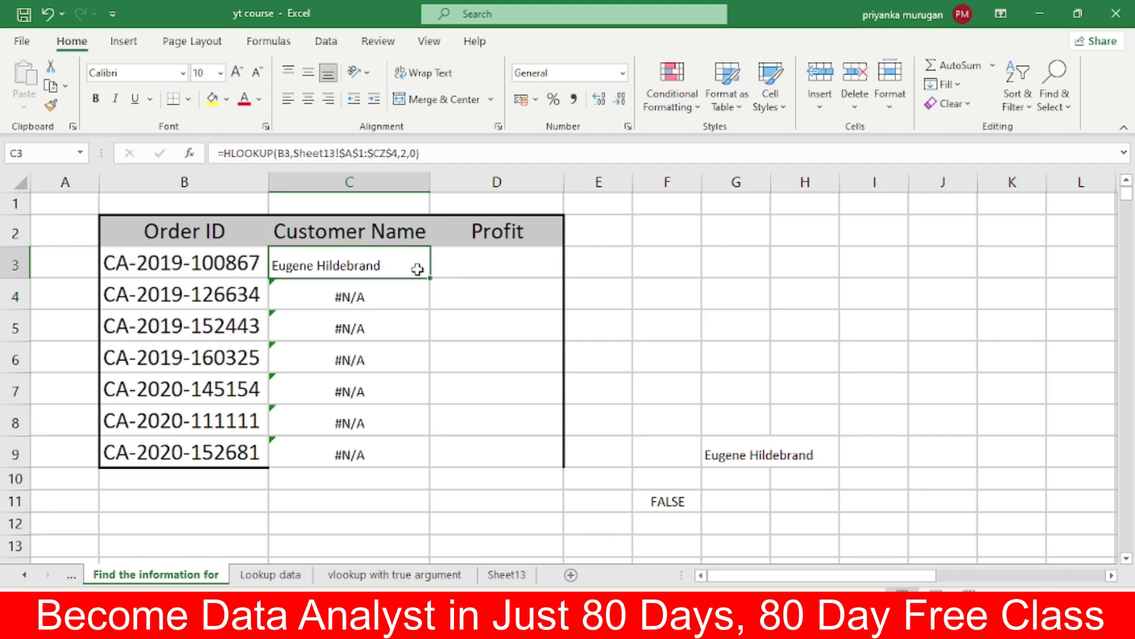
pyautogui.doubleClick(430, 278)
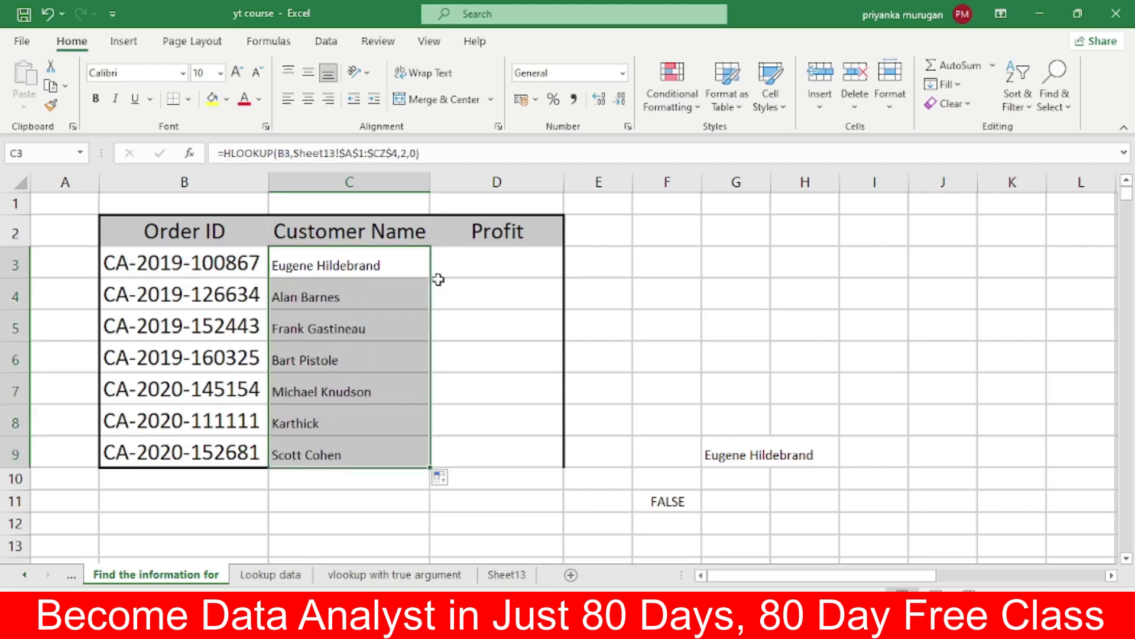
pyautogui.click(830, 333)
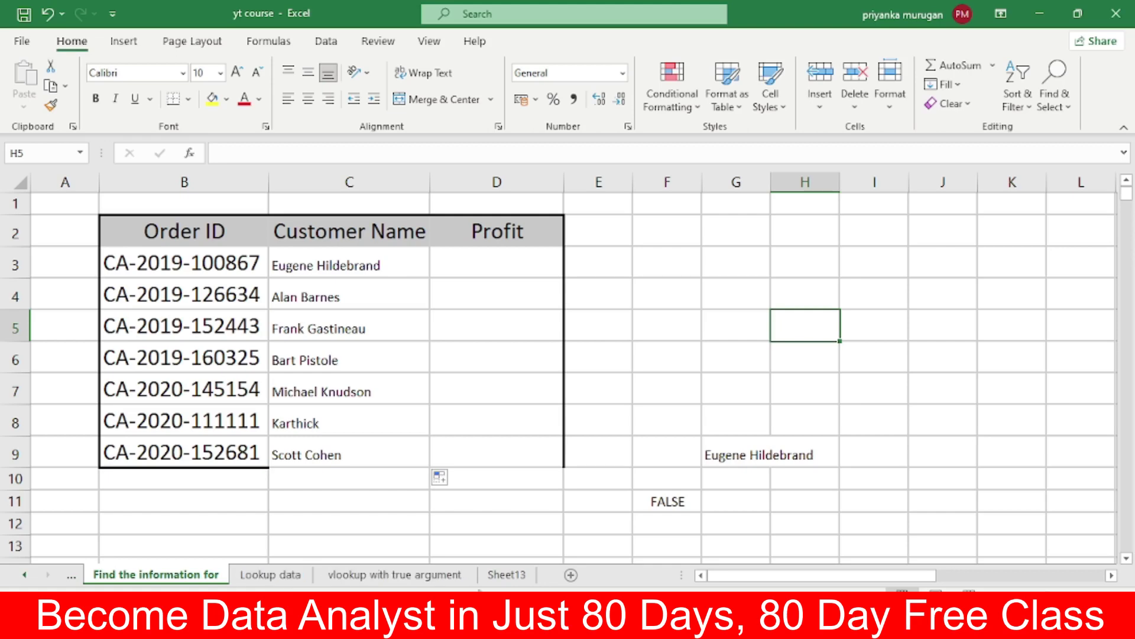
pyautogui.click(500, 580)
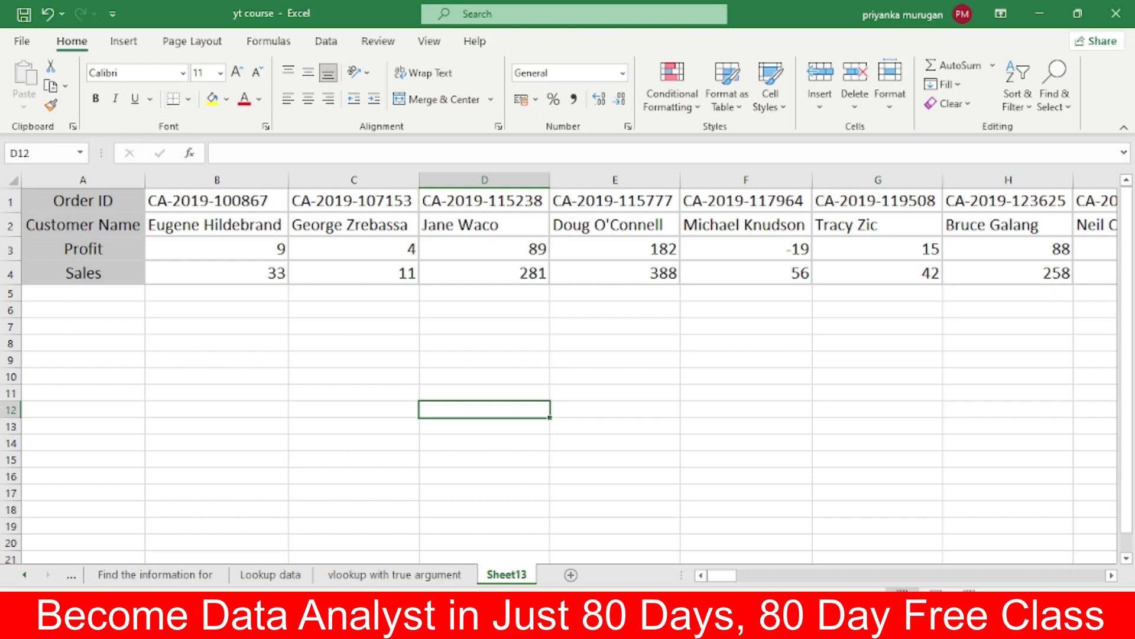
# Step: Return to the 'Find the information for' sheet and select Profit cell D3
pyautogui.click(133, 575)
pyautogui.click(498, 265)
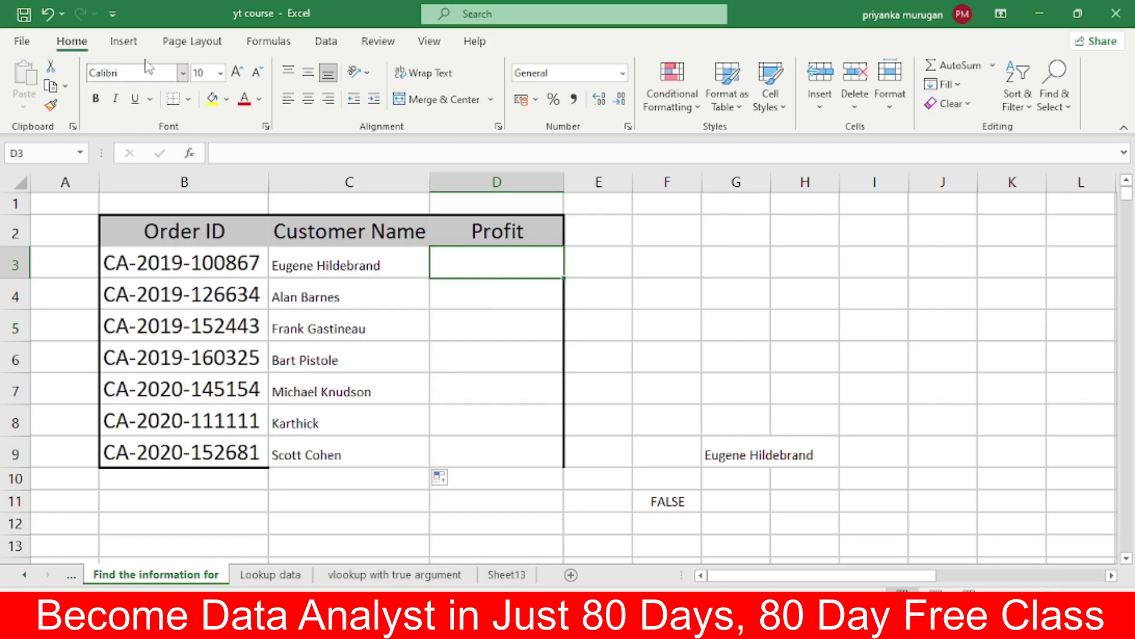
# Step: Insert the HLOOKUP function into D3 through Formulas > Insert Function
pyautogui.click(255, 43)
pyautogui.click(26, 83)
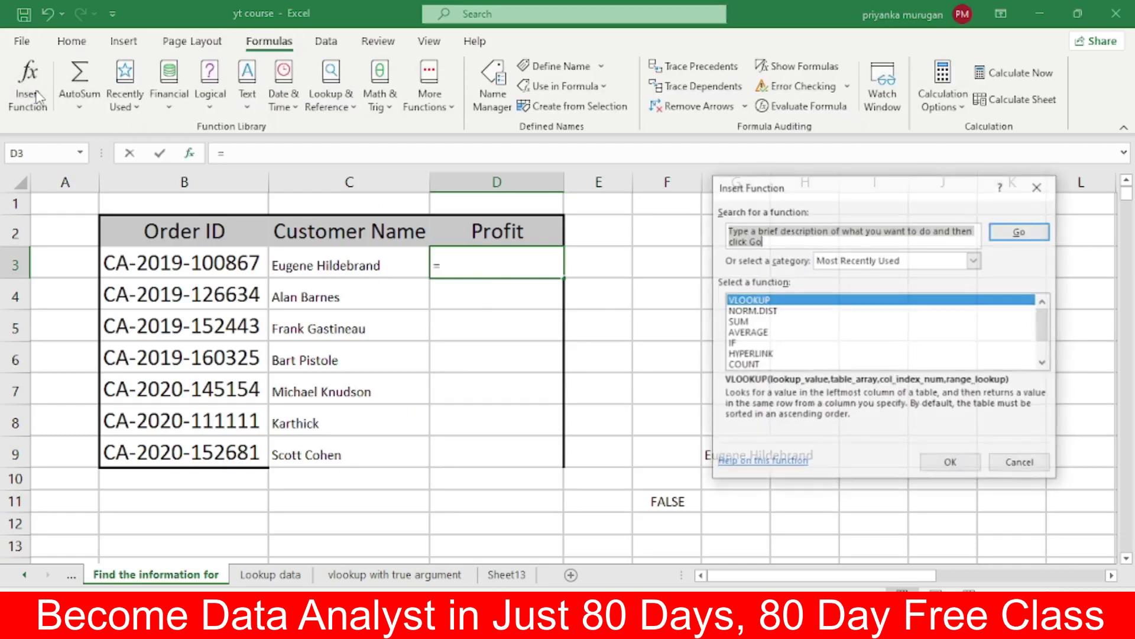
pyautogui.write('hlookup')
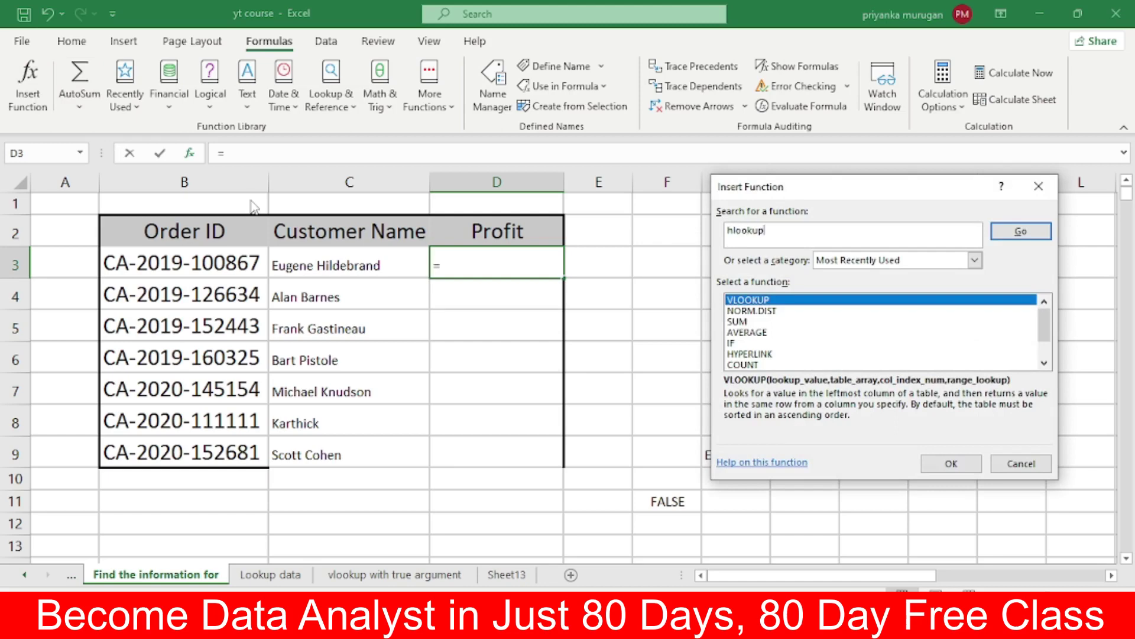
pyautogui.press('Return')
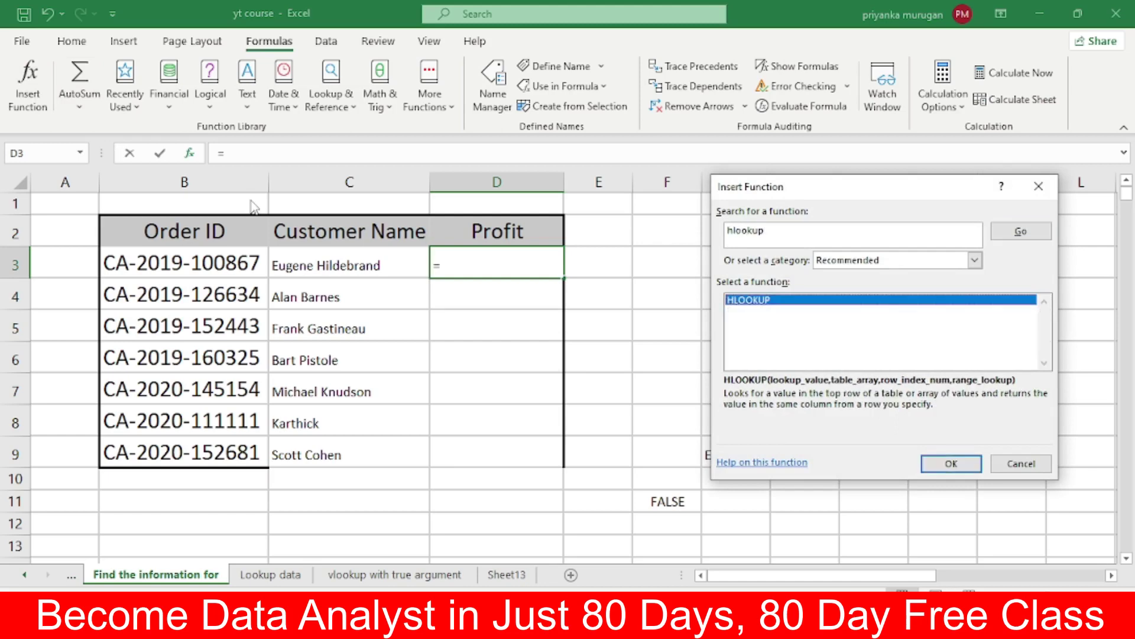
pyautogui.doubleClick(746, 301)
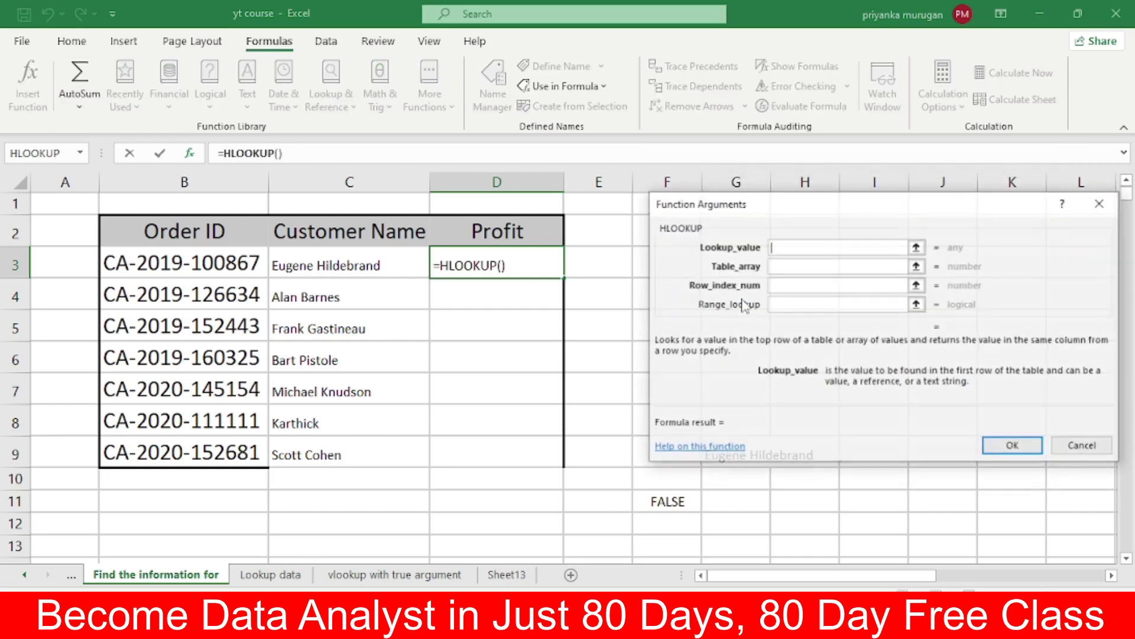
# Step: Set the lookup value to B3 and the table to Sheet13!A1:CZ4
pyautogui.click(167, 273)
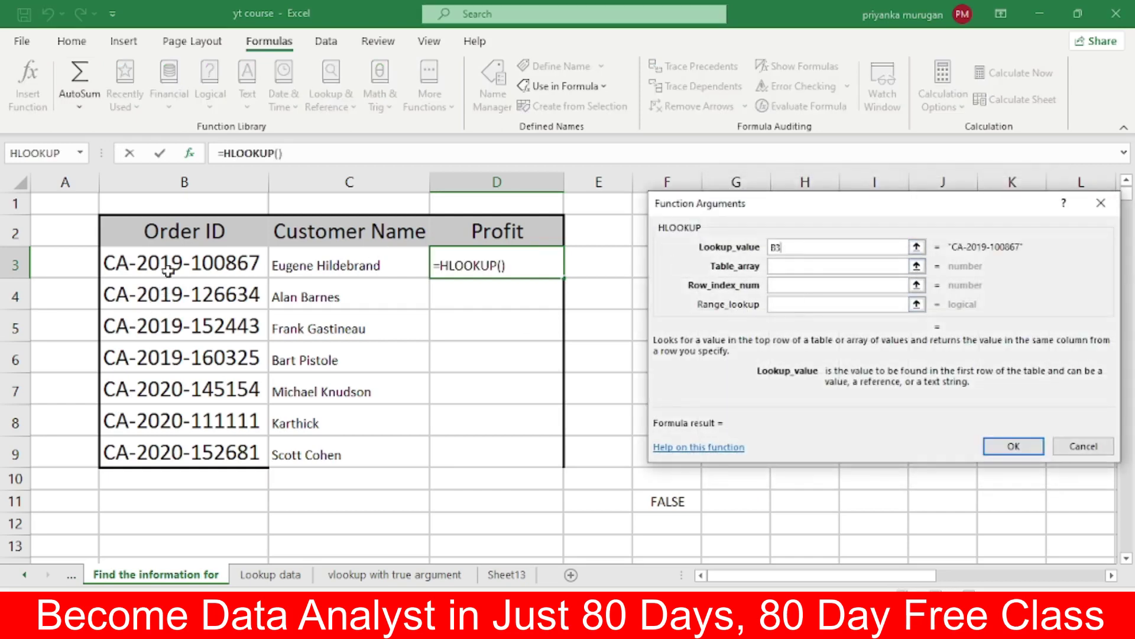
pyautogui.click(777, 265)
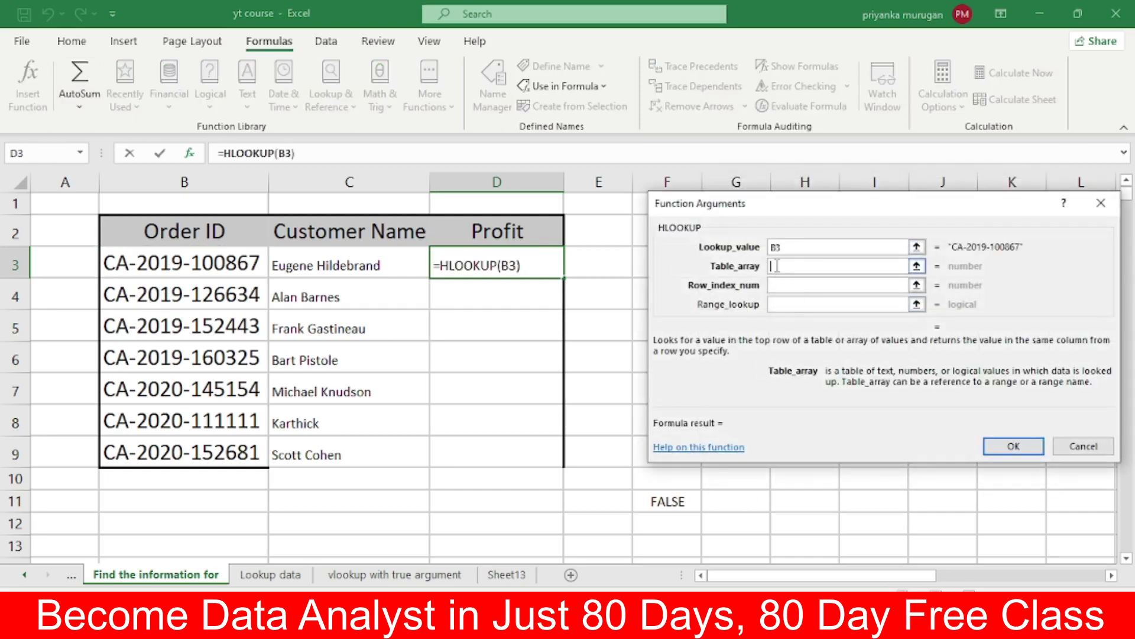
pyautogui.click(506, 575)
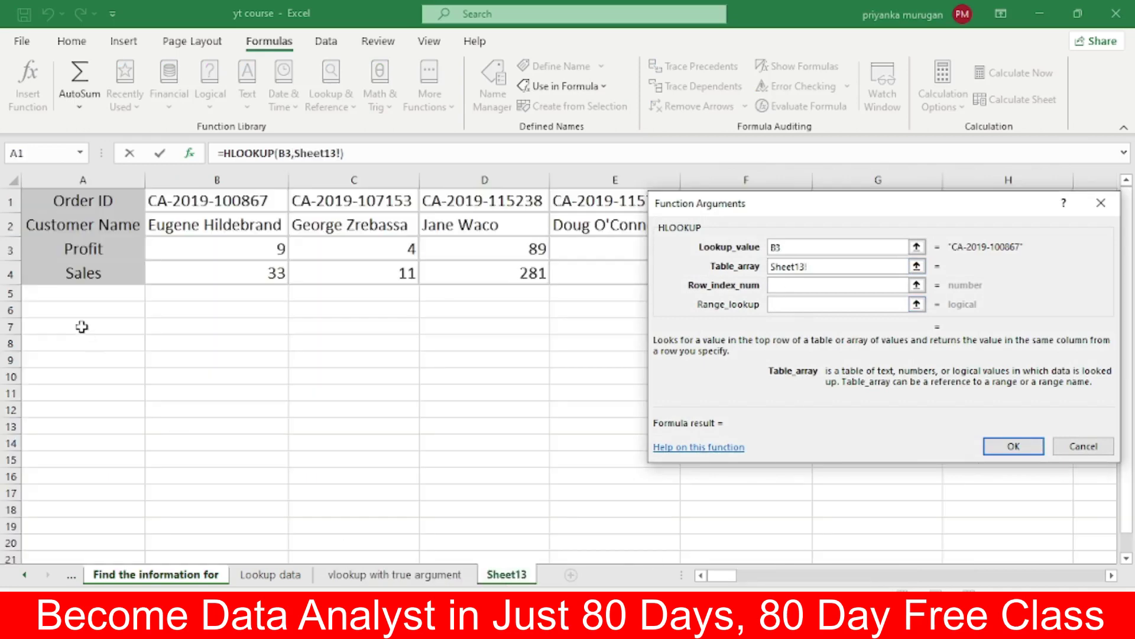
pyautogui.moveTo(11, 201); pyautogui.dragTo(27, 275)
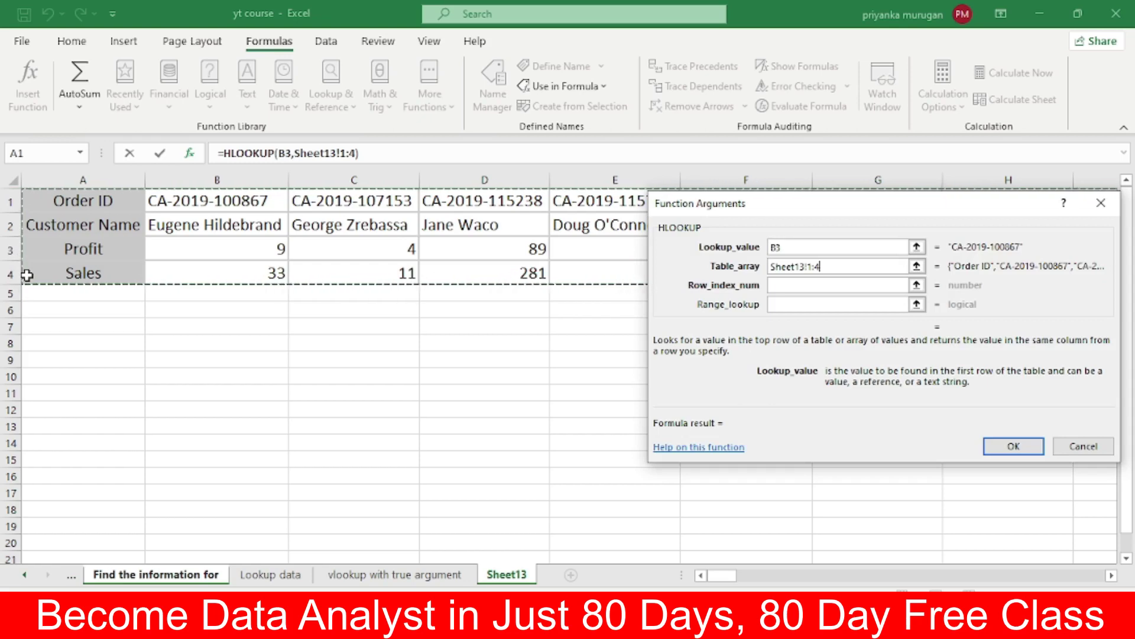
pyautogui.click(70, 198)
pyautogui.moveTo(70, 199); pyautogui.dragTo(75, 266)
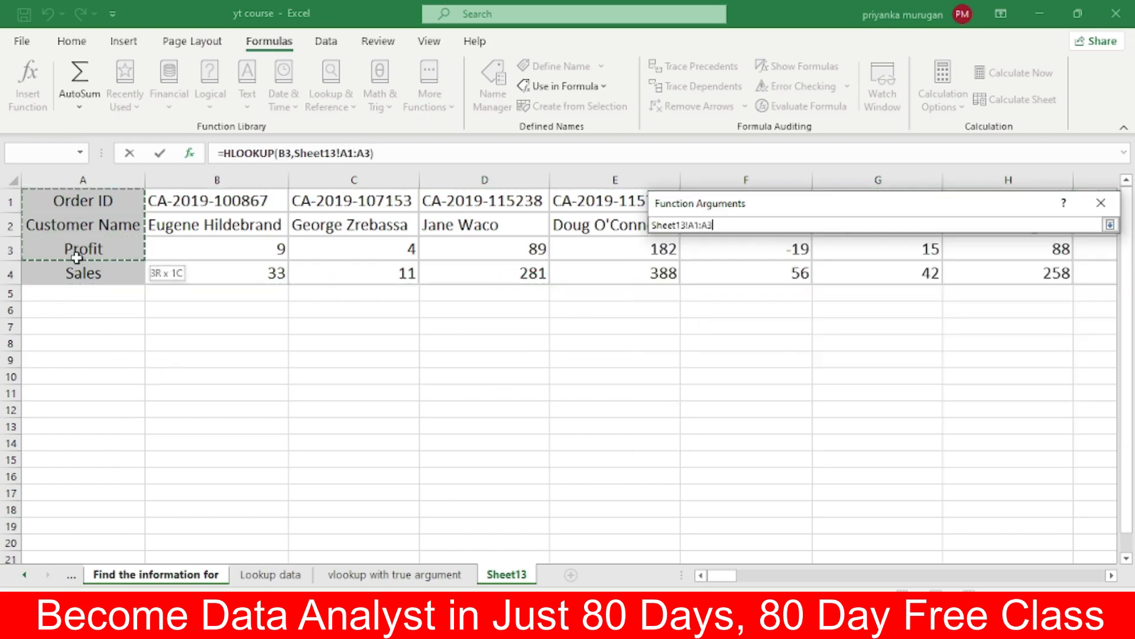
pyautogui.hotkey('ctrl', 'shift', 'Right')
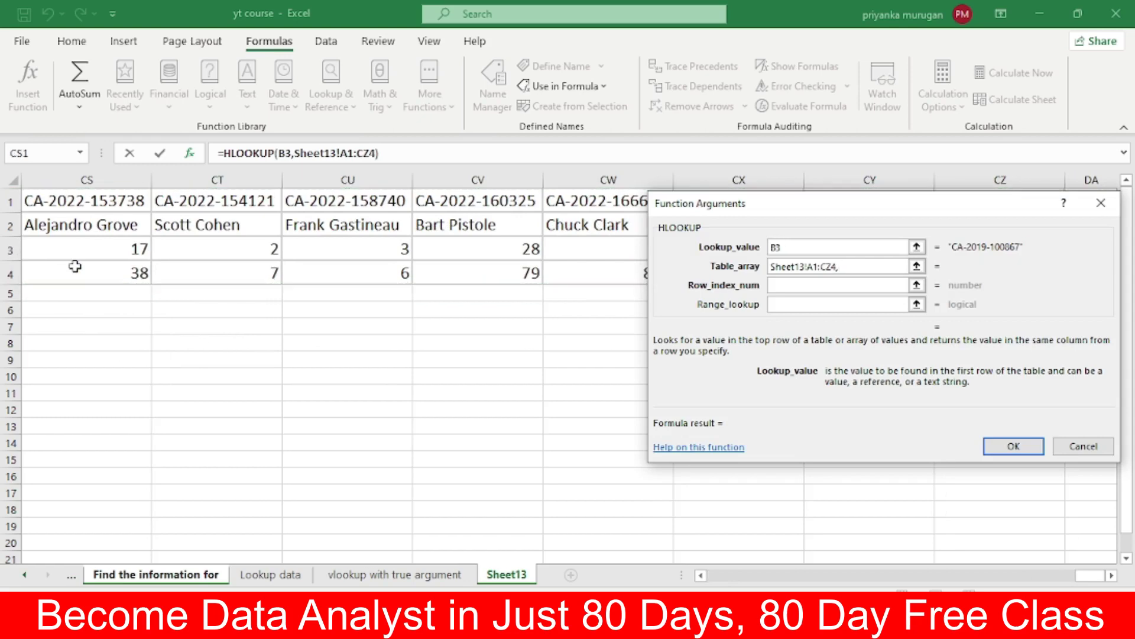
pyautogui.click(778, 288)
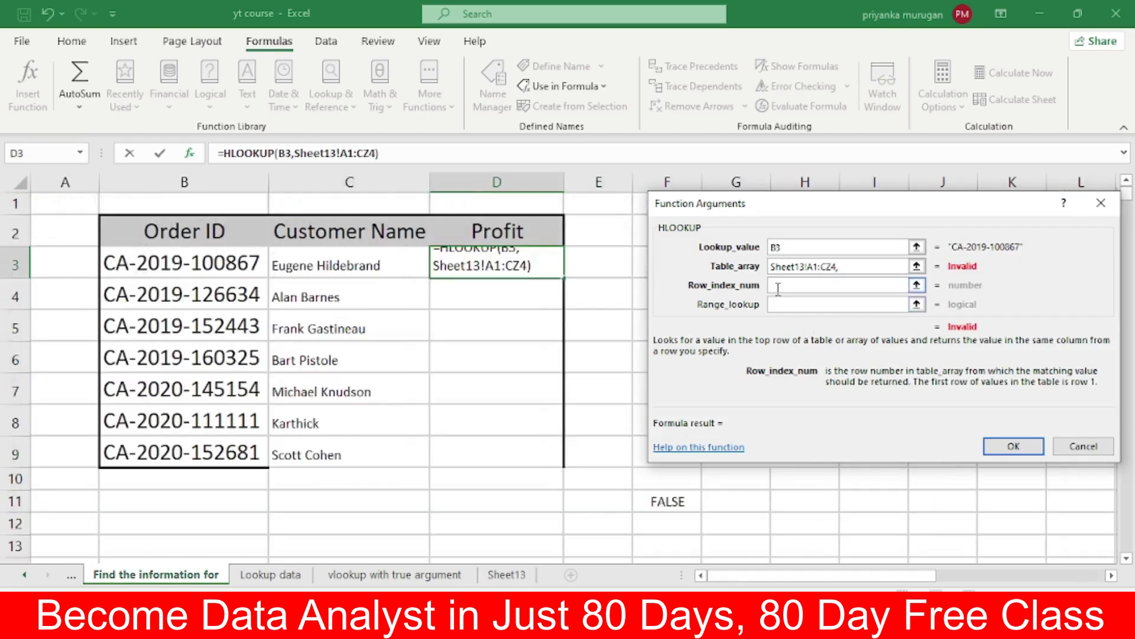
pyautogui.click(844, 268)
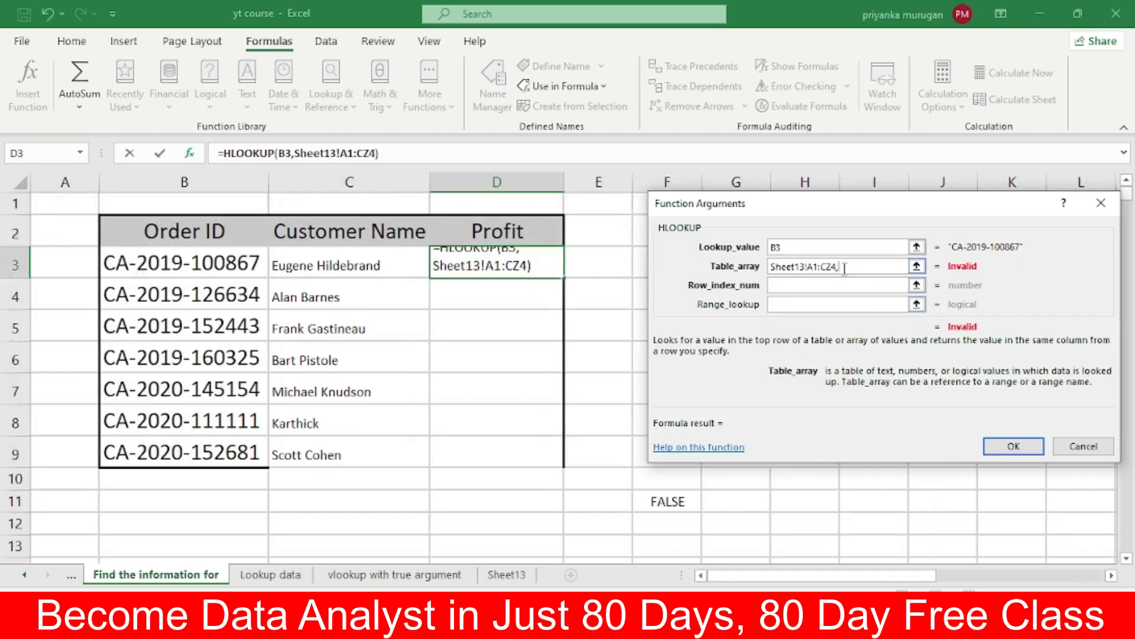
pyautogui.press('BackSpace')
# Step: Set the row index to 3 (Profit) and the match type to 0
pyautogui.click(787, 285)
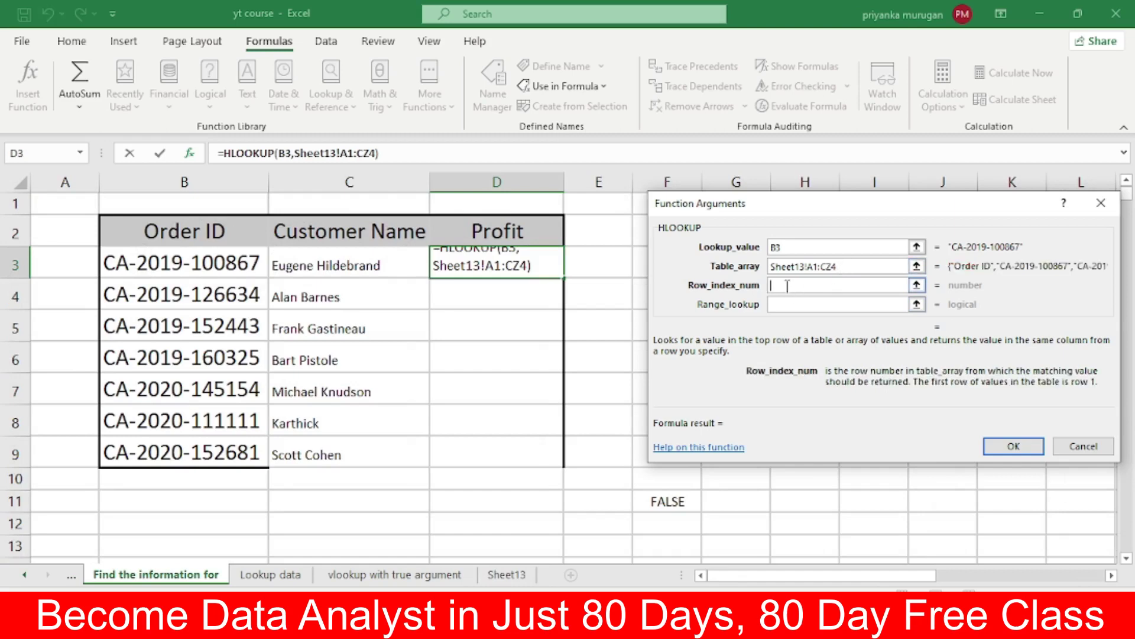
pyautogui.write('2')
pyautogui.press('BackSpace')
pyautogui.write('3')
pyautogui.click(789, 304)
pyautogui.write('0')
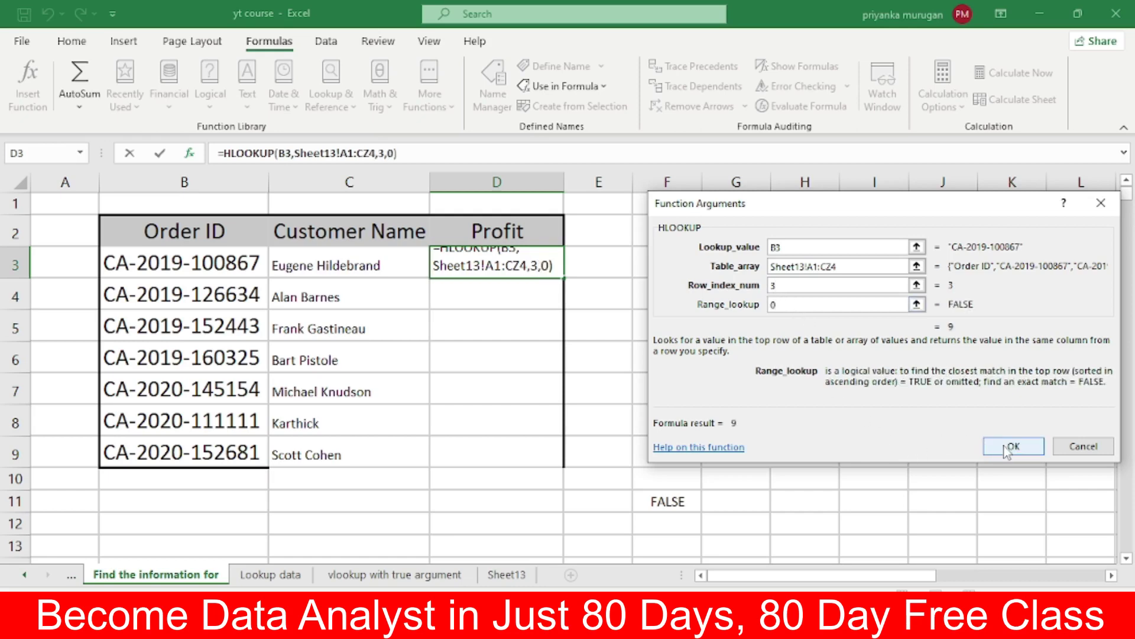
# Step: Make the table range $A$1:$CZ$4, confirm, and fill the profit formula down to D9
pyautogui.click(814, 266)
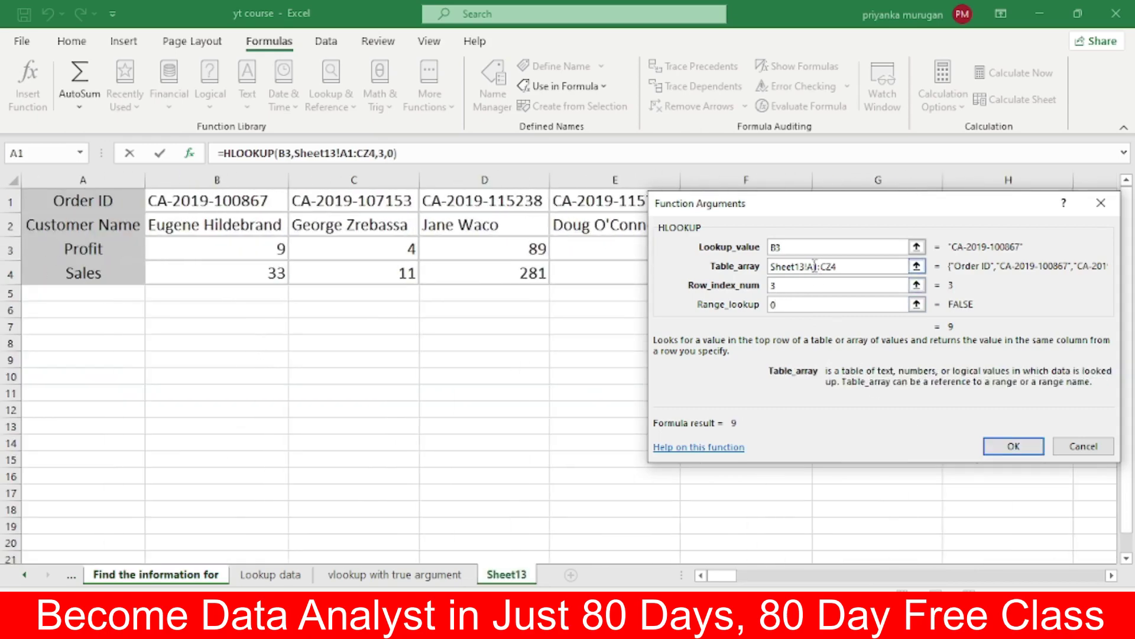
pyautogui.click(814, 266)
pyautogui.press('F4')
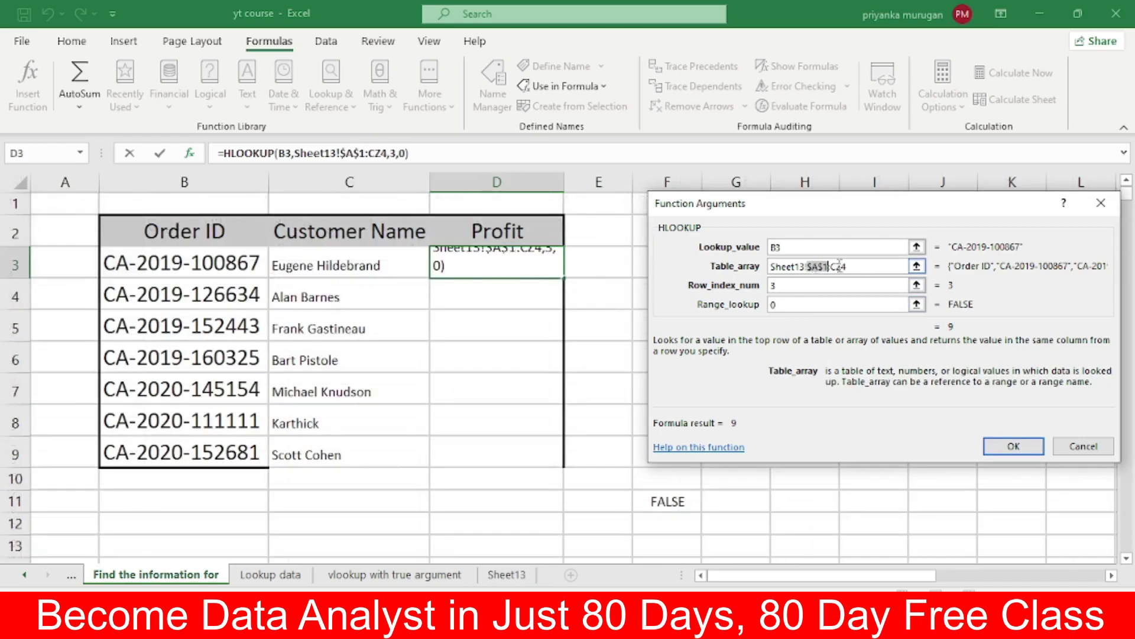
pyautogui.click(839, 266)
pyautogui.press('F4')
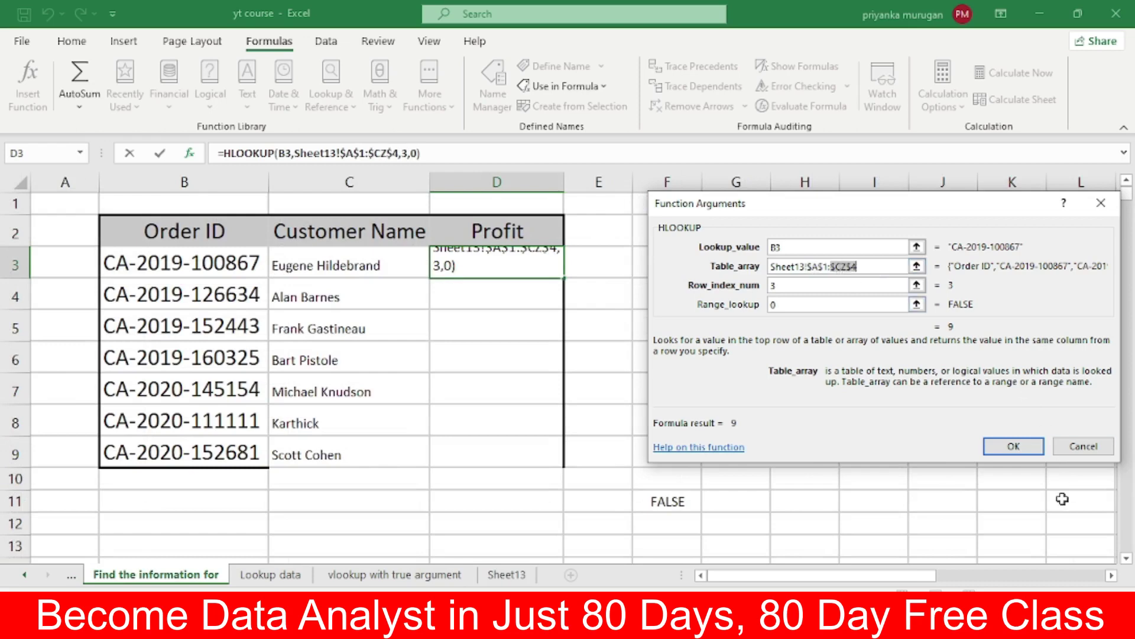
pyautogui.click(1019, 447)
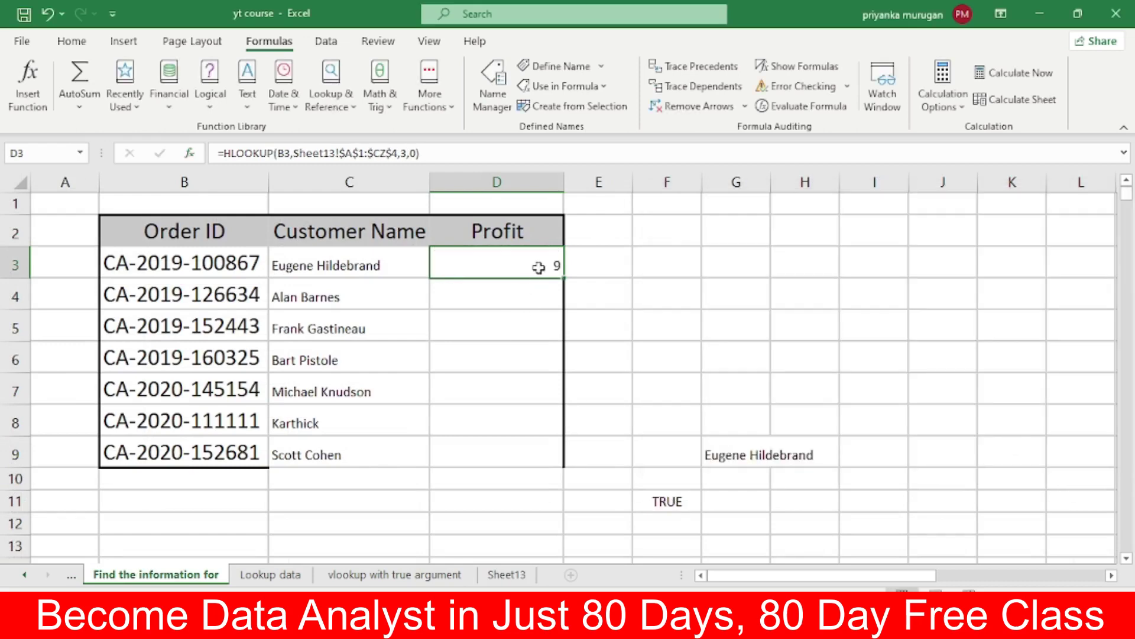
pyautogui.doubleClick(562, 278)
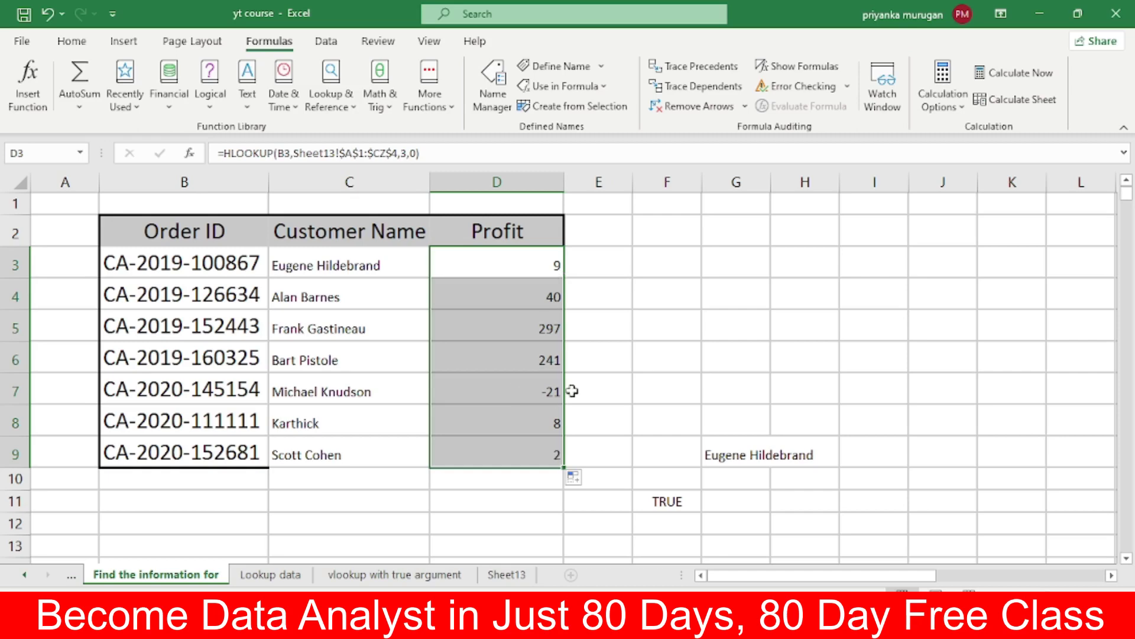